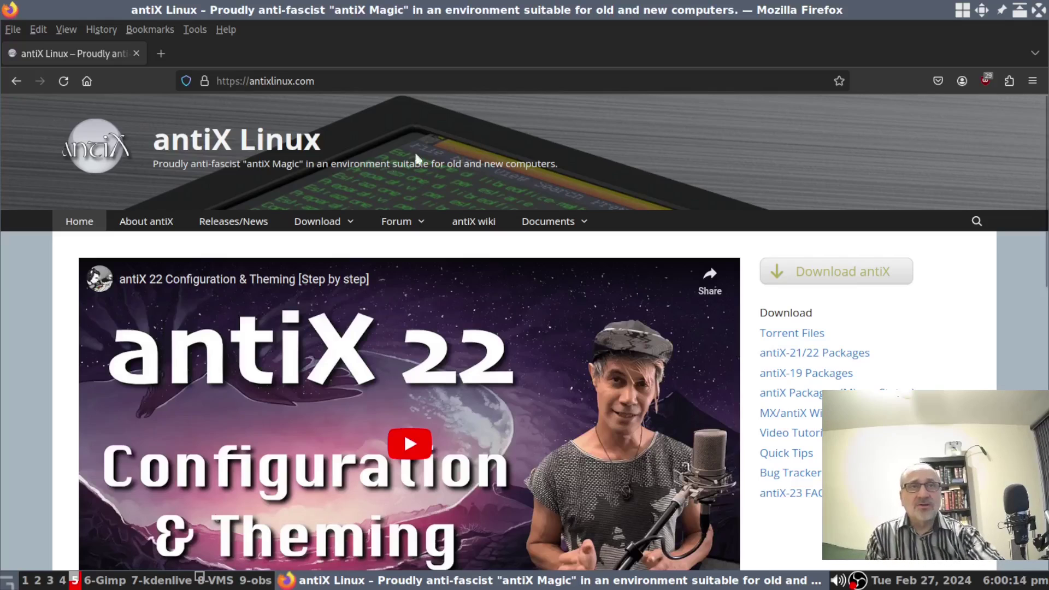
Open the antiX download page and review the antiX-23.1 flavours and the sysVinit and runit download options.
mouse_move(314, 226)
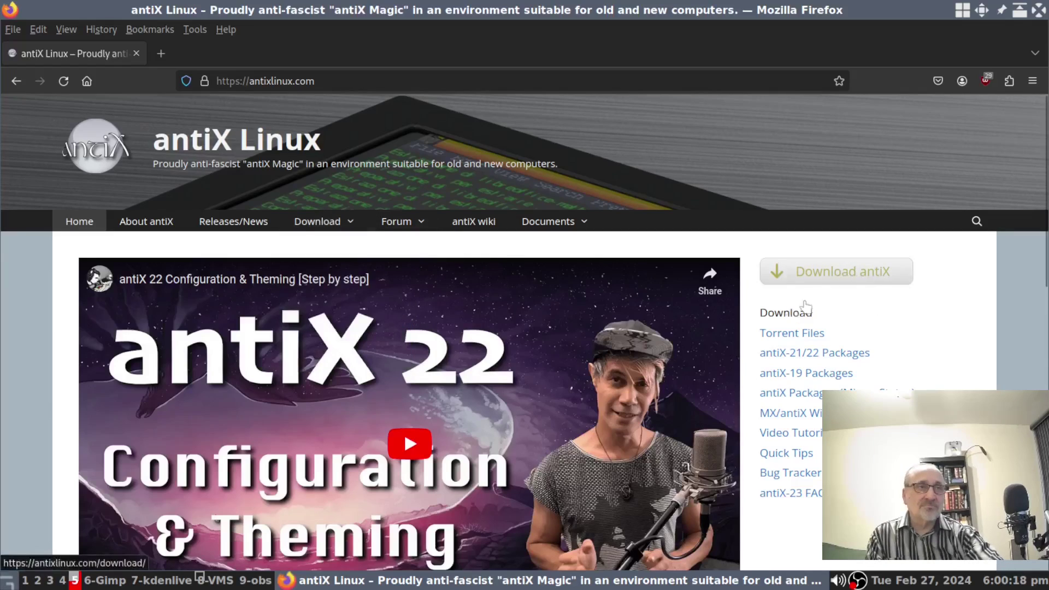
left_click(831, 280)
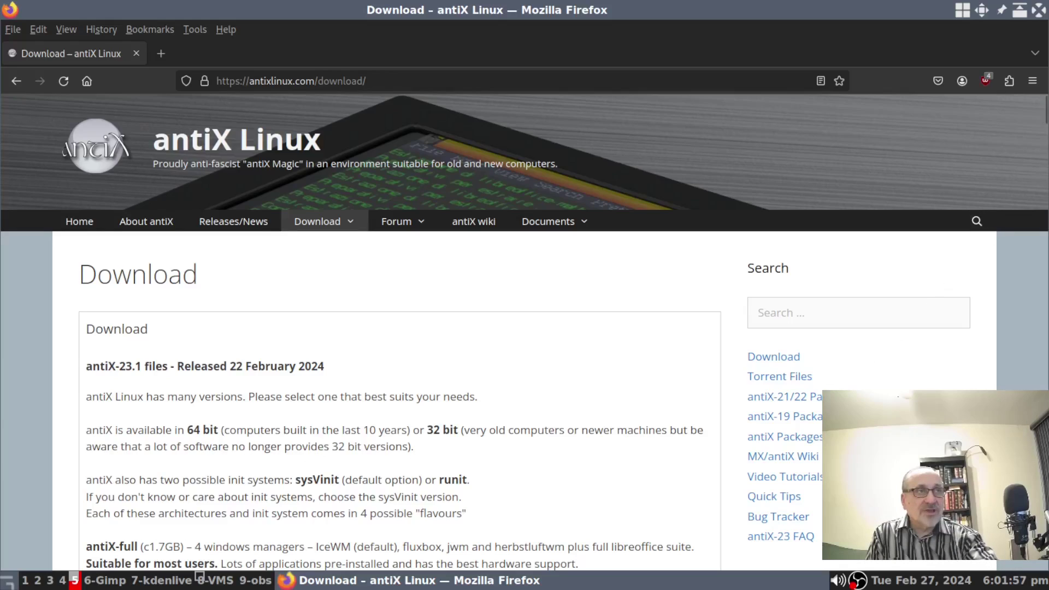
scroll(1038, 133, "down", 5)
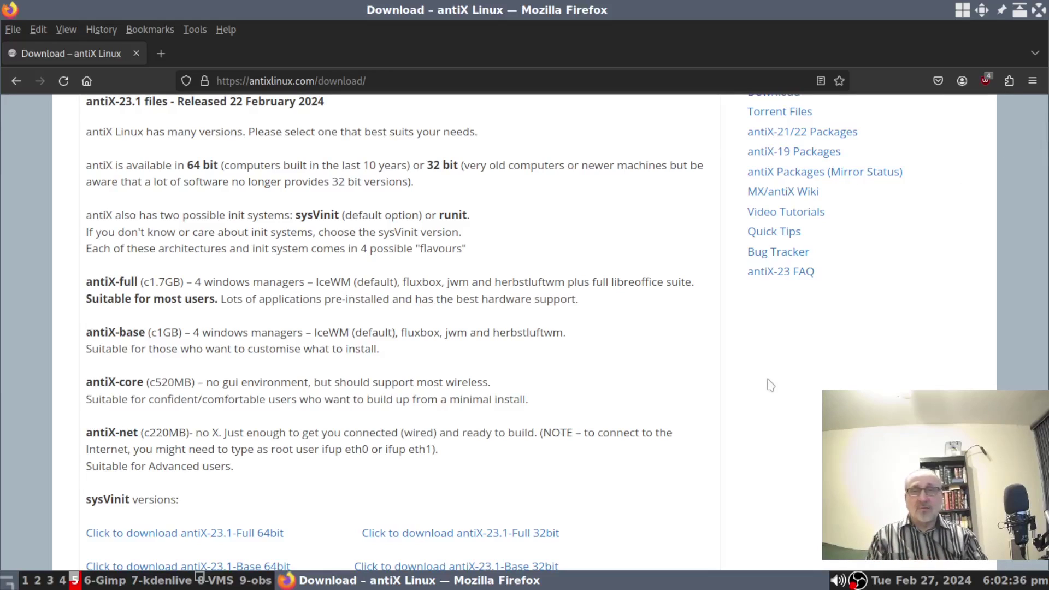
scroll(771, 385, "down", 5)
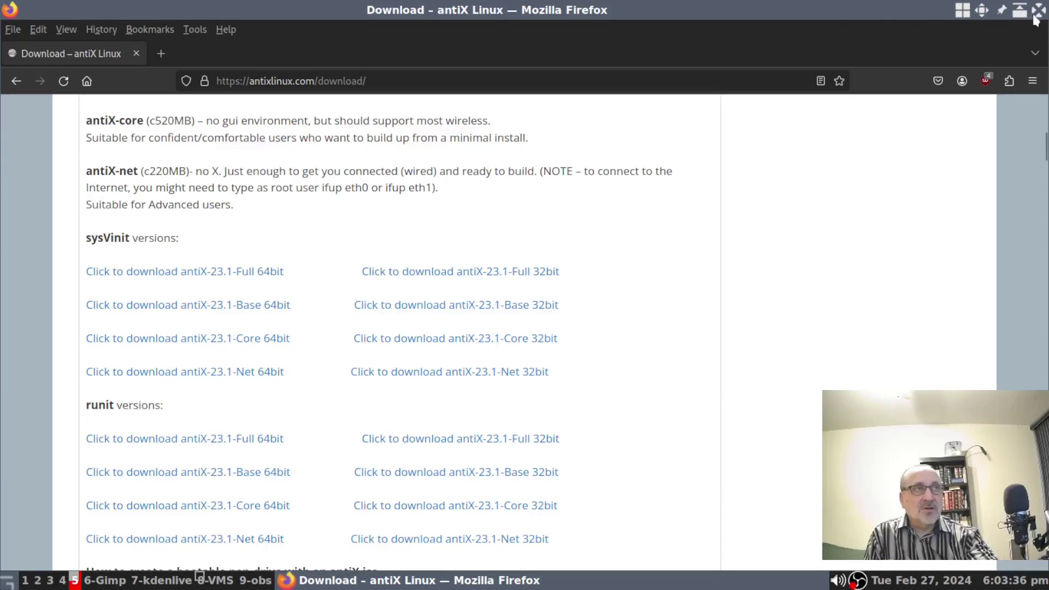
Close the browser and switch to the Antix-2 virtual machine in full screen on the VMS workspace.
left_click(1039, 9)
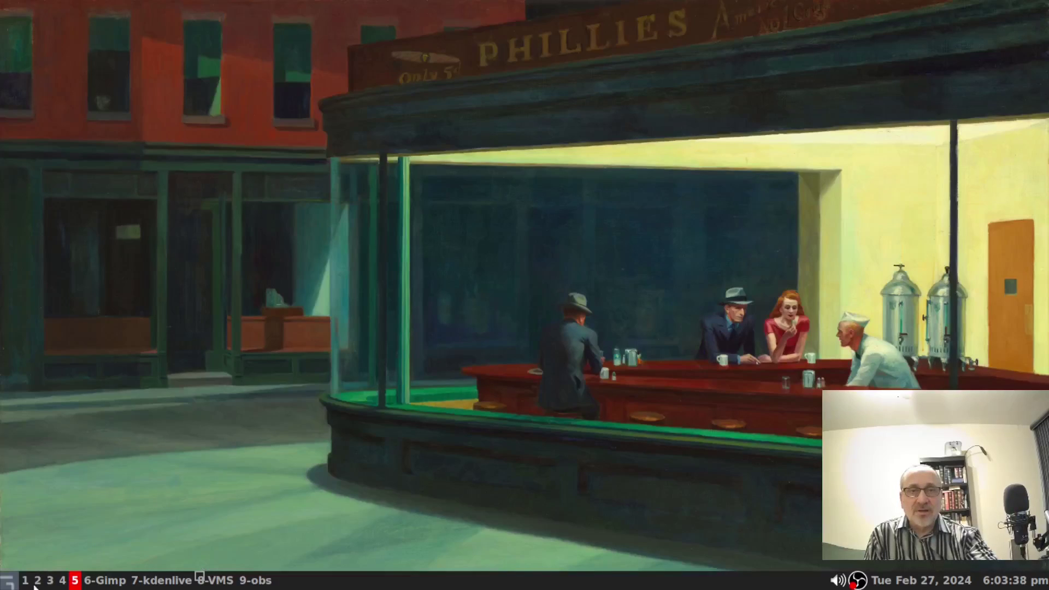
left_click(215, 581)
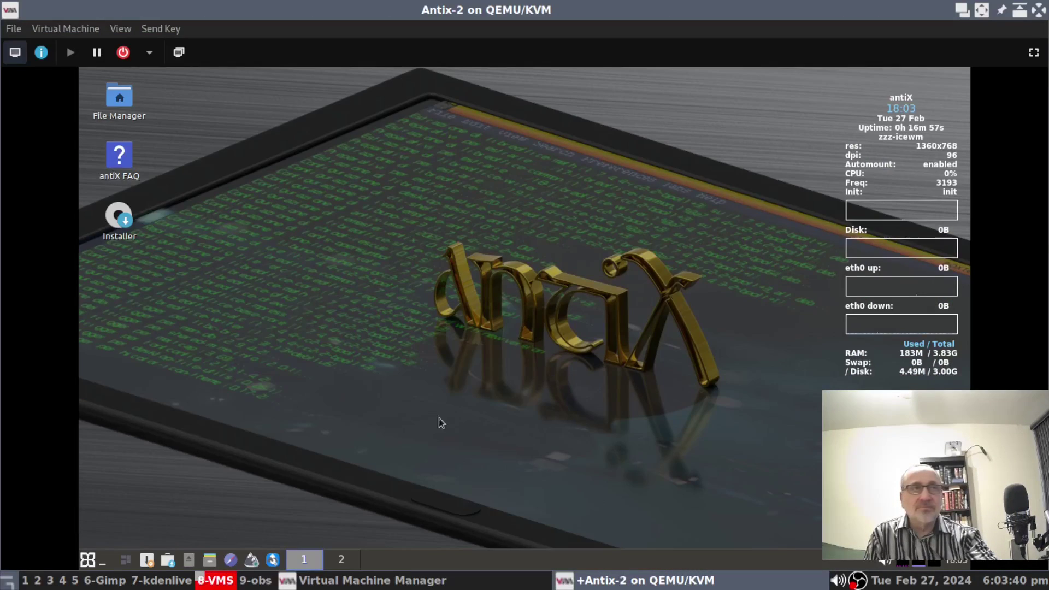
left_click(1034, 53)
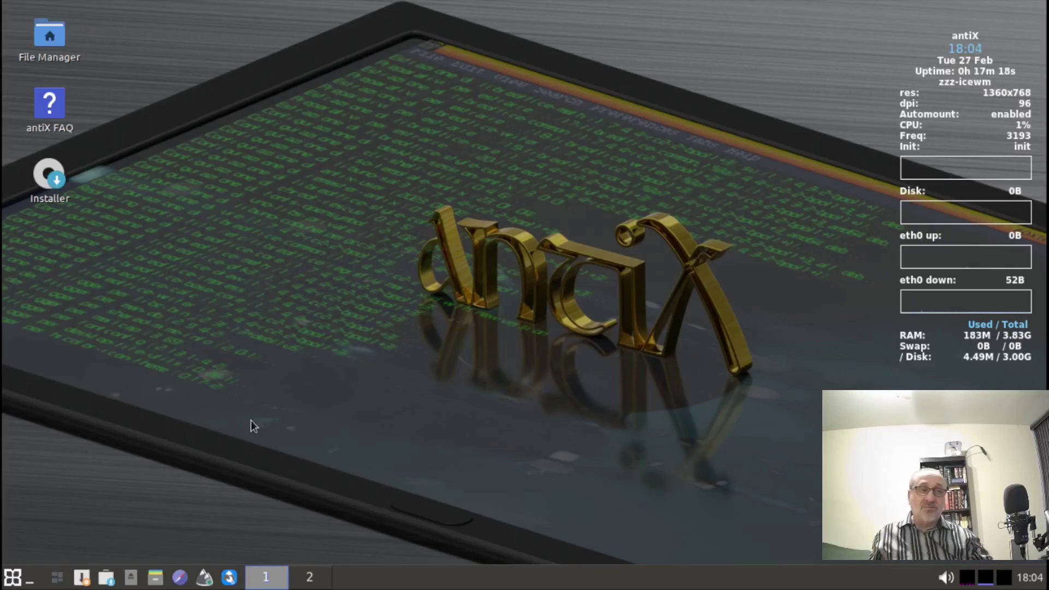
Launch the antiX Linux installer from the desktop and dismiss the error dialog.
left_click(49, 176)
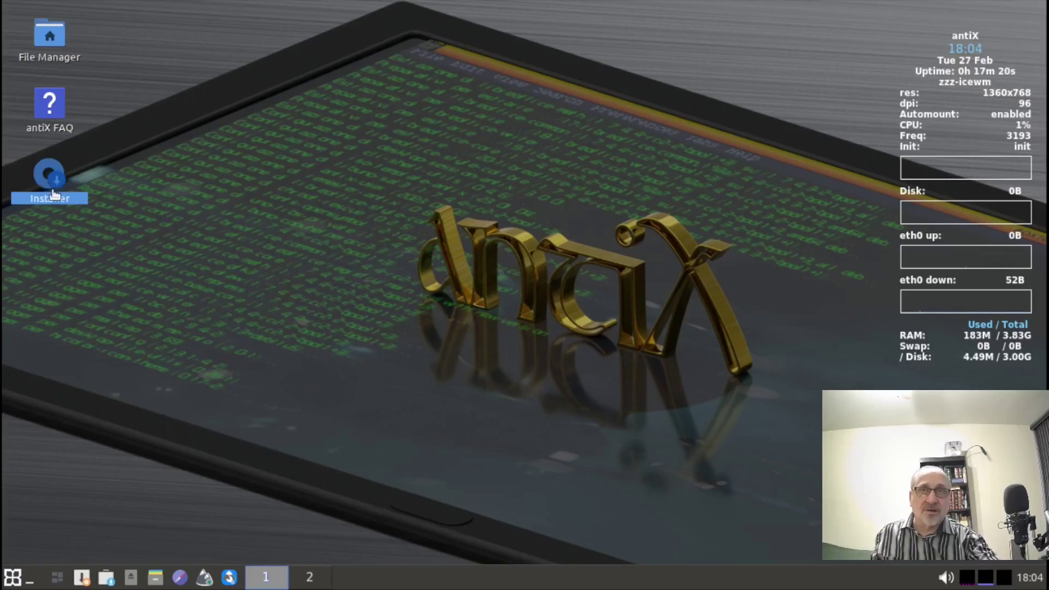
left_click(342, 283)
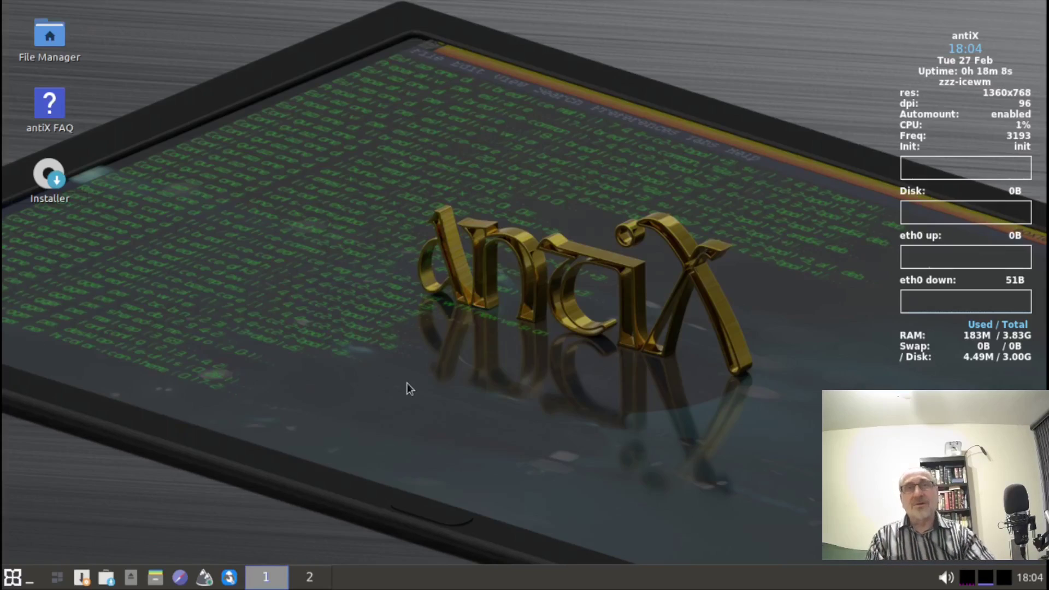
left_click(49, 181)
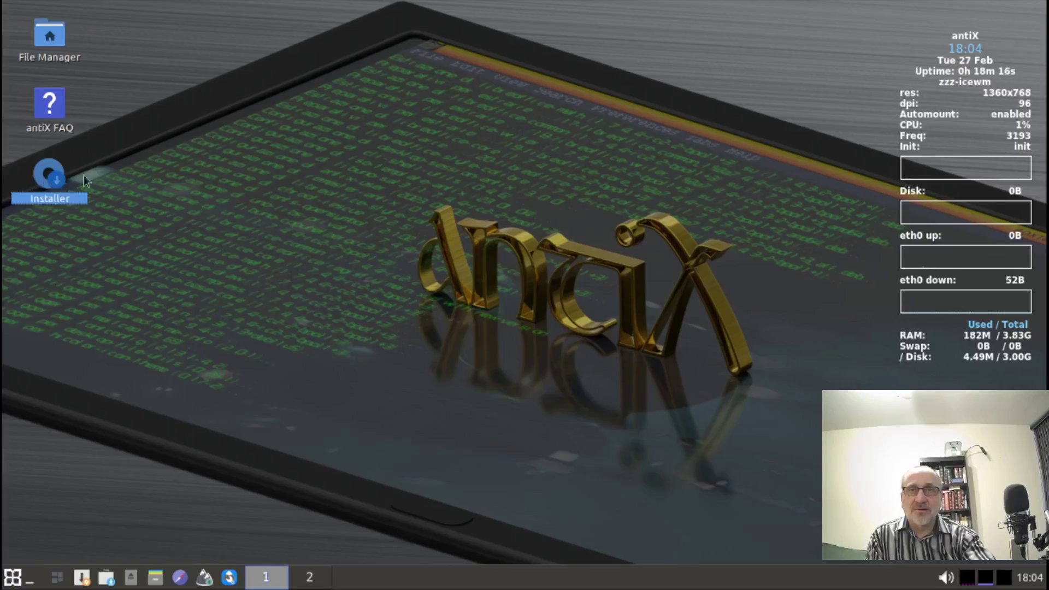
left_click(45, 244)
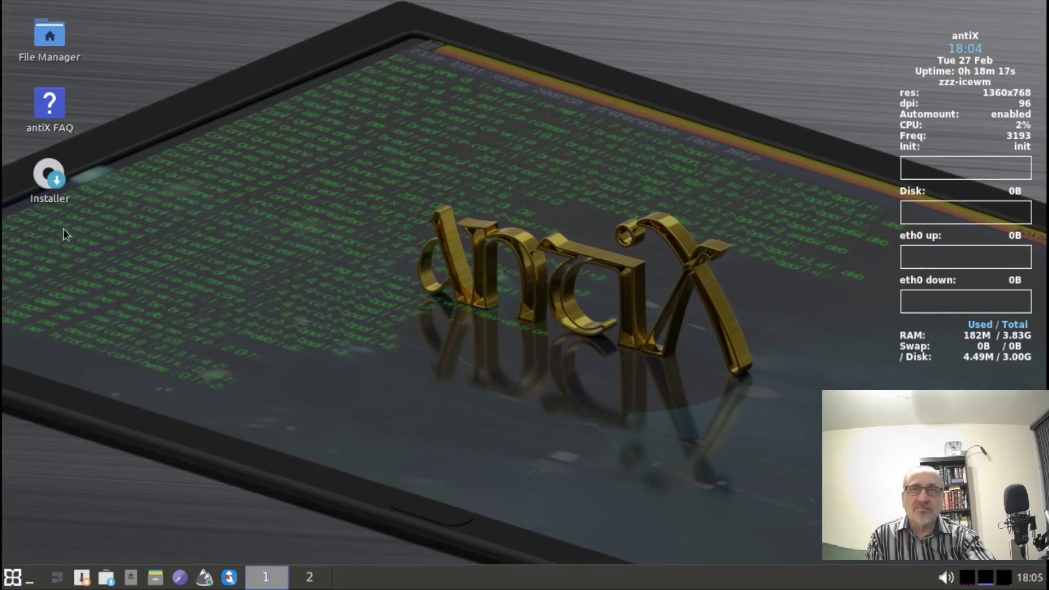
left_click(46, 181)
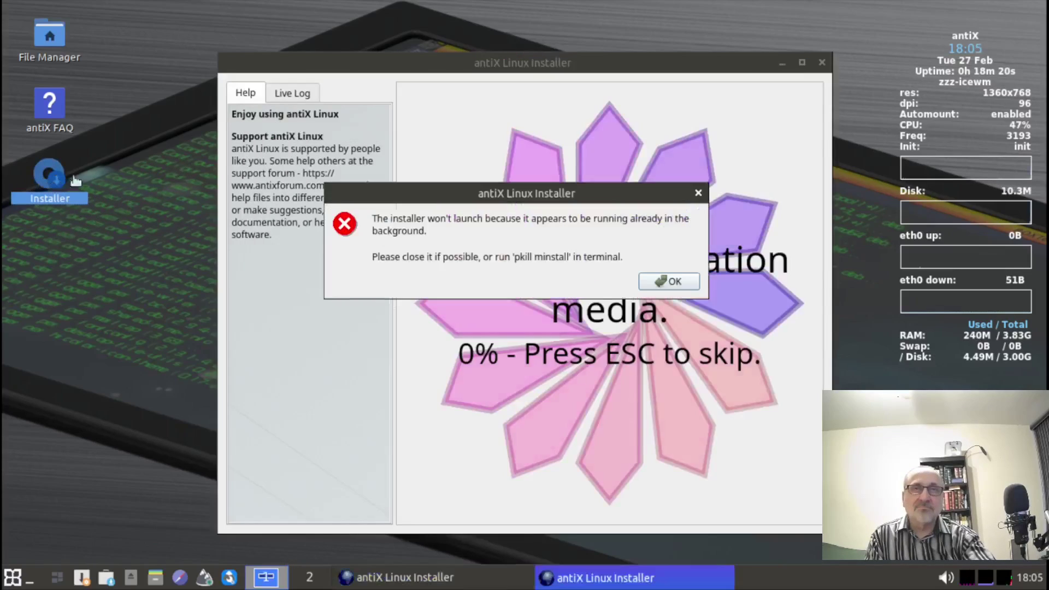
left_click(670, 282)
left_click(661, 283)
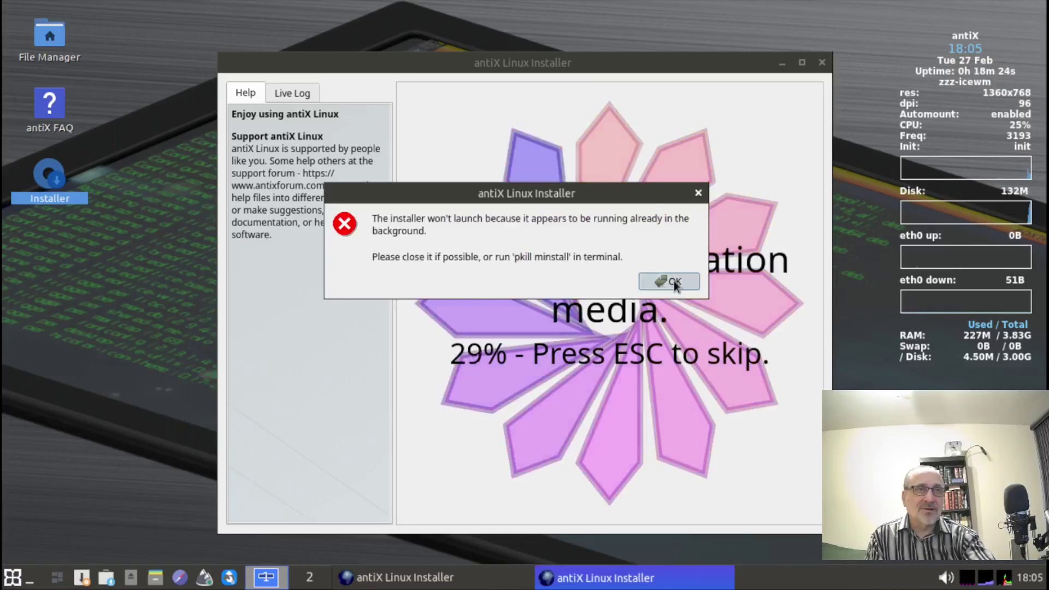
left_click(672, 281)
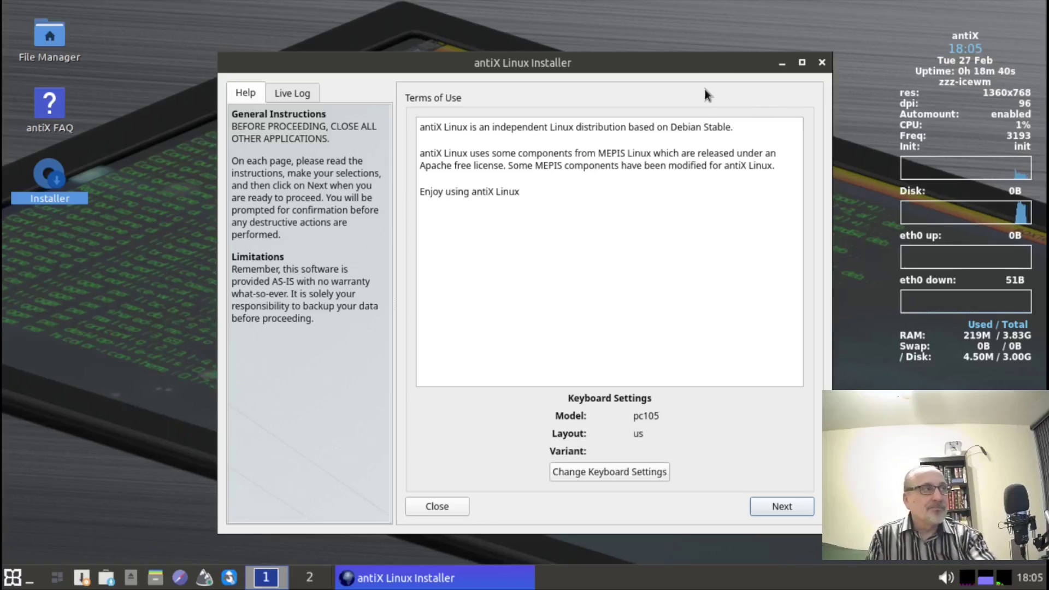
Move the installer window slightly and try it maximized before restoring its normal size.
left_click_drag(622, 62, 590, 48)
left_click(770, 49)
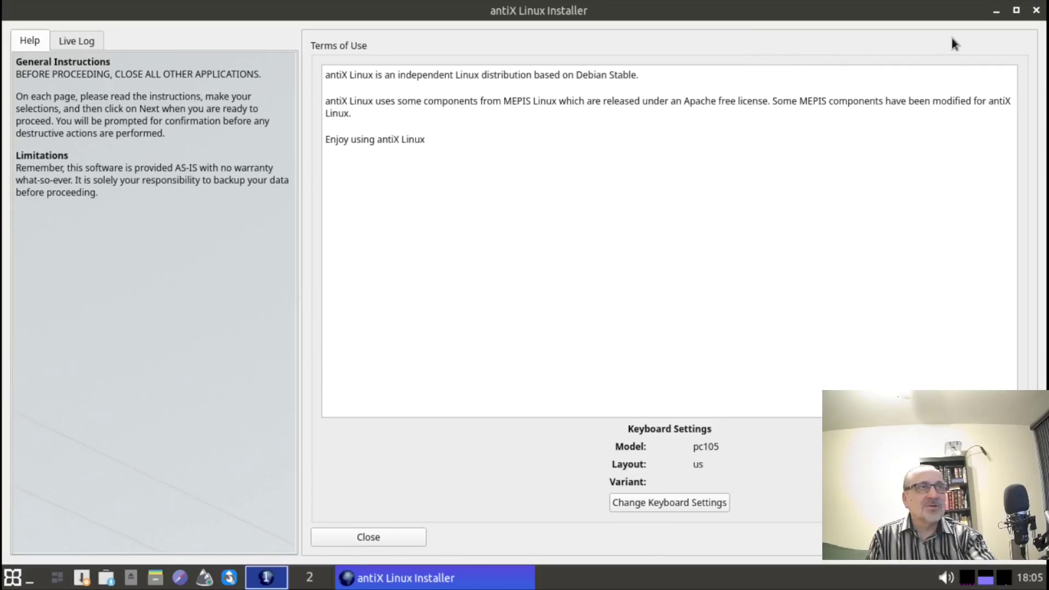
left_click(1017, 10)
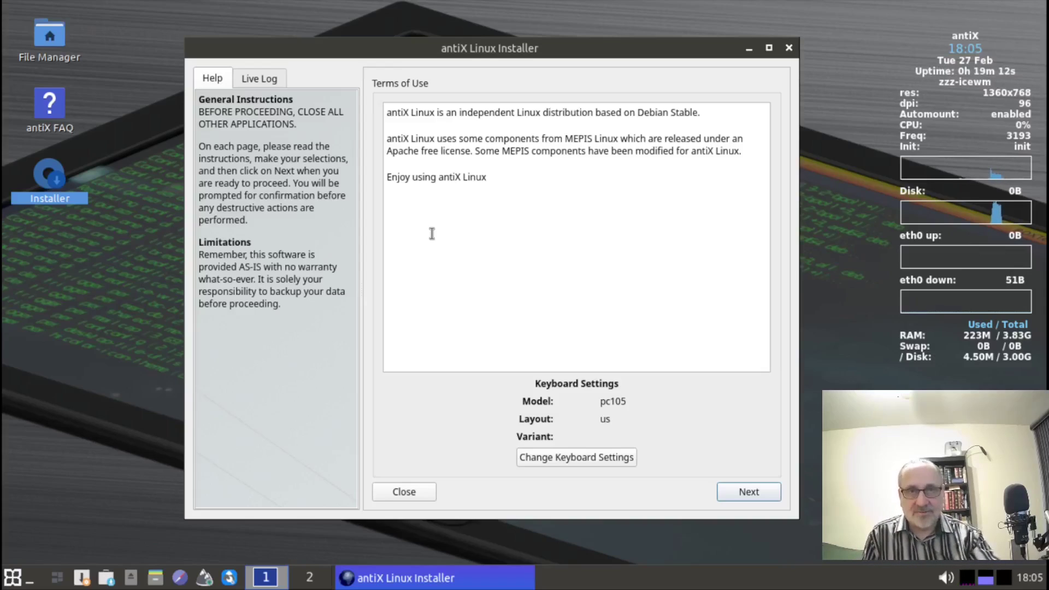
Continue past the Terms of Use and choose a regular install using the entire vda disk with encryption enabled.
left_click(756, 499)
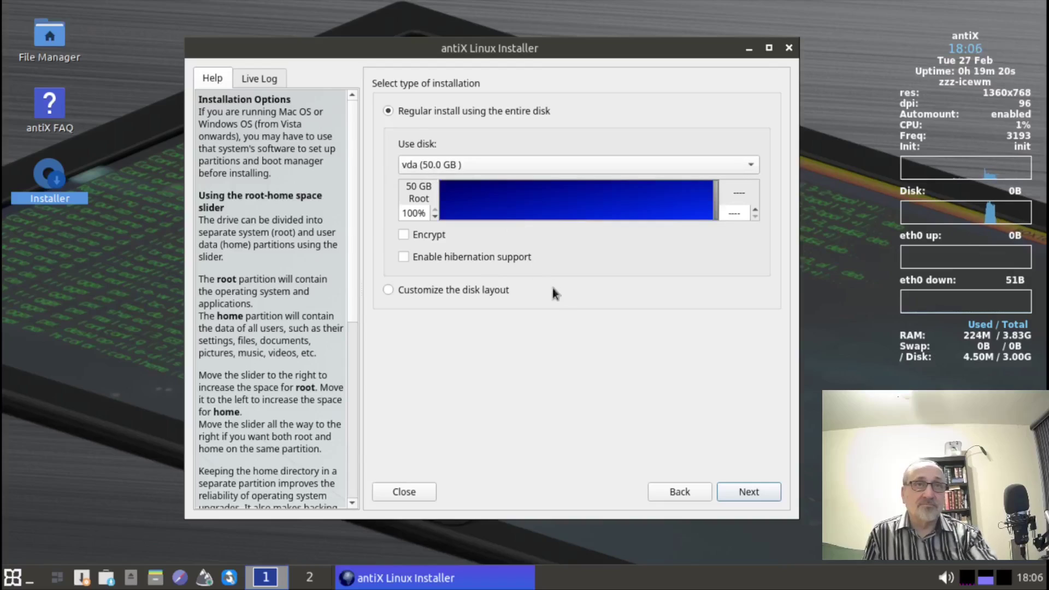
left_click(404, 235)
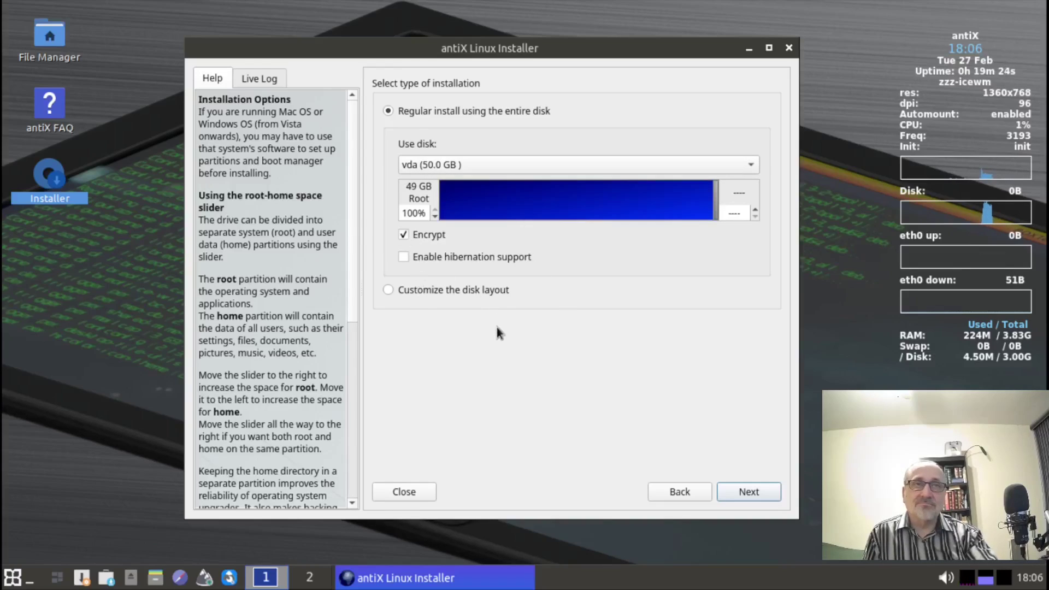
left_click(749, 492)
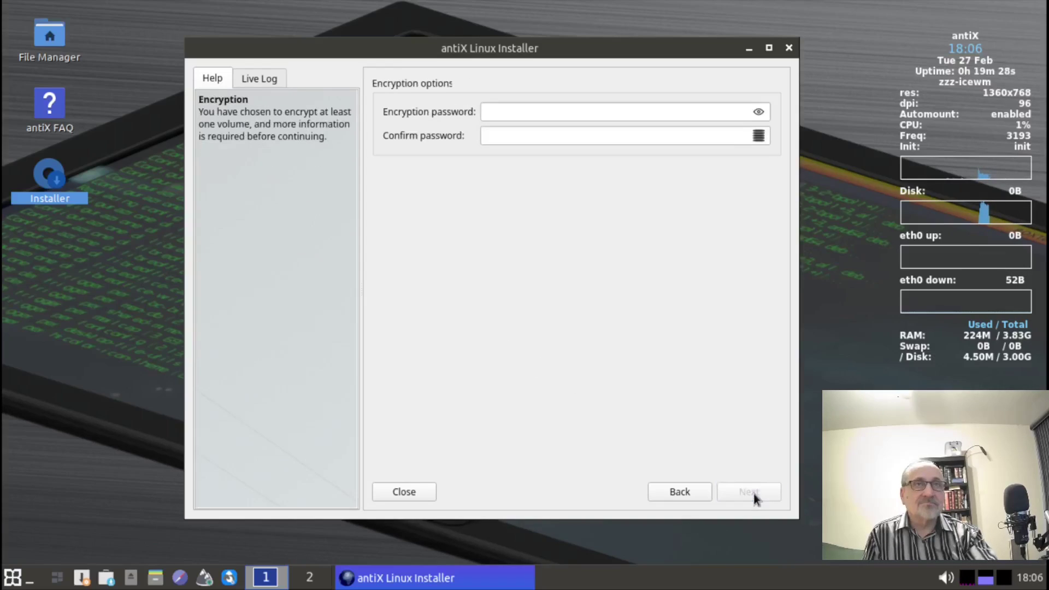
Enter and confirm the encryption password, and proceed with the installation.
left_click(619, 116)
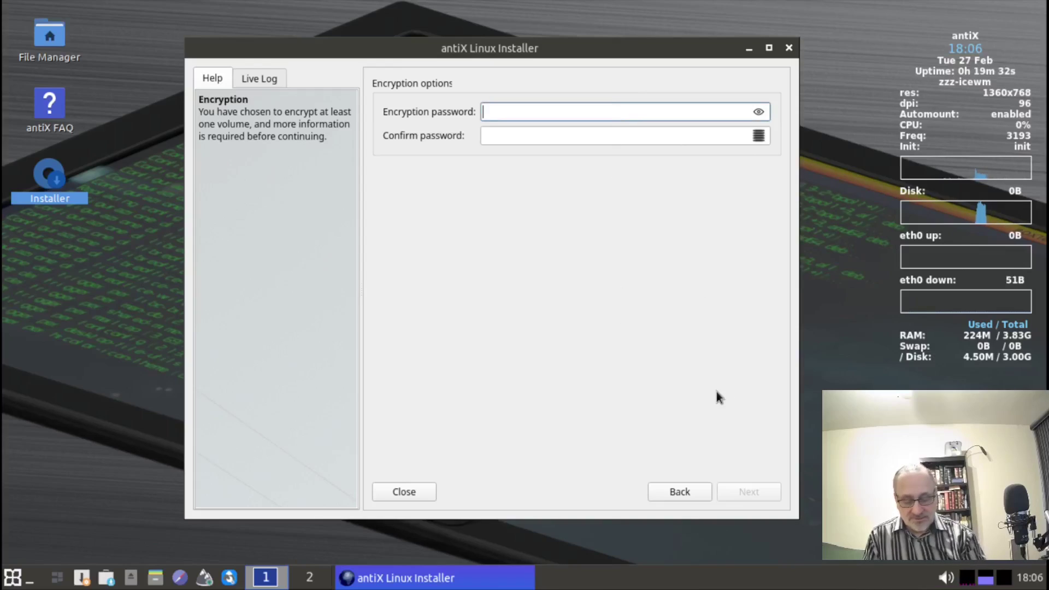
type("a")
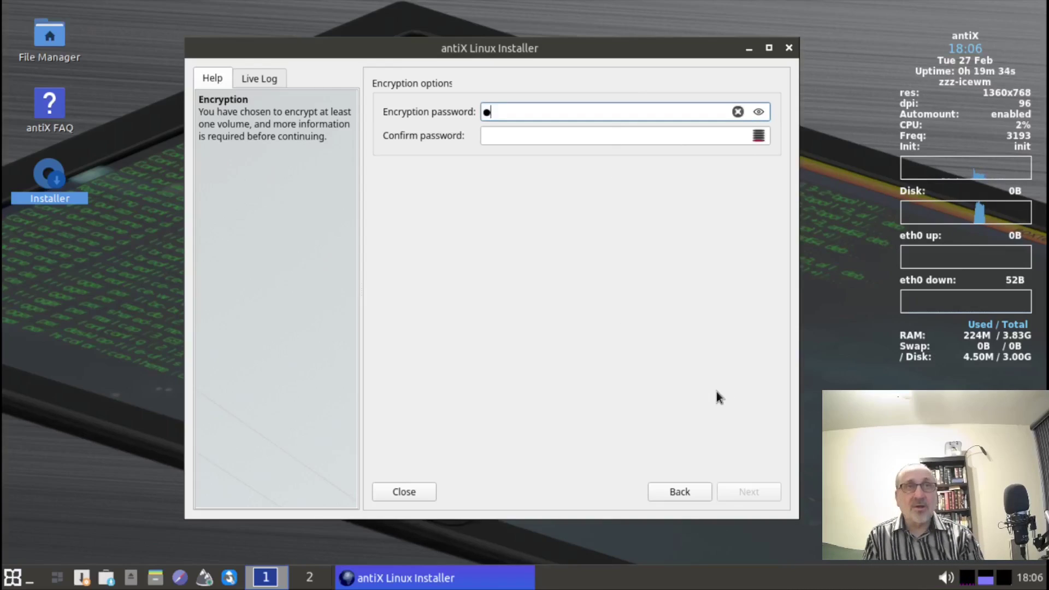
type("a")
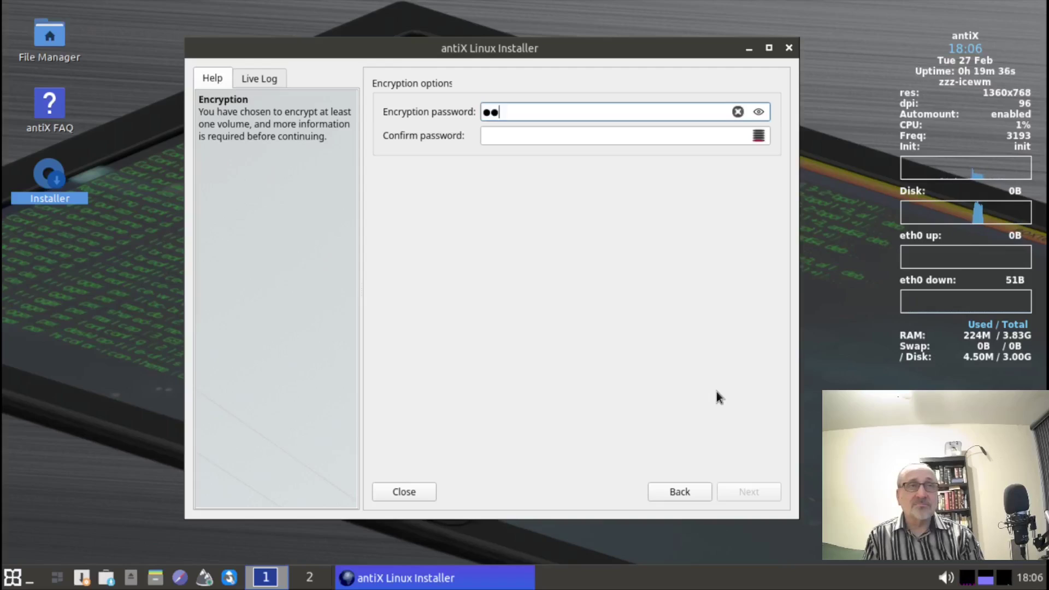
left_click(520, 139)
type("•")
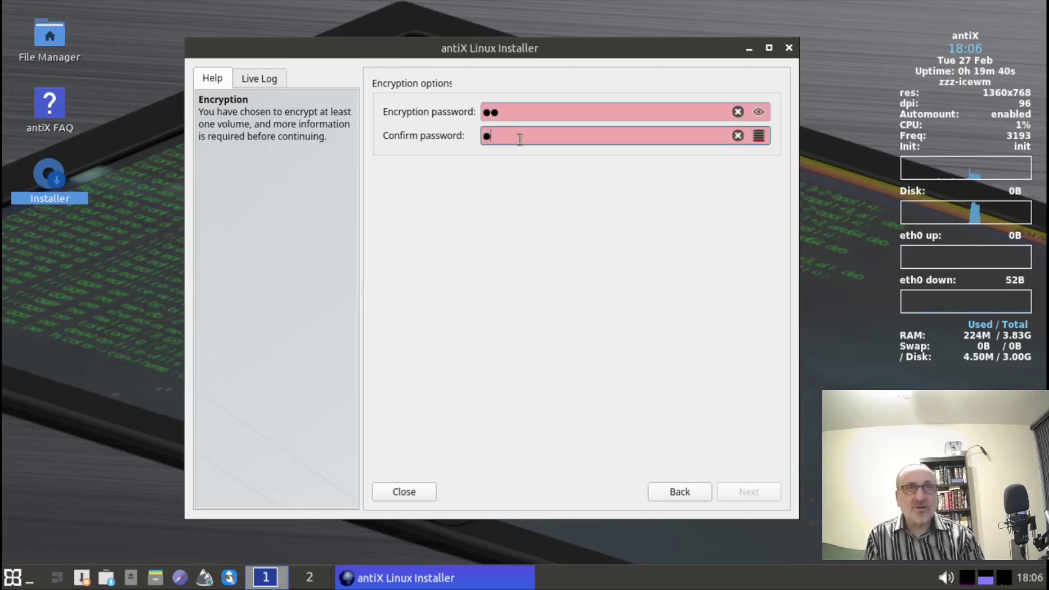
type("•")
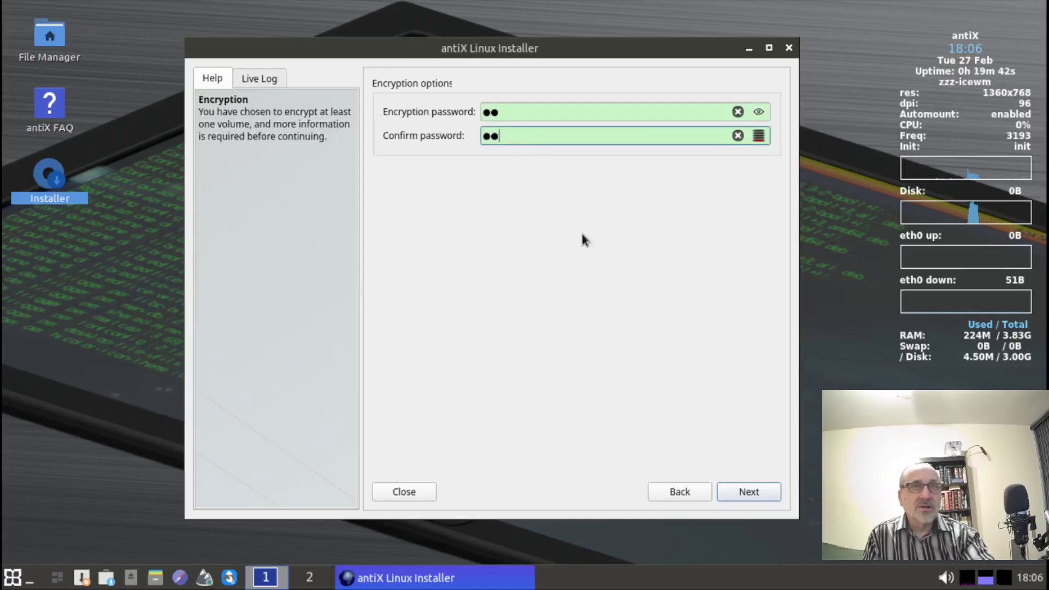
left_click(755, 490)
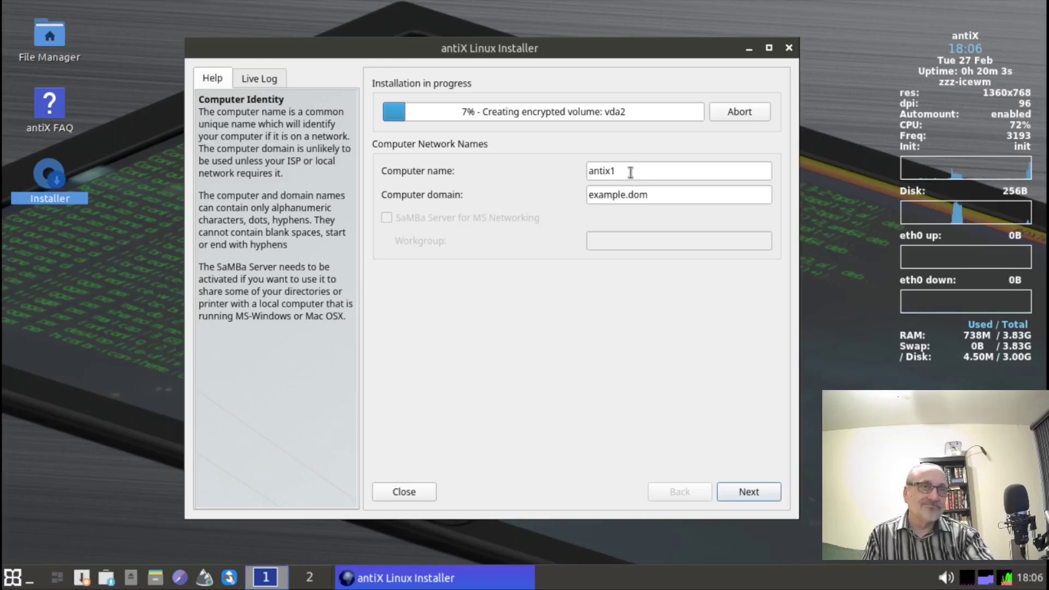
Set the computer name to antix-2 and continue to the localization settings with the domain example.dom.
left_click_drag(631, 176, 465, 172)
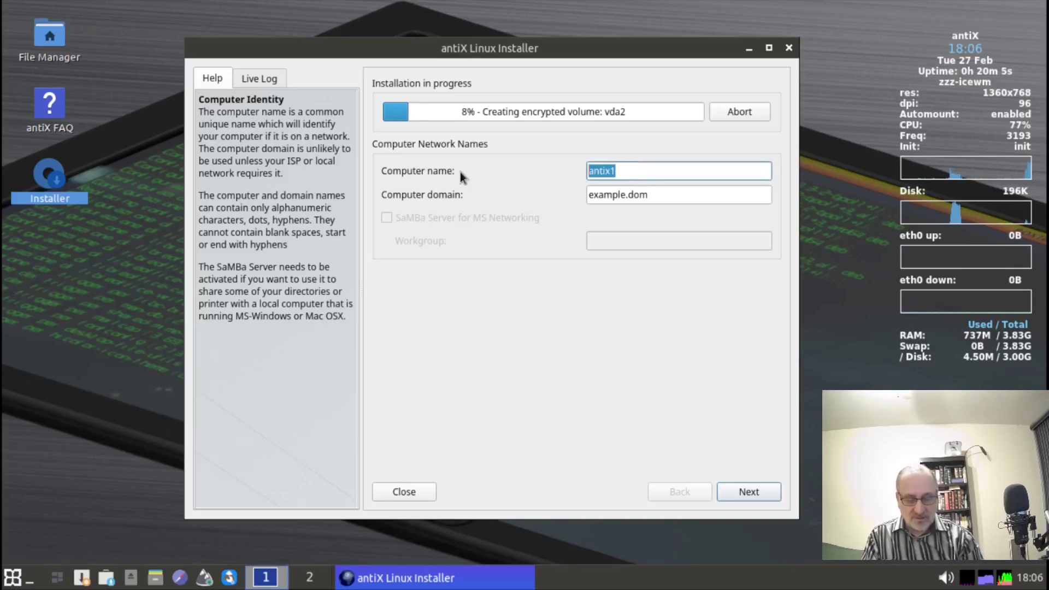
type("antix")
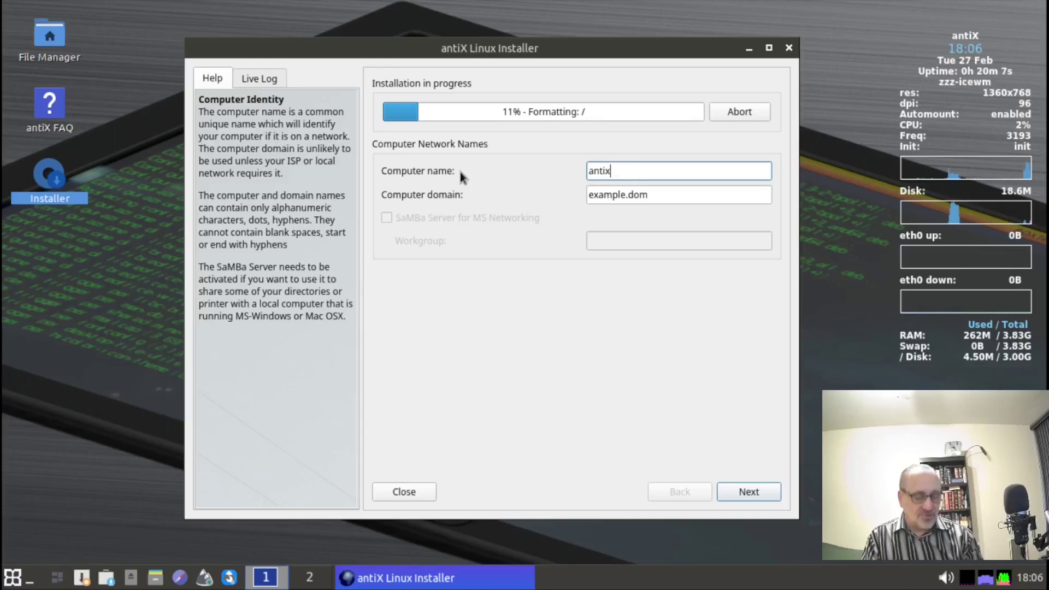
type("-")
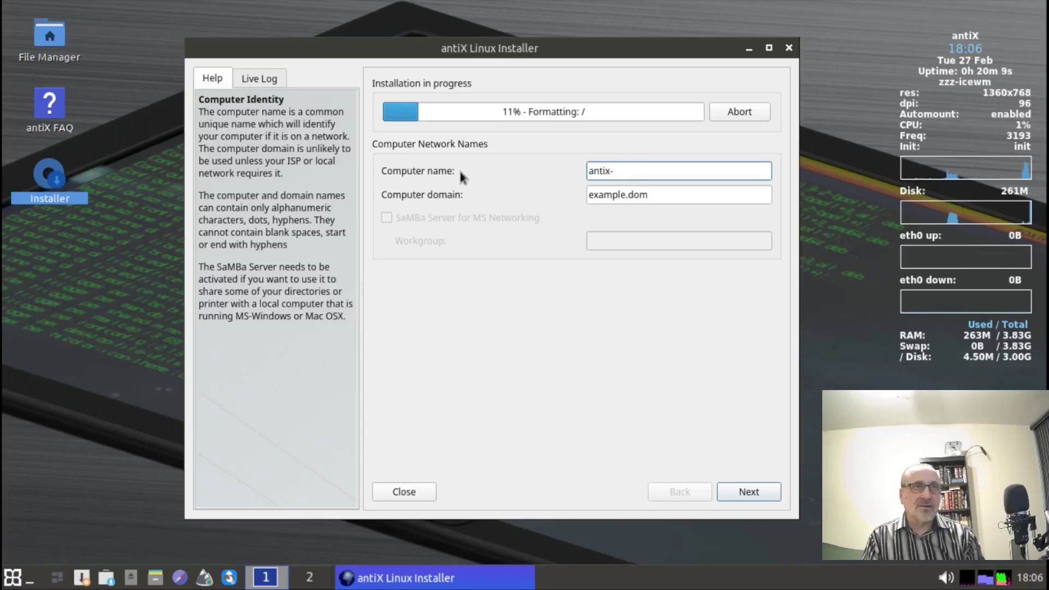
type("2")
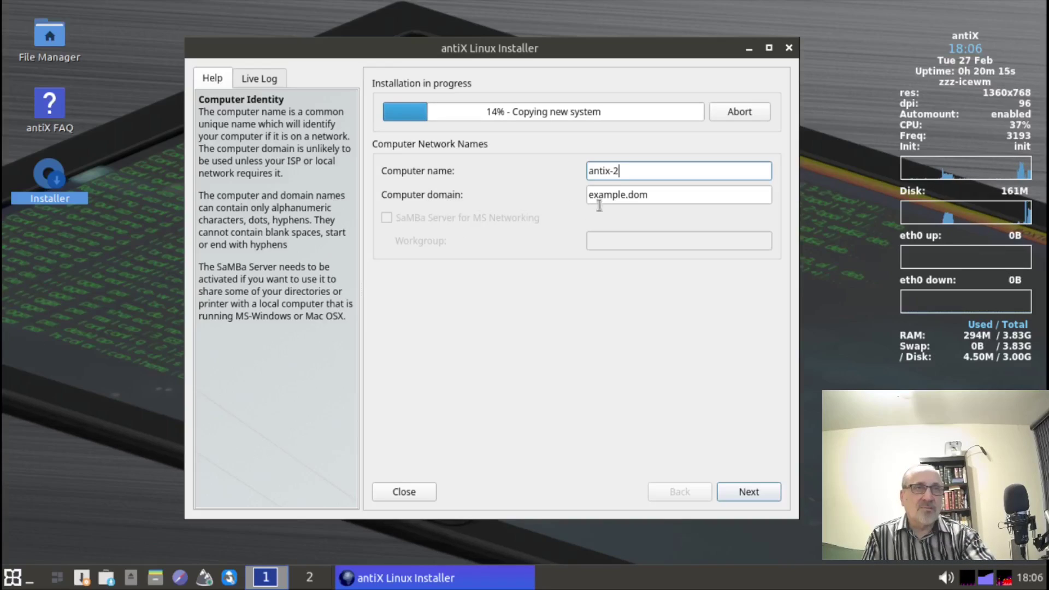
left_click(756, 491)
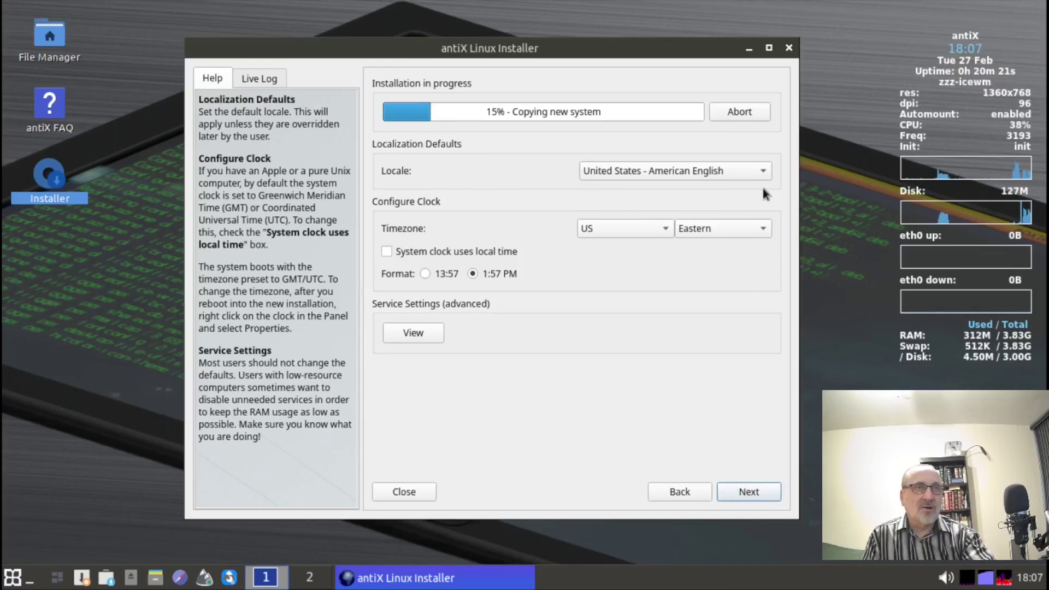
Set the default locale to Canada - Canadian English.
left_click(759, 170)
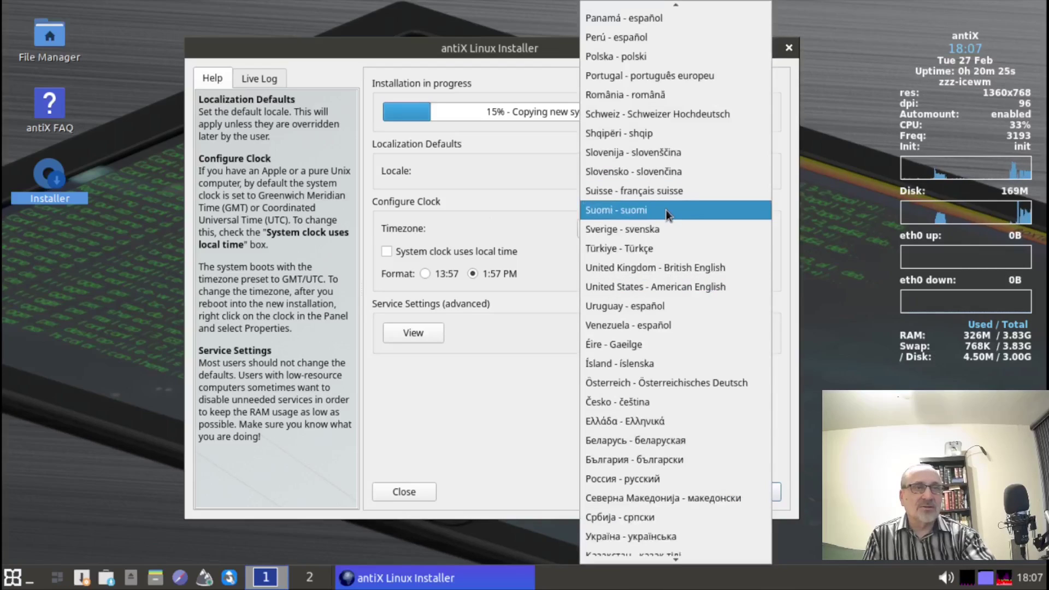
scroll(666, 210, "up", 10)
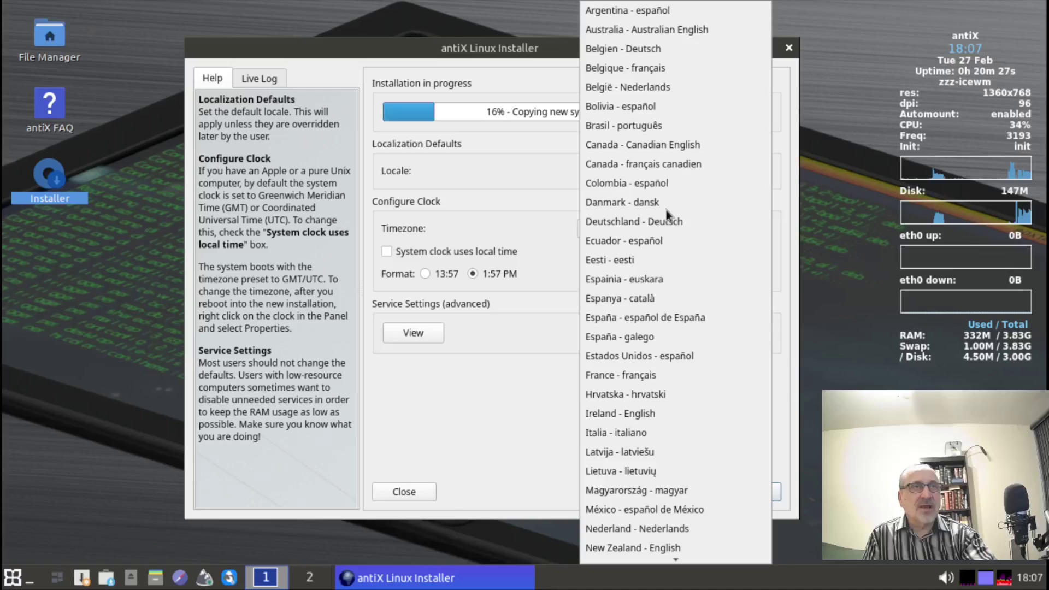
left_click(721, 149)
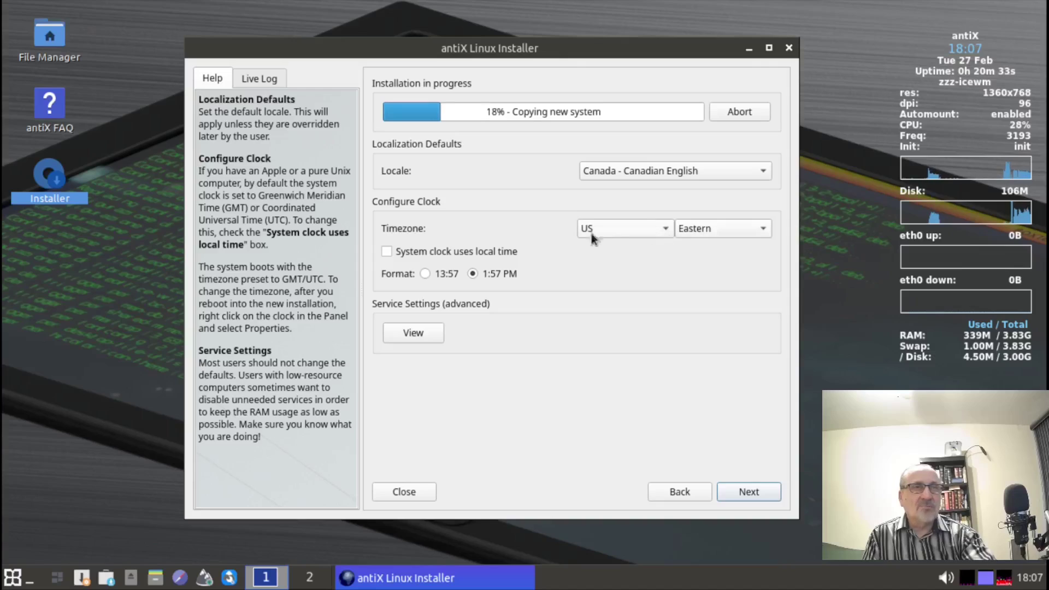
Set the timezone to Canada, Eastern, and continue to the user account settings.
left_click(663, 229)
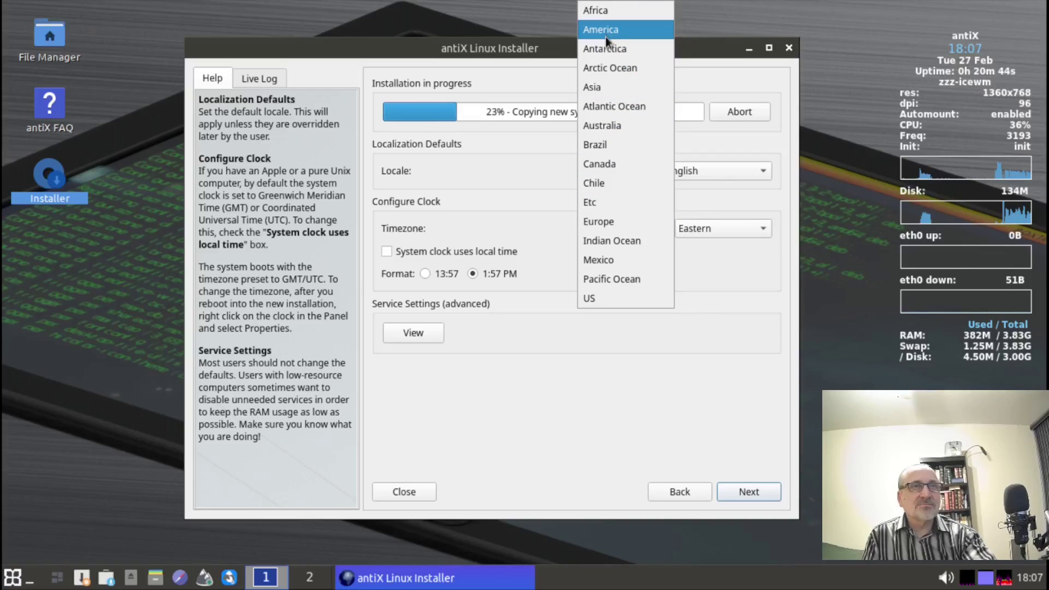
left_click(605, 164)
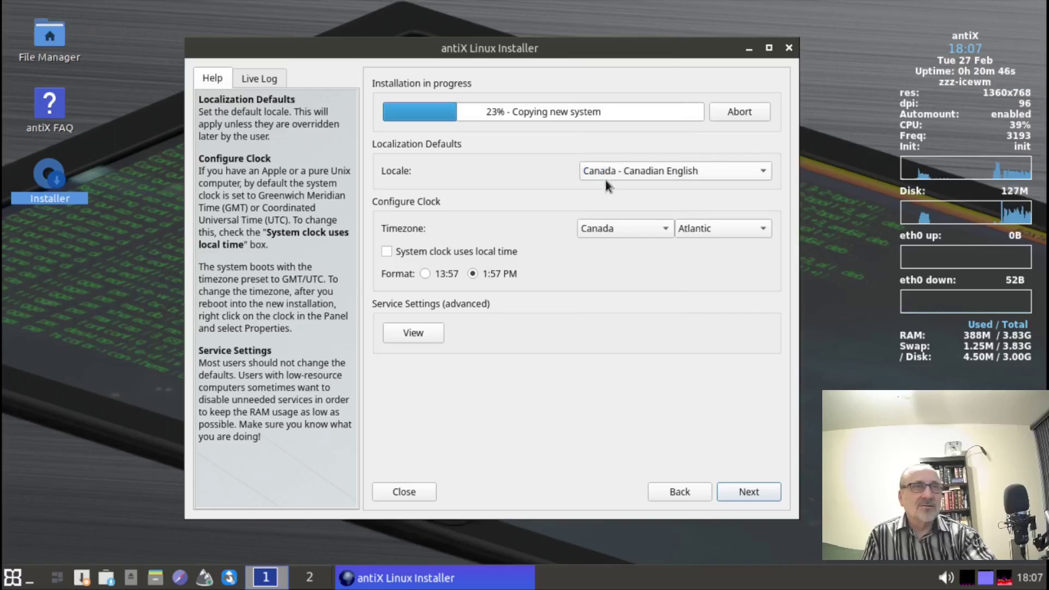
left_click(759, 231)
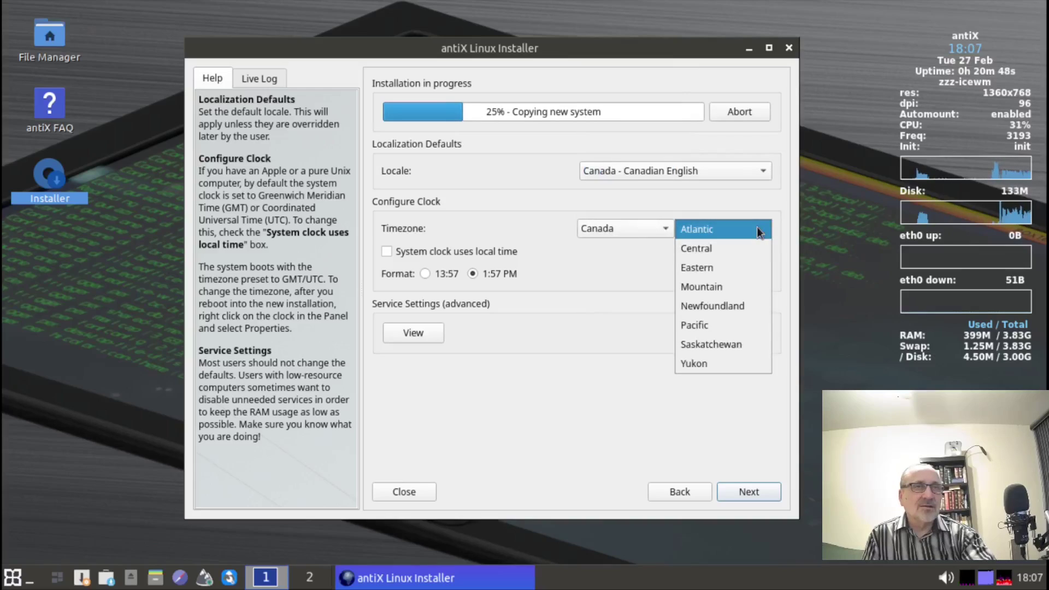
left_click(719, 273)
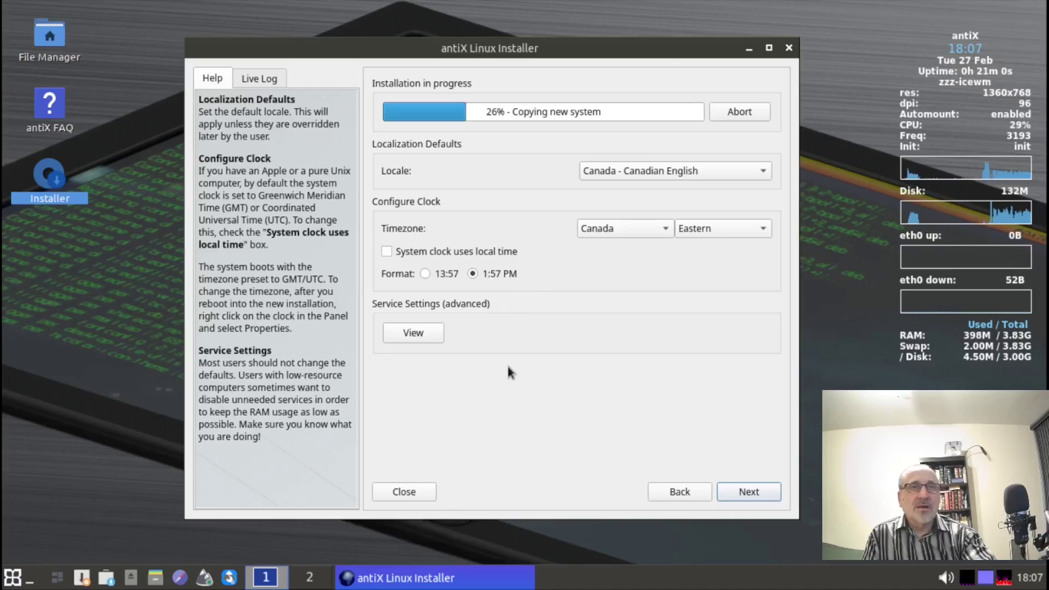
left_click(754, 493)
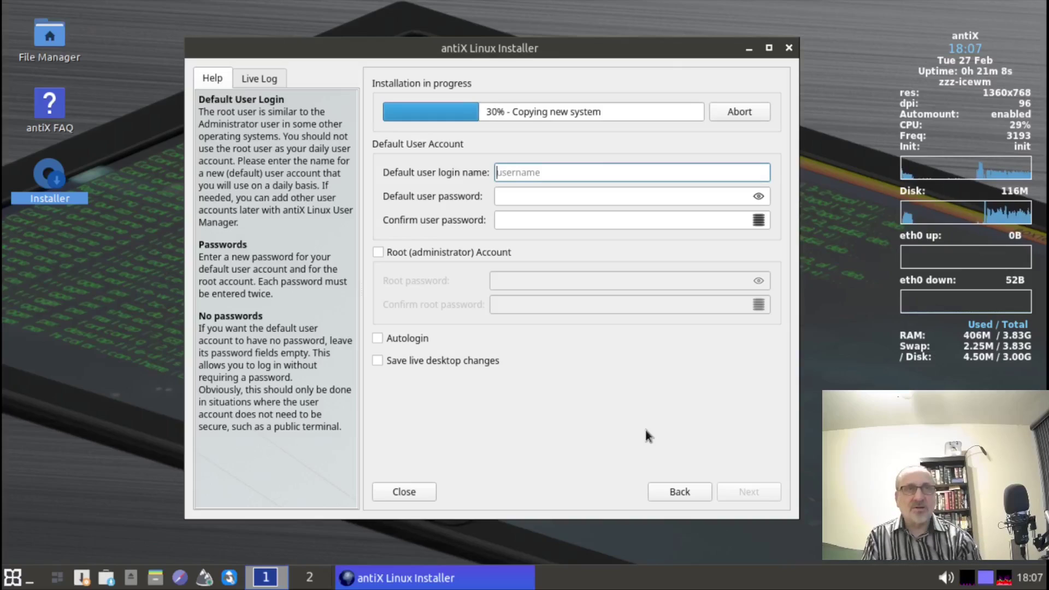
Enter the default user's login name, then enter and confirm the default user password.
type("mench")
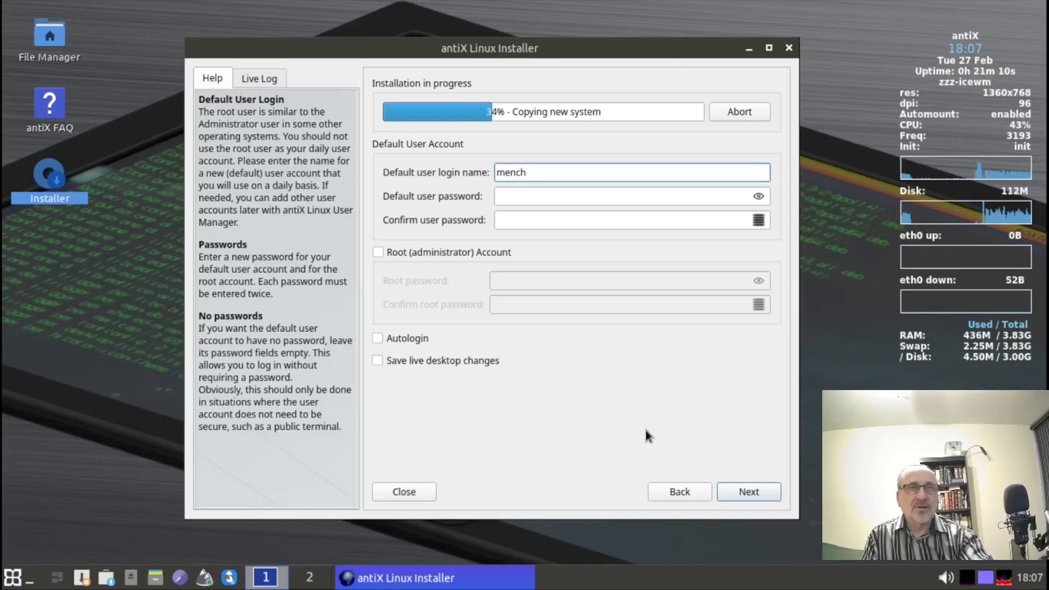
left_click(520, 197)
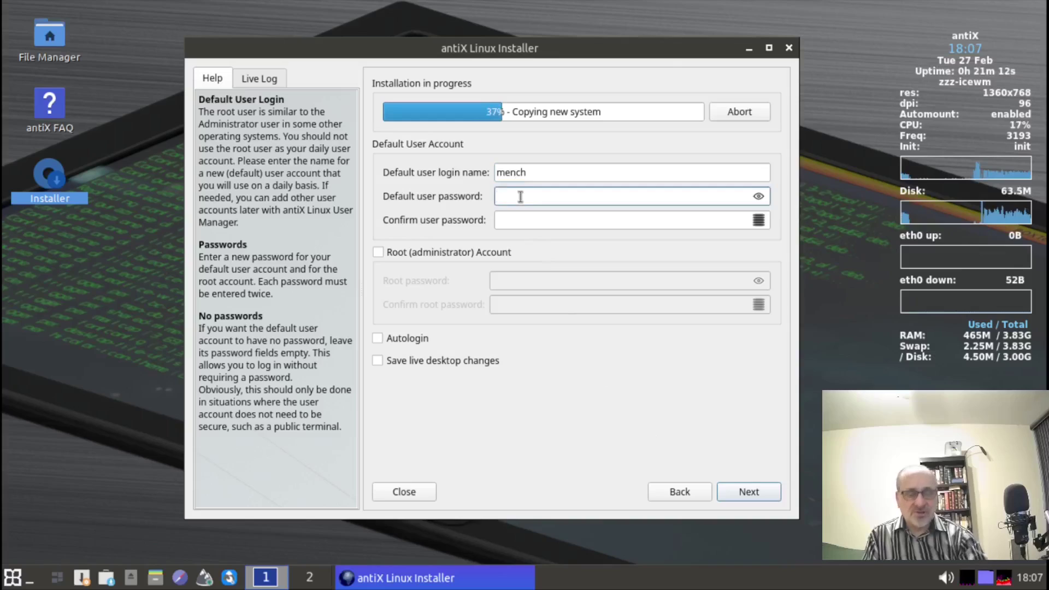
type("**")
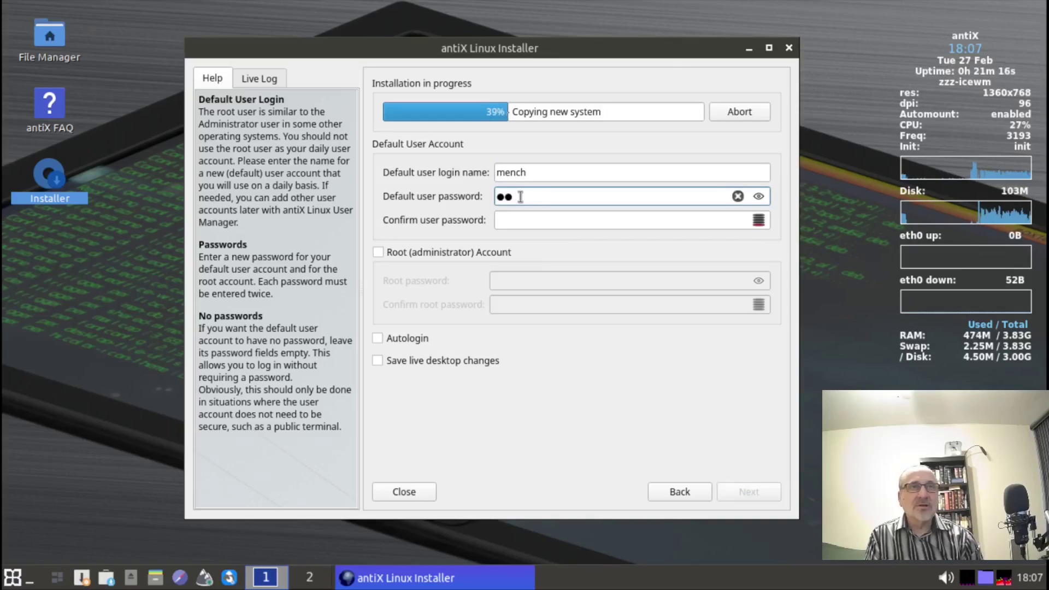
key("Tab")
type("**")
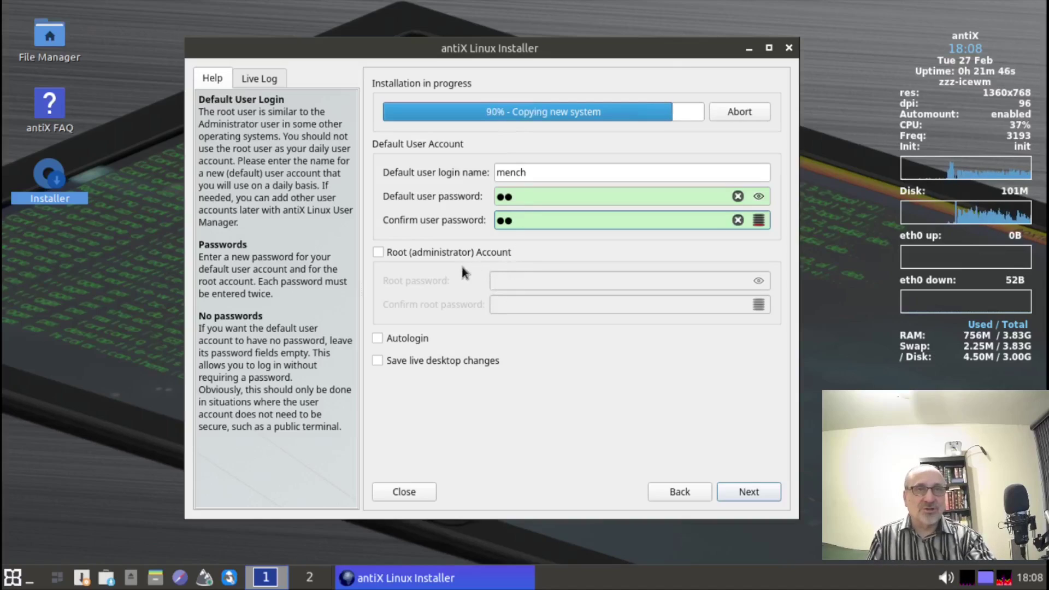
Enable the root (administrator) account, enter and confirm its root password, and continue the installation.
left_click(378, 253)
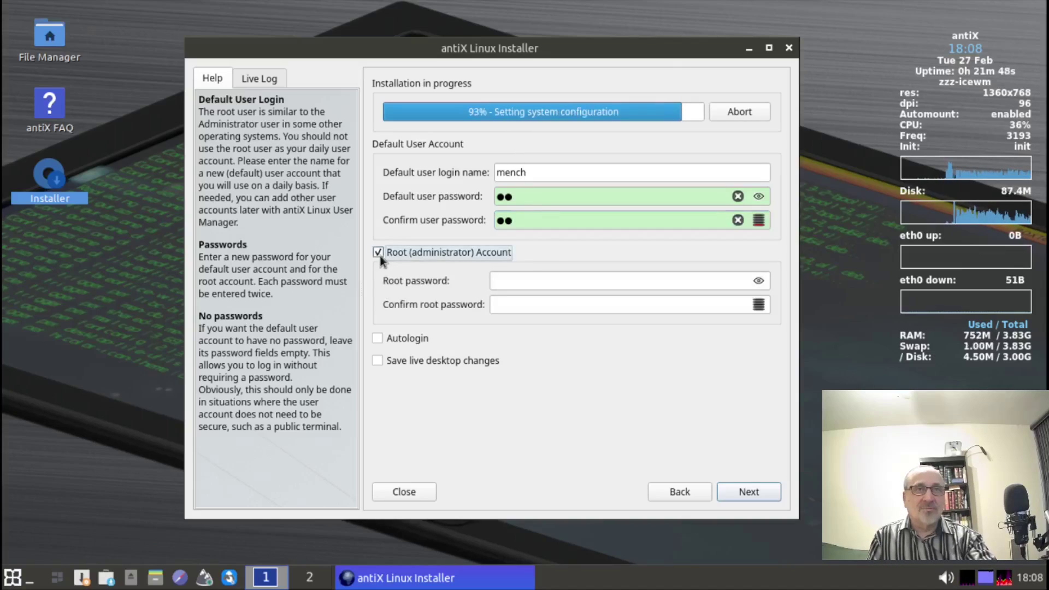
left_click(553, 281)
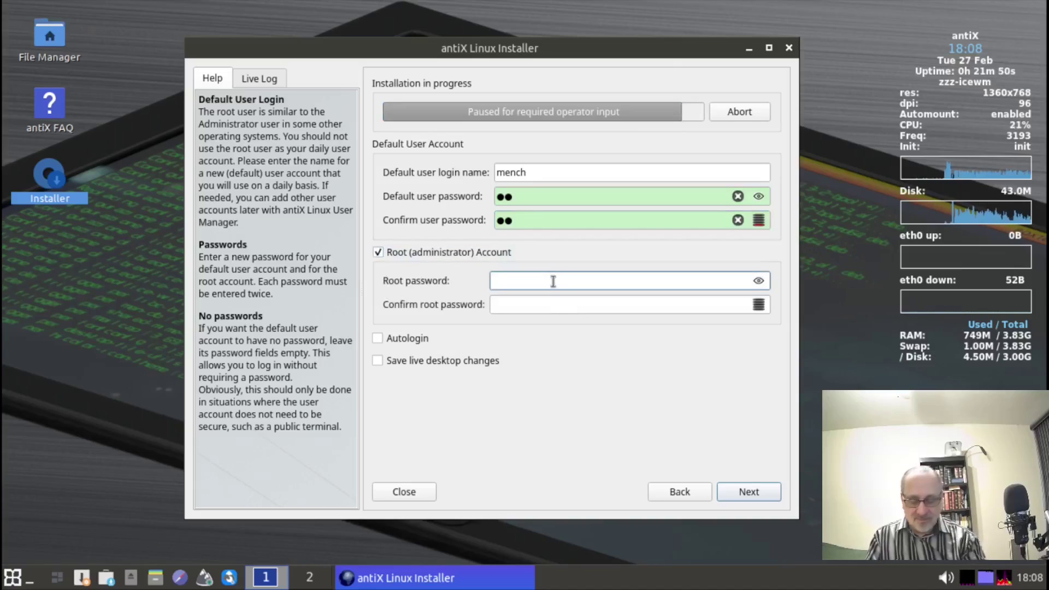
type("aa")
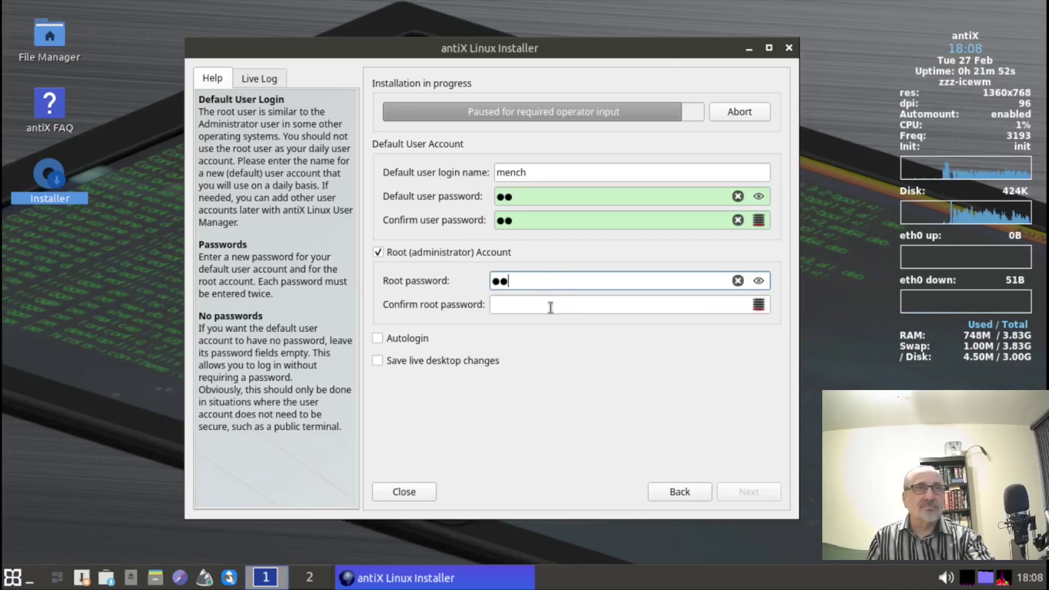
left_click(544, 304)
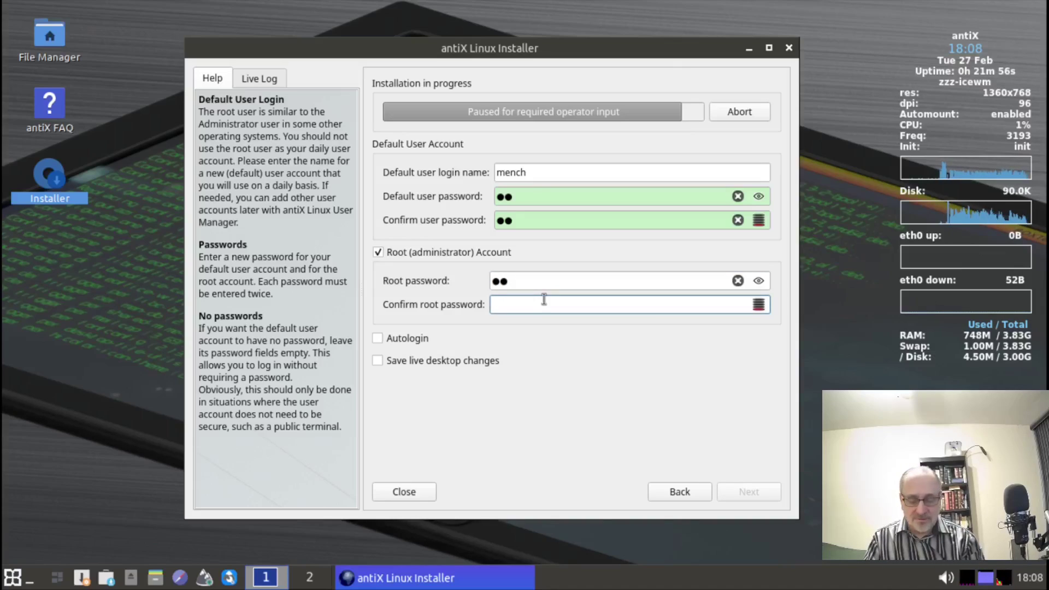
type("aa")
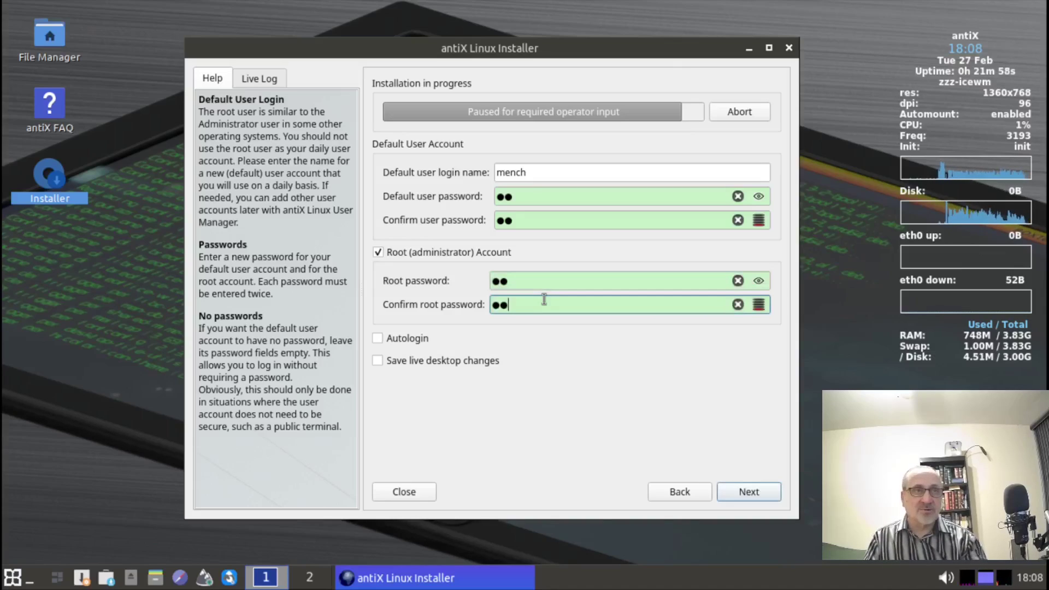
left_click(749, 495)
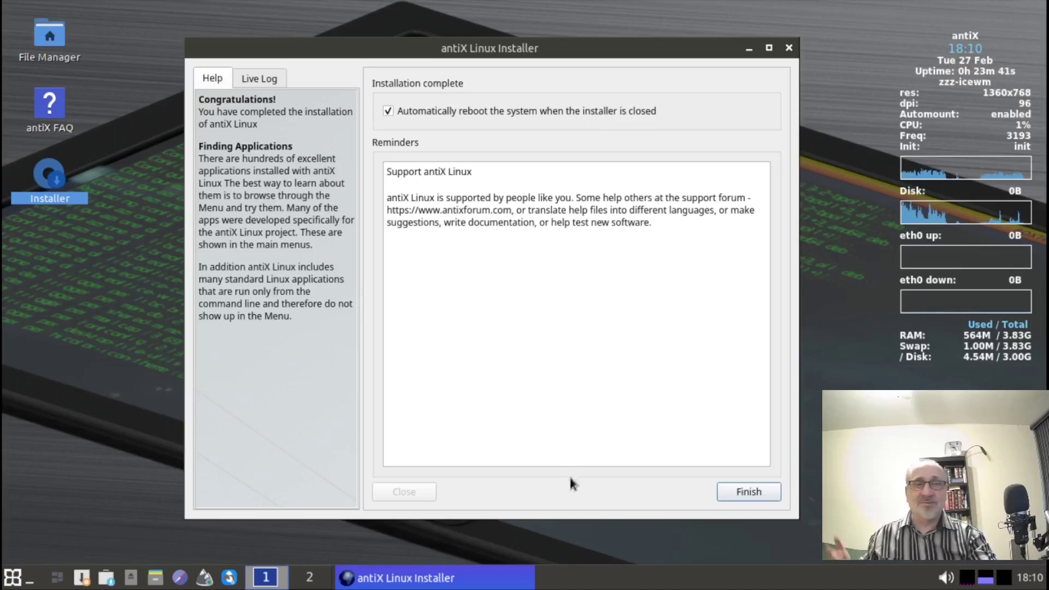
Finish the installer with an automatic reboot and boot the antiX-23.1 Arditi del Popolo entry, viewing the virtual machine in full screen.
left_click(746, 490)
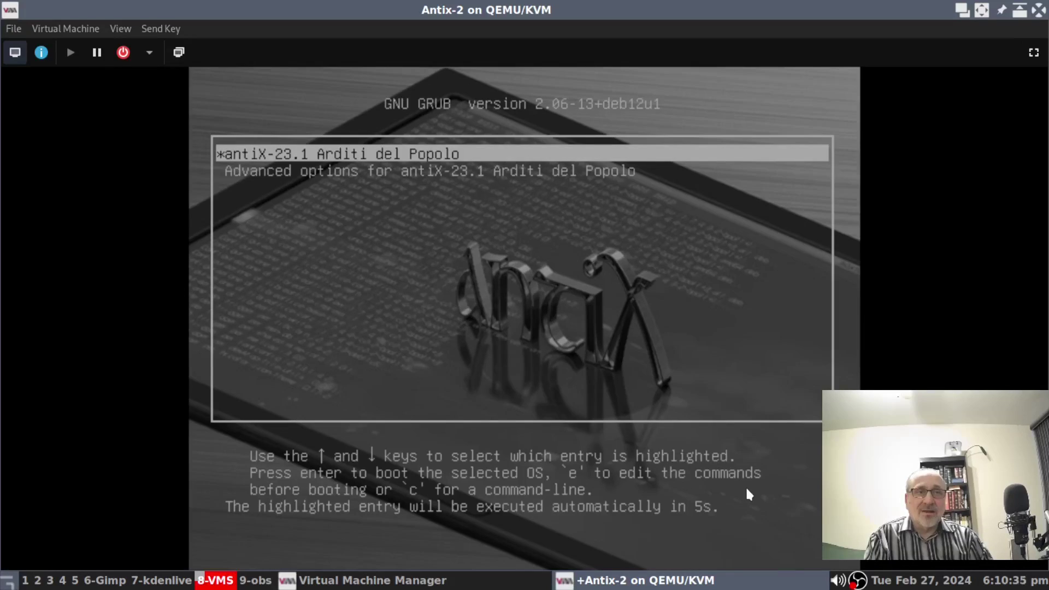
key("Return")
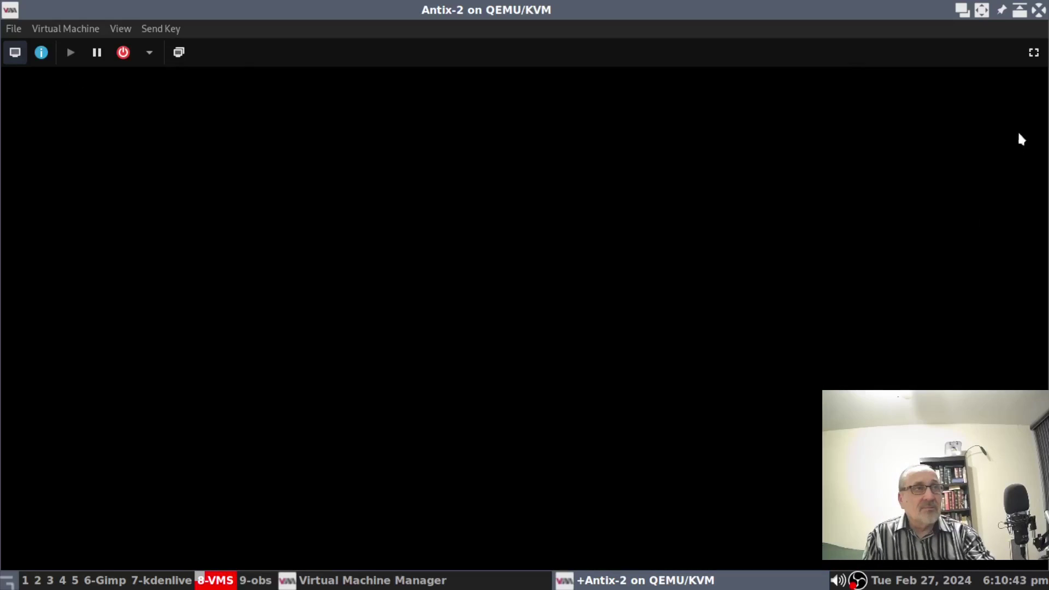
left_click(1035, 53)
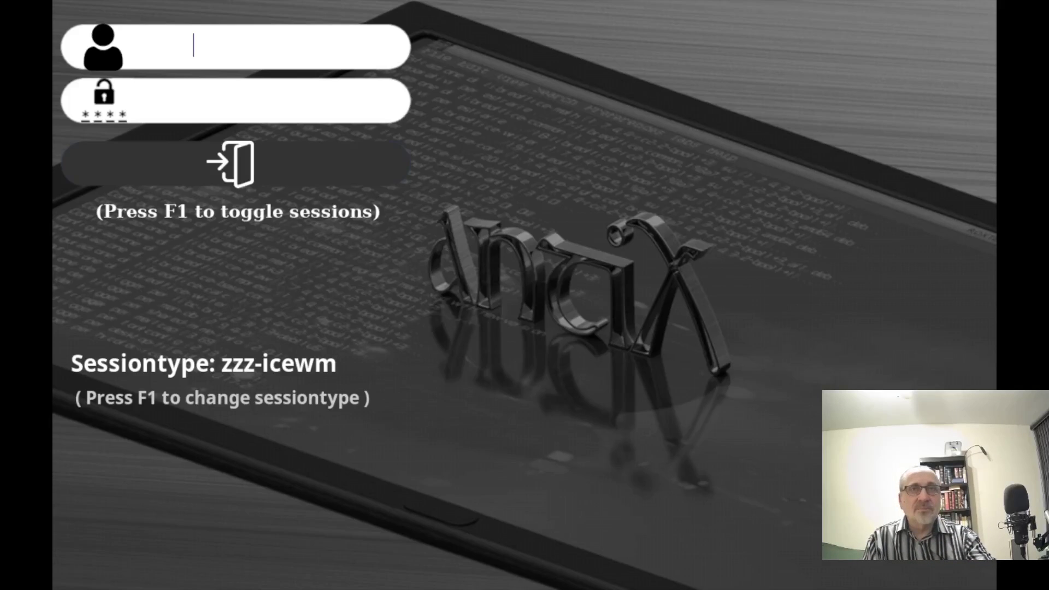
Log in to the zzz-icewm session with the default user's login name and account password.
type("mench")
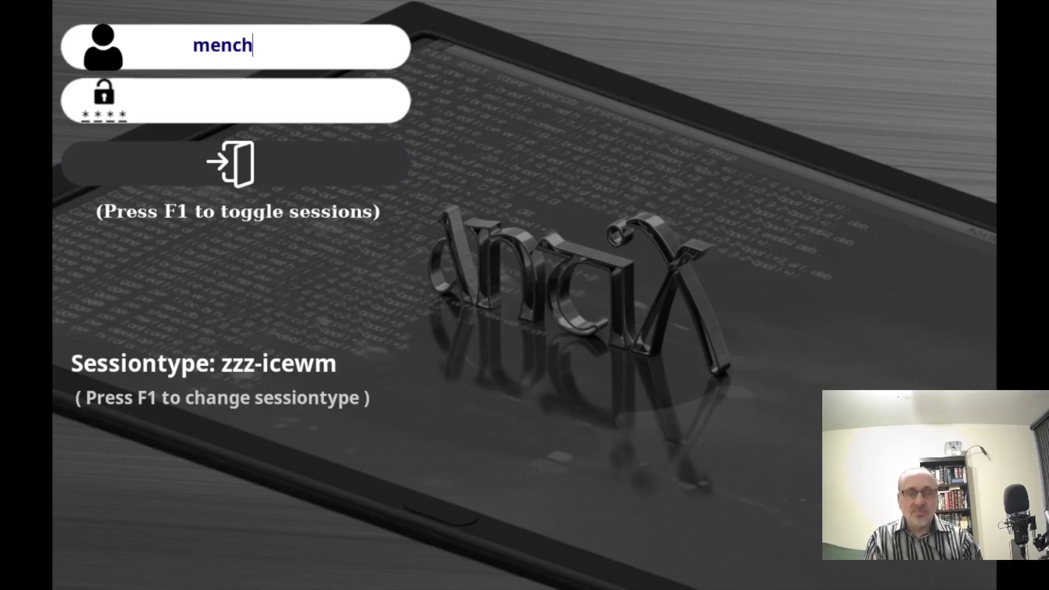
key("Return")
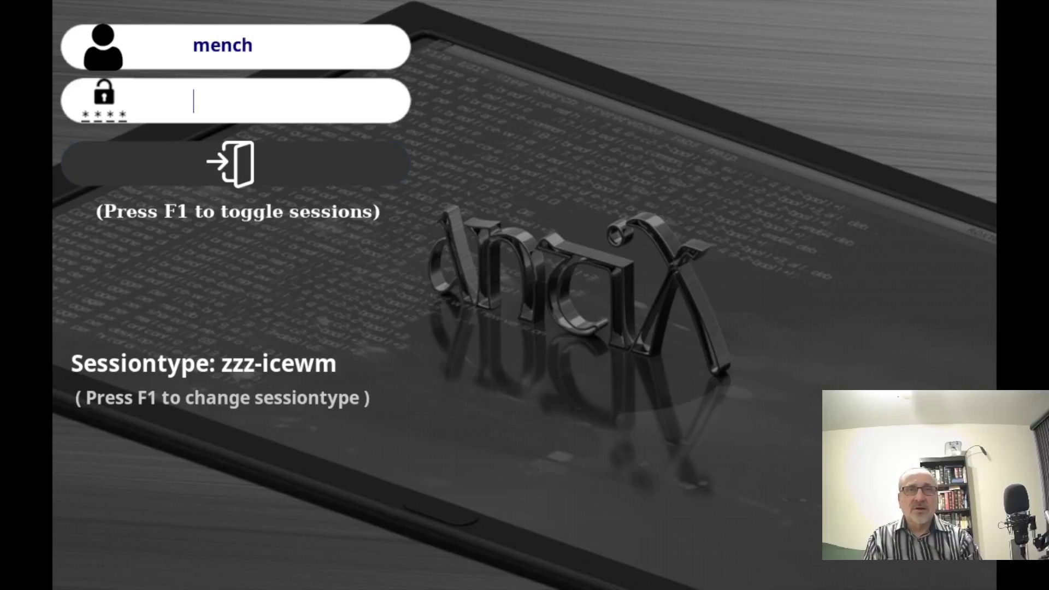
type("**")
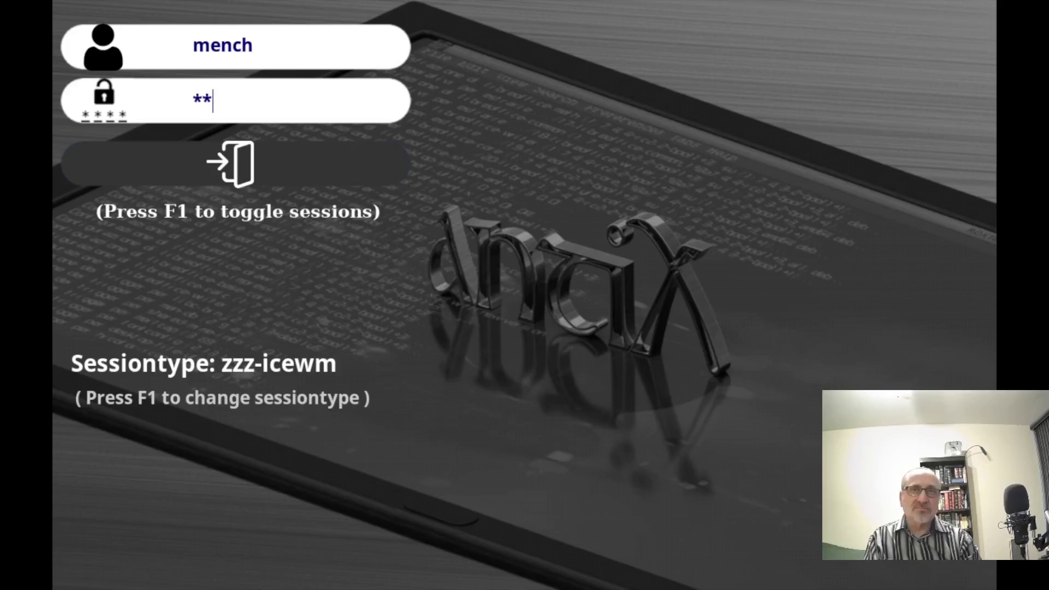
key("Return")
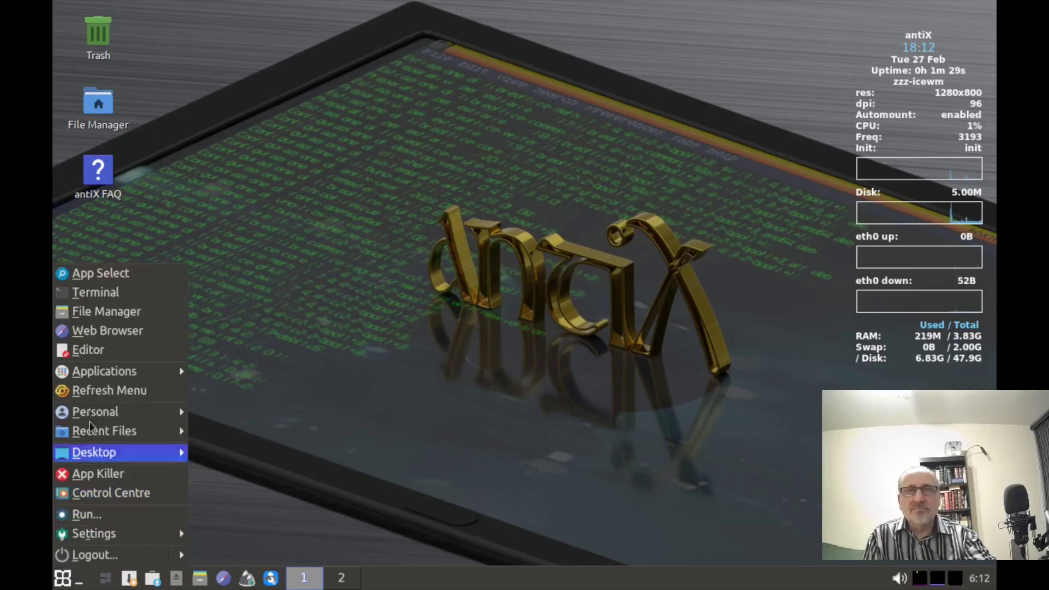
Open a terminal on the installed system and maximize its window.
left_click(98, 295)
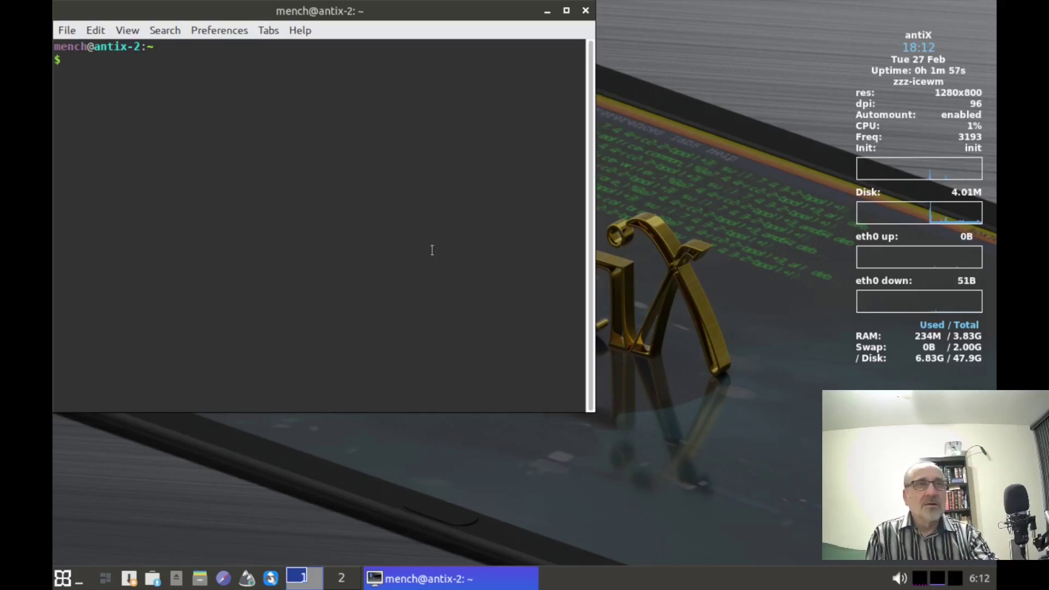
left_click(566, 10)
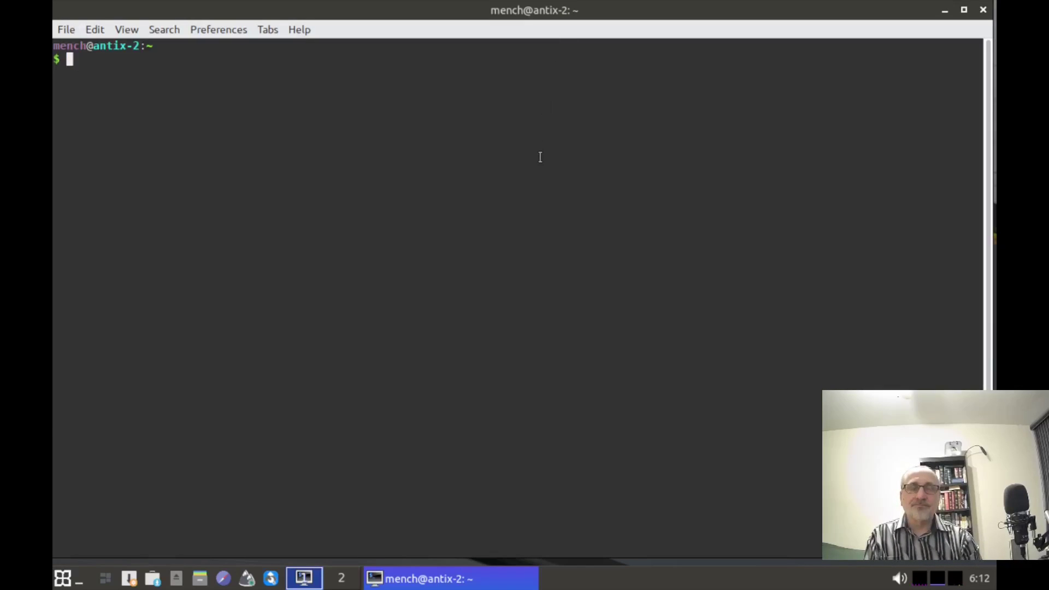
type("ex")
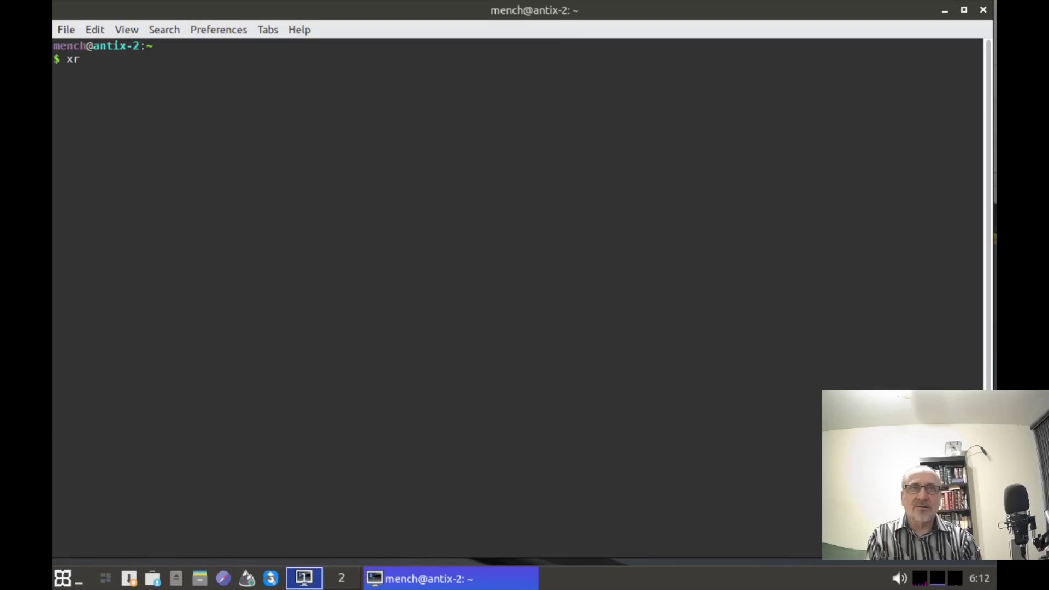
key("BackSpace")
key("BackSpace")
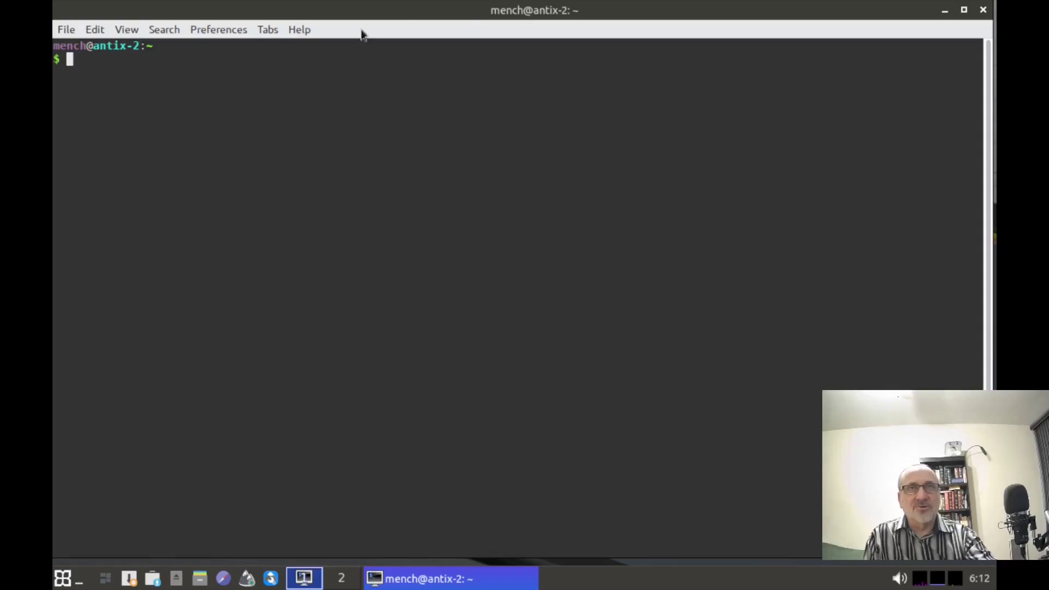
right_click(307, 255)
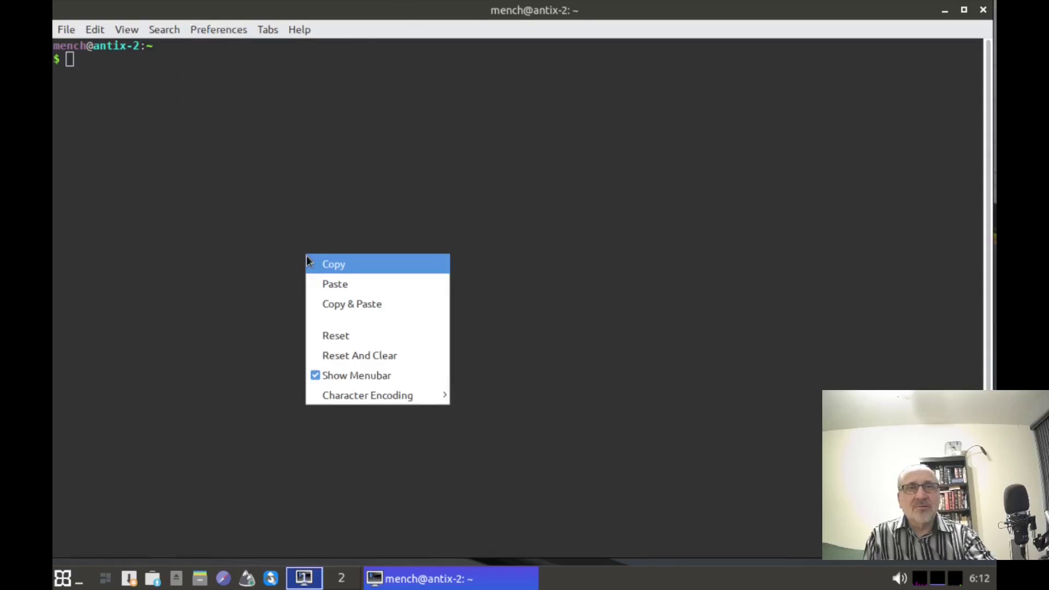
left_click(362, 304)
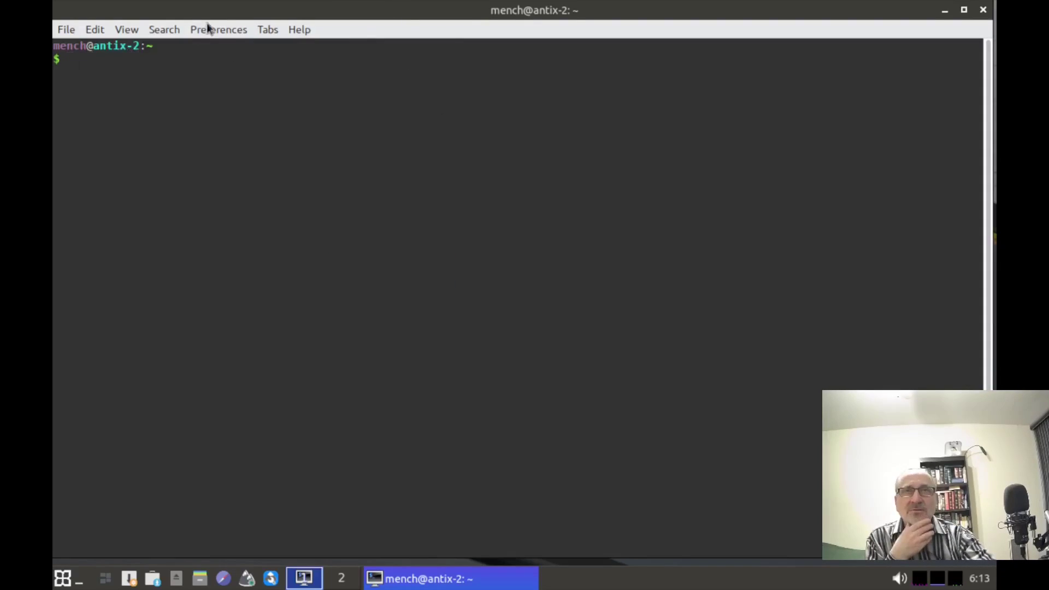
Set the font of the current terminal profile to Bitstream Vera Sans Mono Bold, size 16.
left_click(206, 27)
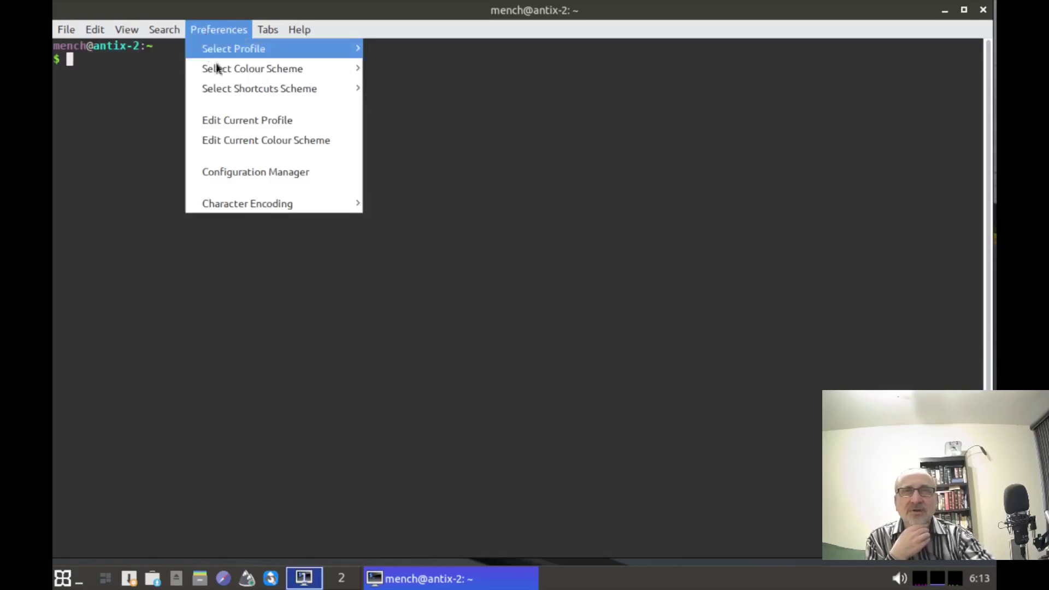
left_click(253, 122)
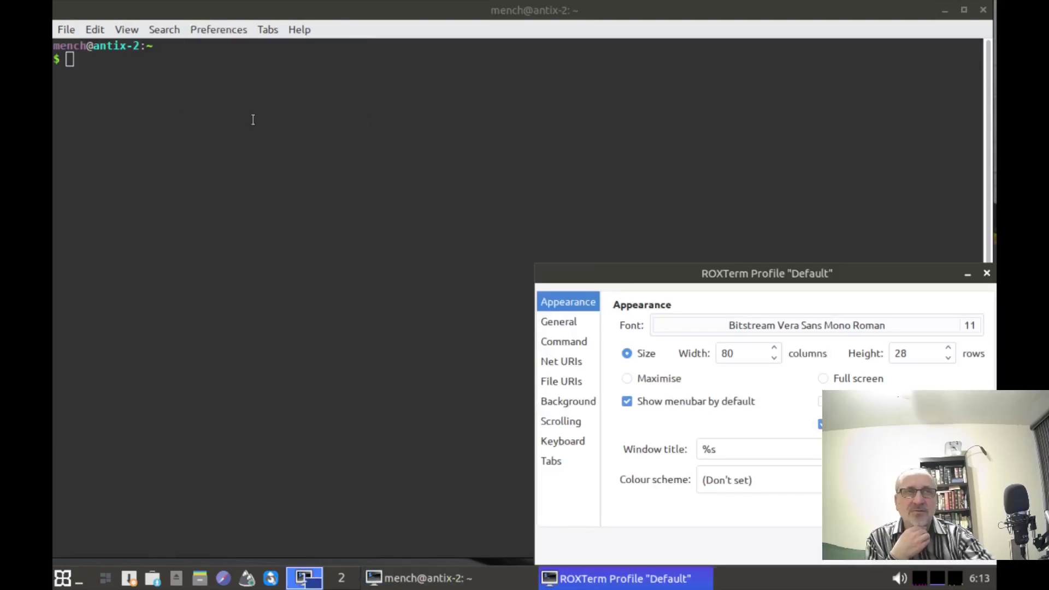
left_click_drag(861, 277, 618, 164)
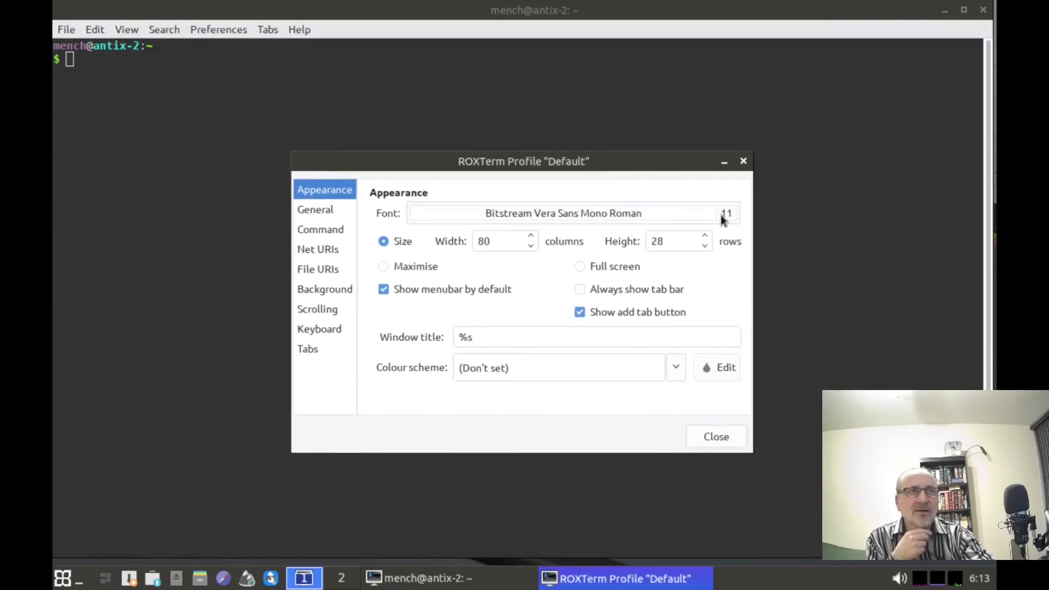
left_click(702, 220)
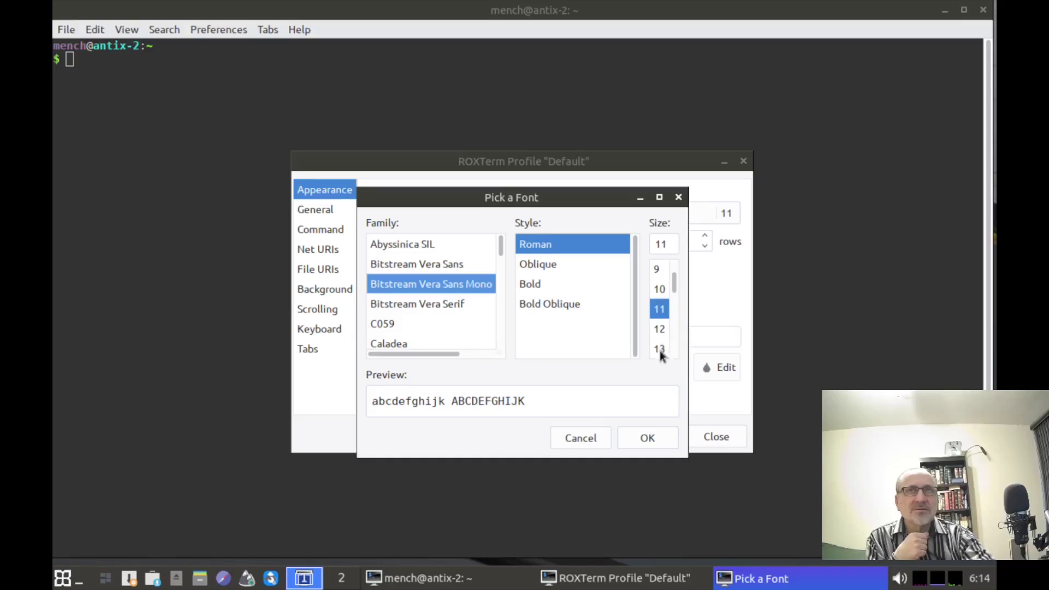
left_click_drag(675, 281, 676, 294)
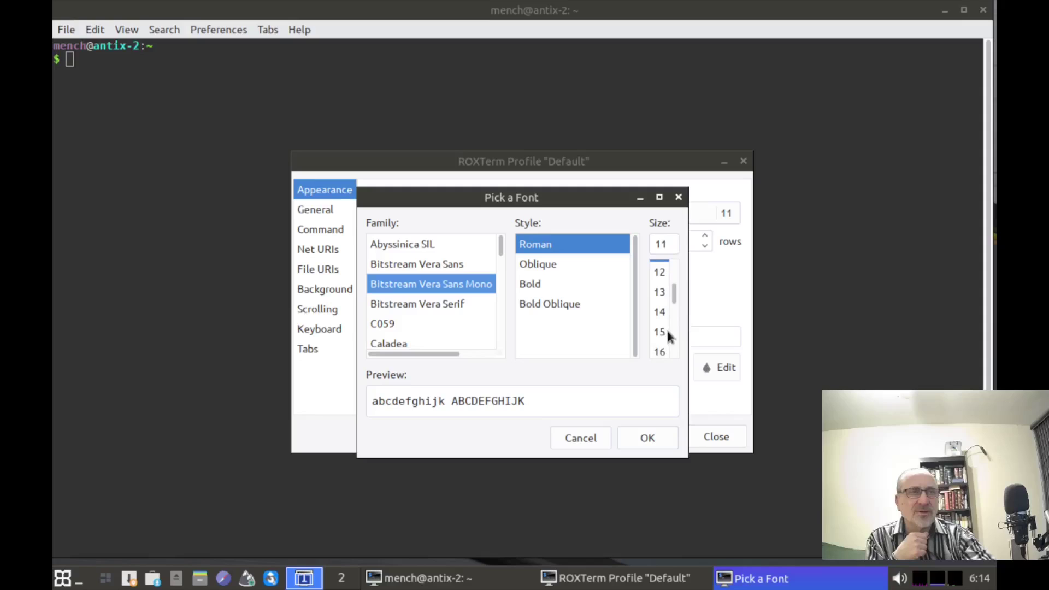
left_click(659, 350)
left_click(537, 284)
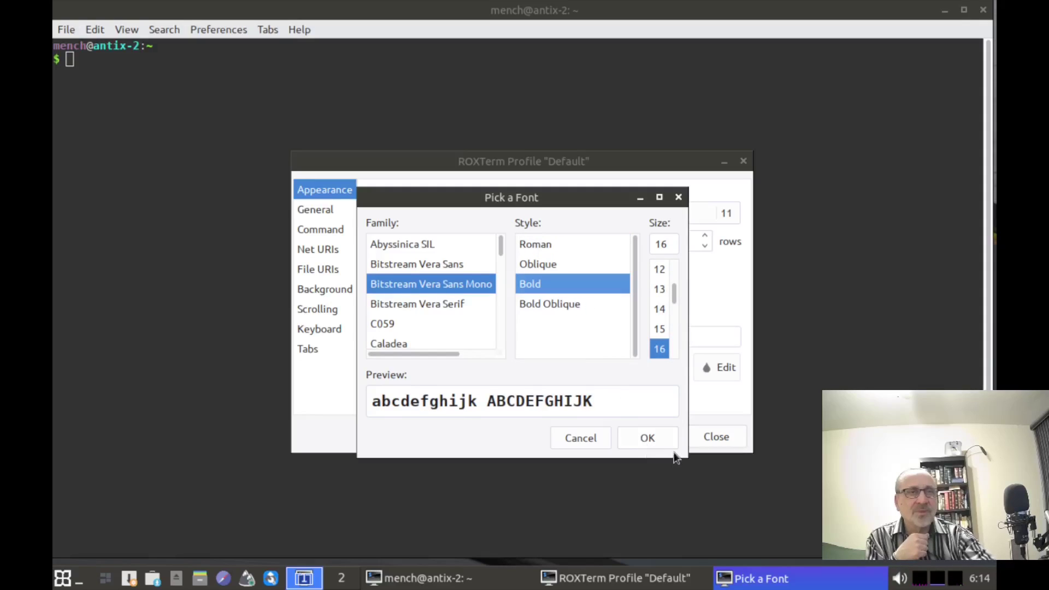
left_click(648, 438)
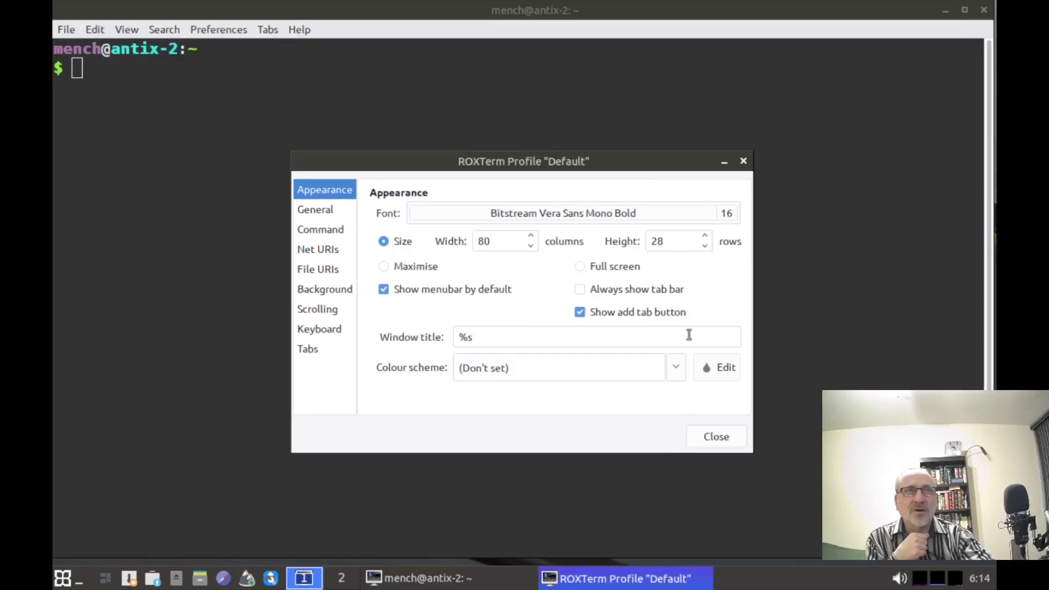
Close the terminal profile settings and set the display resolution by running xrandr -s 1360x768.
left_click(743, 162)
type("xrandr ")
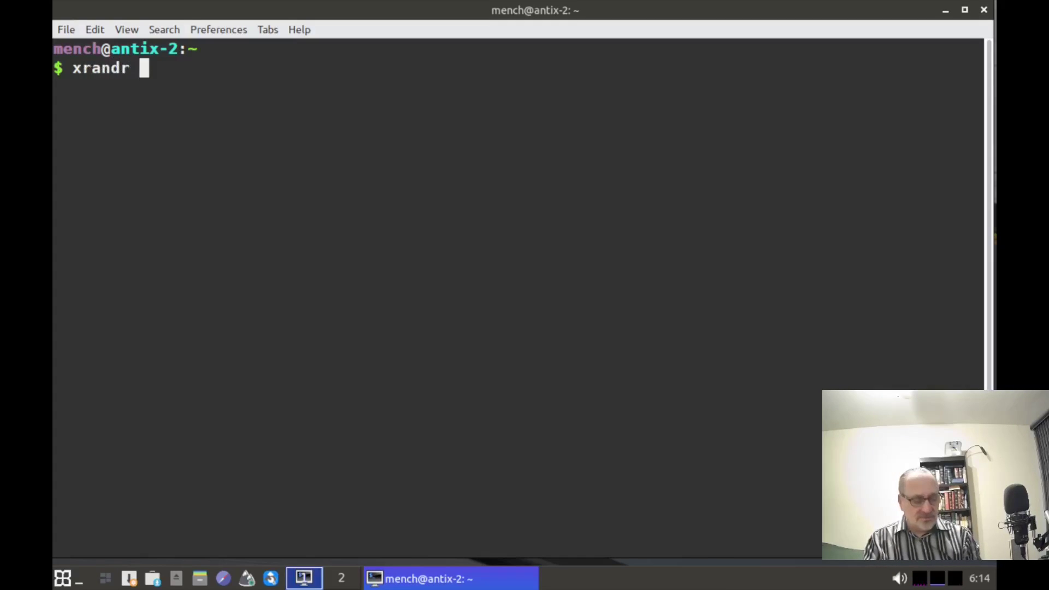
type("-s 1")
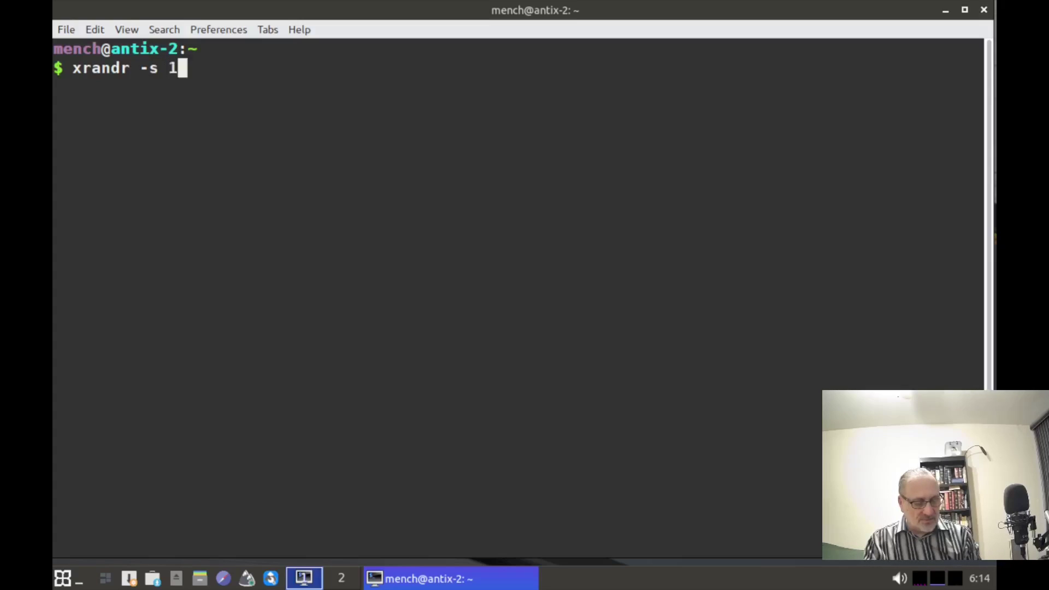
type("360x768")
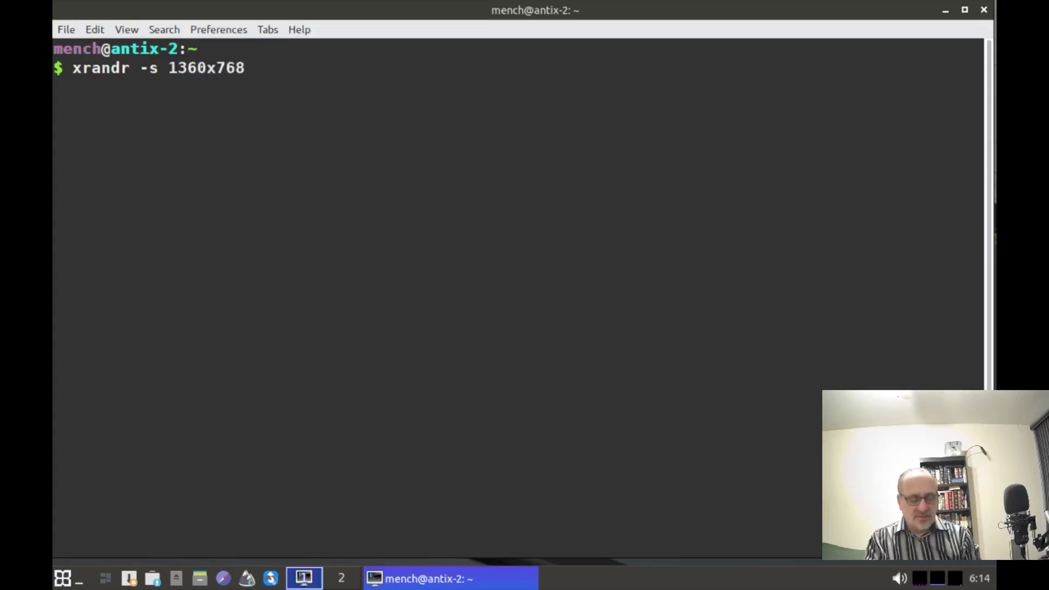
key("Return")
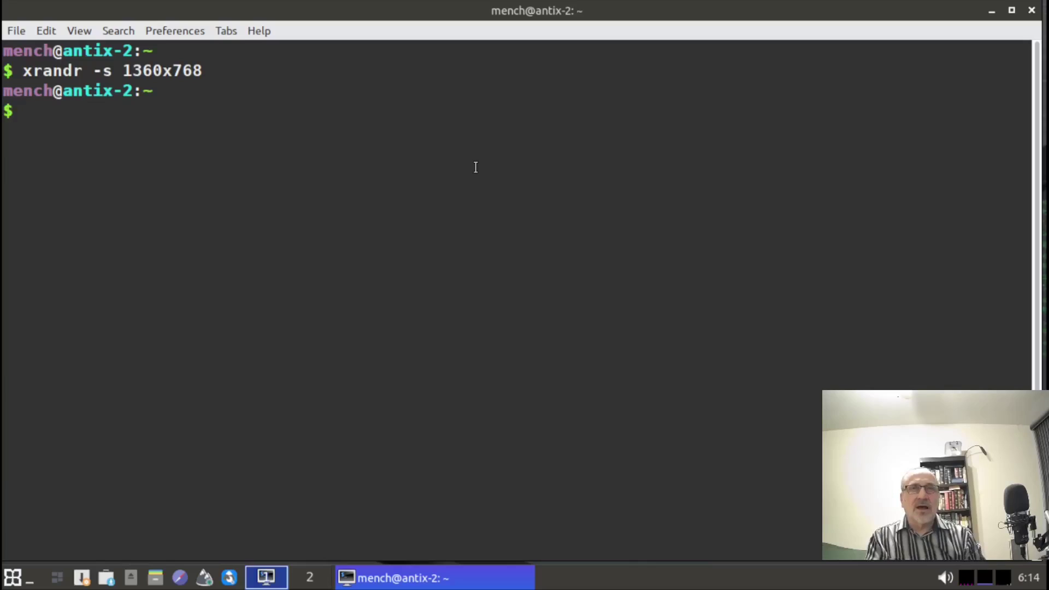
Close the terminal and restart the desktop session from the Exit Session dialog.
left_click(1032, 12)
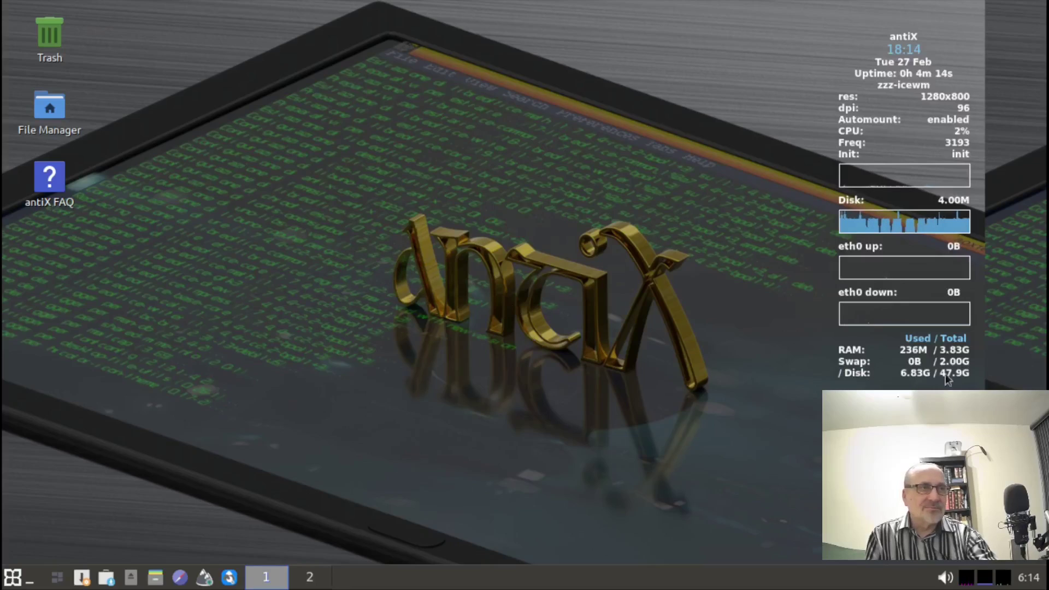
right_click(248, 208)
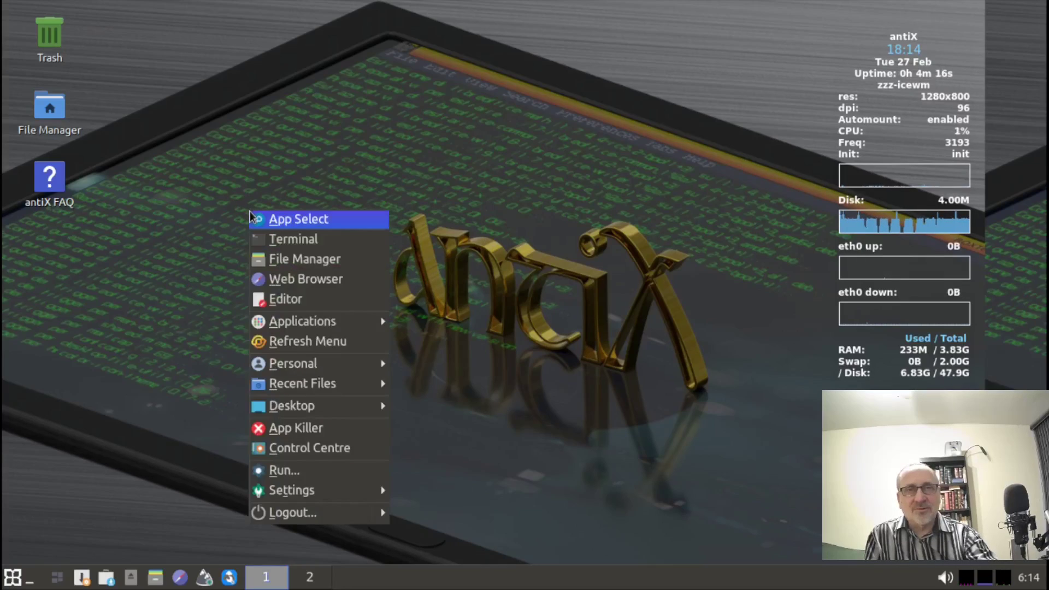
left_click(292, 513)
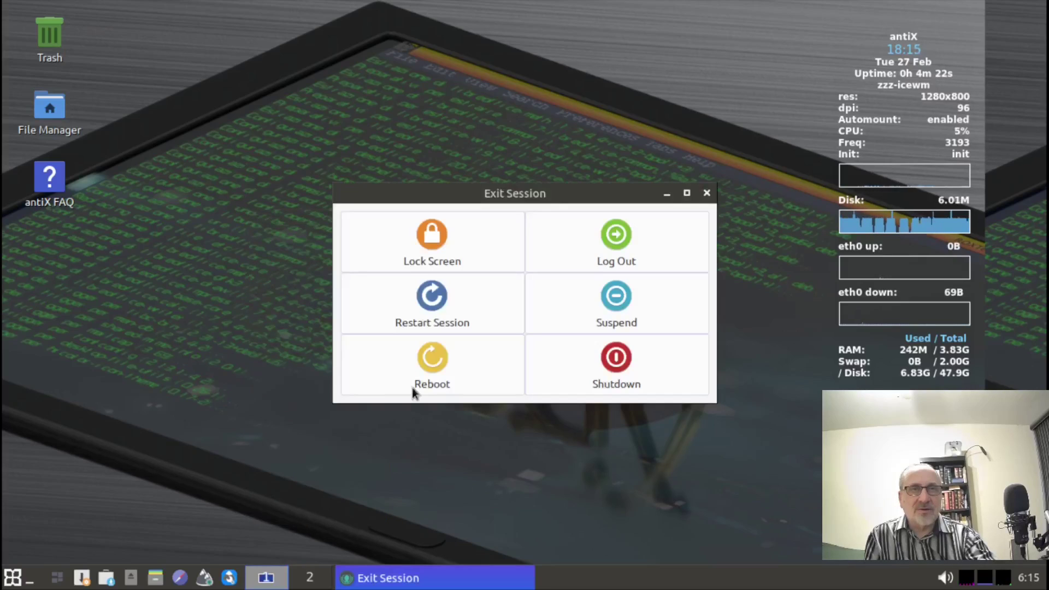
left_click(432, 306)
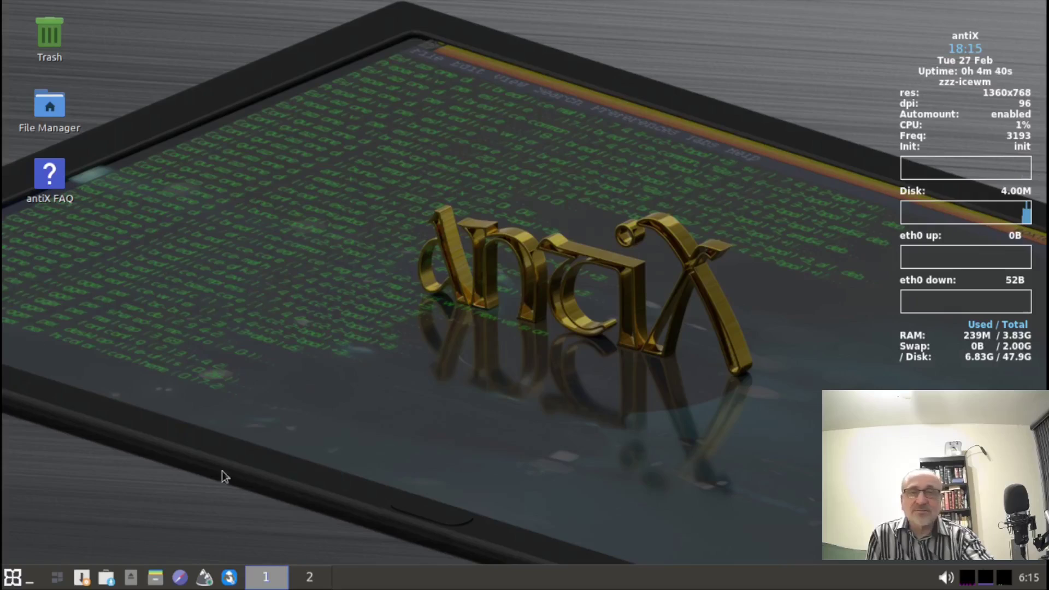
Find htop with App Select, run it maximized to examine memory use and processes, and close both windows.
left_click(14, 579)
left_click(60, 261)
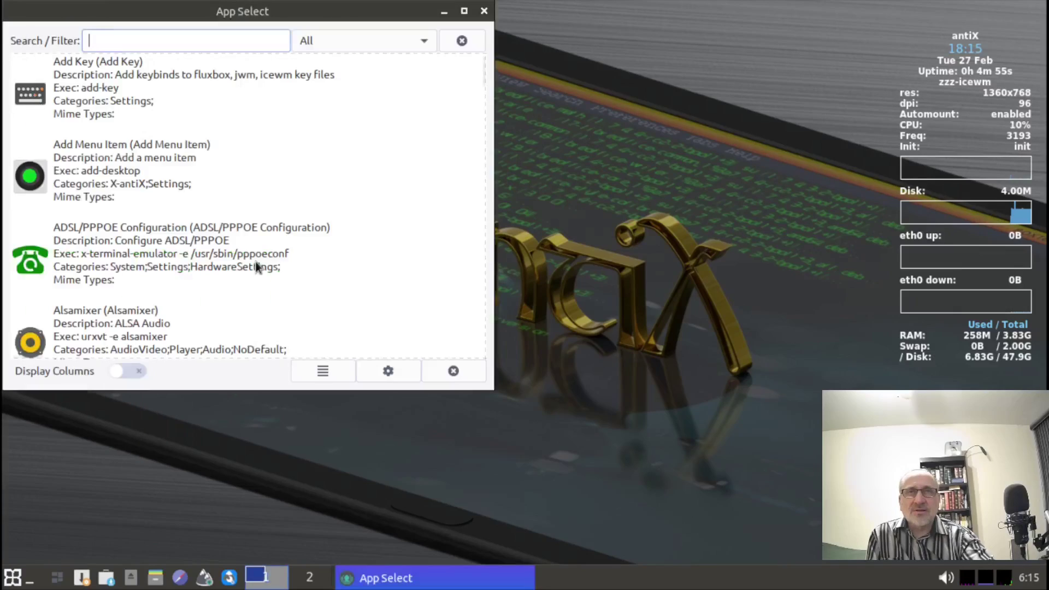
type("htop")
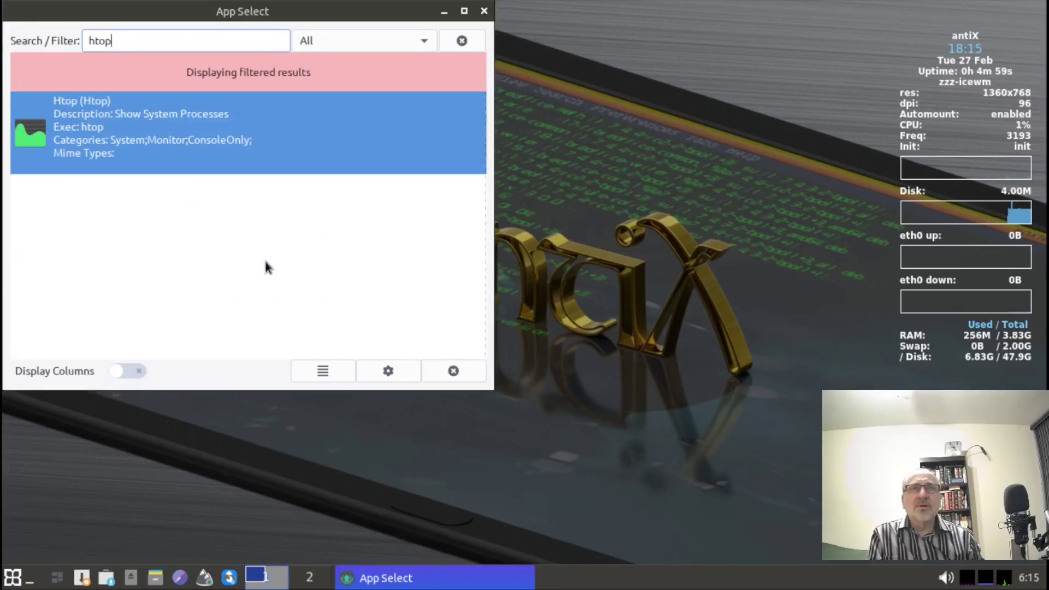
key("Return")
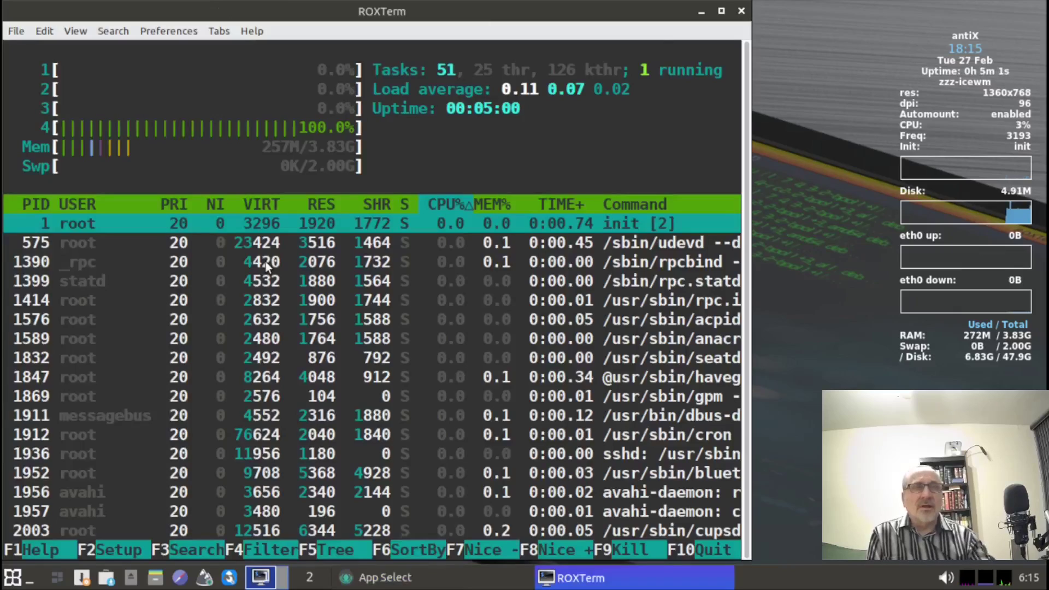
left_click(725, 14)
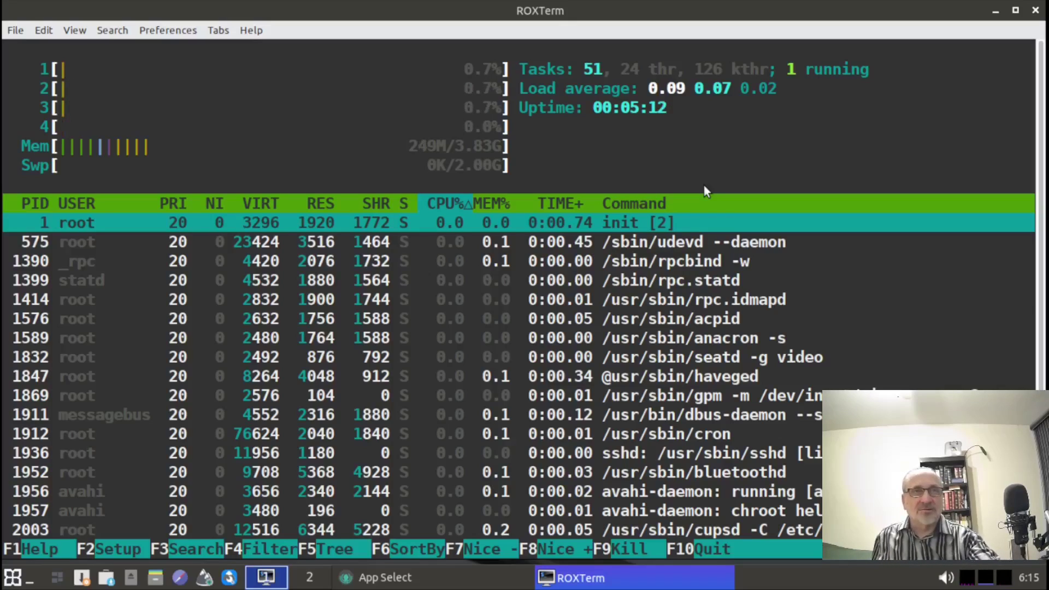
left_click(1035, 19)
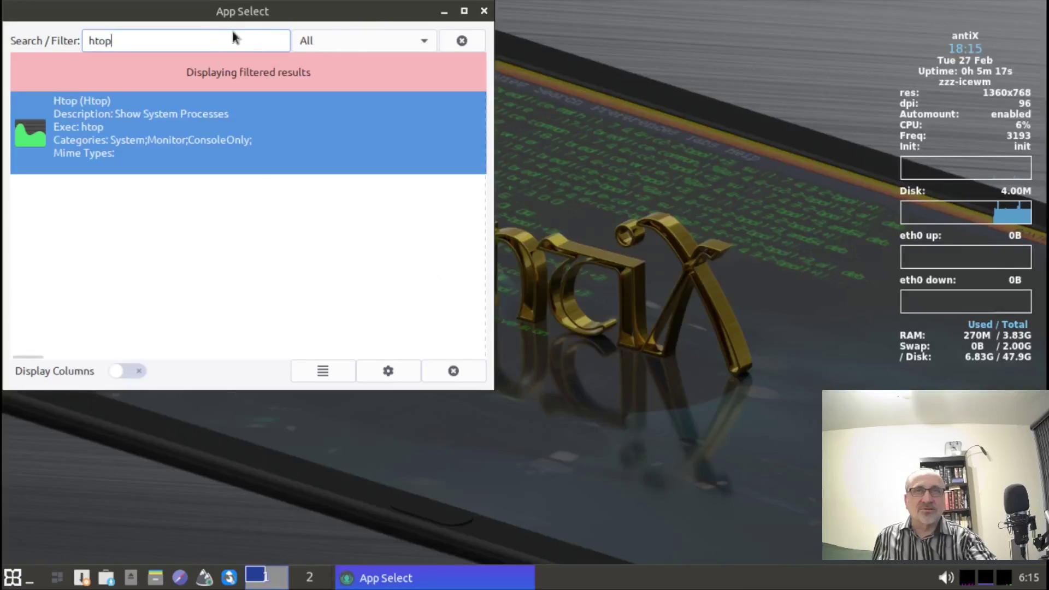
left_click_drag(237, 42, 31, 43)
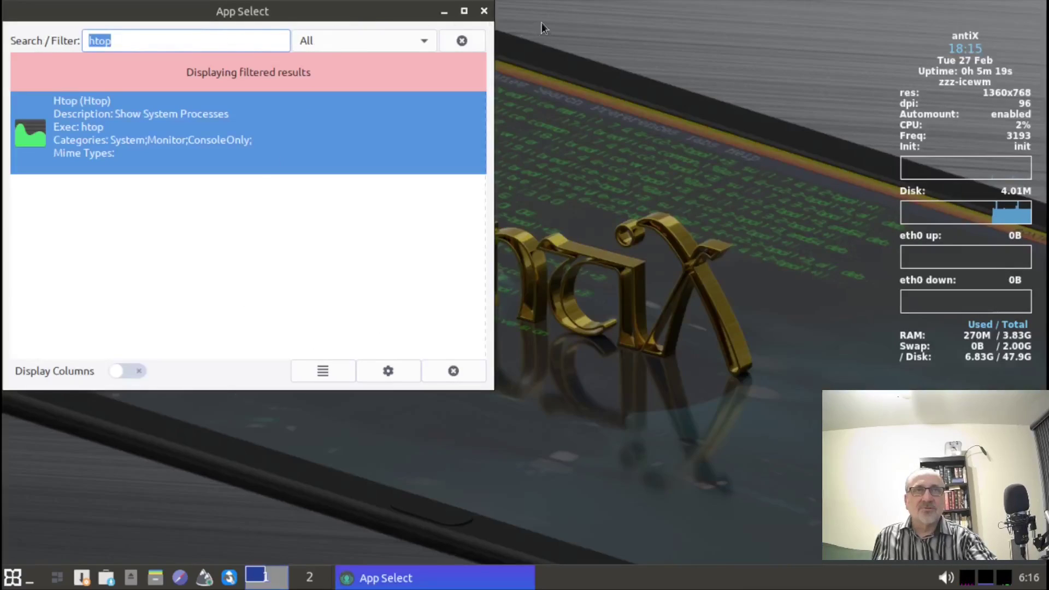
left_click(485, 11)
left_click(13, 575)
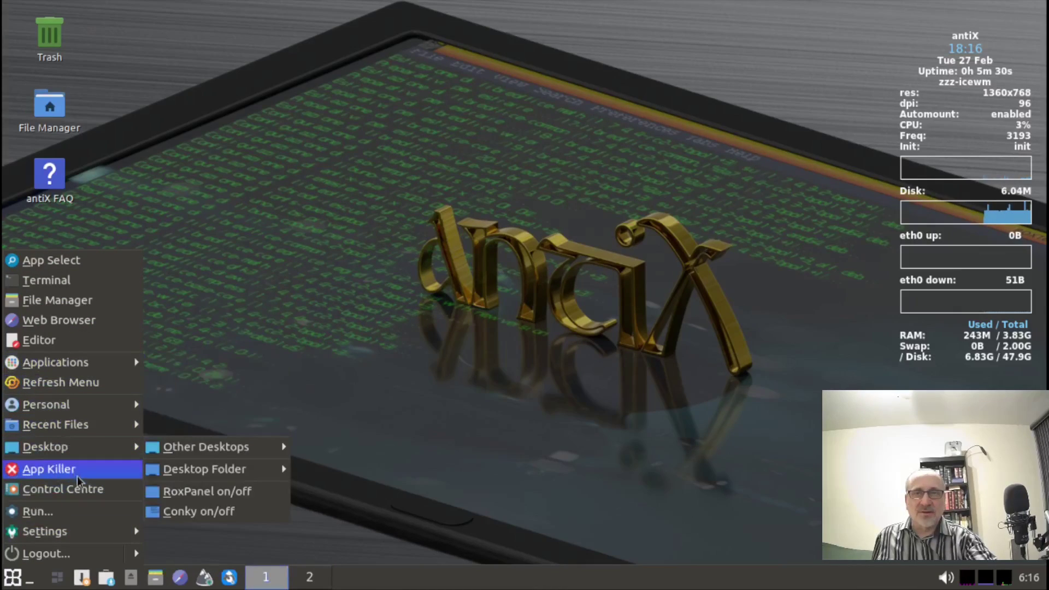
left_click(372, 369)
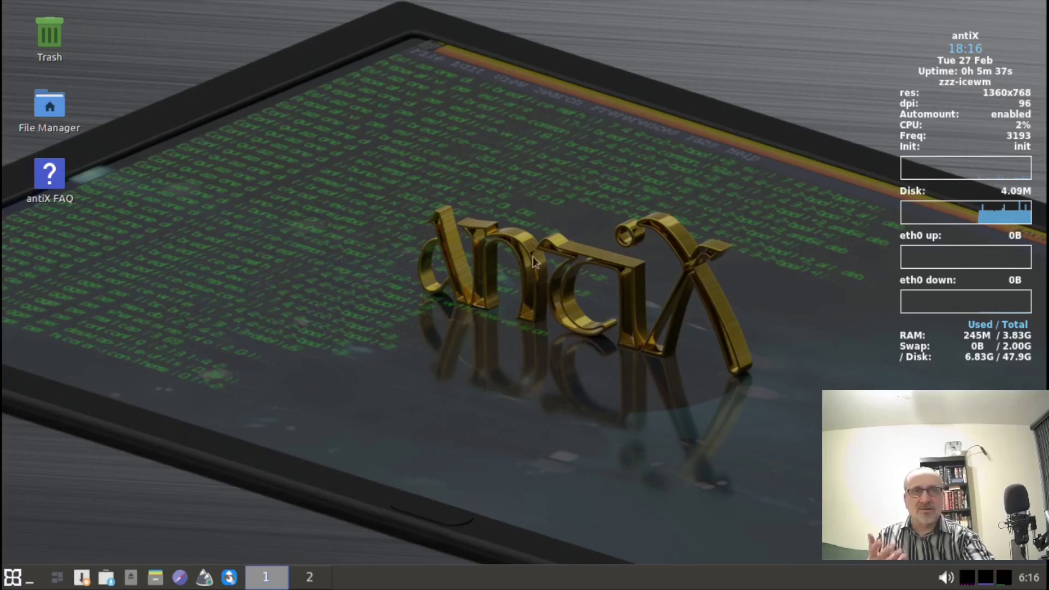
Launch the default web browser to view its welcome page, and close it.
right_click(306, 237)
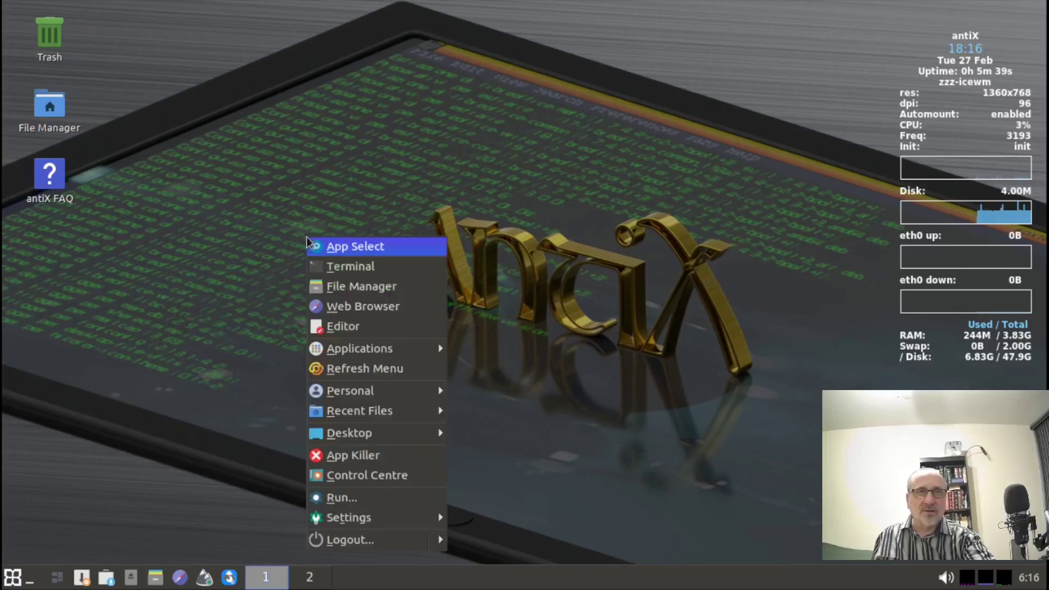
left_click(346, 307)
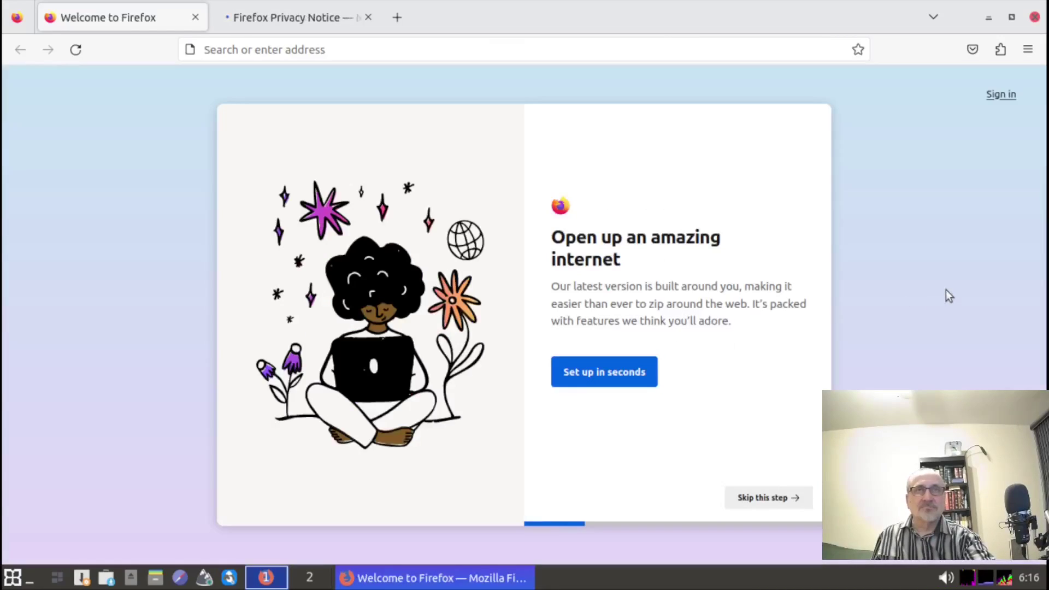
left_click(1036, 18)
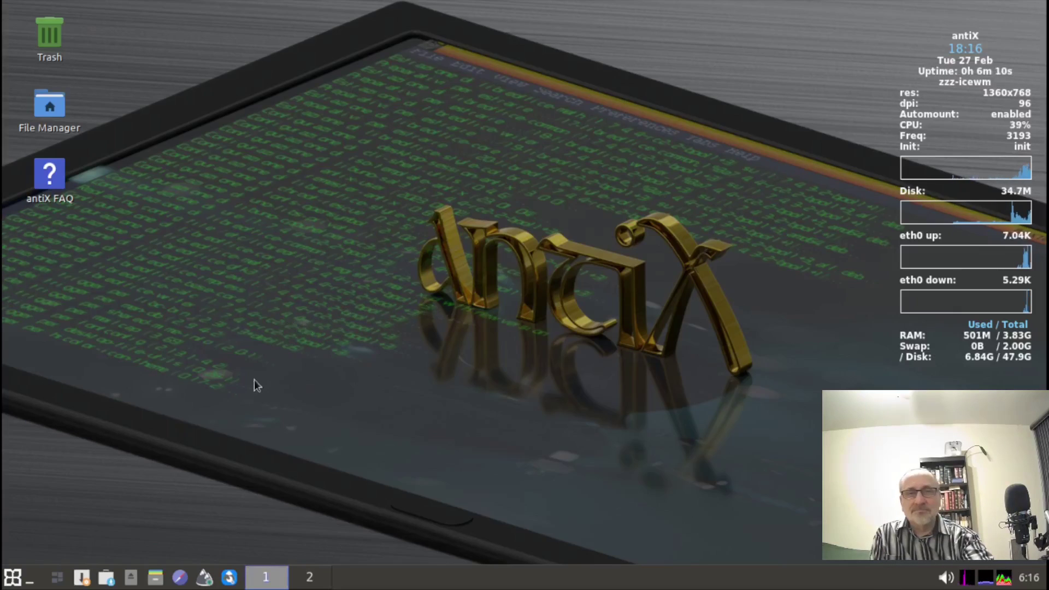
View the home folder in a maximized file manager window, check its Help entries, and close the window.
left_click(155, 577)
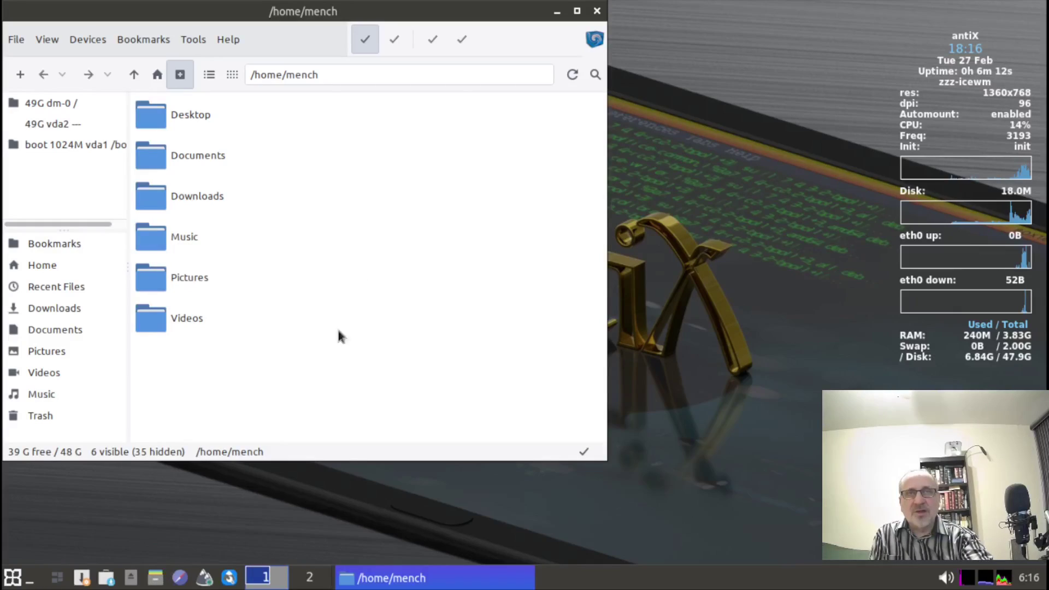
left_click(580, 10)
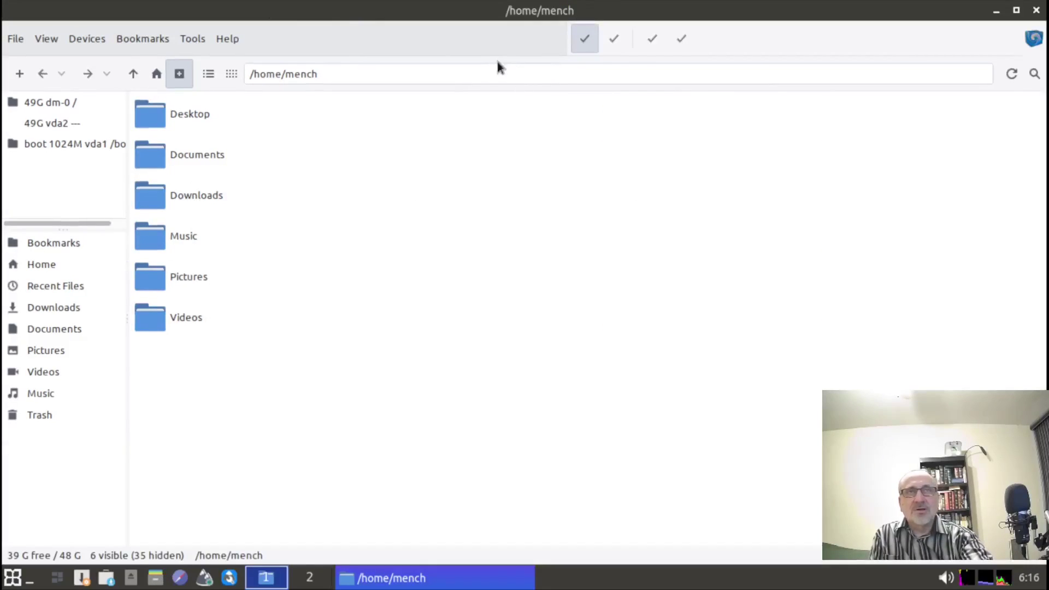
left_click(228, 38)
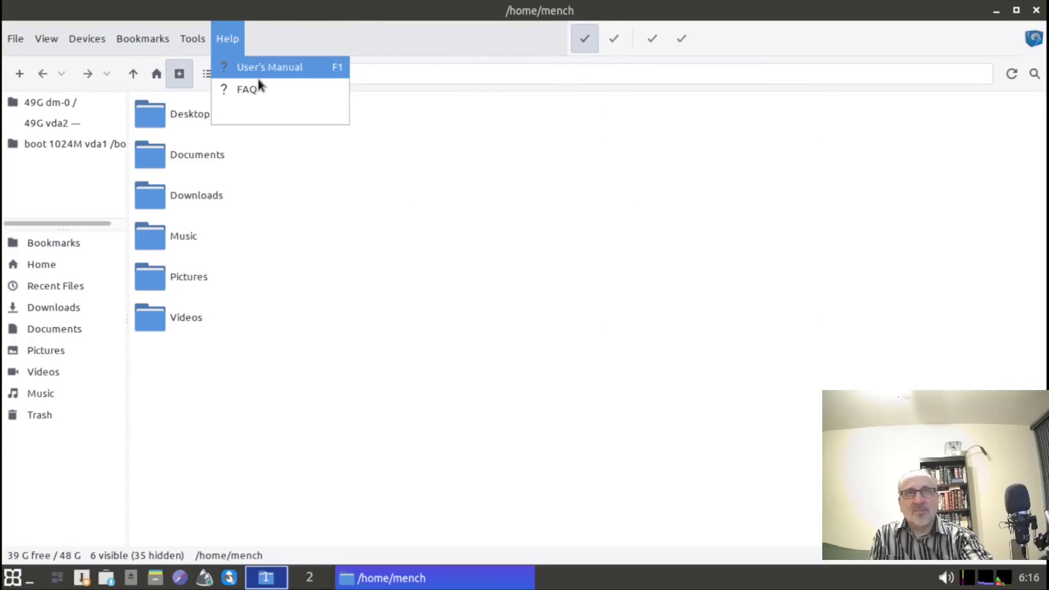
left_click(207, 75)
key("alt+F4")
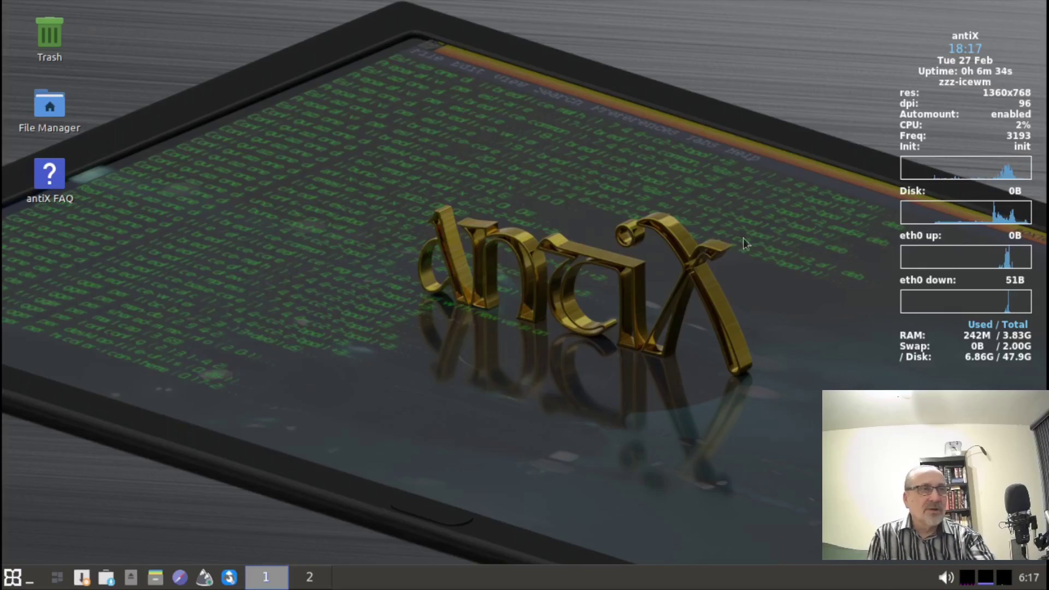
Turn off the Conky system monitor on the desktop.
right_click(189, 249)
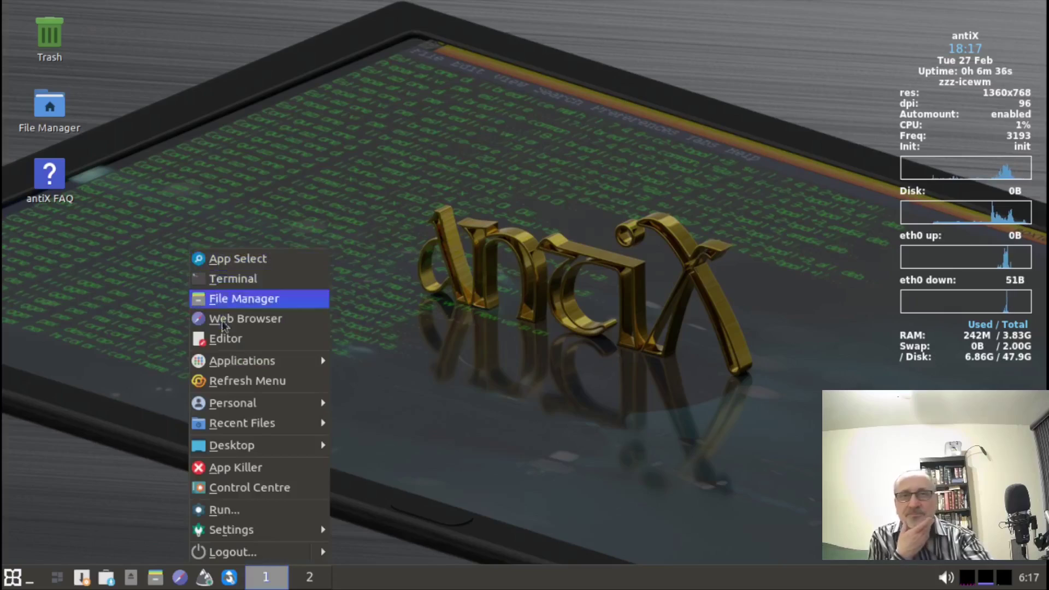
mouse_move(243, 456)
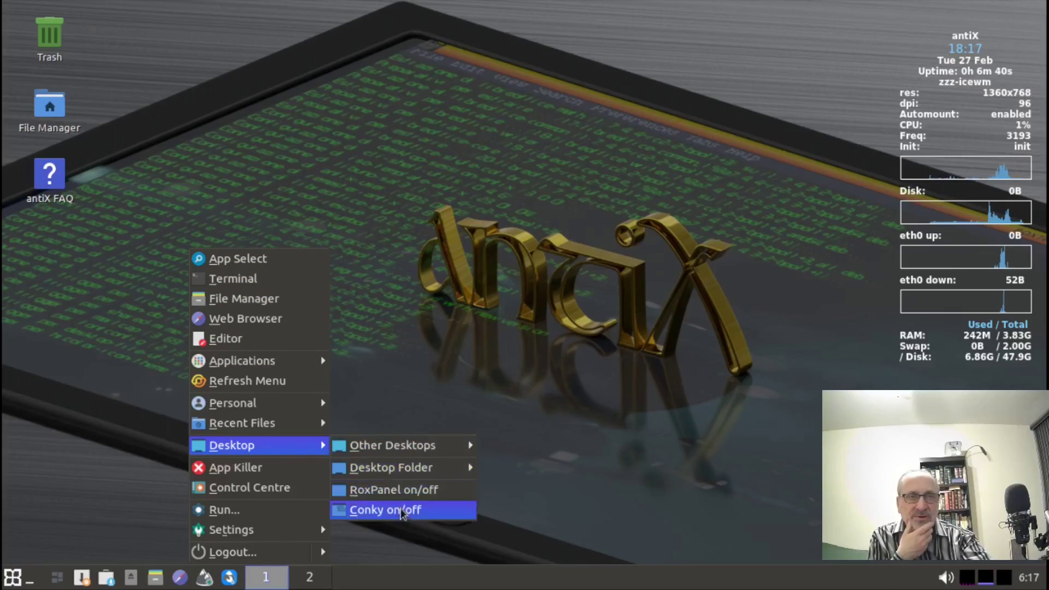
left_click(415, 510)
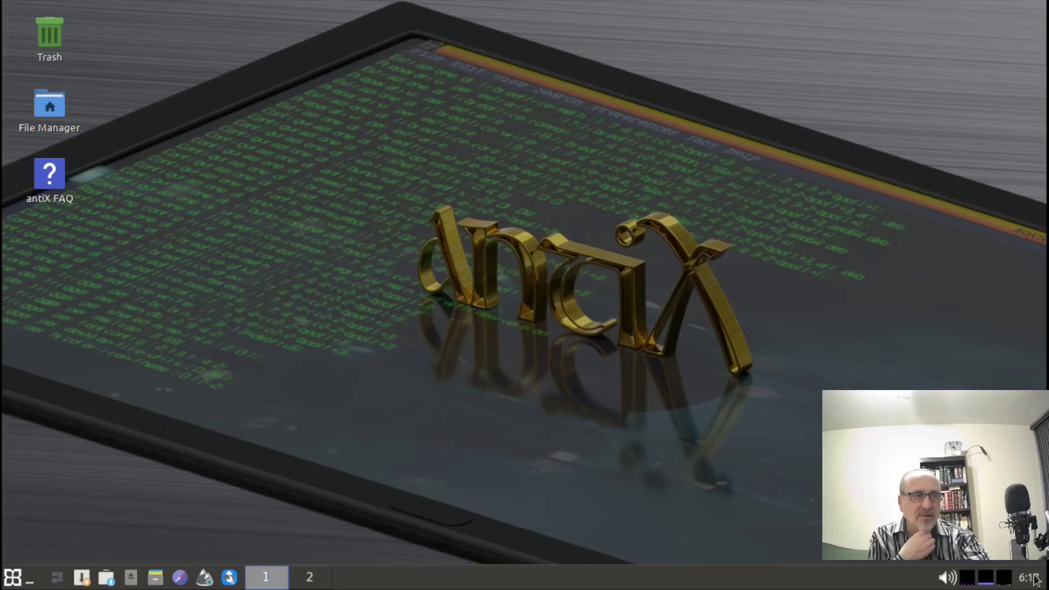
Start the Package Installer, authorize it with the account password, and maximize its window.
left_click(106, 580)
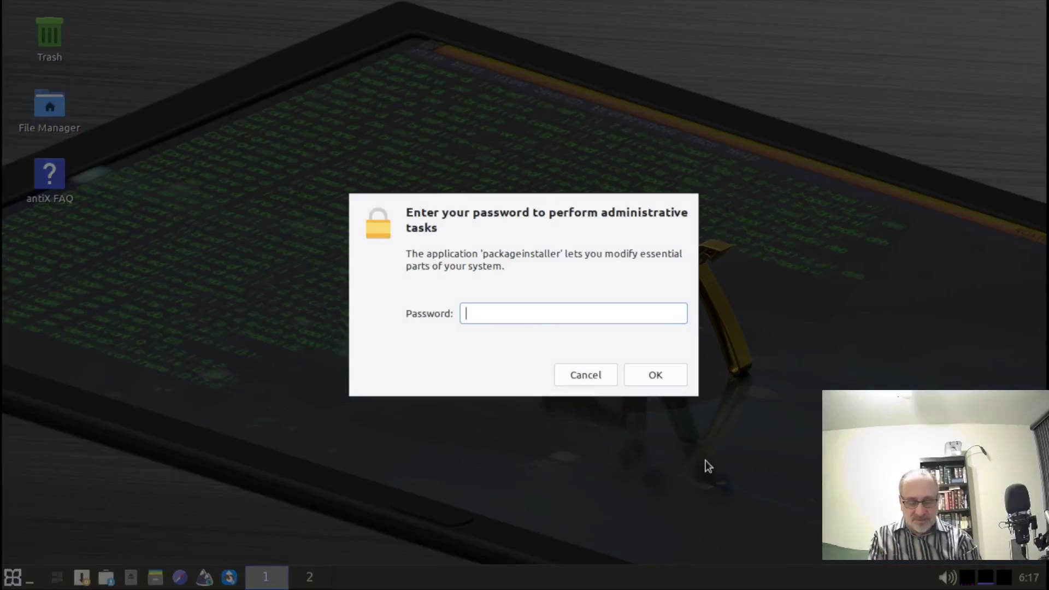
type("••")
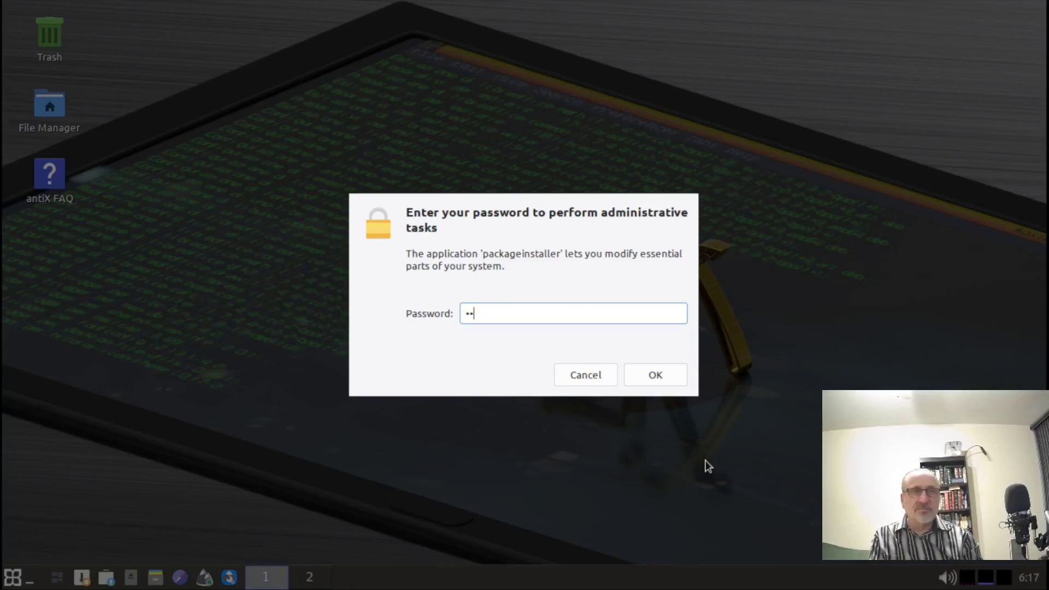
key("Return")
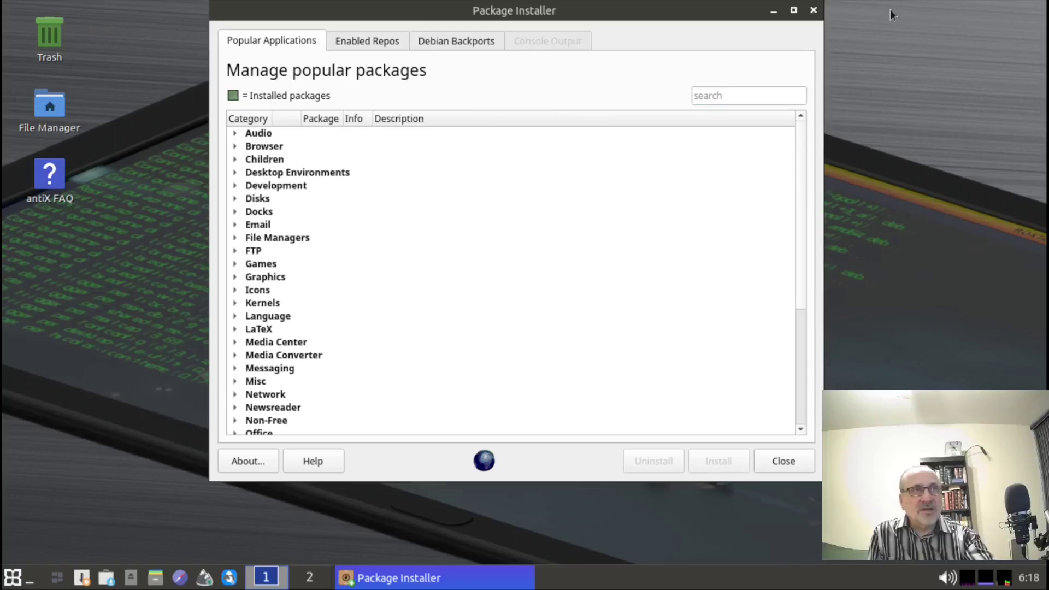
left_click(793, 10)
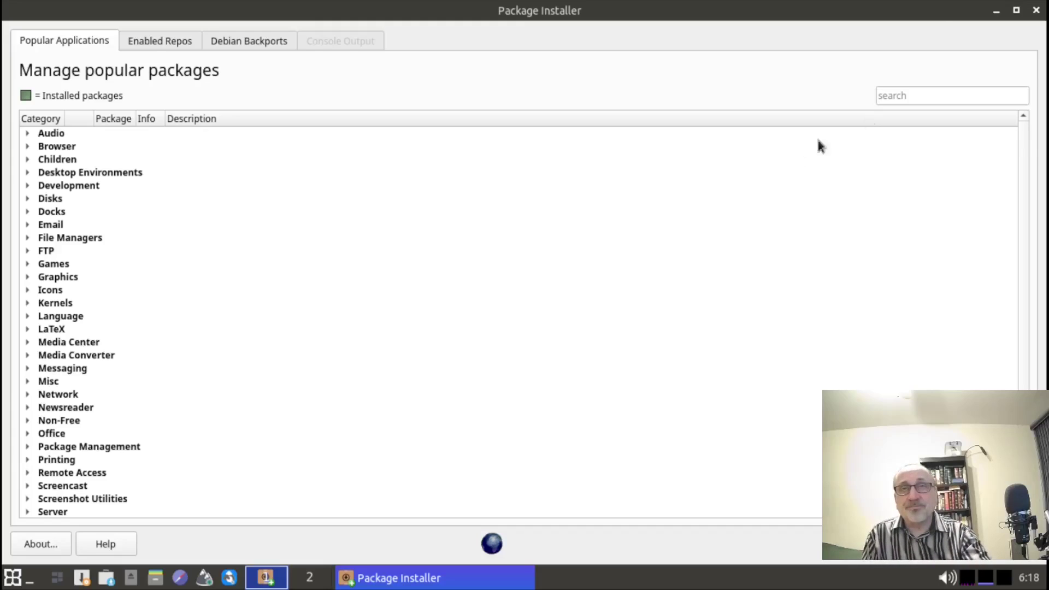
Select LibreWolf for installation from the Browser category, leaving Google Chrome unselected.
left_click(26, 148)
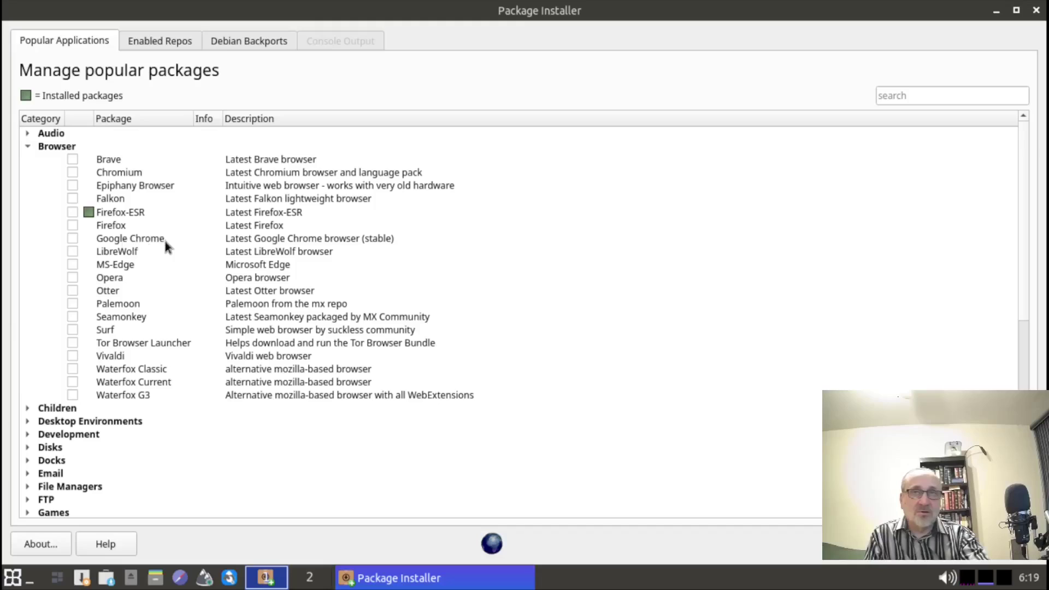
left_click(73, 239)
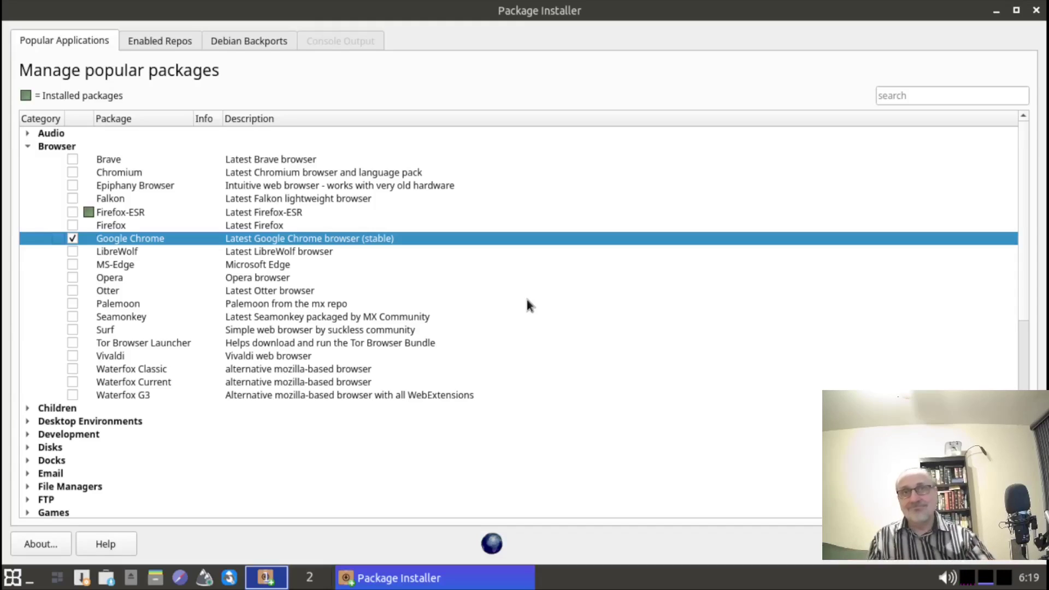
left_click(72, 238)
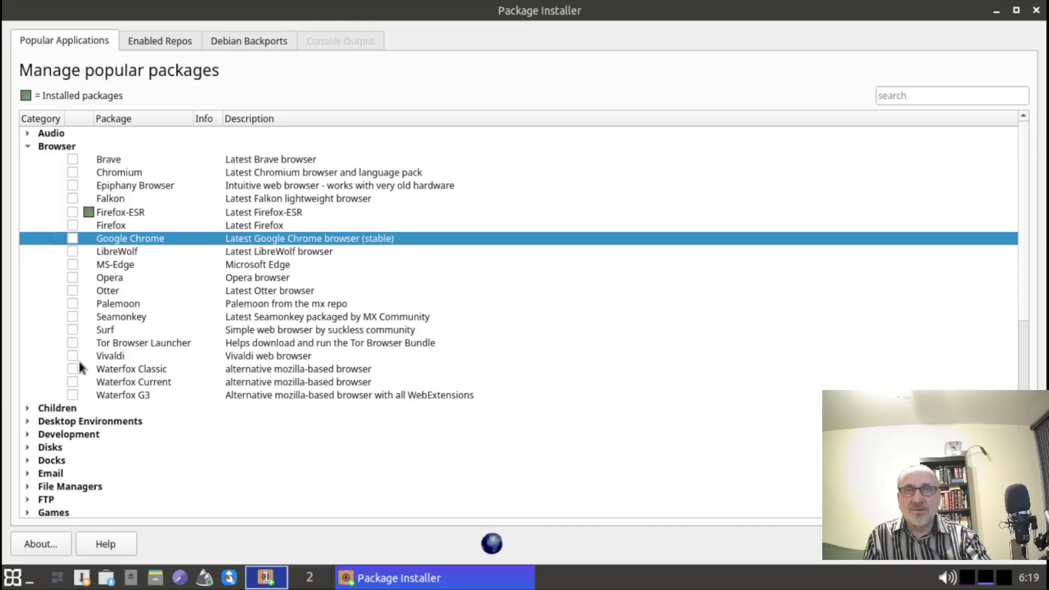
left_click(73, 253)
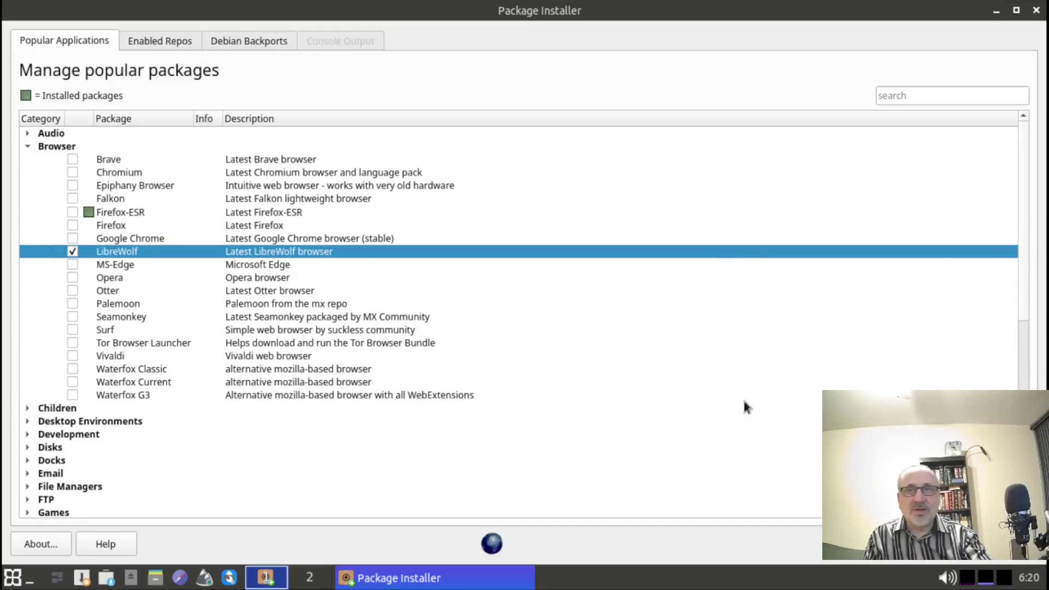
View the Desktop Environments category, and select PCManFM for installation from the File Managers category.
left_click(27, 422)
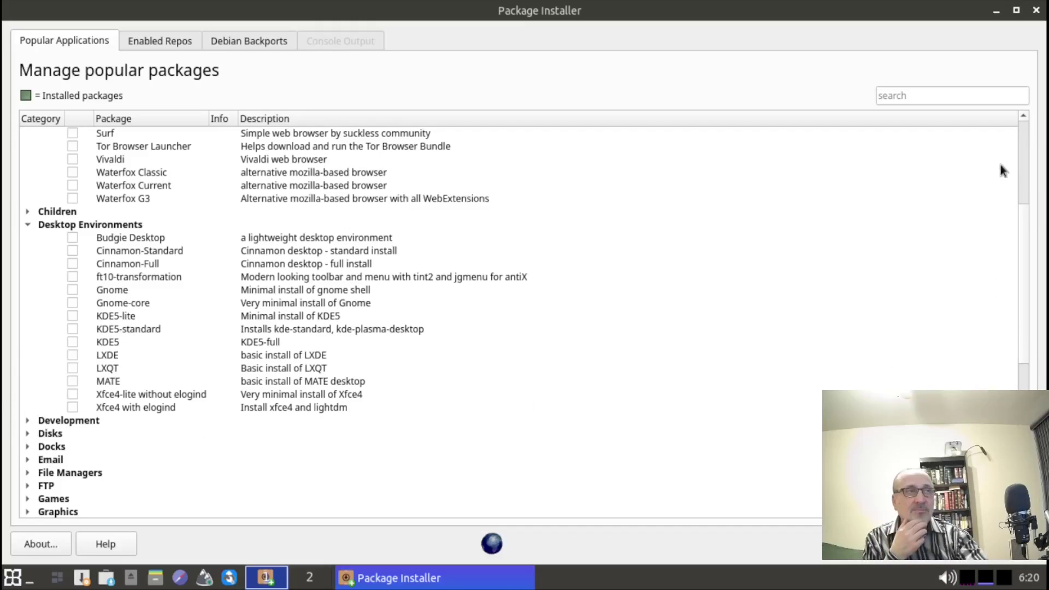
scroll(1024, 244, "down", 5)
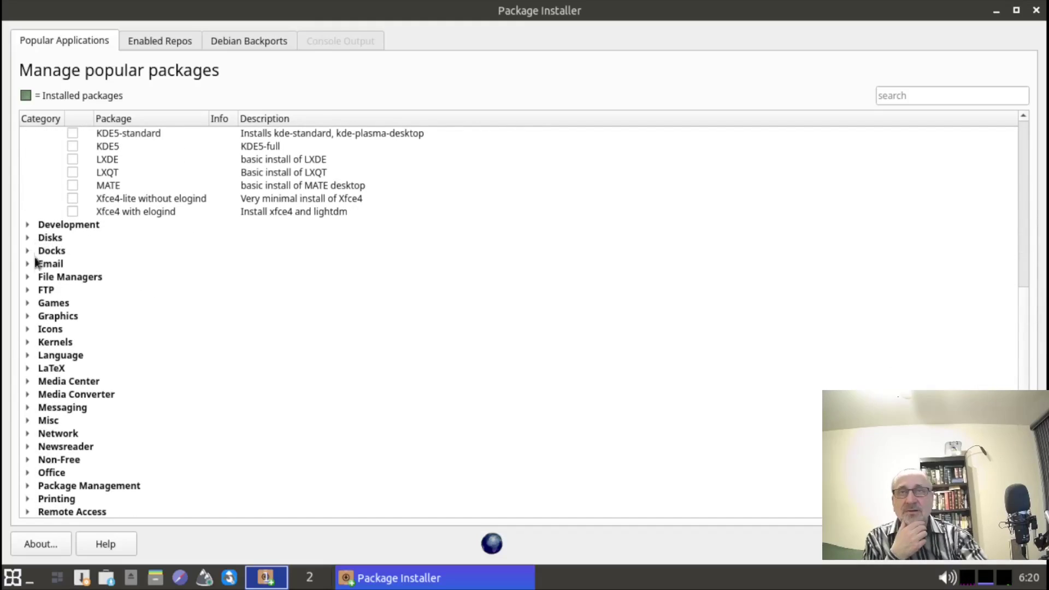
left_click(28, 278)
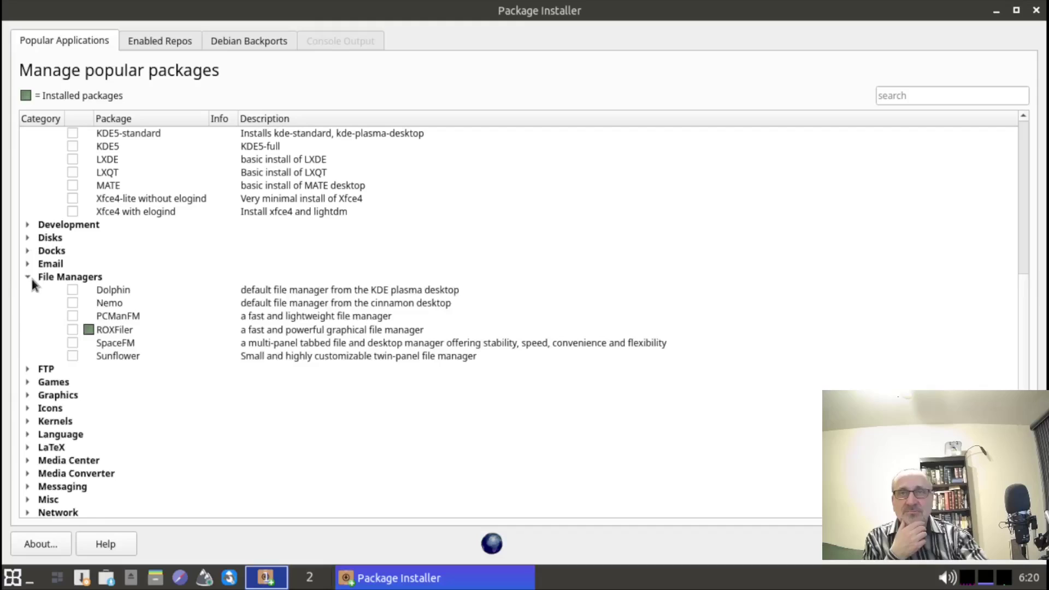
left_click(73, 316)
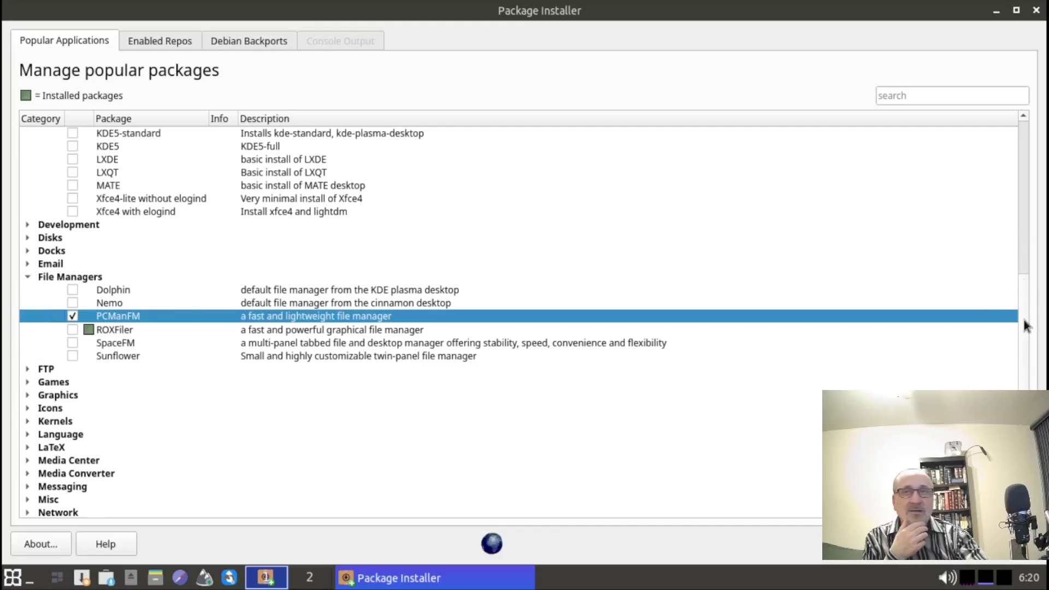
Examine the packages offered in the Kernels, Office, Virtualization and Window Managers categories.
scroll(1023, 317, "down", 5)
scroll(520, 322, "down", 1)
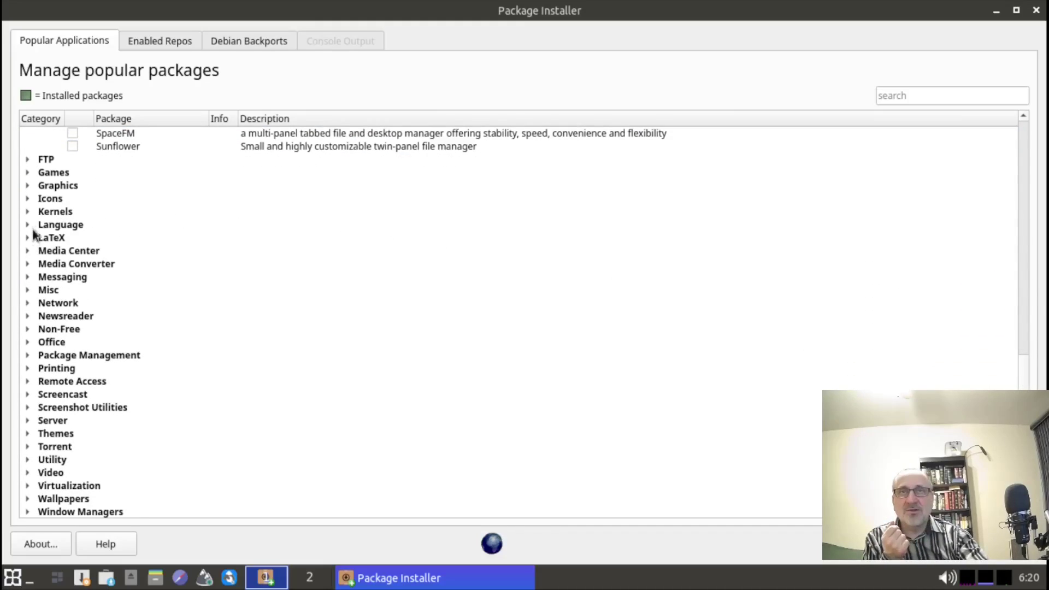
left_click(27, 213)
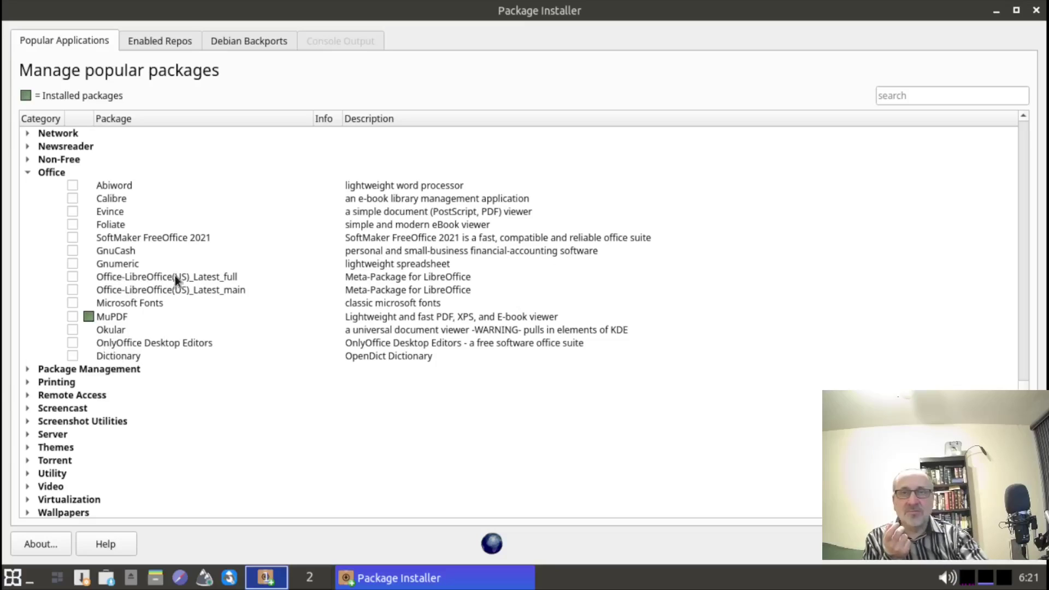
scroll(1021, 306, "up", 10)
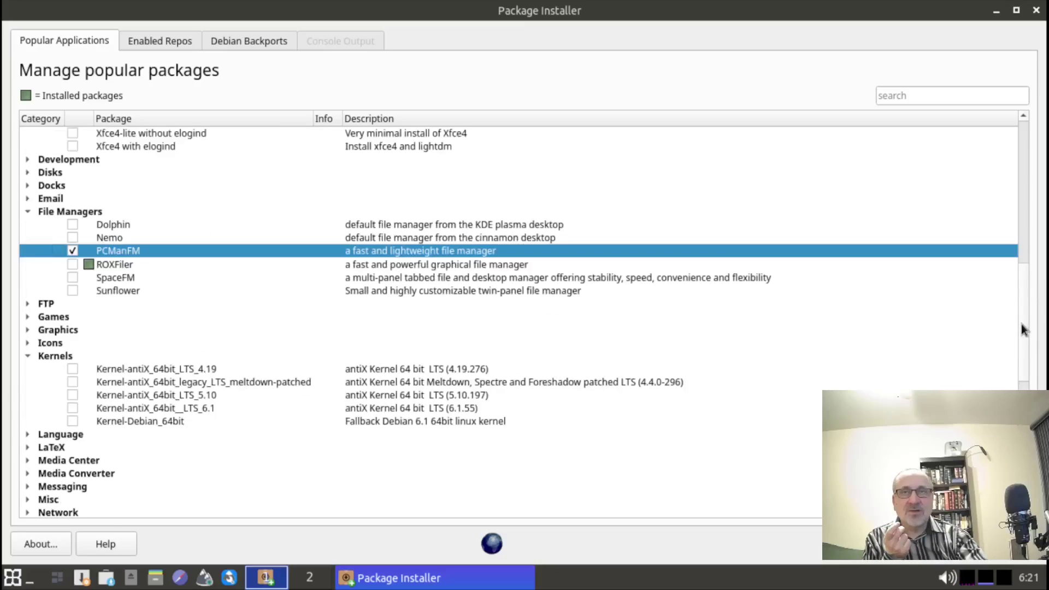
scroll(1025, 323, "down", 10)
left_click(28, 473)
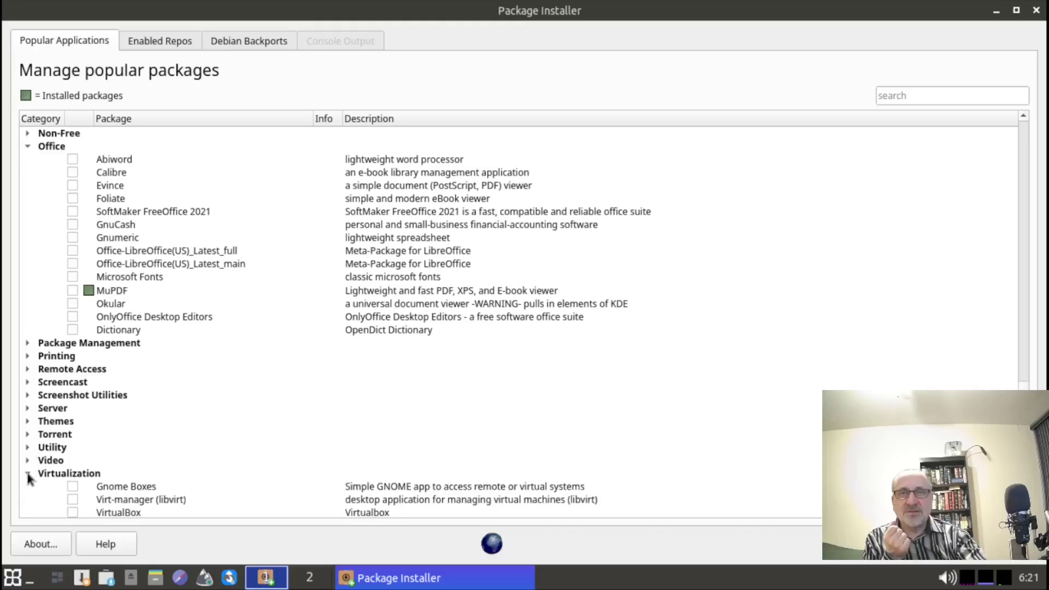
scroll(1028, 361, "up", 10)
scroll(1027, 360, "down", 7)
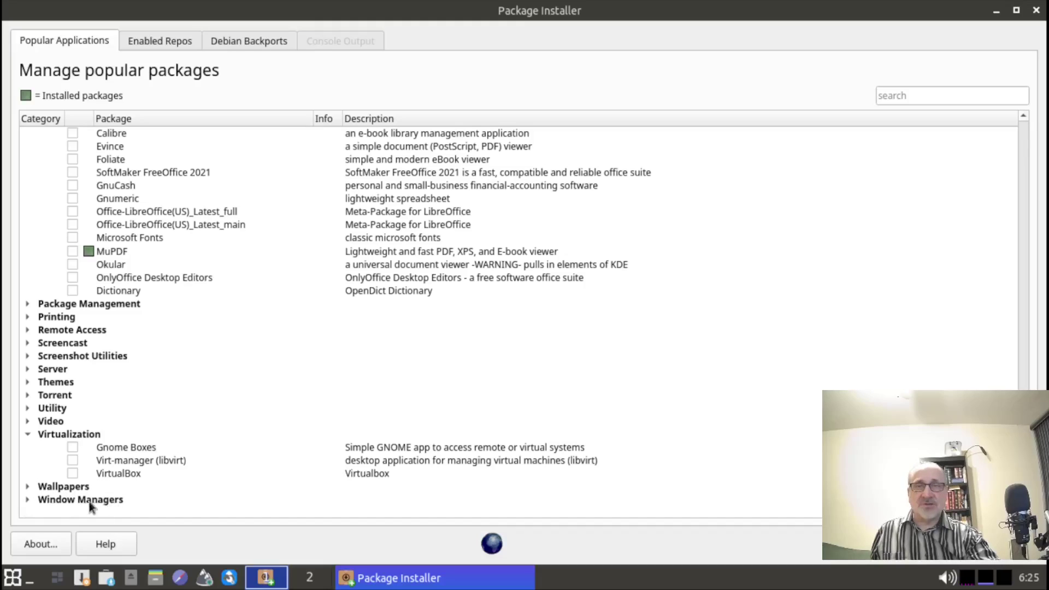
left_click(26, 500)
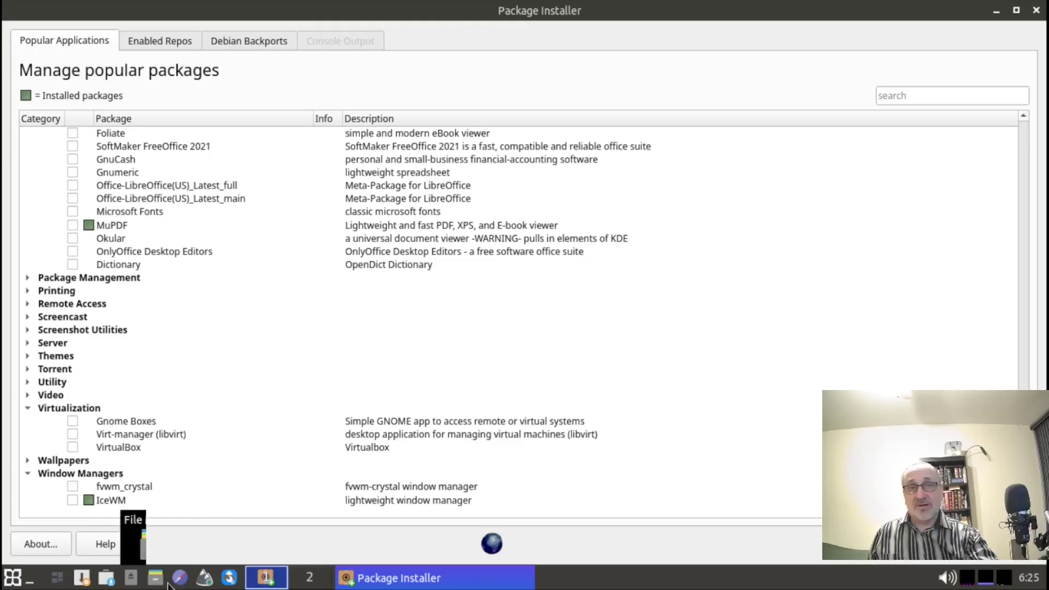
Minimize and restore the Package Installer, and review the package list with its selections from the Browser category down to Kernels.
left_click(999, 18)
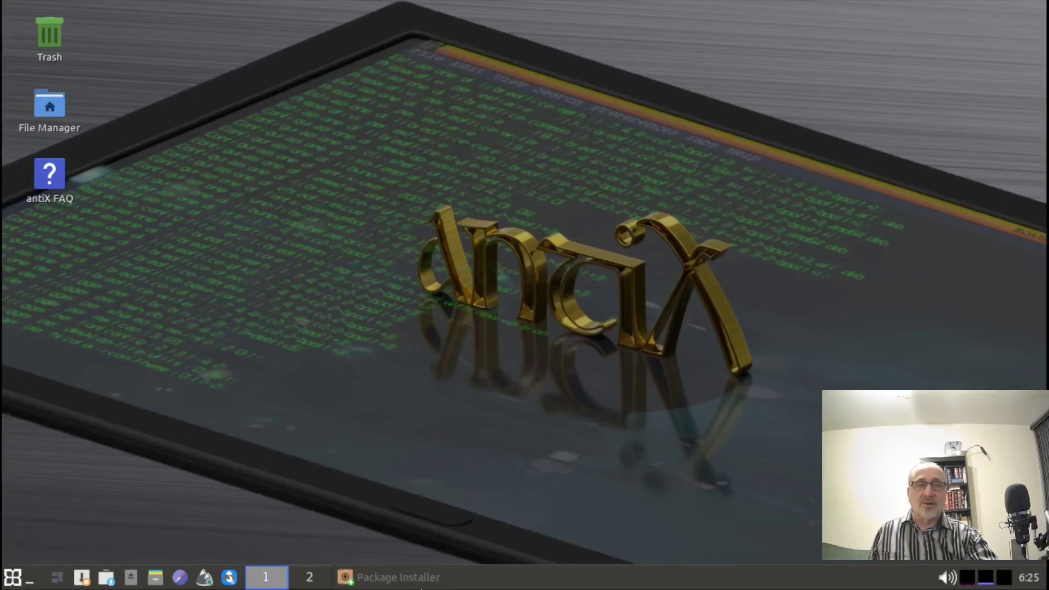
left_click(421, 579)
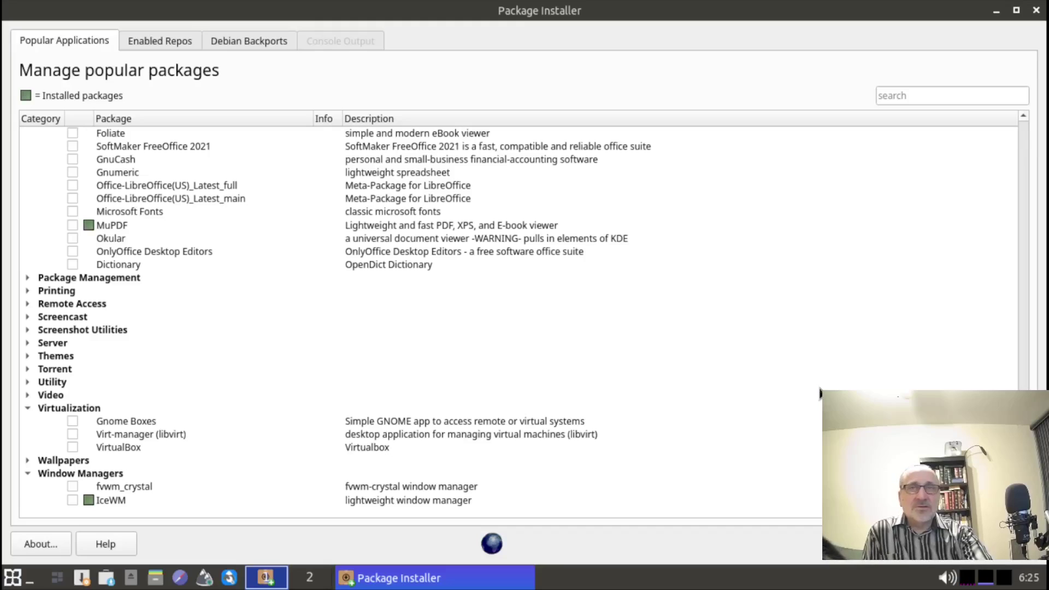
scroll(842, 366, "up", 20)
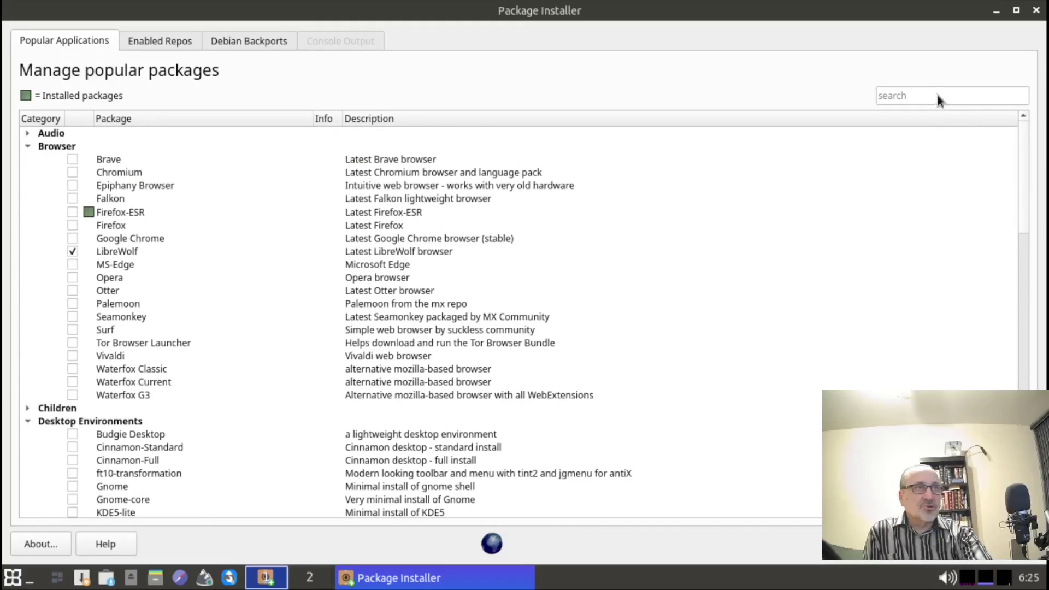
left_click(918, 94)
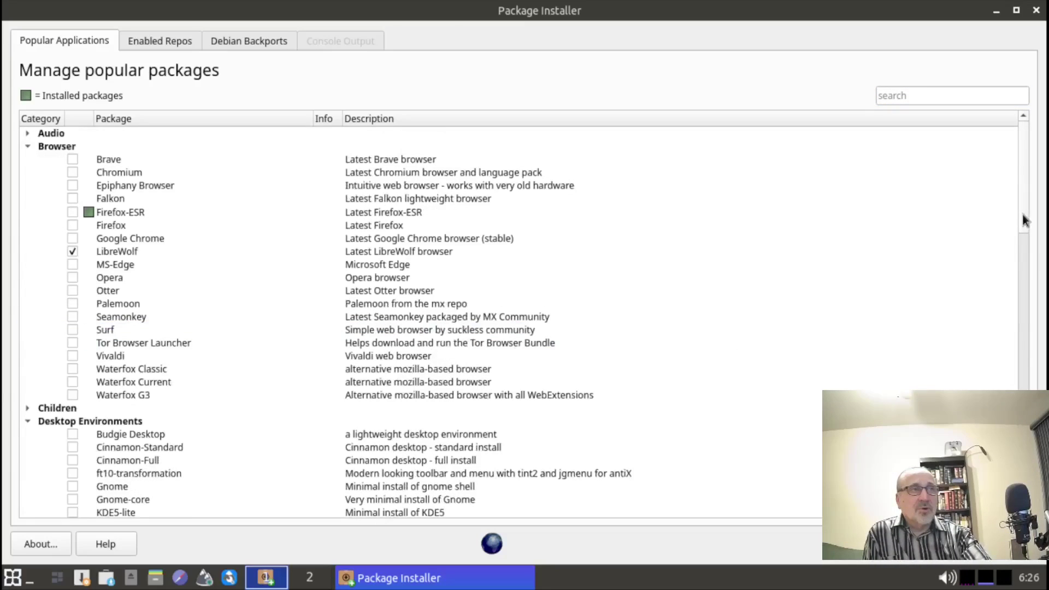
scroll(1016, 252, "down", 10)
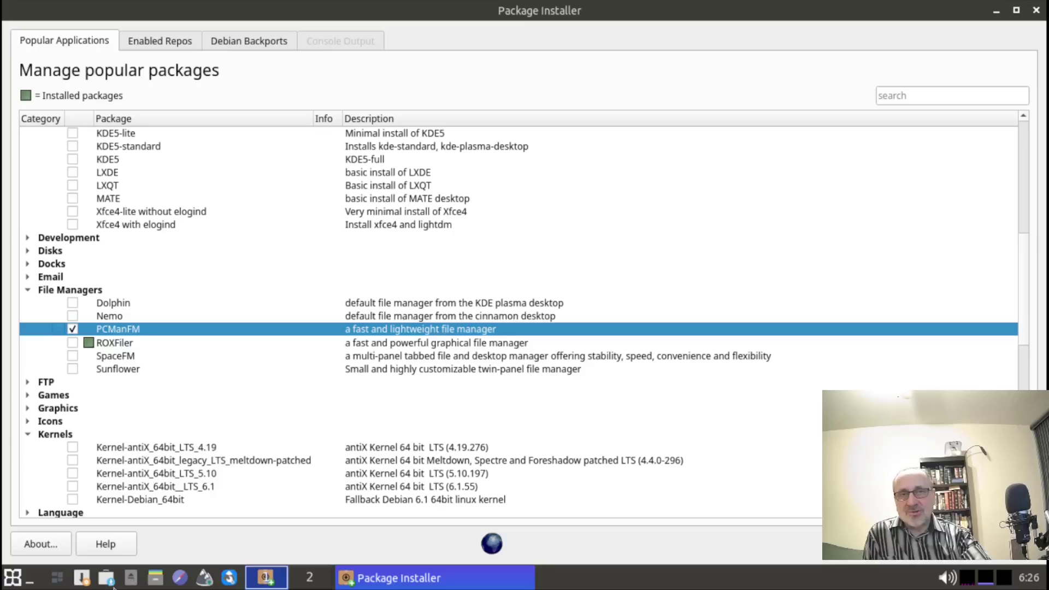
scroll(353, 227, "up", 10)
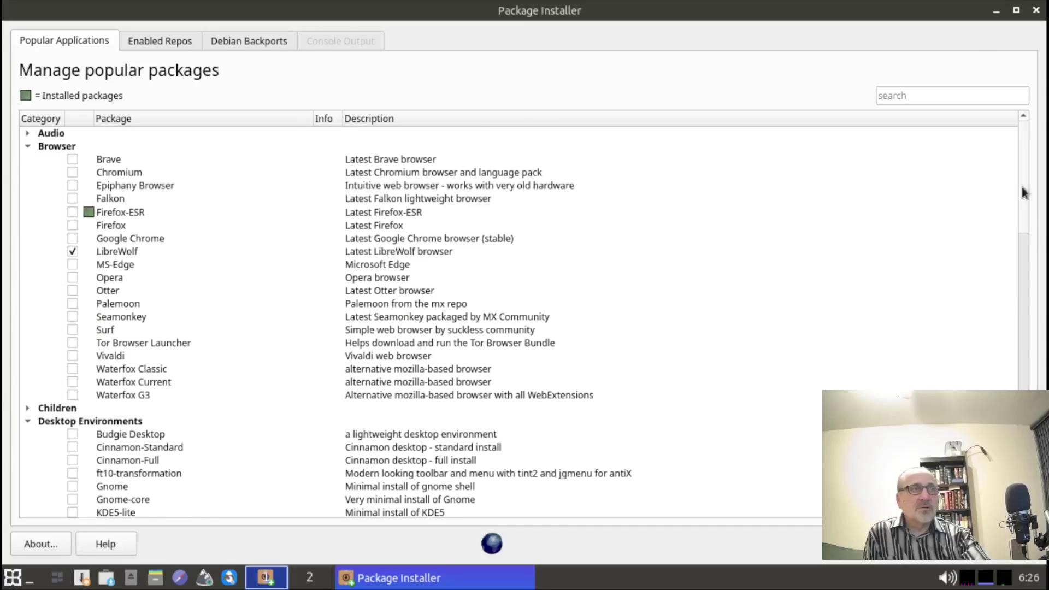
left_click(1019, 260)
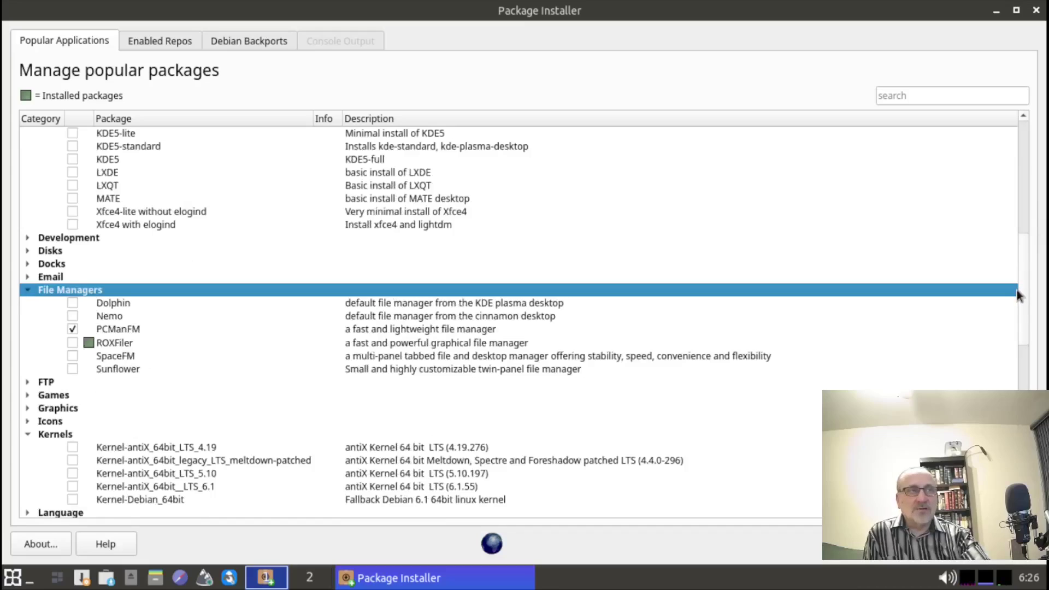
left_click_drag(1020, 295, 1033, 70)
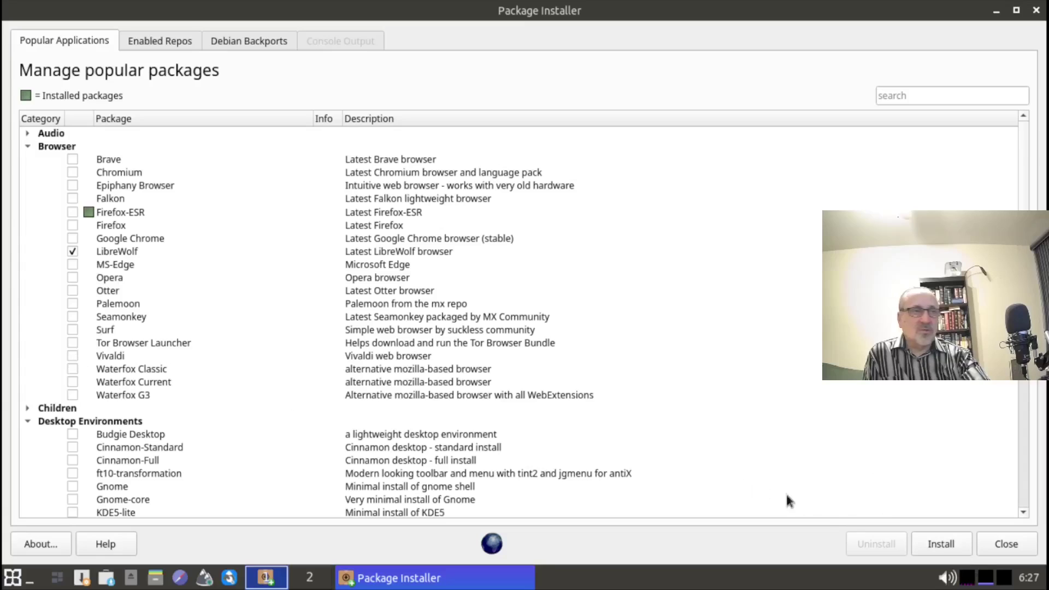
Install the selected PCManFM and LibreWolf packages, accepting the default for the lxde-applications.menu configuration file, and close the Package Installer.
left_click(941, 544)
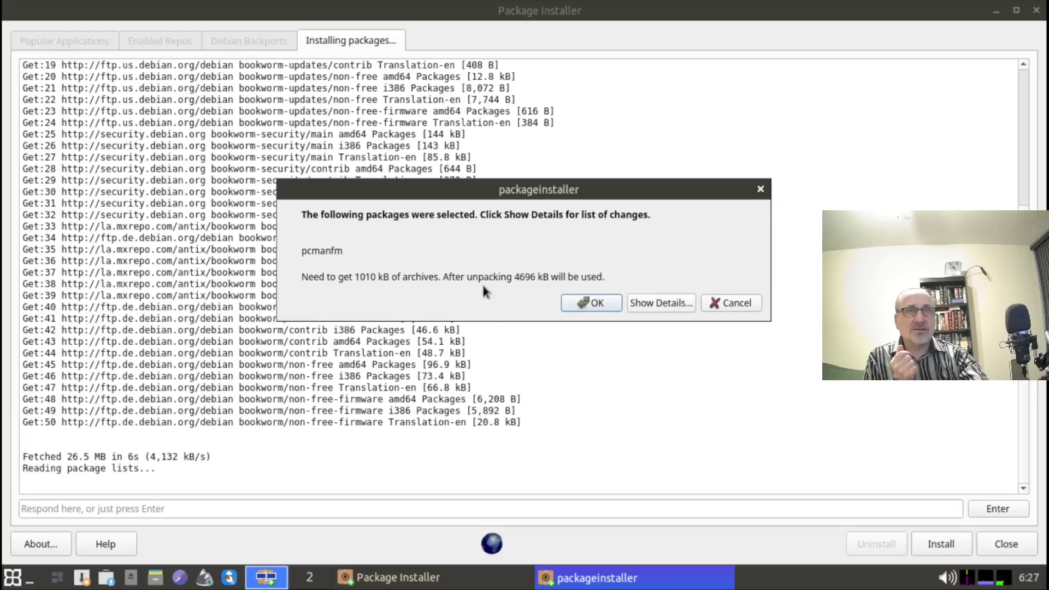
left_click(602, 303)
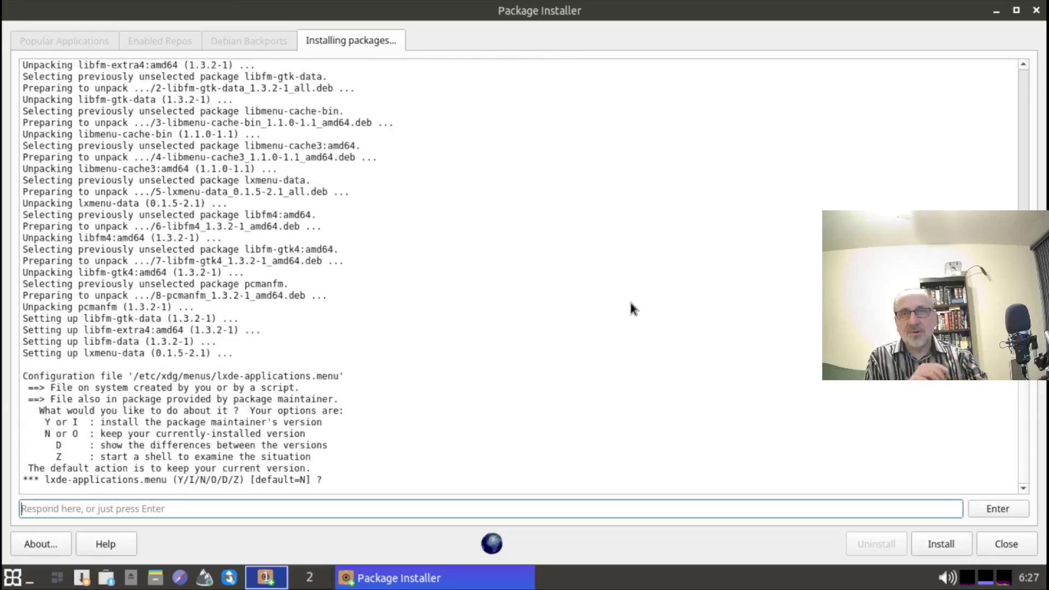
key("Return")
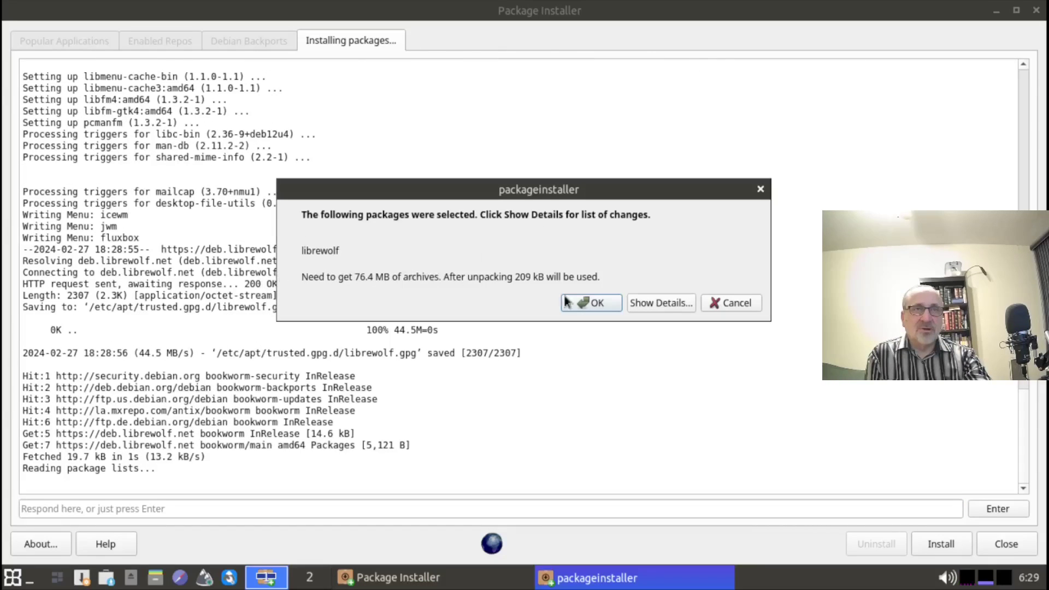
left_click(599, 303)
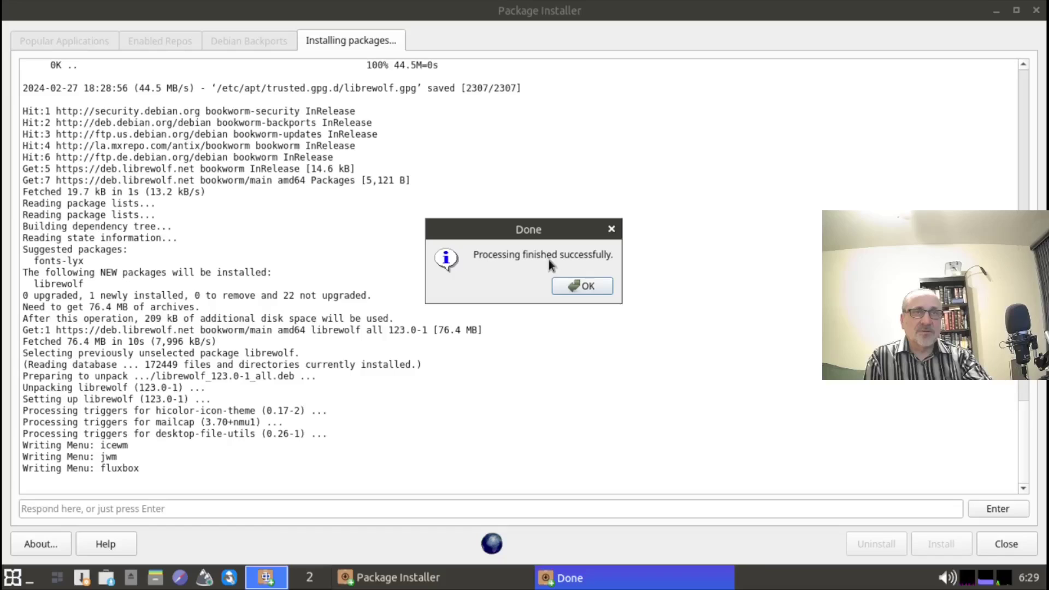
left_click(595, 286)
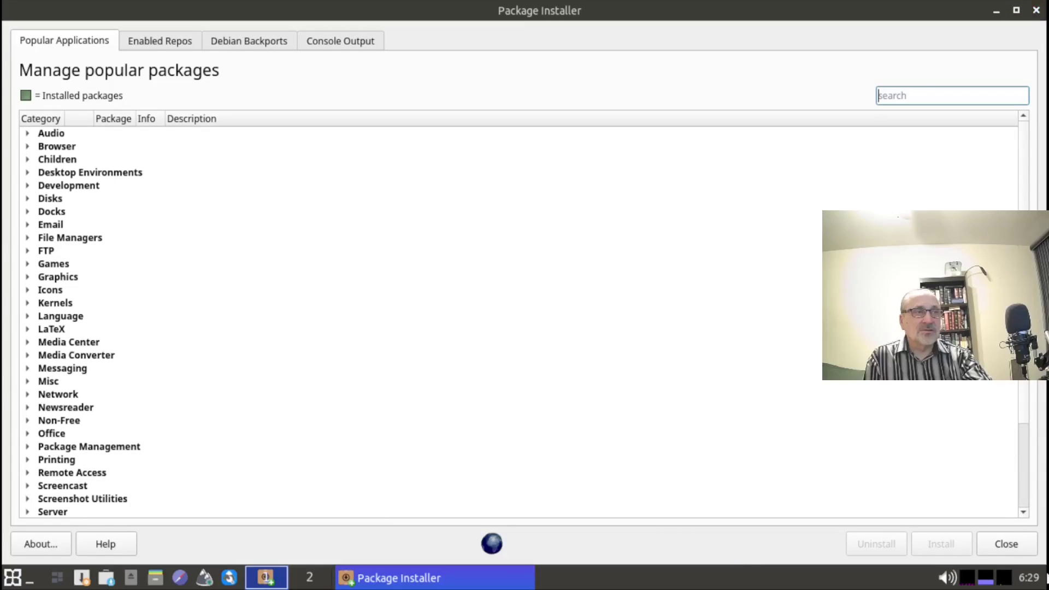
left_click(1024, 551)
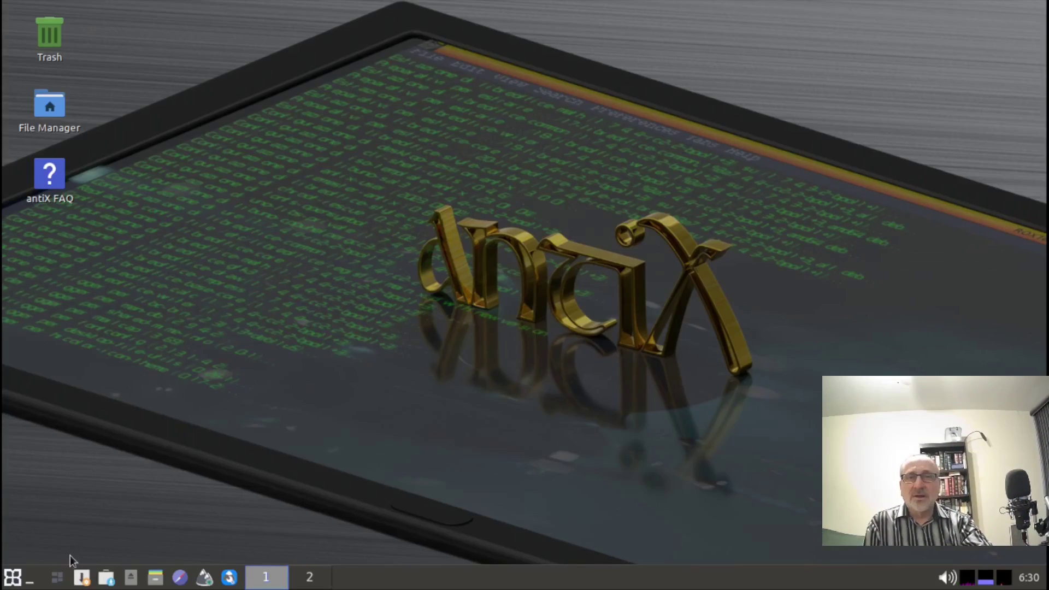
Launch LibreWolf from the Internet group of the desktop's applications to check it, and close the browser.
left_click(12, 577)
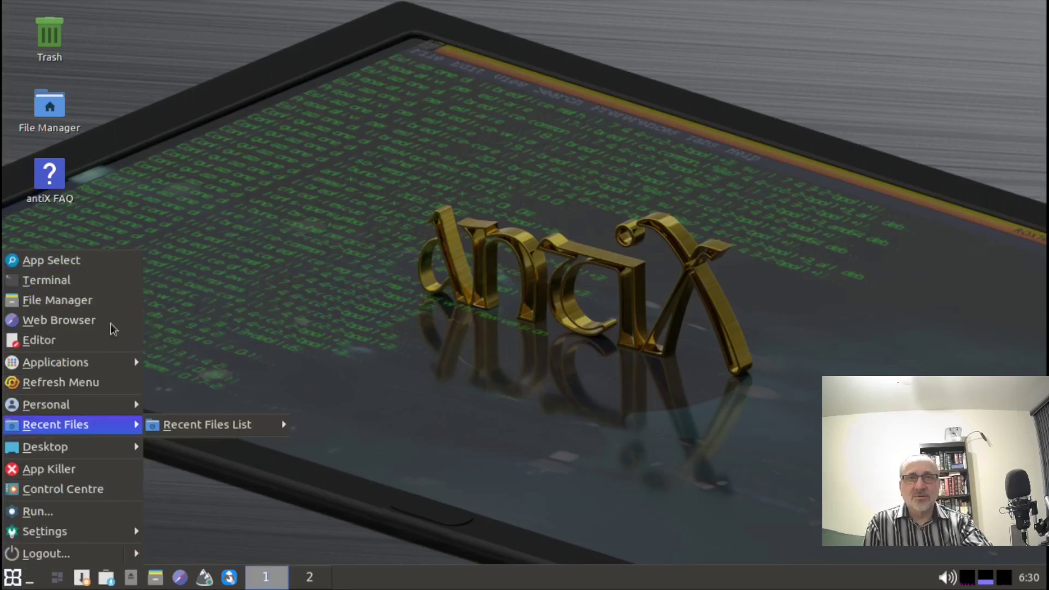
left_click(258, 253)
right_click(292, 256)
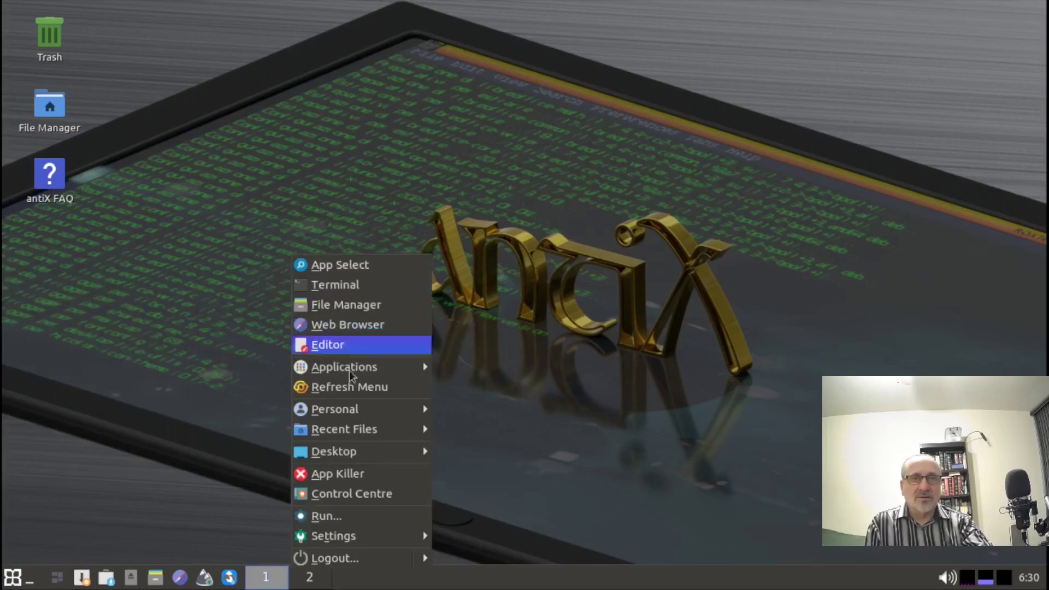
mouse_move(343, 368)
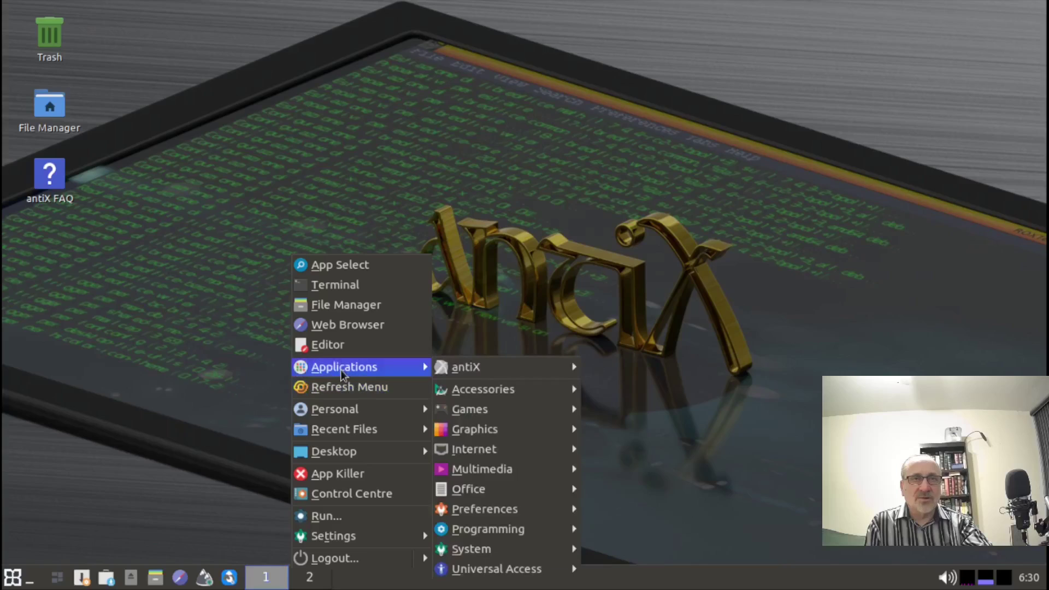
mouse_move(485, 453)
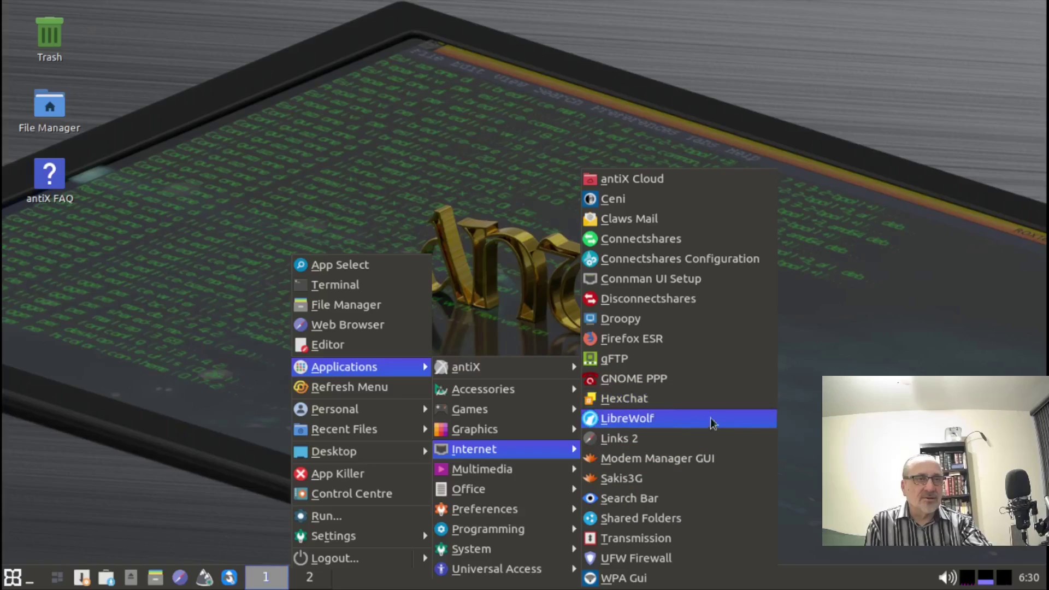
left_click(730, 419)
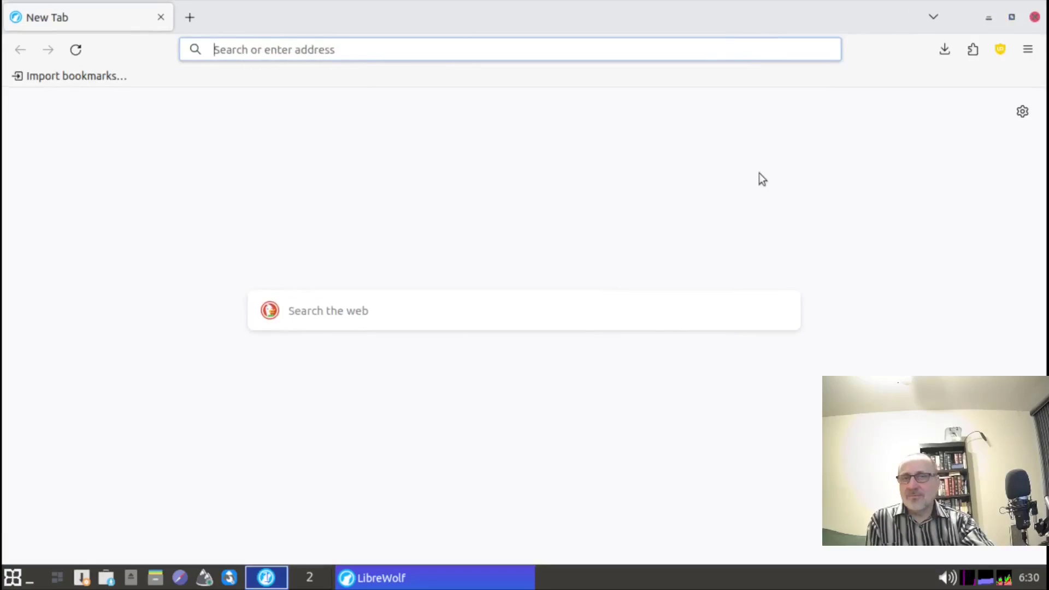
left_click(1036, 18)
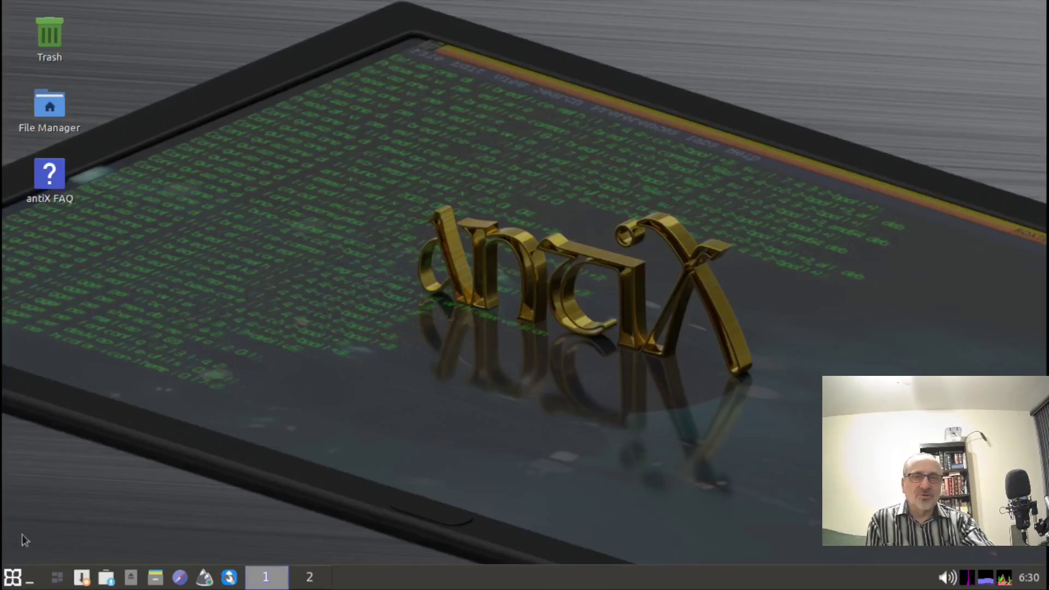
Open App Select from the desktop and filter the applications by "librew".
right_click(307, 274)
left_click(509, 298)
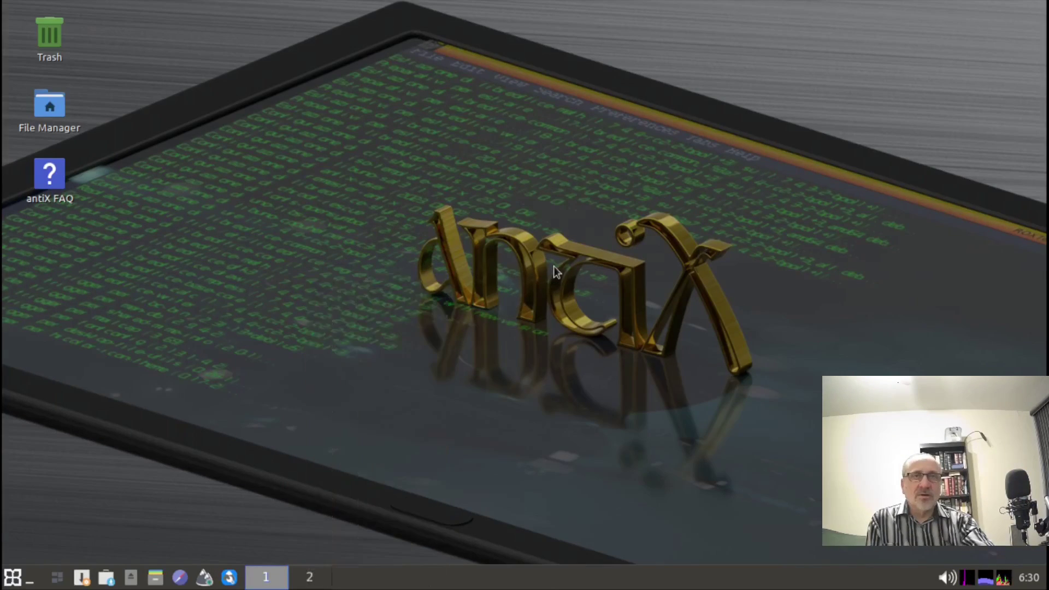
right_click(322, 263)
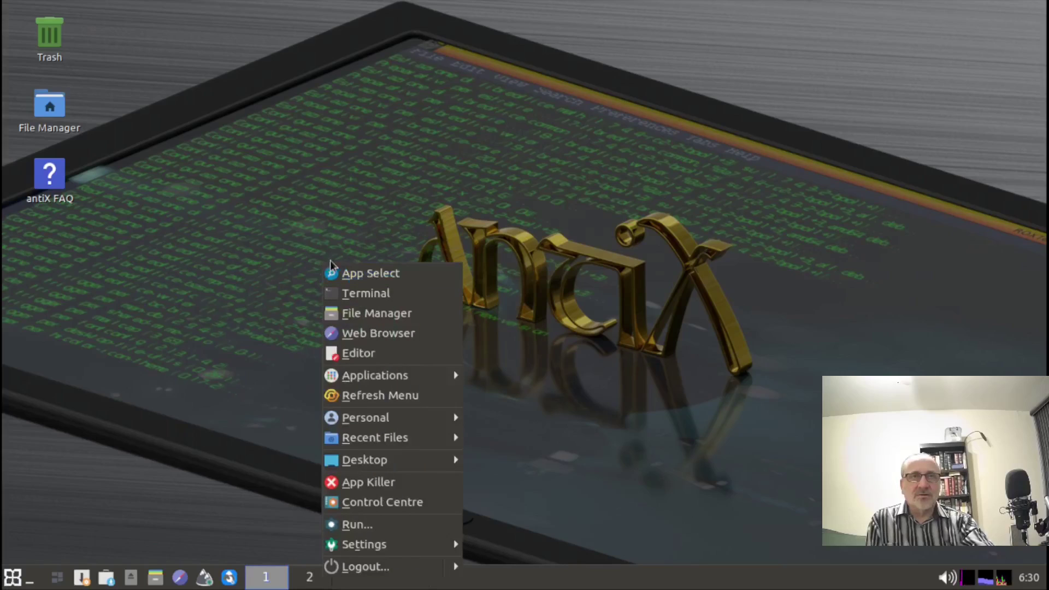
left_click(376, 273)
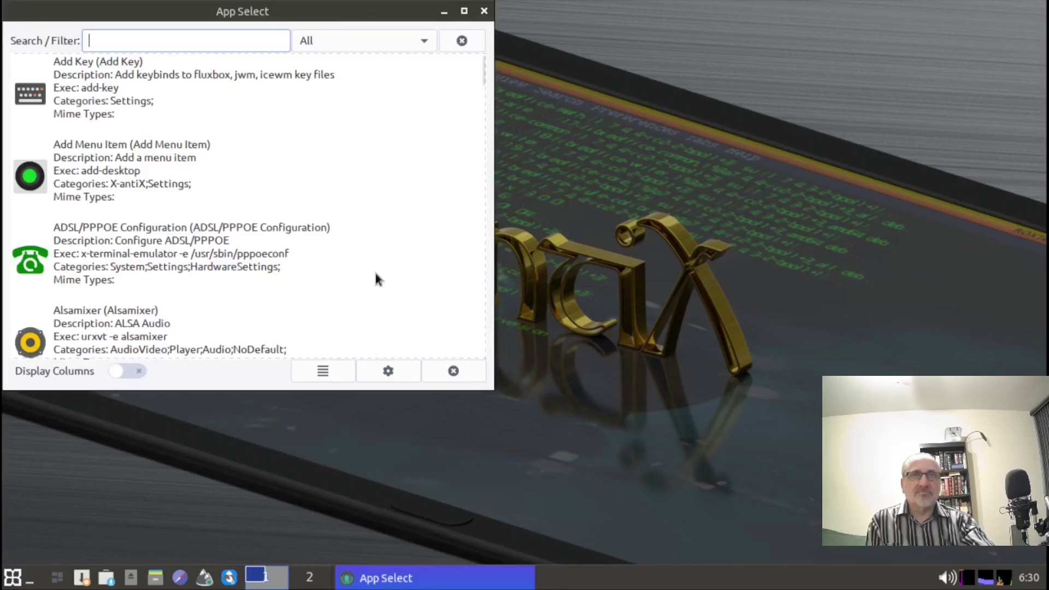
type("libre")
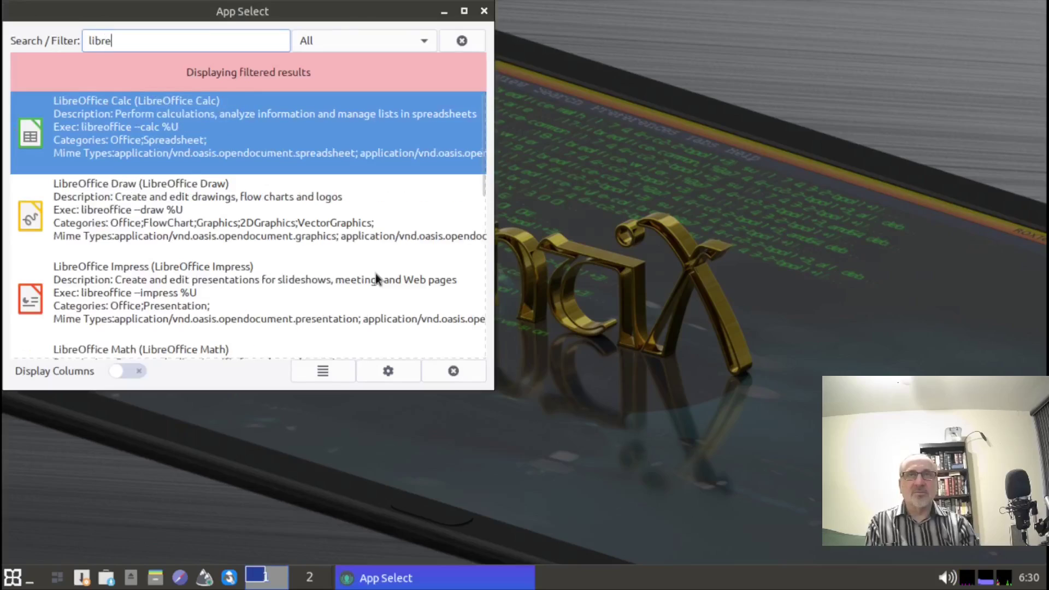
type("w")
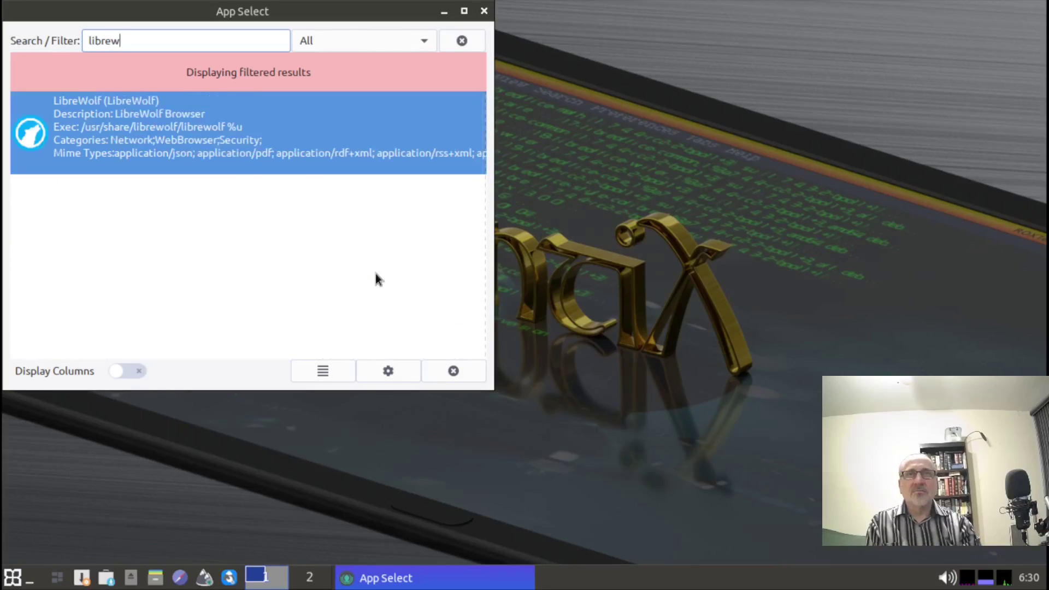
Launch LibreWolf from the filtered results, clear the filter and close App Select, and check the browser maximized before closing it.
left_click(207, 133)
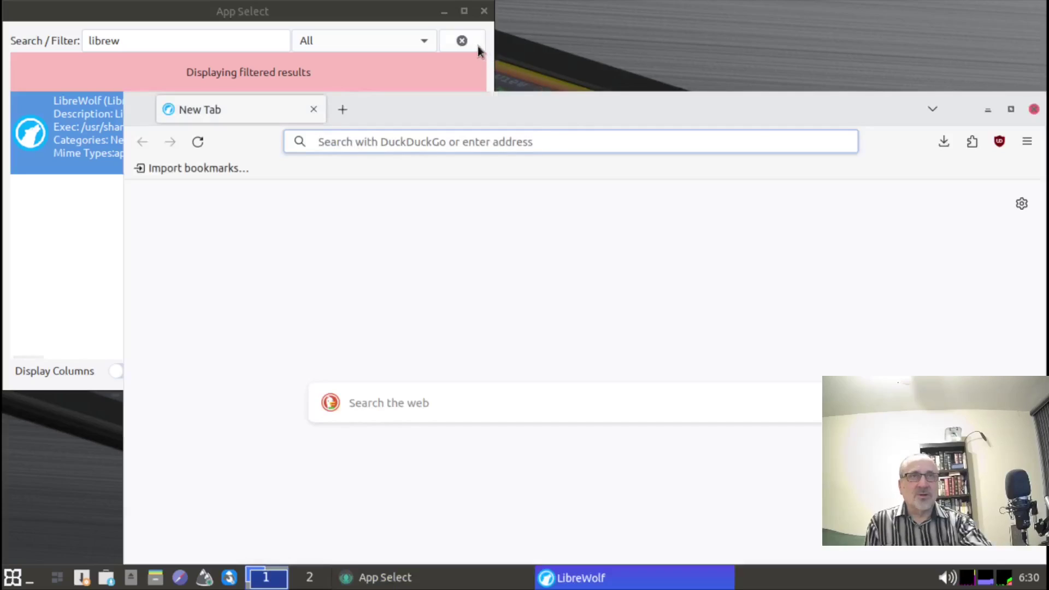
left_click(460, 42)
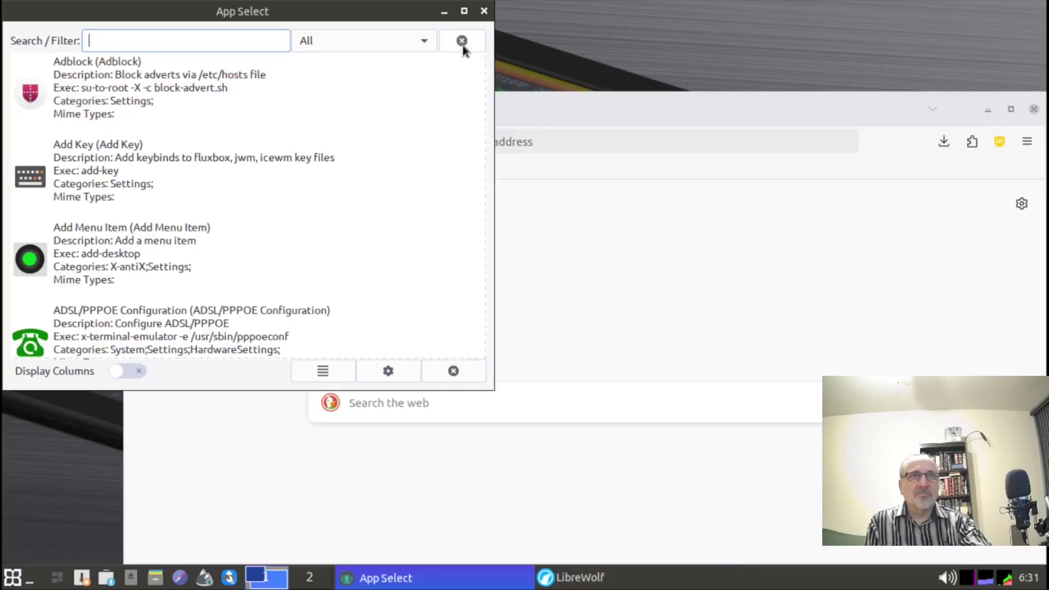
left_click(484, 11)
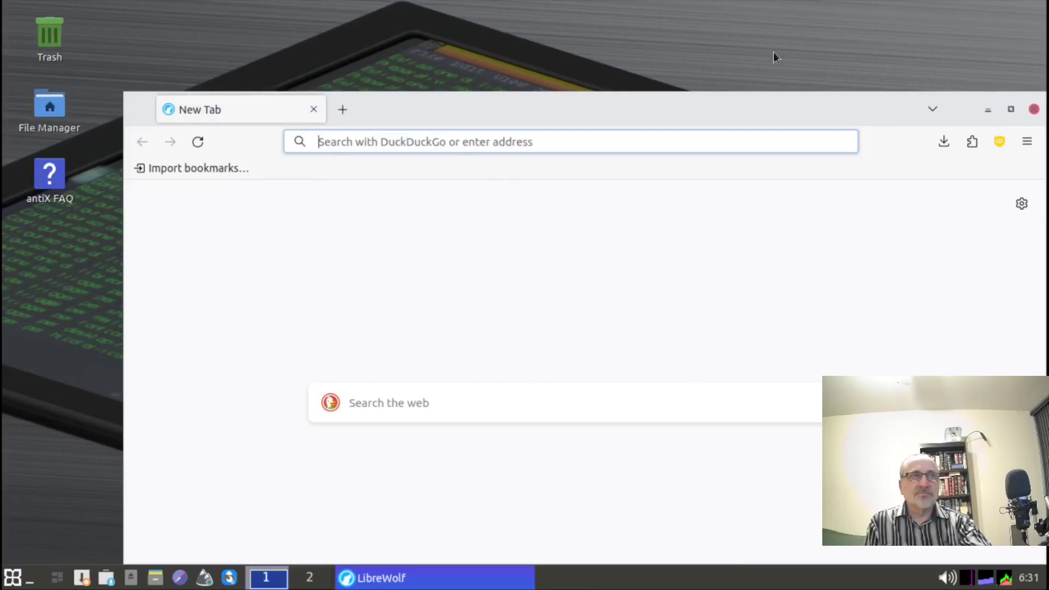
left_click(1011, 111)
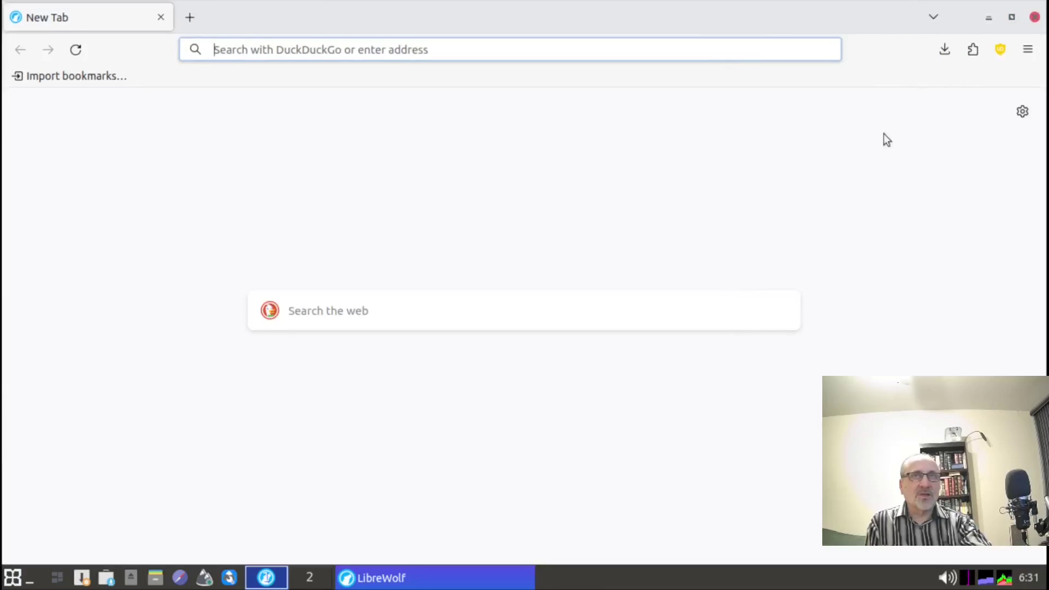
left_click(1035, 17)
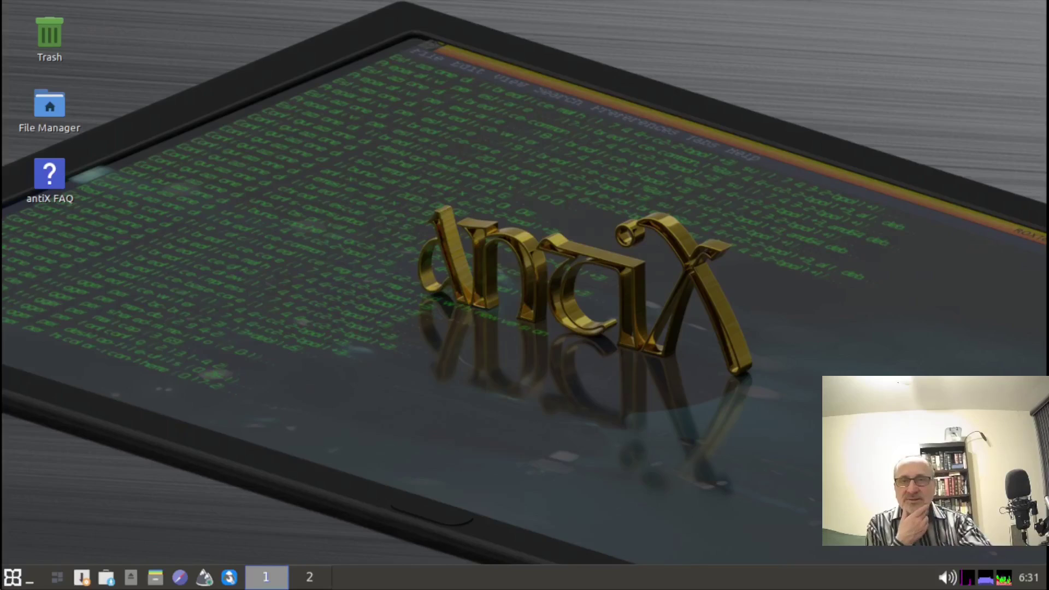
Find File Manager PCManFM in App Select with the filter "pcman", launch it, check its maximized window and close it.
left_click(11, 578)
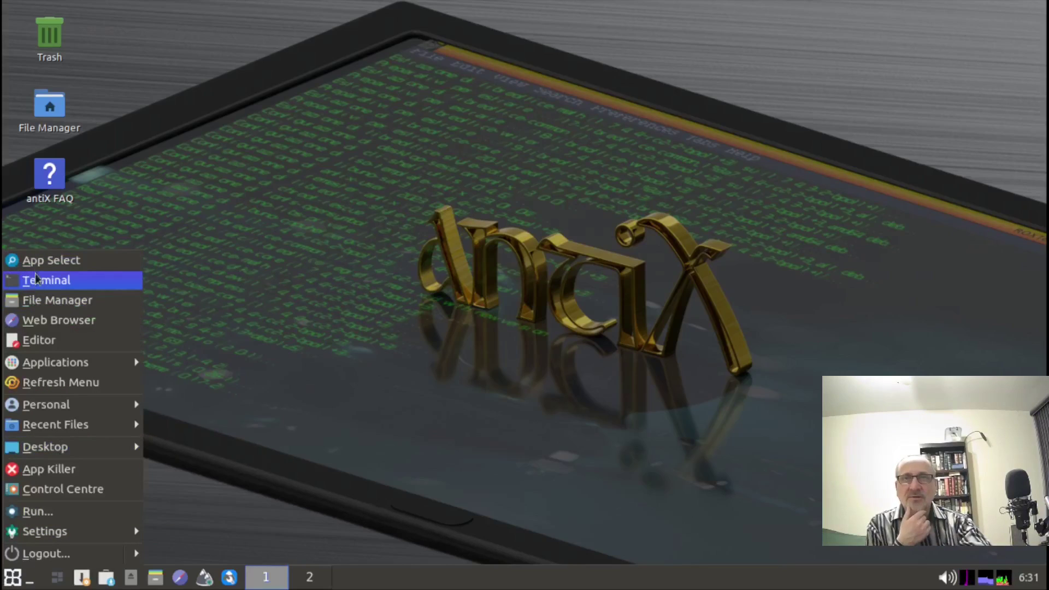
left_click(55, 260)
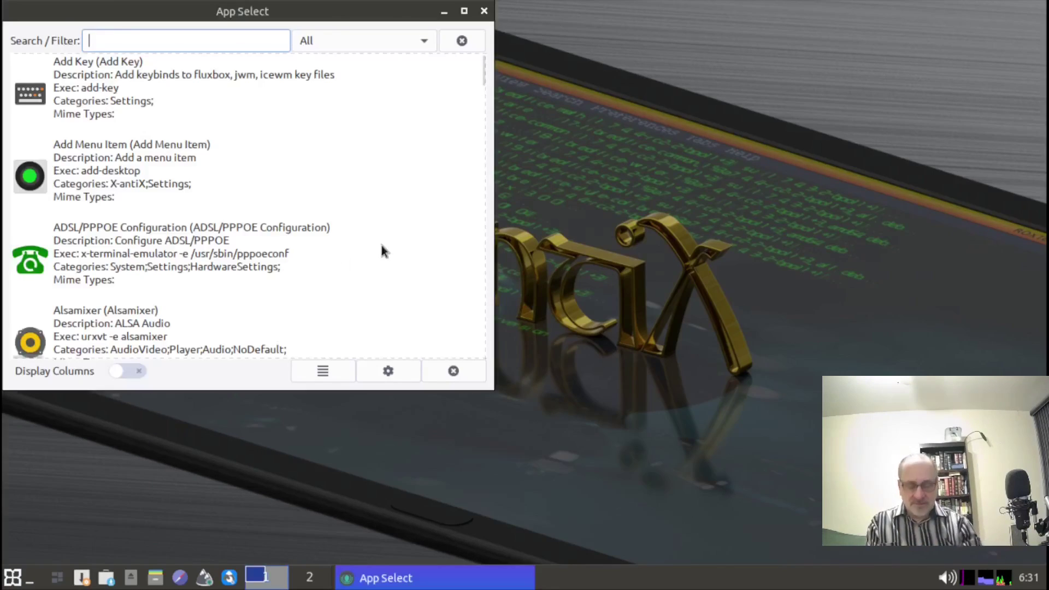
type("pcman")
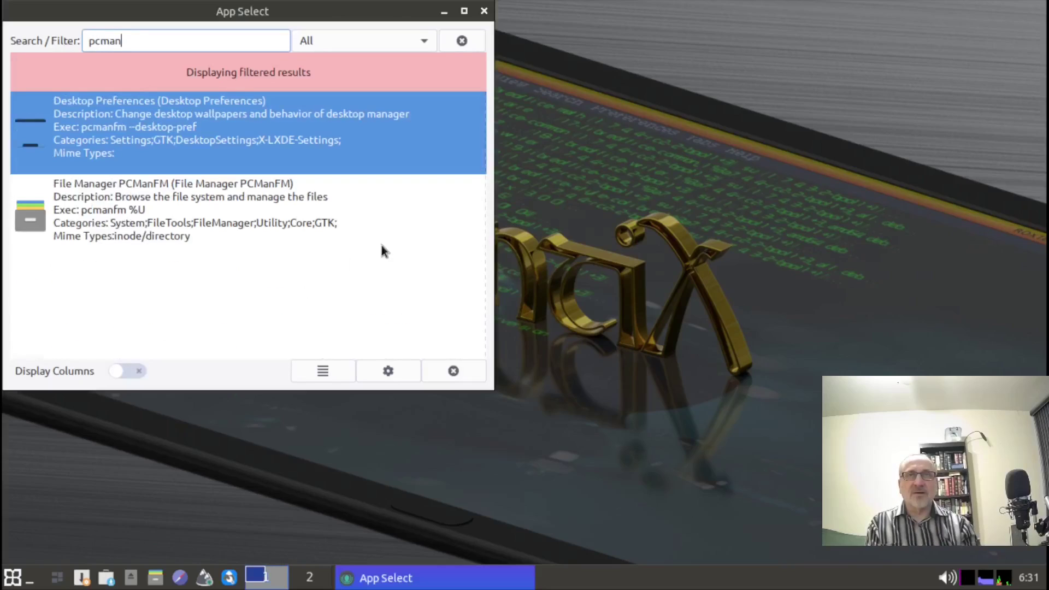
left_click(87, 194)
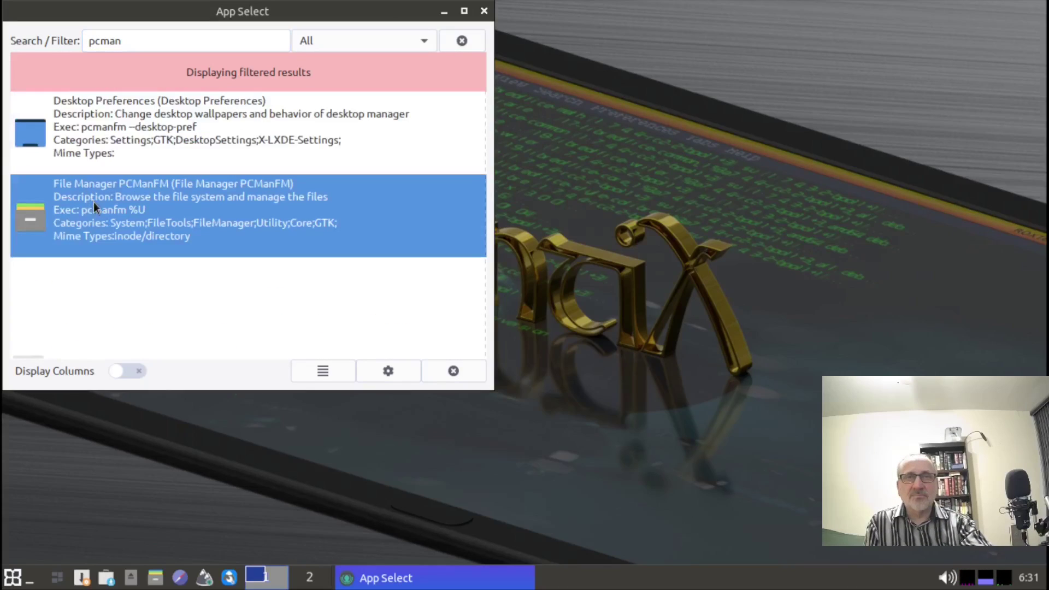
double_click(94, 199)
left_click(481, 13)
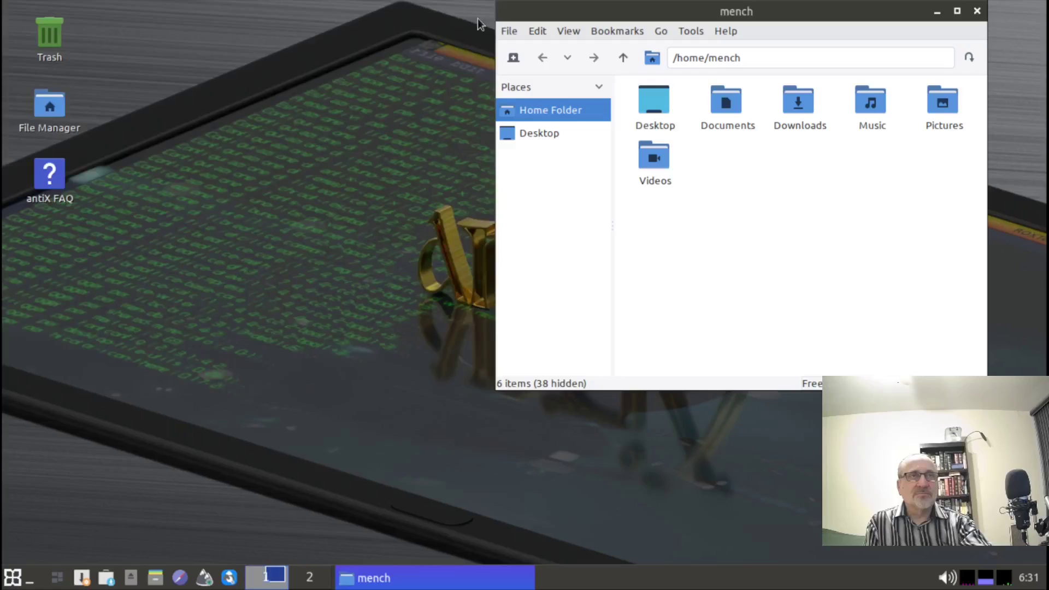
left_click(958, 12)
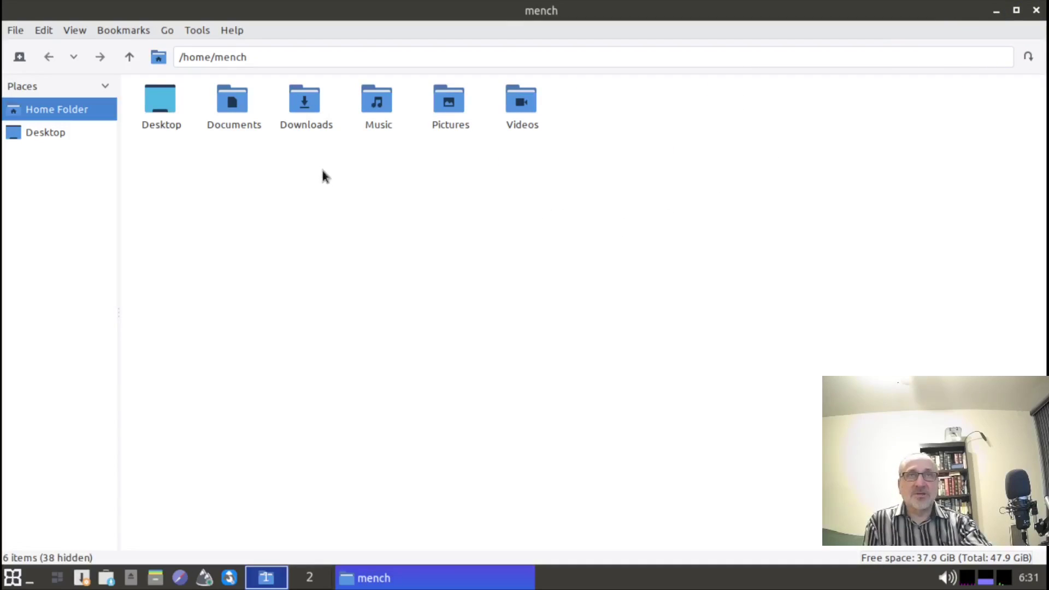
left_click(1036, 10)
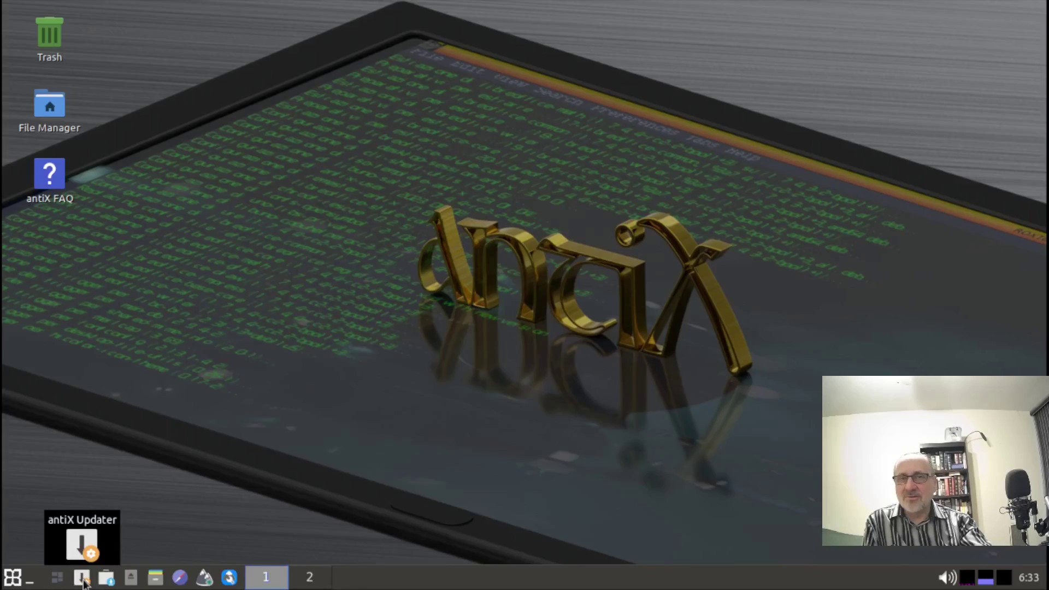
Open a maximized terminal and refresh the package lists with "sudo apt update".
left_click(11, 578)
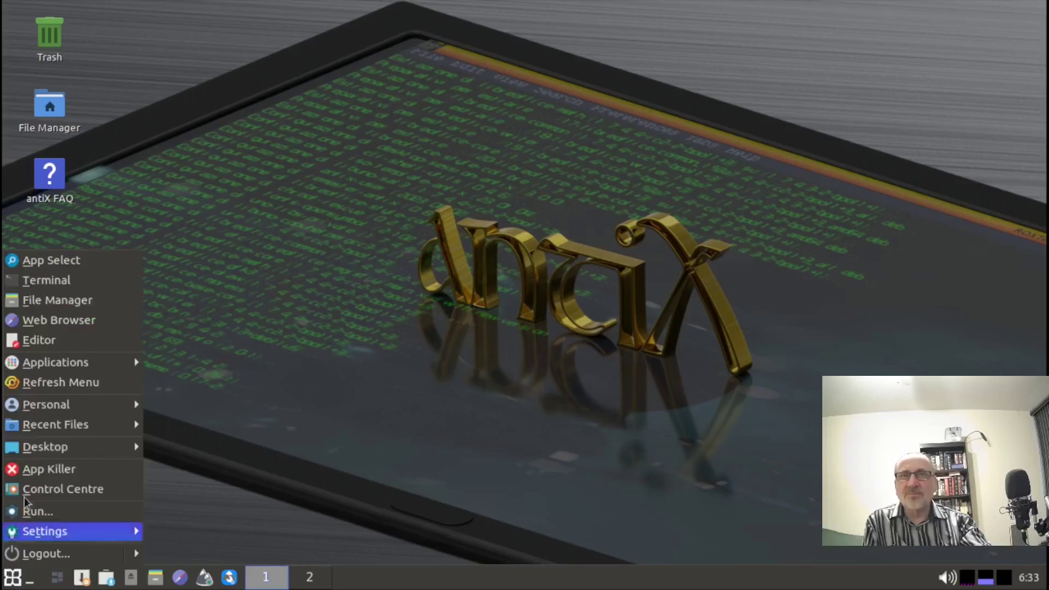
left_click(44, 284)
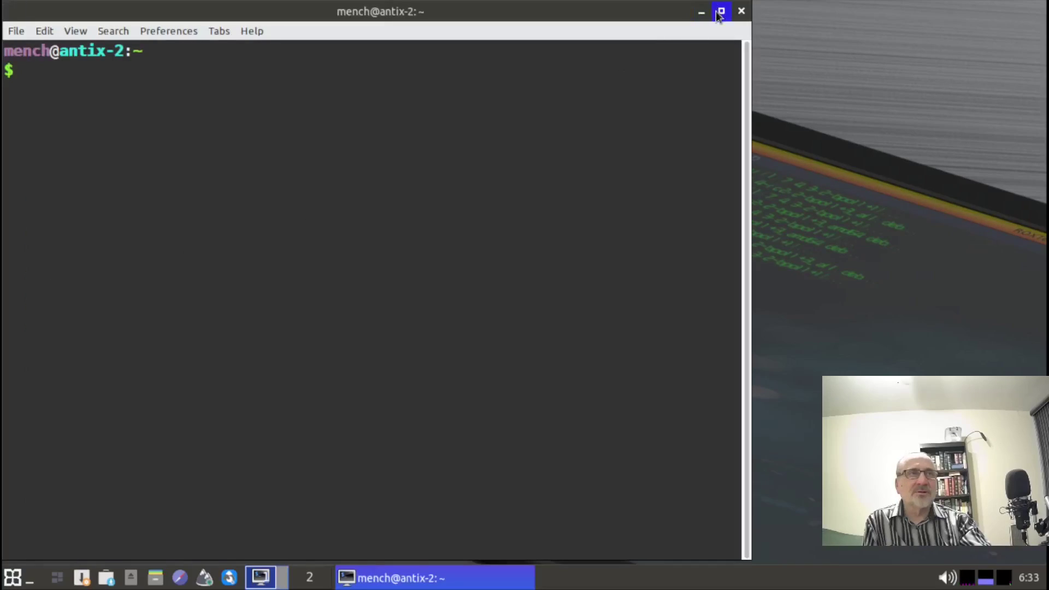
double_click(716, 13)
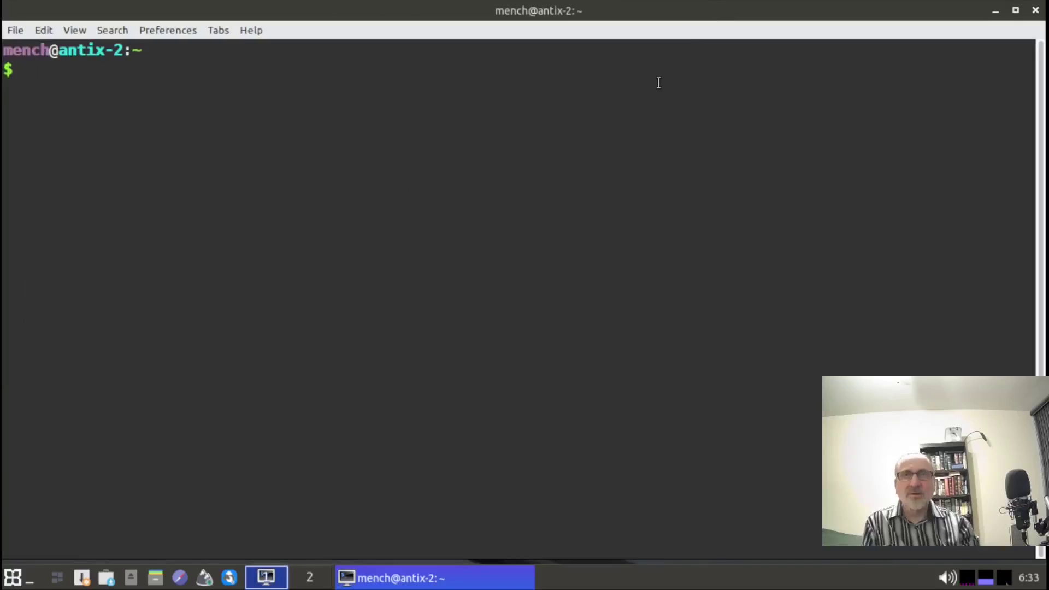
type("sudo ap")
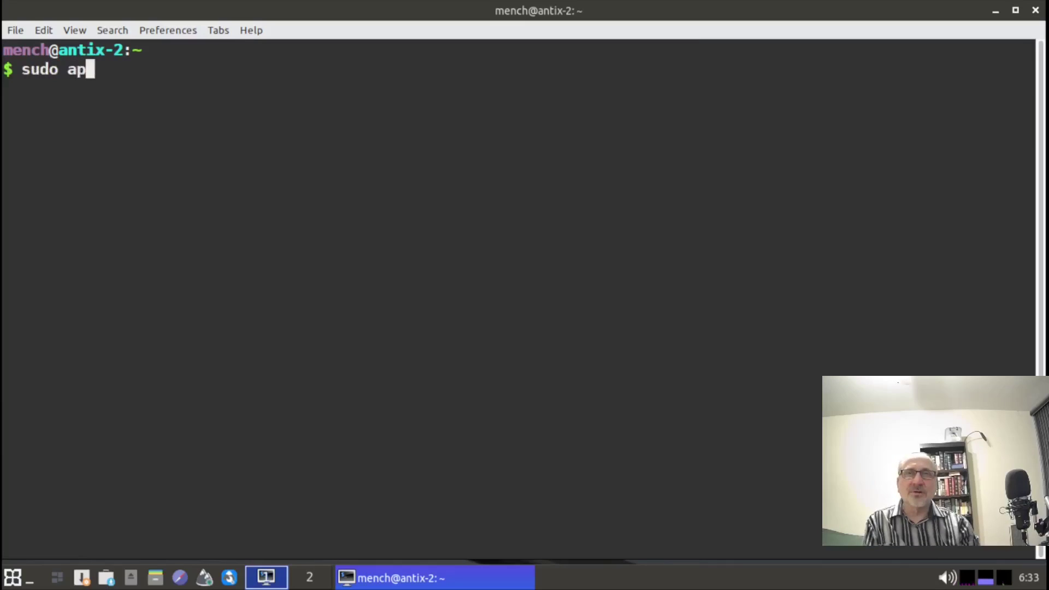
type("t update")
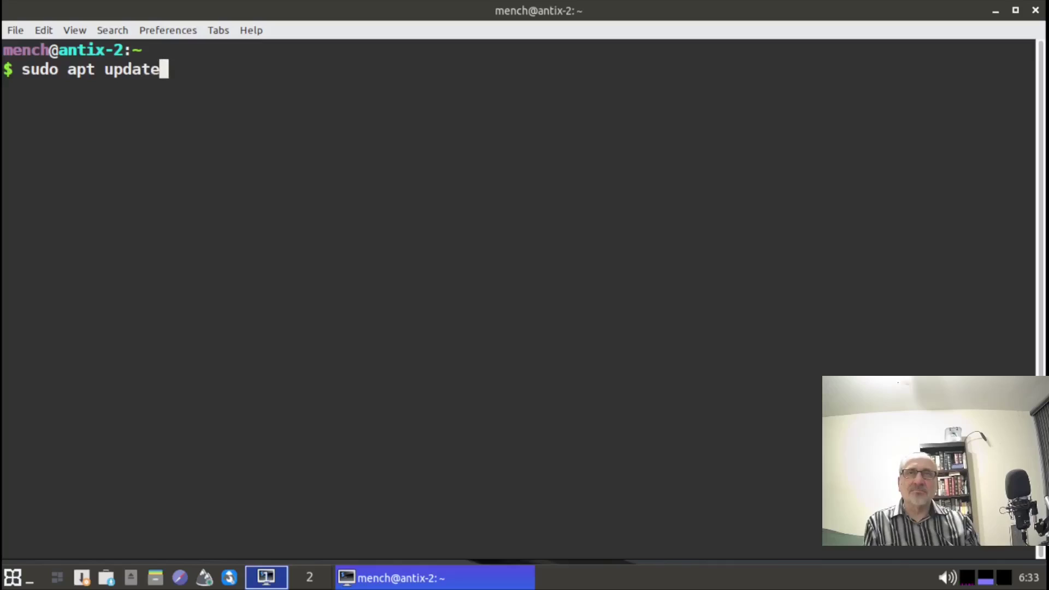
key("Return")
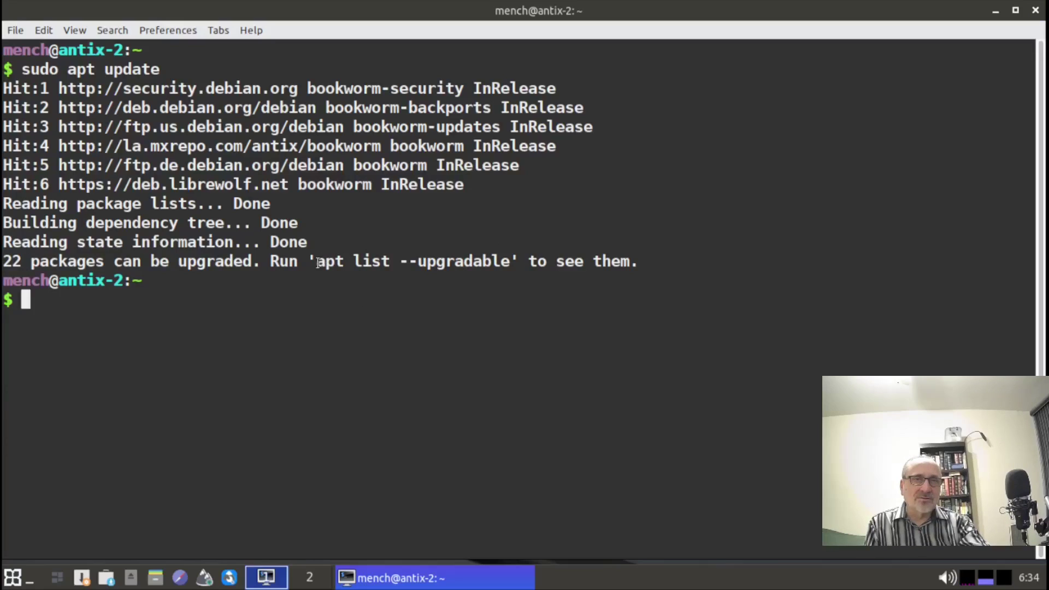
Copy the suggested "apt list --upgradable" command from the output, run it, and review the list of upgradable packages.
left_click_drag(319, 263, 512, 263)
right_click(475, 264)
left_click(487, 273)
right_click(119, 300)
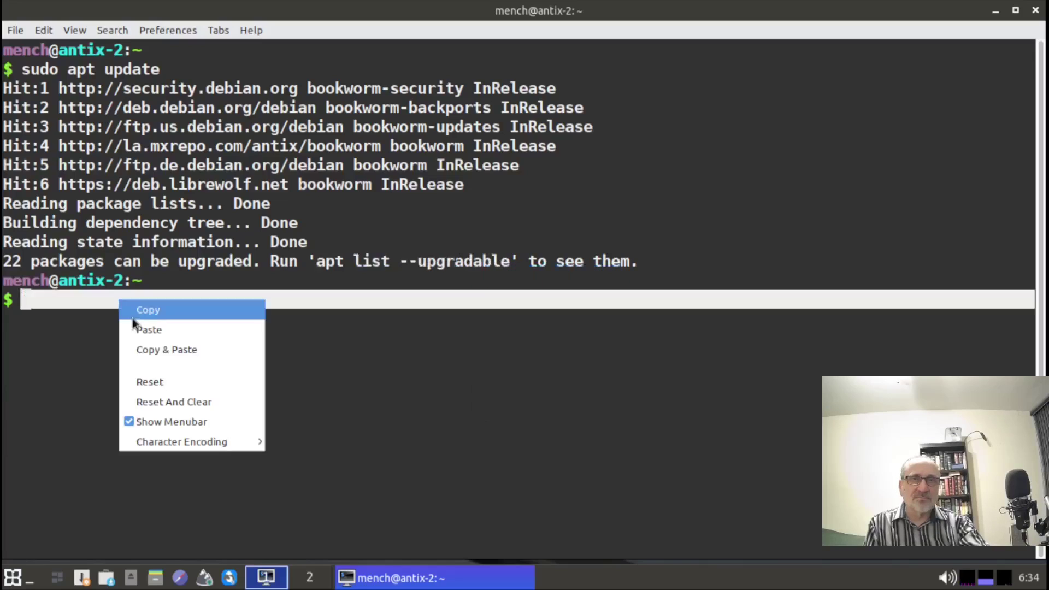
left_click(140, 326)
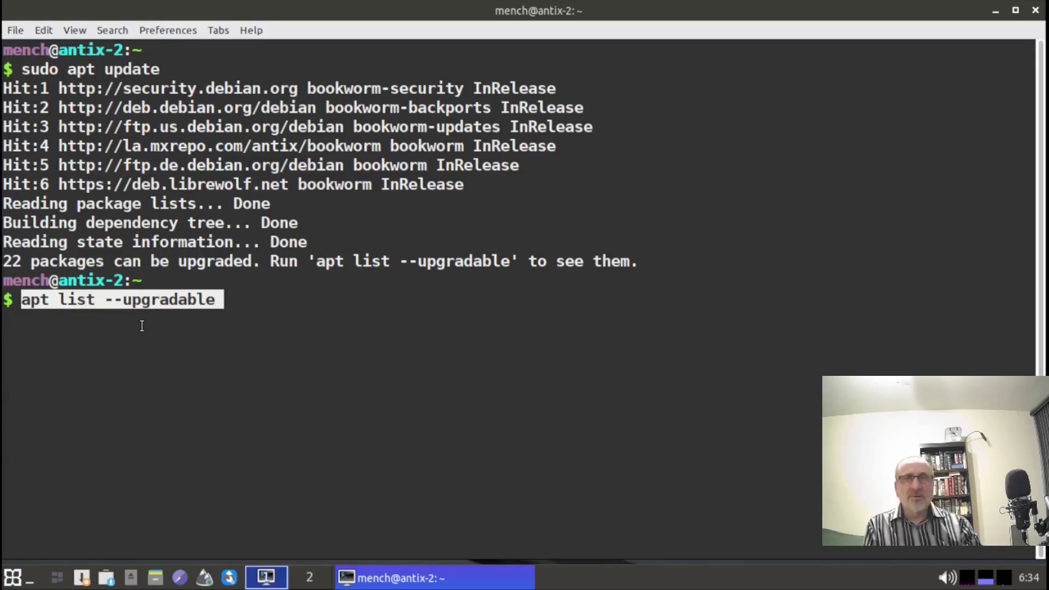
key("Return")
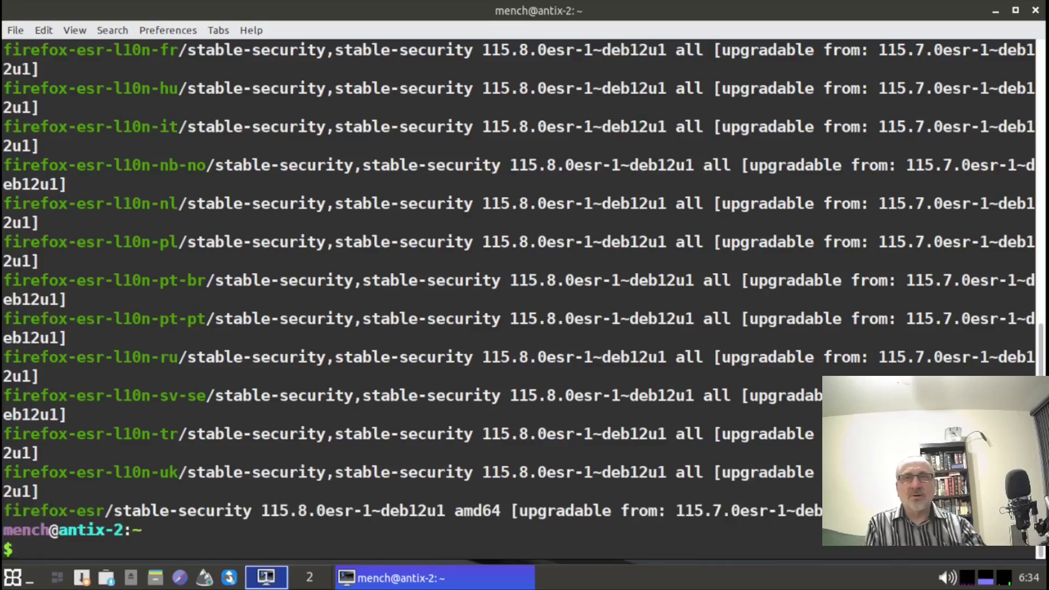
scroll(186, 287, "up", 10)
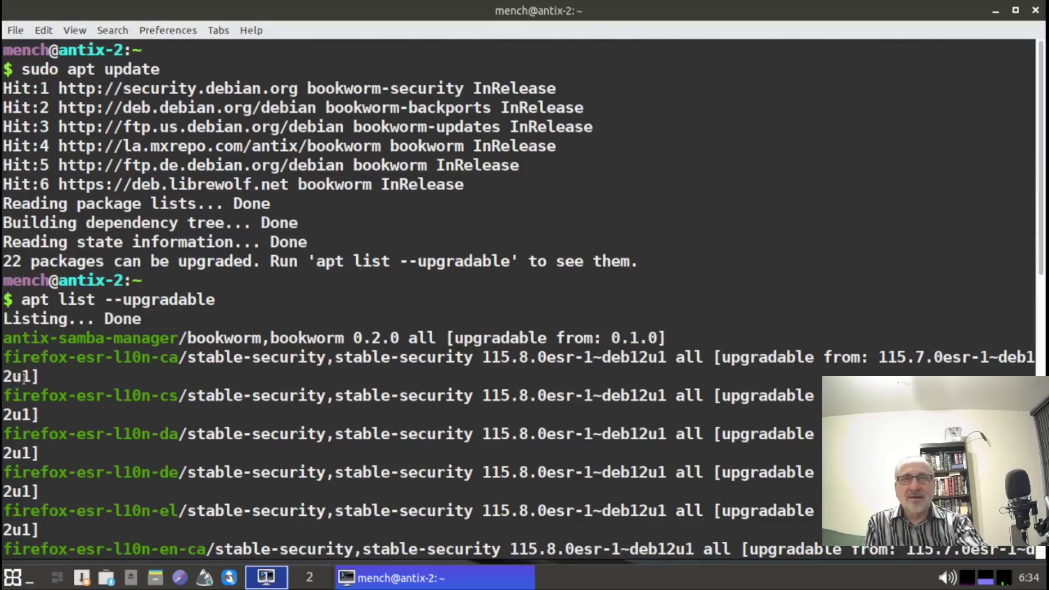
scroll(153, 338, "down", 10)
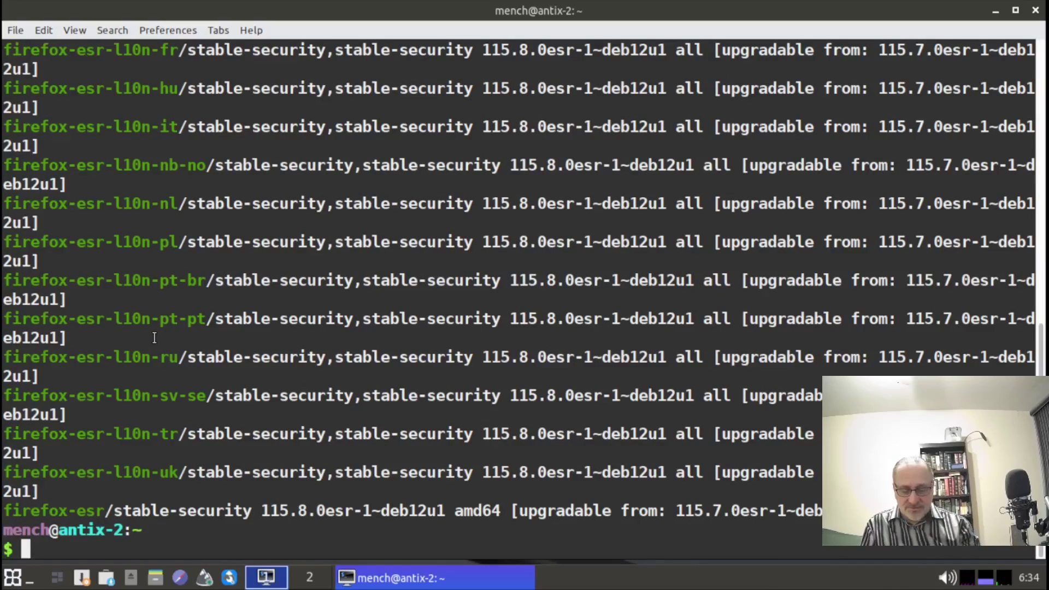
Clear the terminal, upgrade all packages with "sudo apt upgrade", accepting the default answer, and close the terminal.
key("ctrl+l")
type("suod")
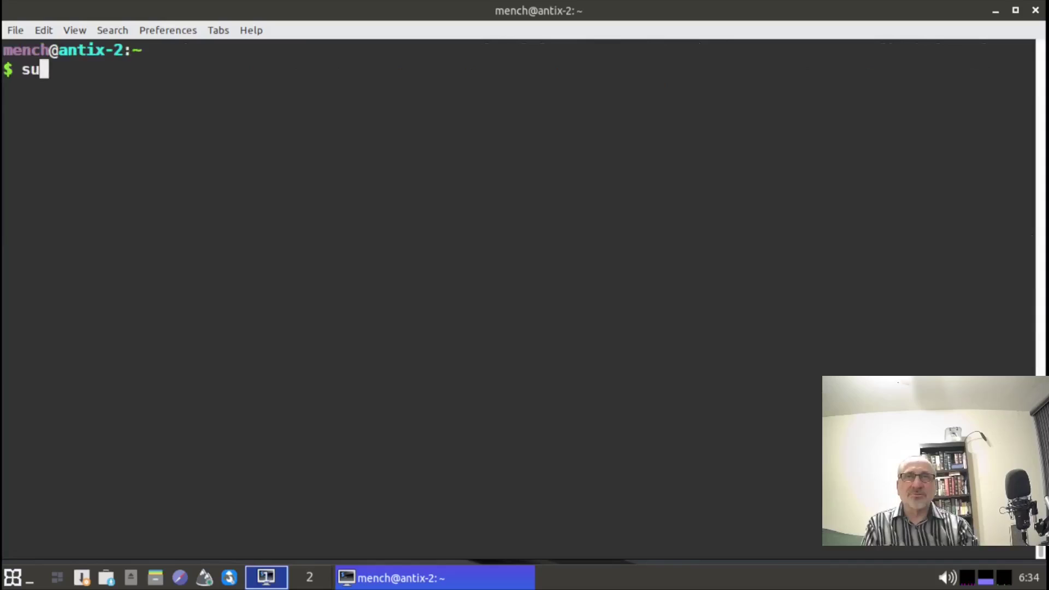
key("BackSpace")
key("BackSpace")
type("do apt up")
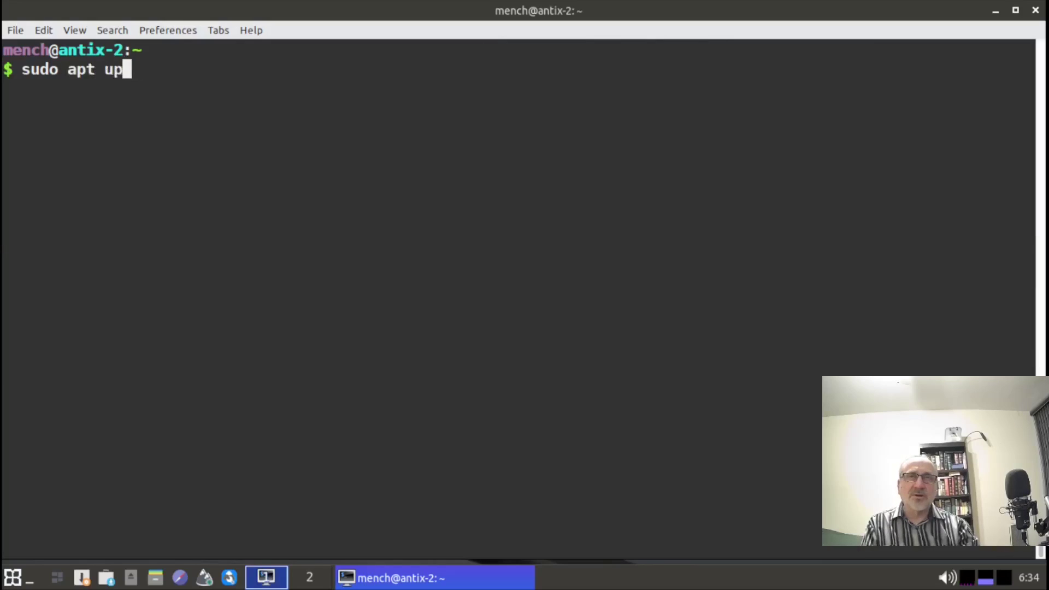
type("grade")
key("Return")
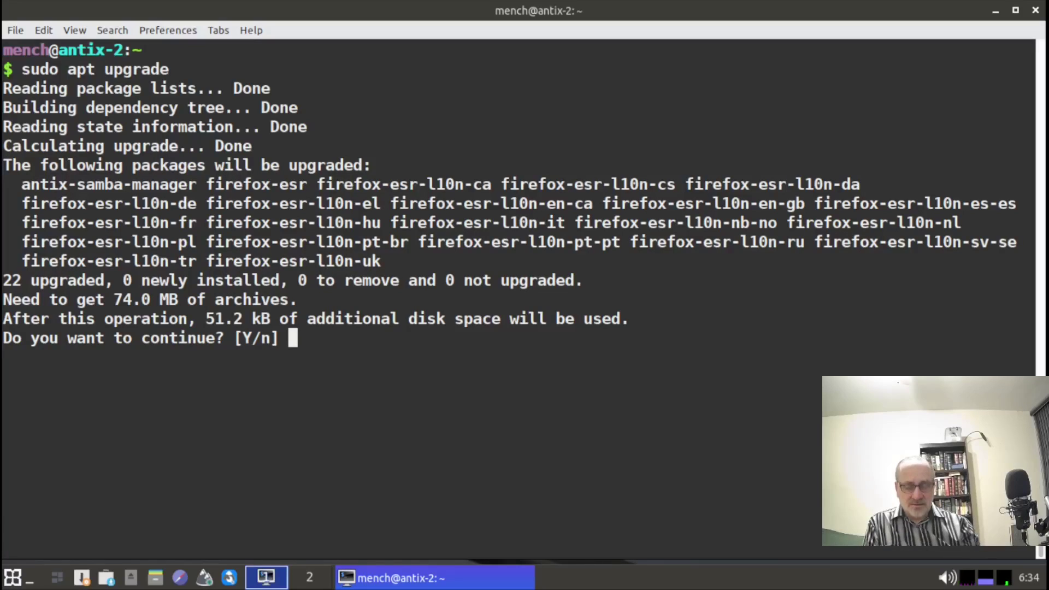
key("Return")
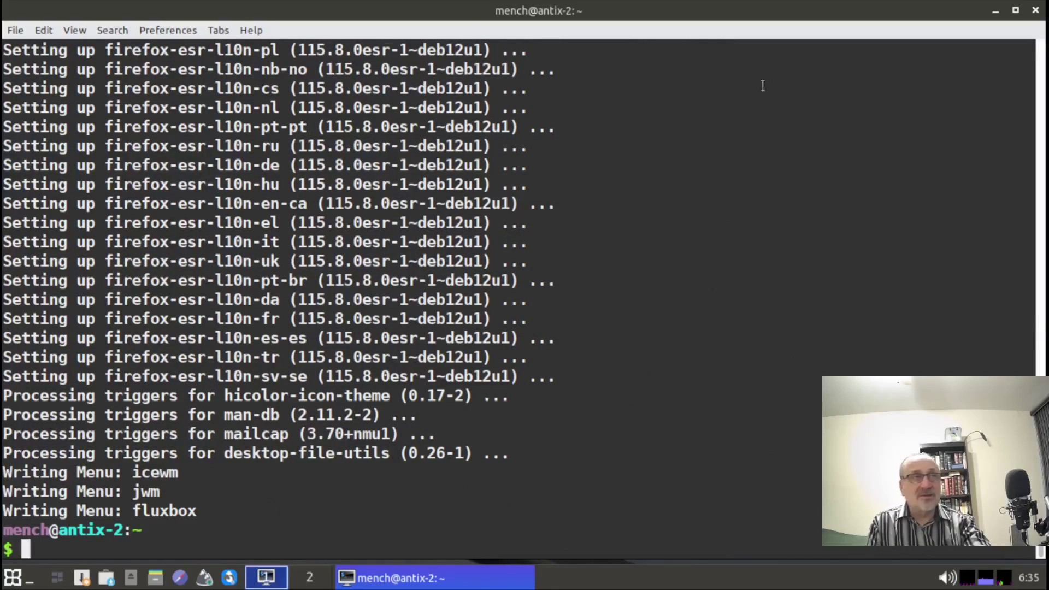
left_click(1036, 11)
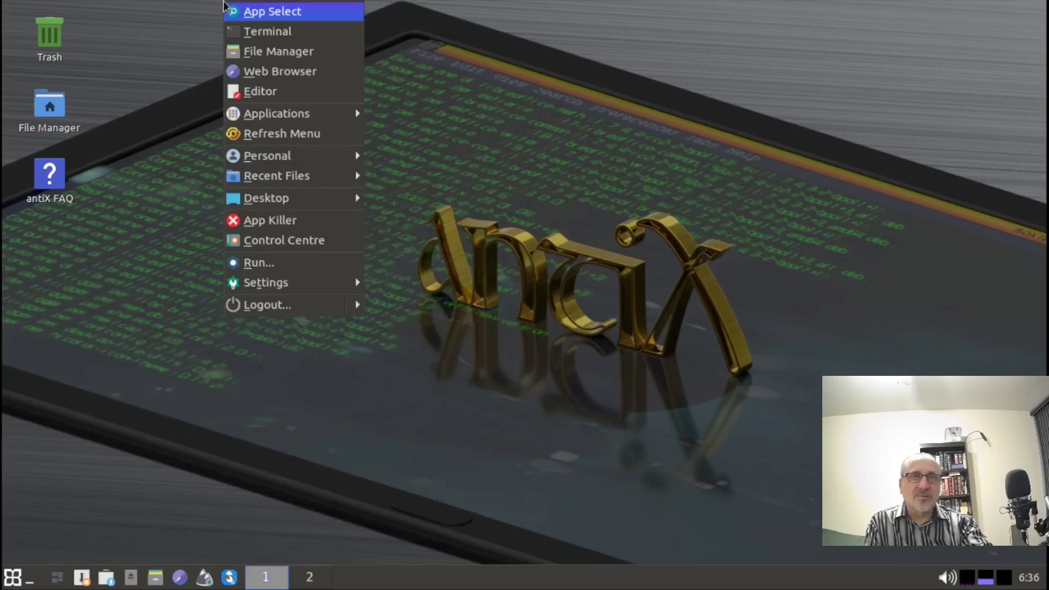
left_click(190, 29)
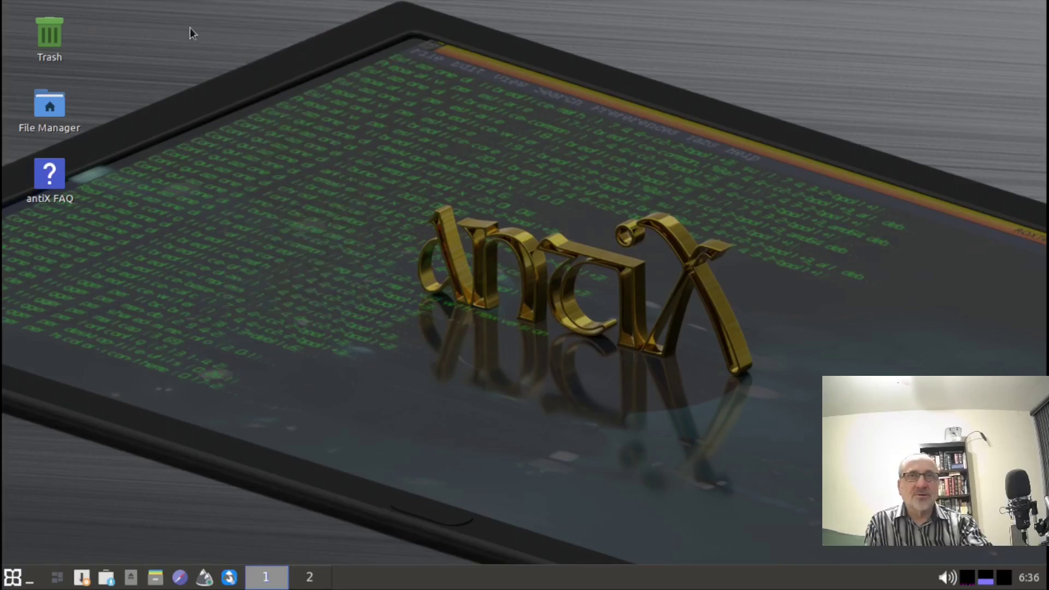
right_click(714, 25)
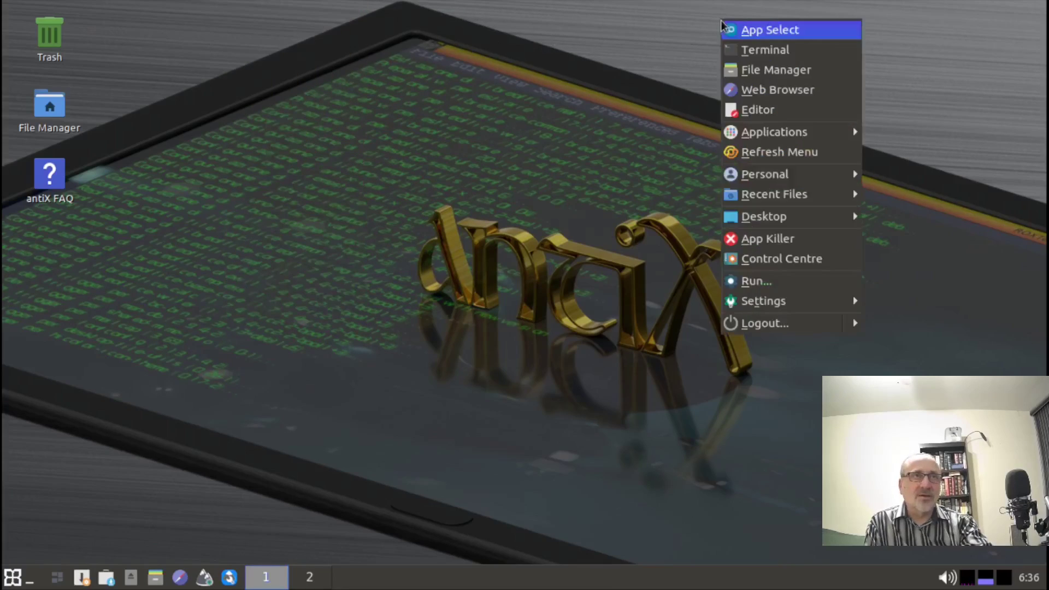
left_click(212, 18)
Open UFW Firewall from the Internet group of the desktop's applications and enable the firewall.
right_click(207, 10)
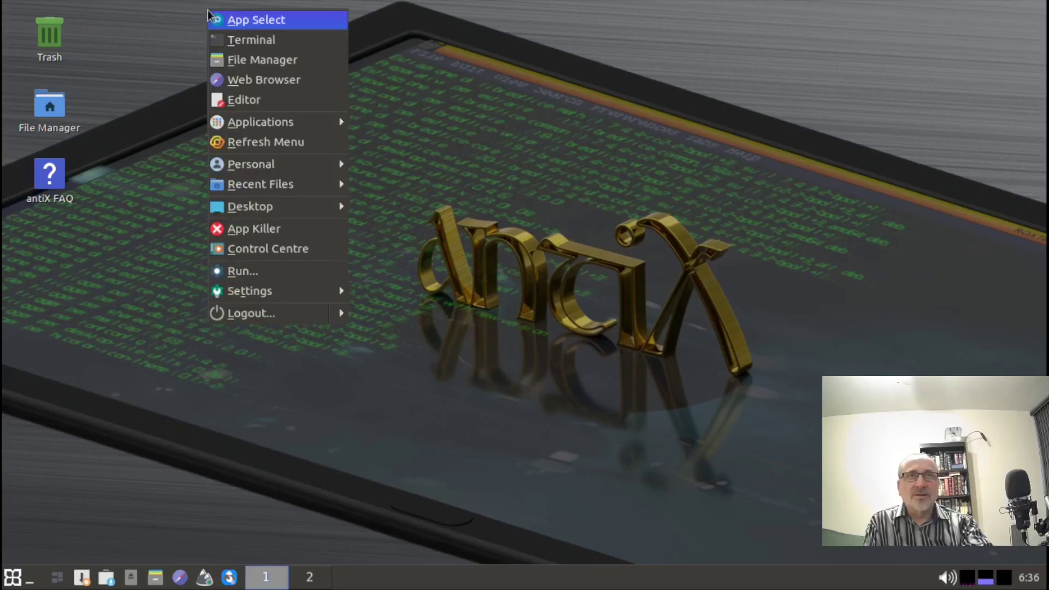
mouse_move(271, 129)
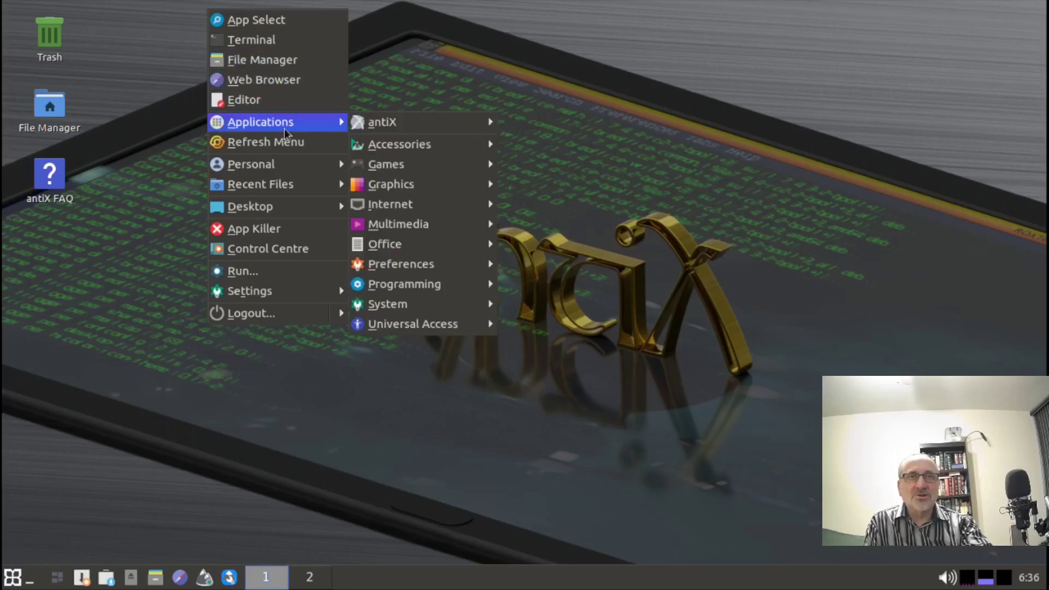
mouse_move(415, 207)
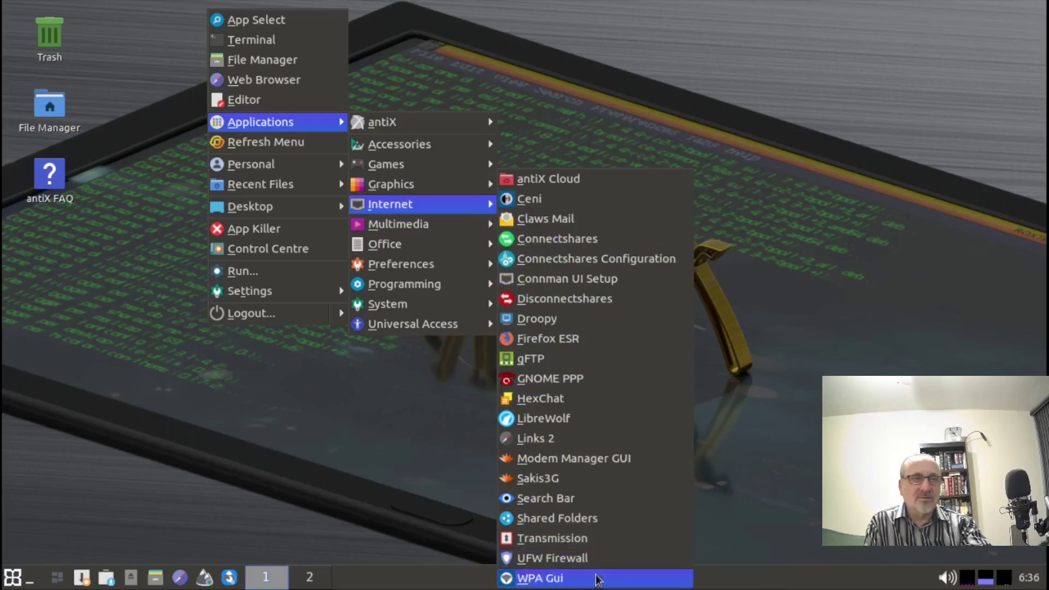
left_click(616, 558)
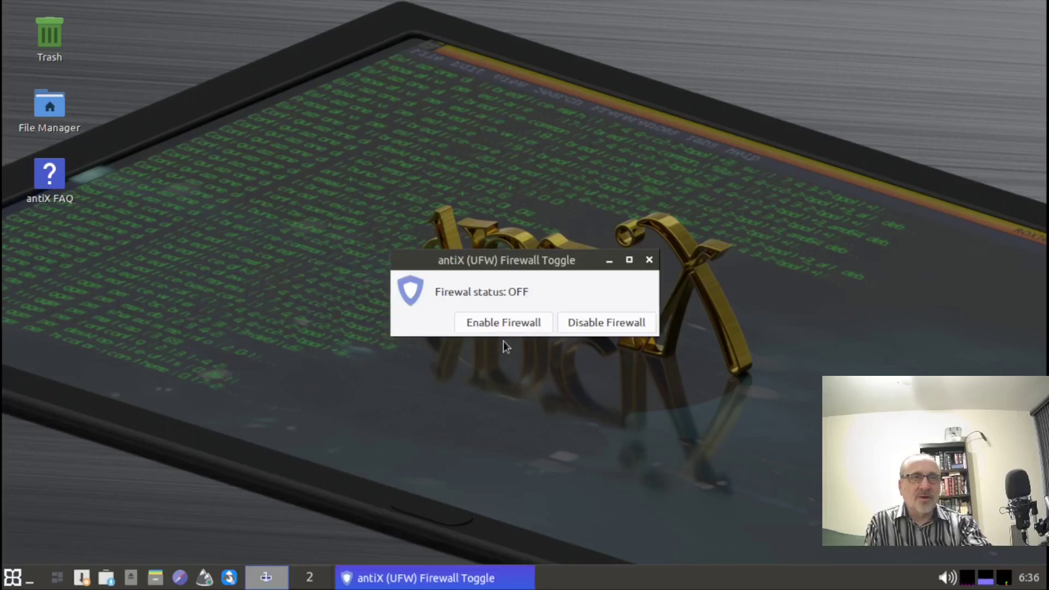
left_click(499, 324)
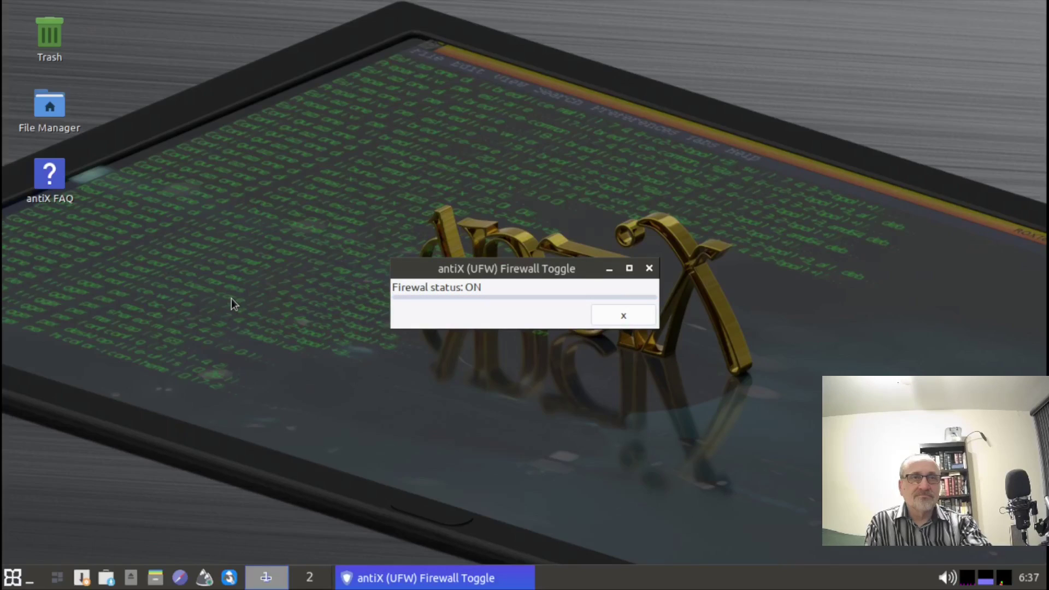
Open a maximized terminal and check the firewall state with "sudo ufw status".
left_click(19, 585)
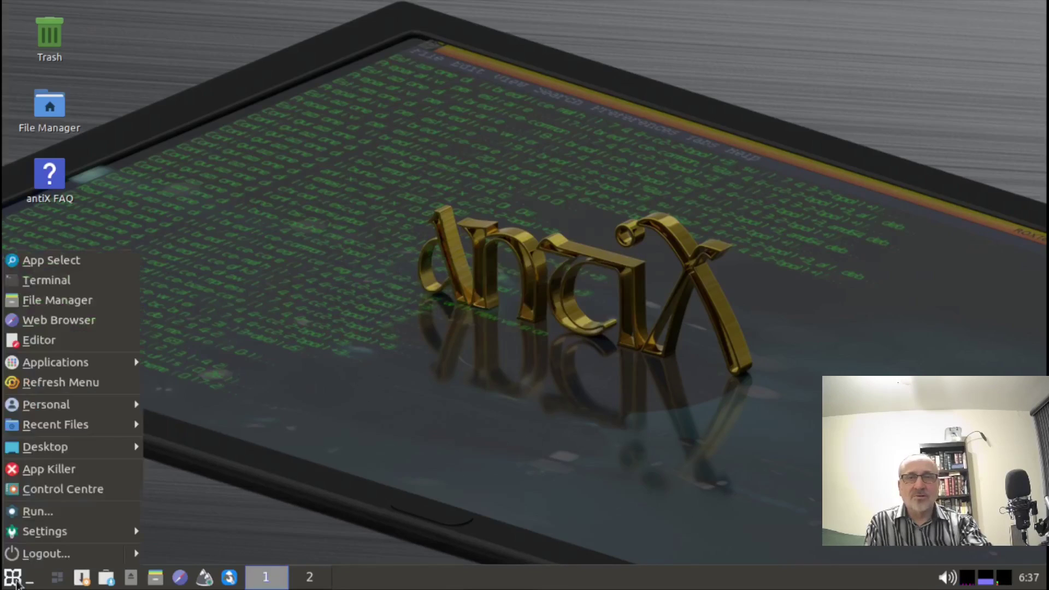
left_click(60, 283)
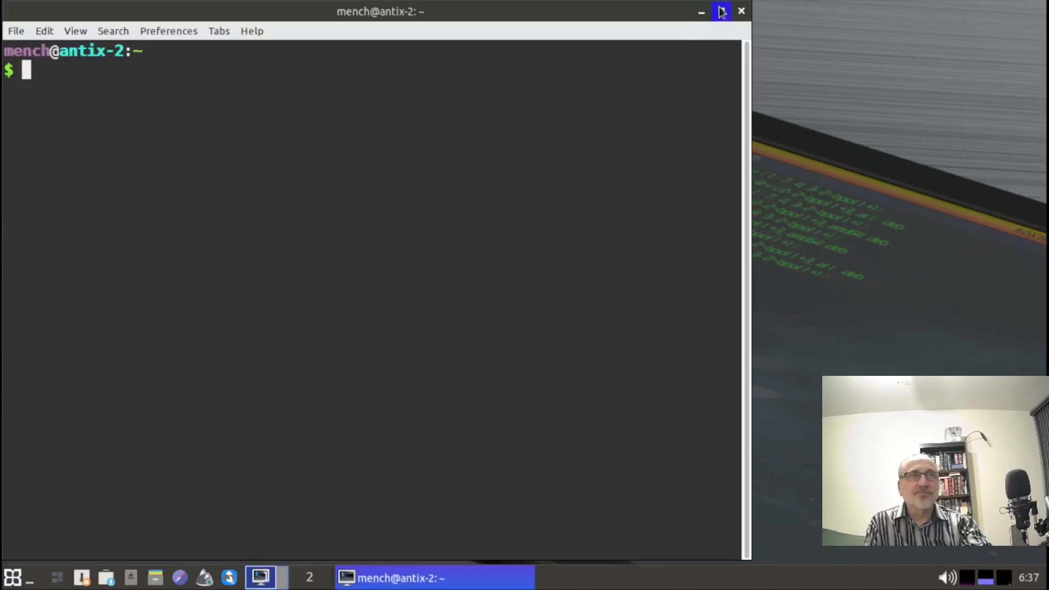
left_click(722, 11)
type("s")
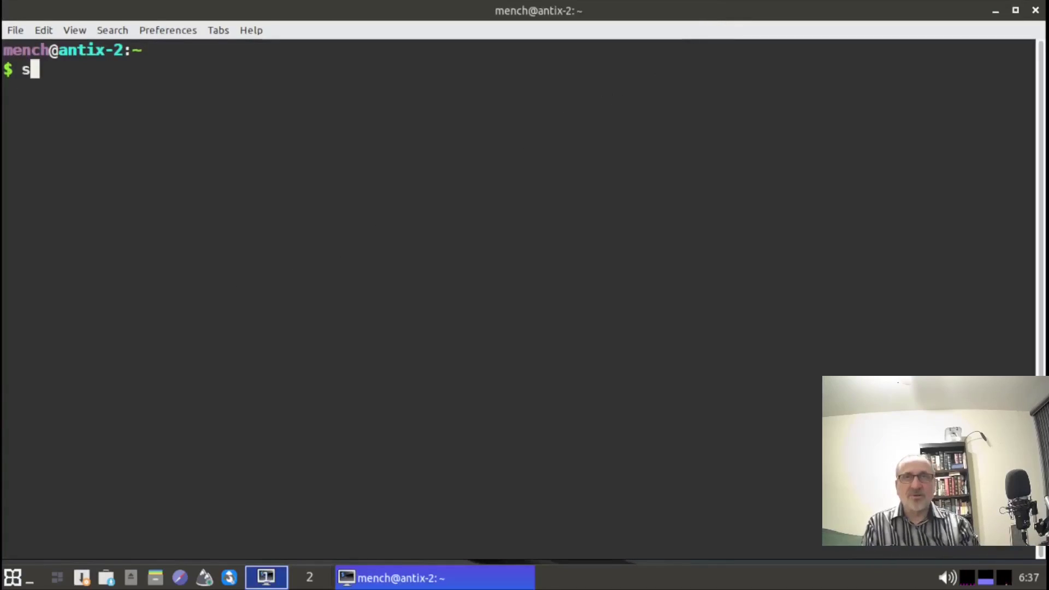
type("udo ufw")
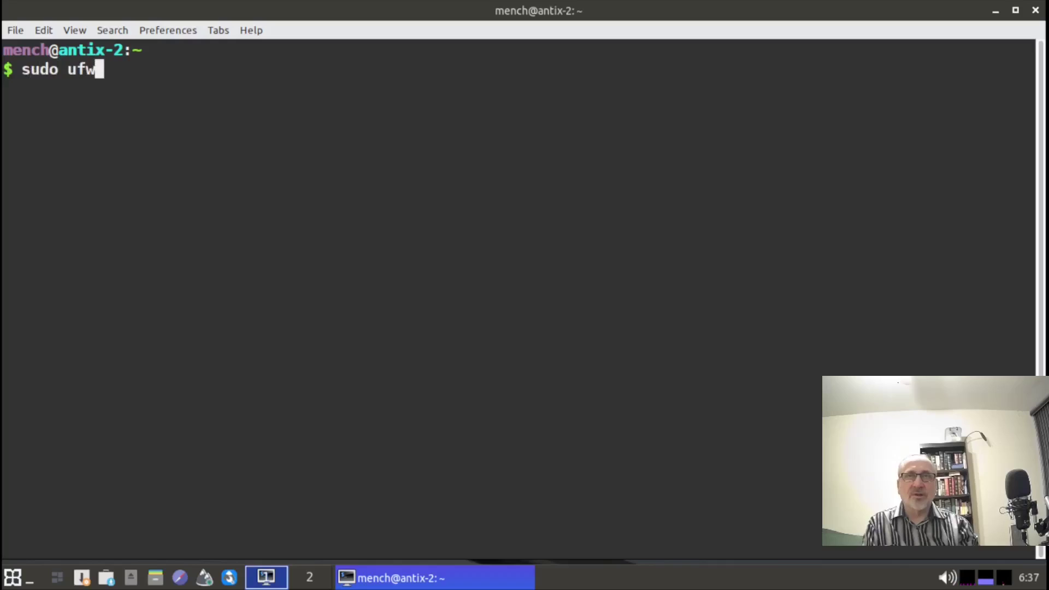
type(" st")
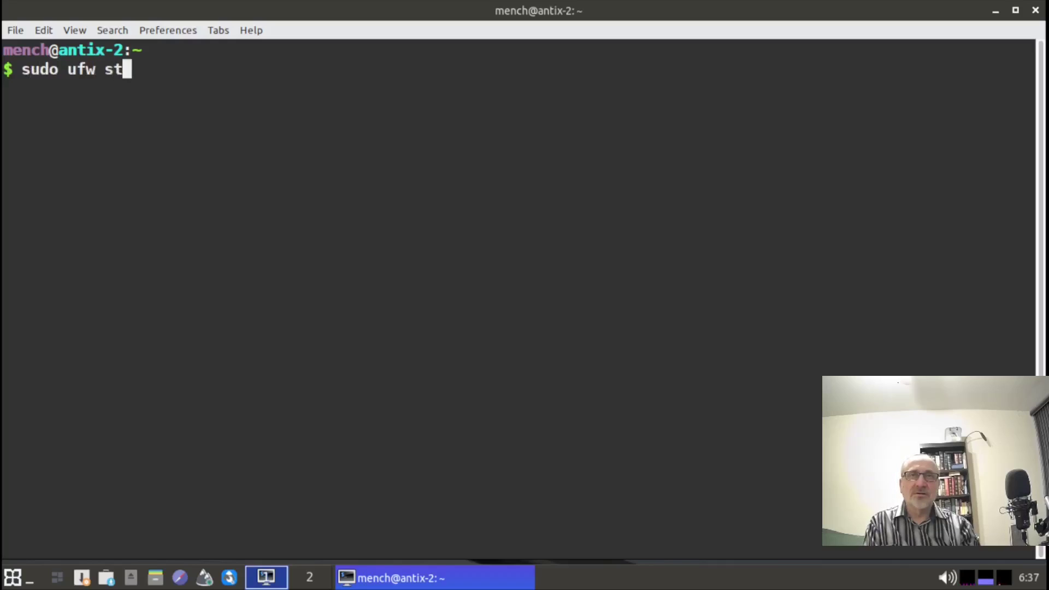
type("atus")
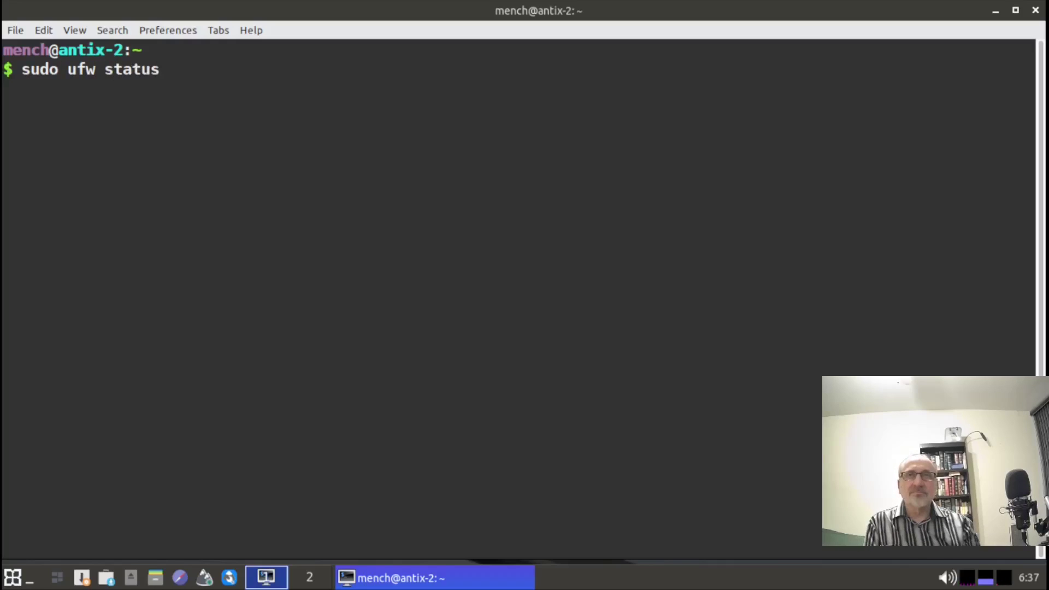
key("Return")
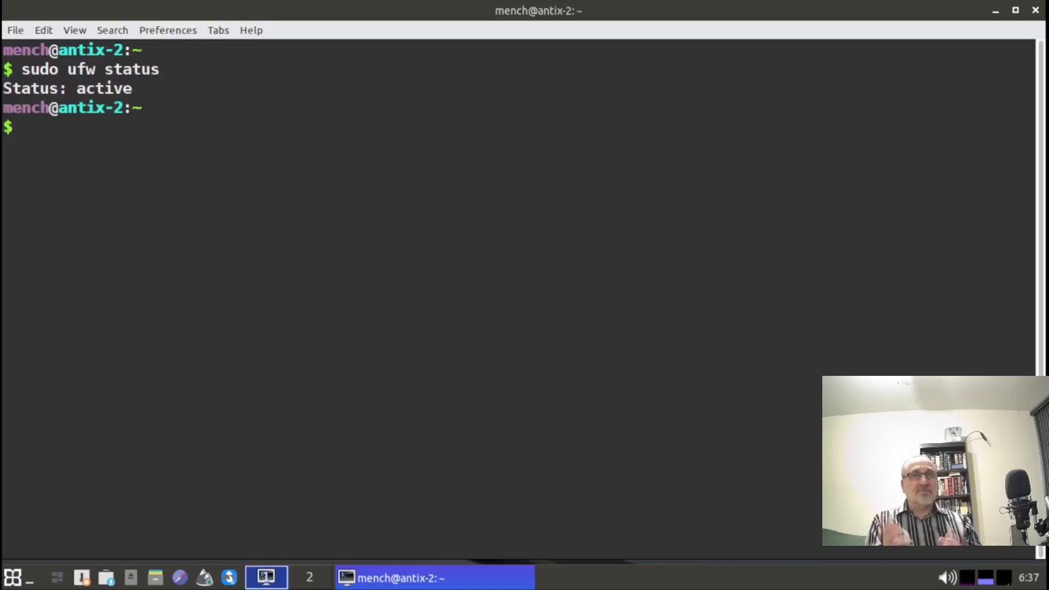
Check the detailed firewall settings with "sudo ufw status verbose".
key("Up")
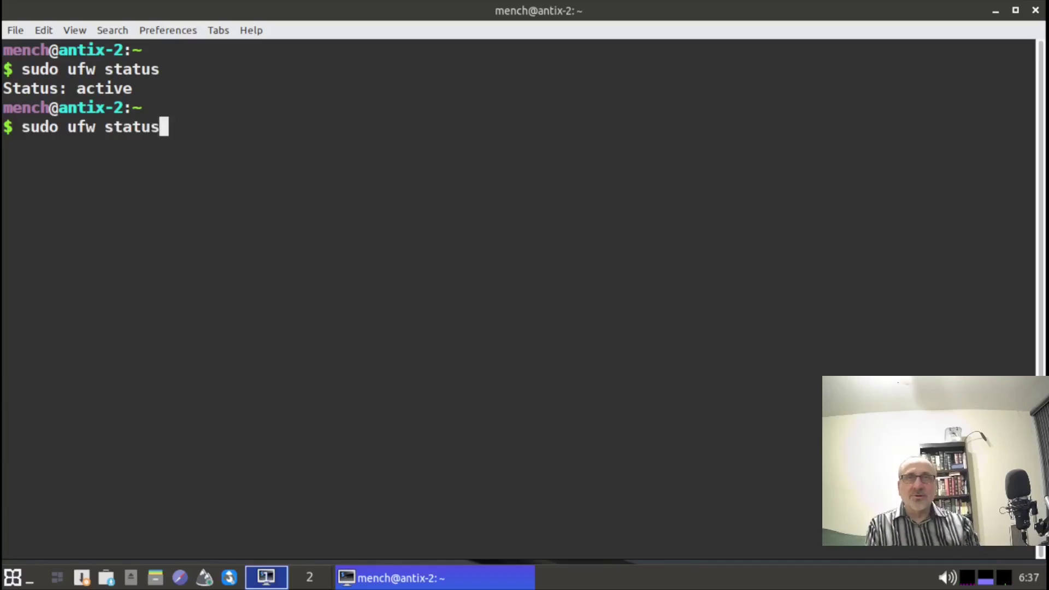
type("verbose")
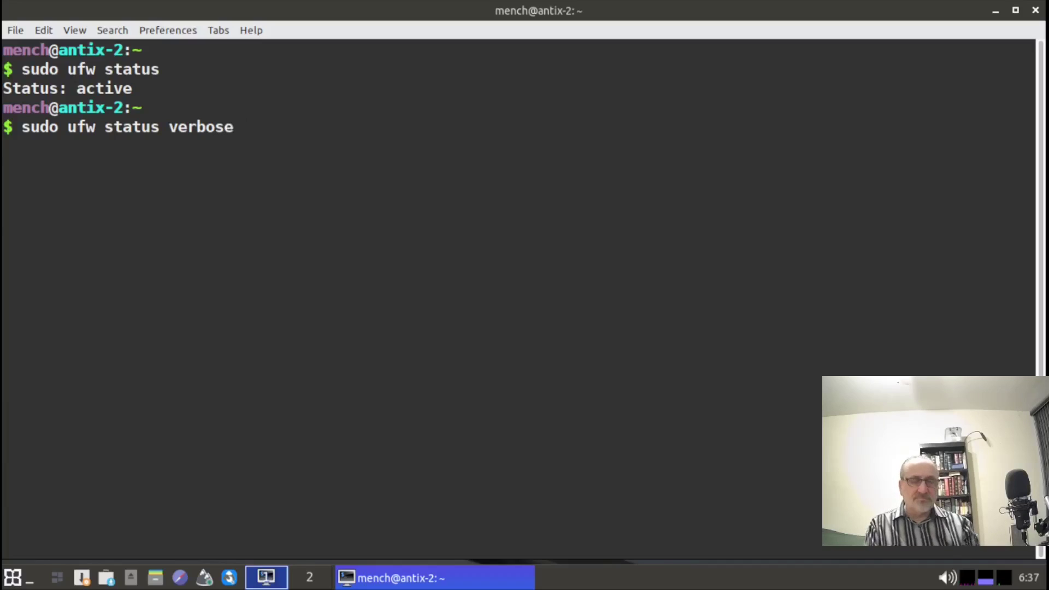
key("Return")
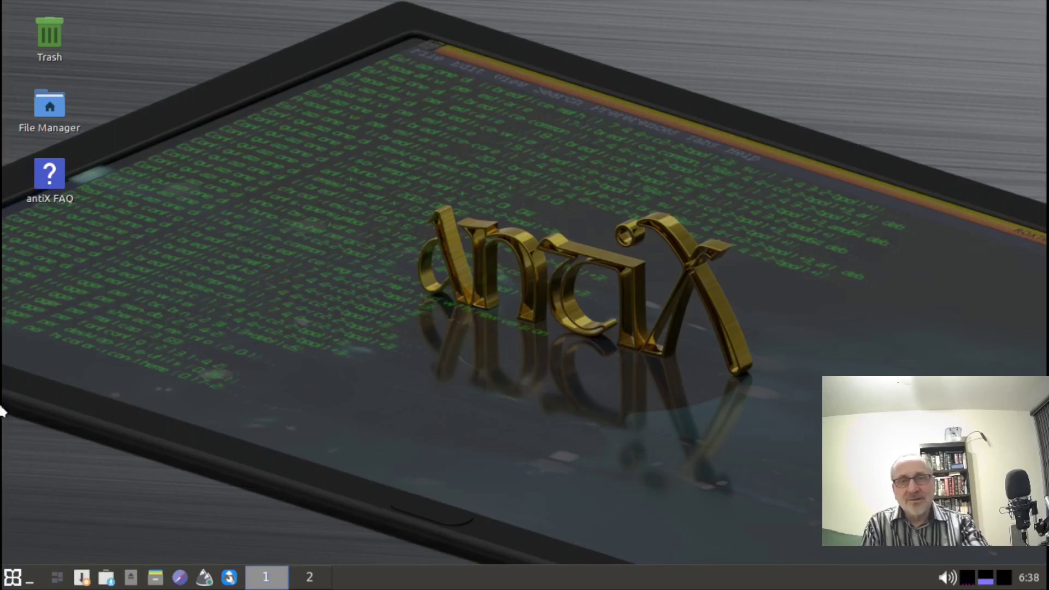
Install the awesome window manager from a maximized terminal with "sudo apt install awesome", accepting the default answer, and close the terminal.
left_click(16, 579)
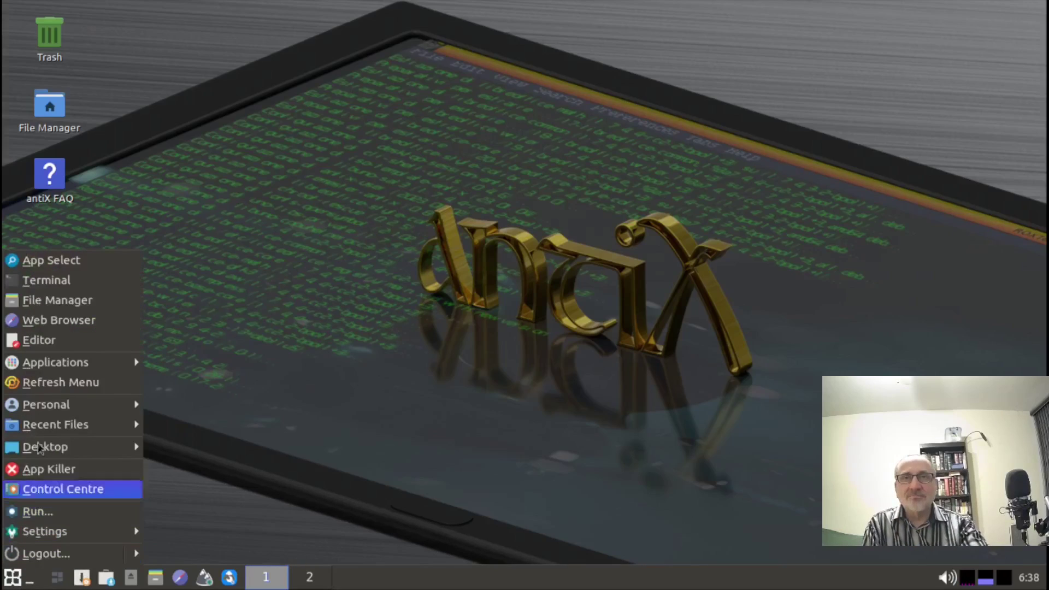
left_click(47, 281)
left_click(724, 10)
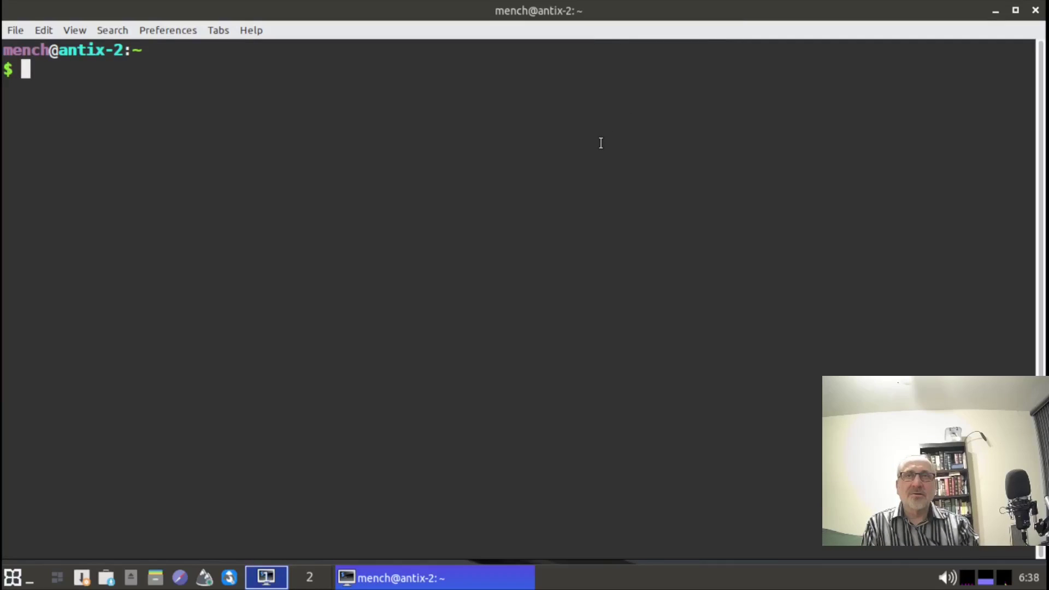
type("sudo apt install ")
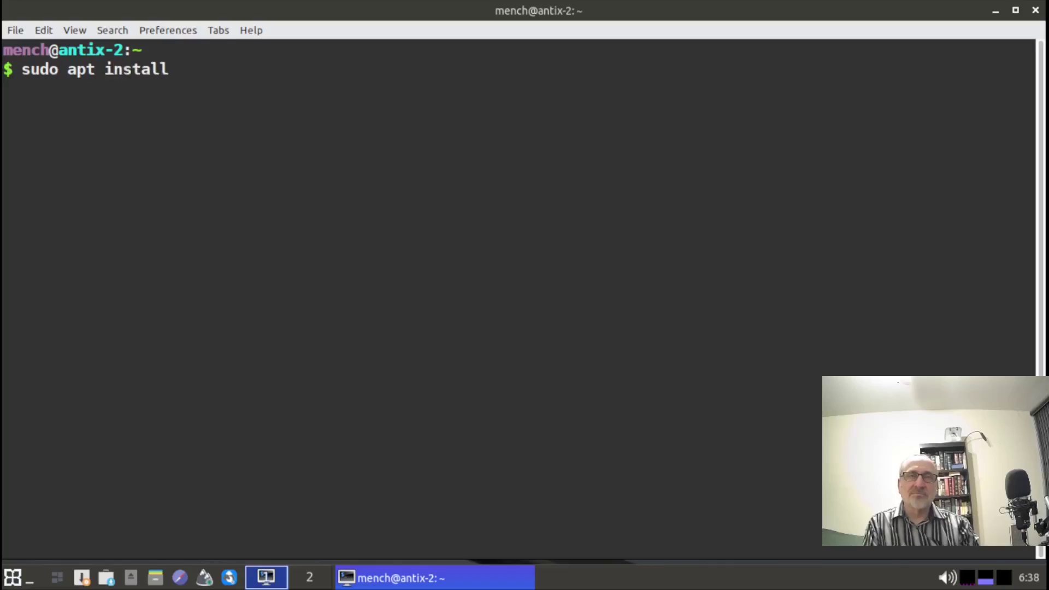
type("awesome")
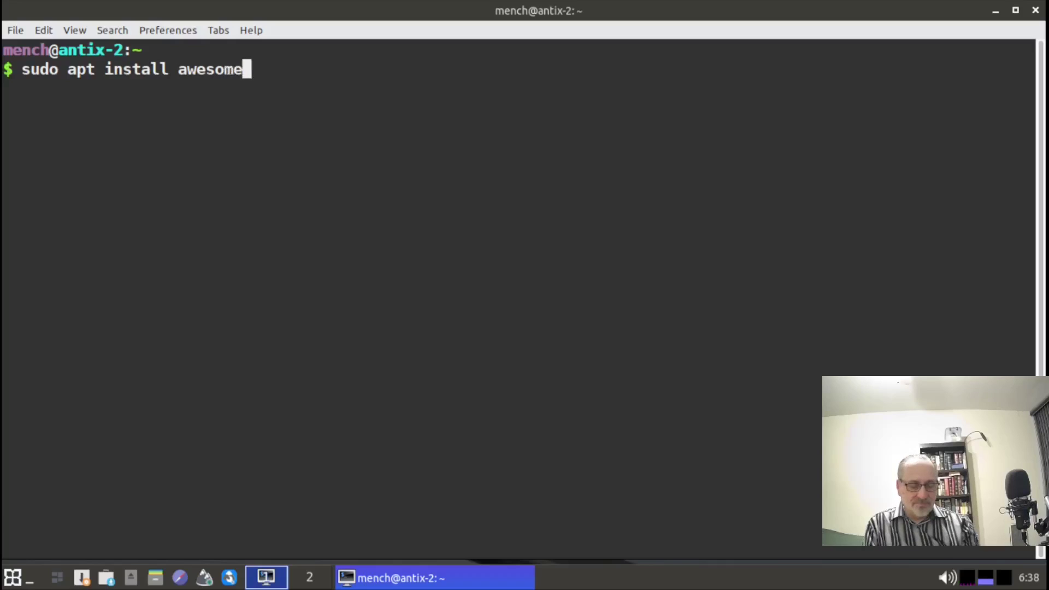
key("Return")
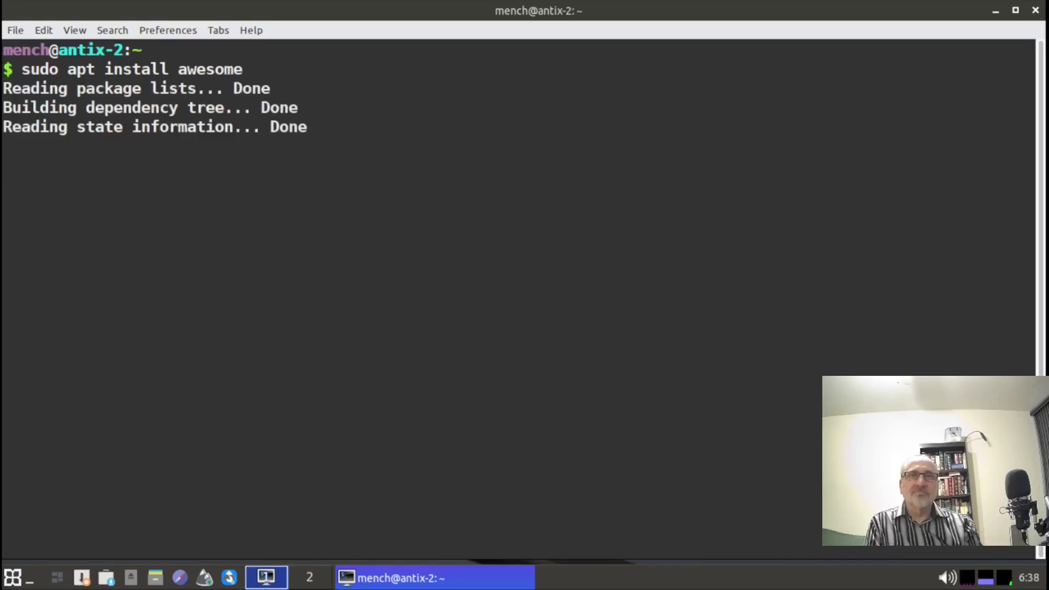
key("Return")
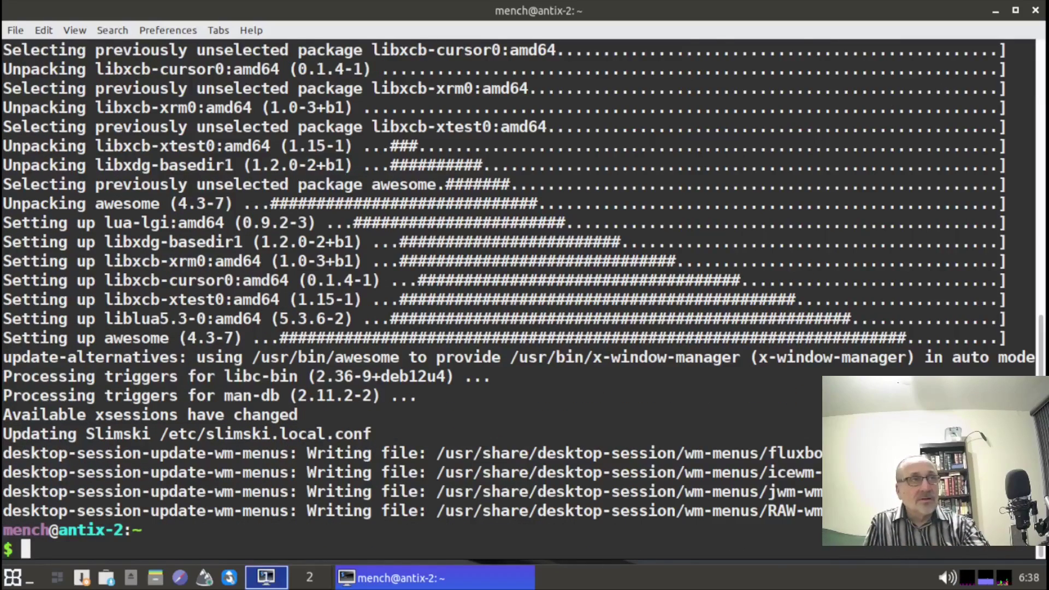
left_click(1037, 12)
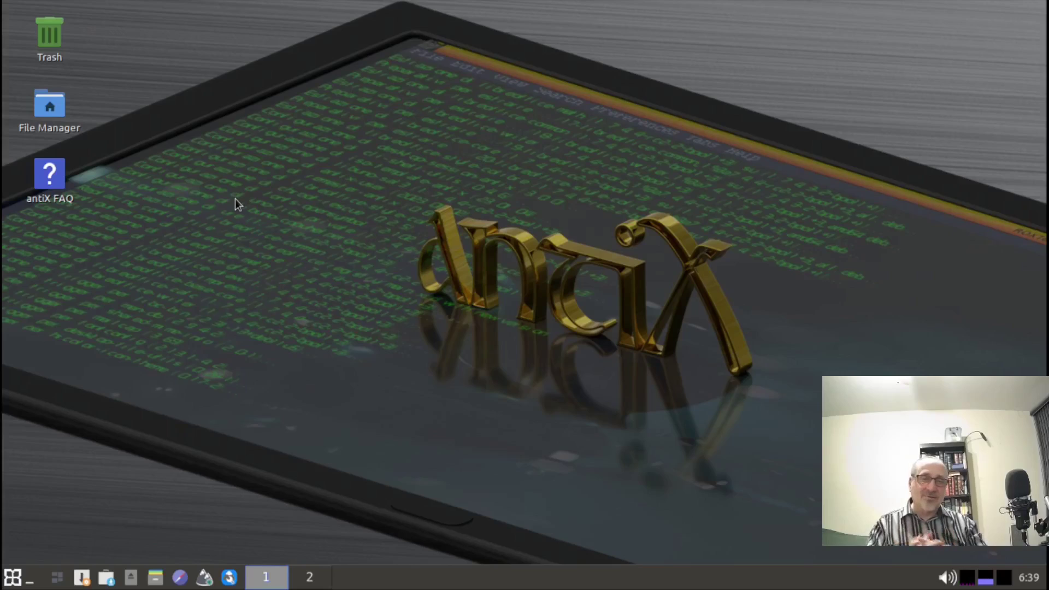
right_click(230, 133)
mouse_move(273, 331)
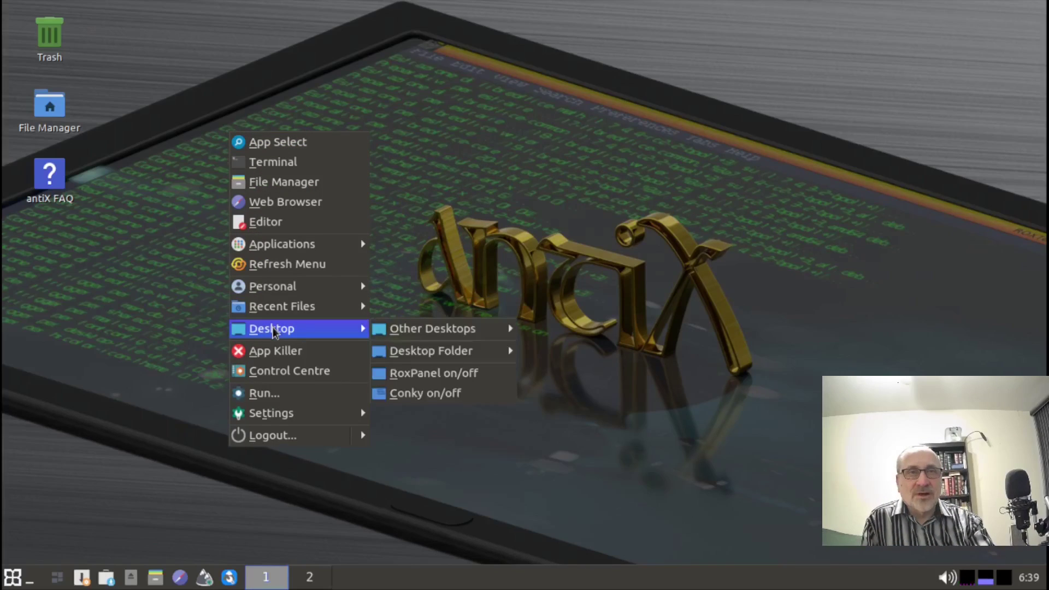
mouse_move(430, 340)
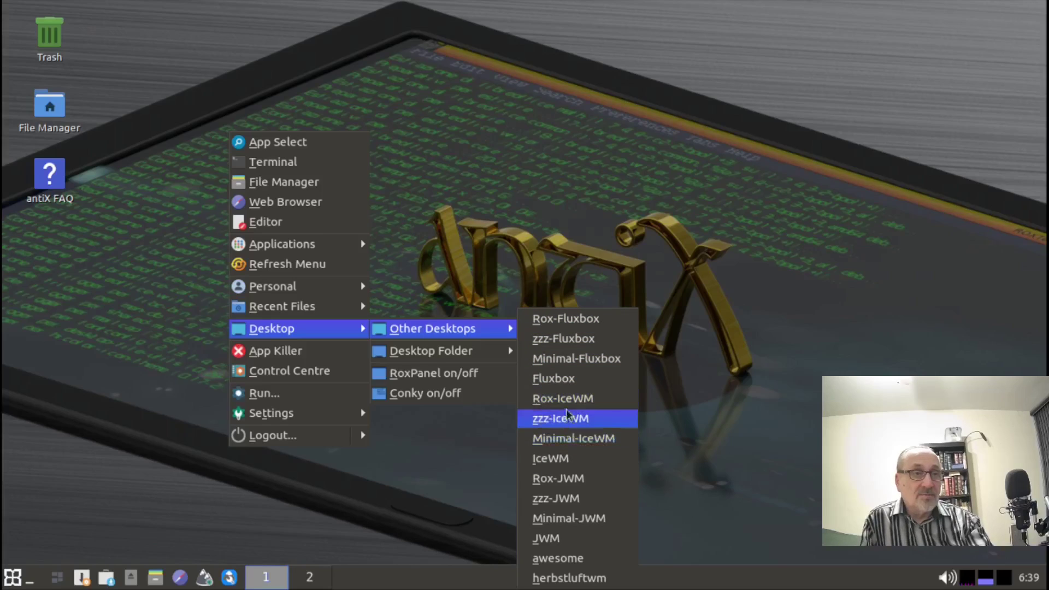
left_click(252, 11)
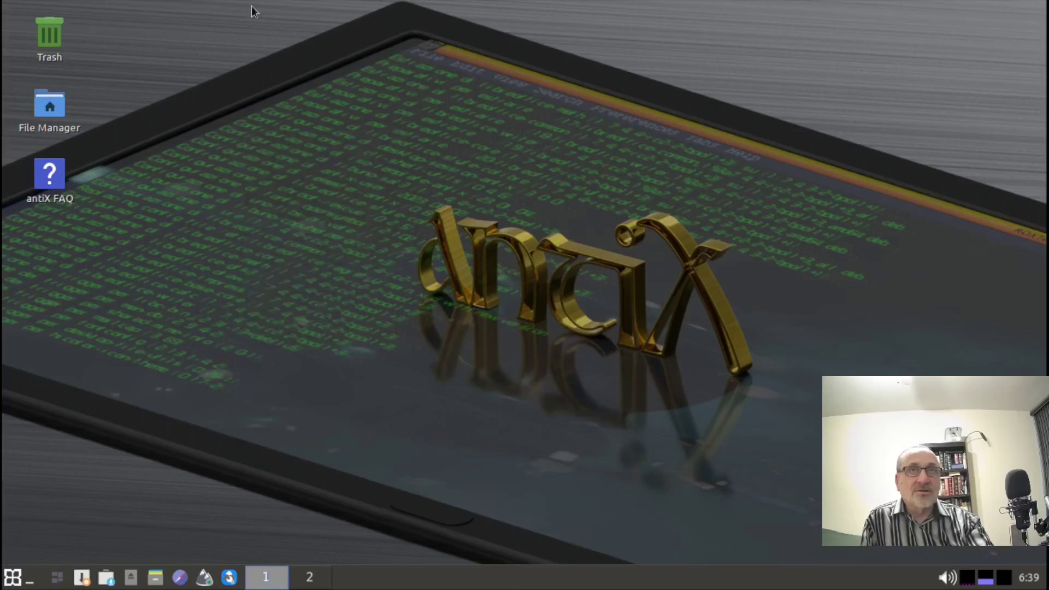
Switch the desktop session to awesome from the list of other desktops.
right_click(213, 7)
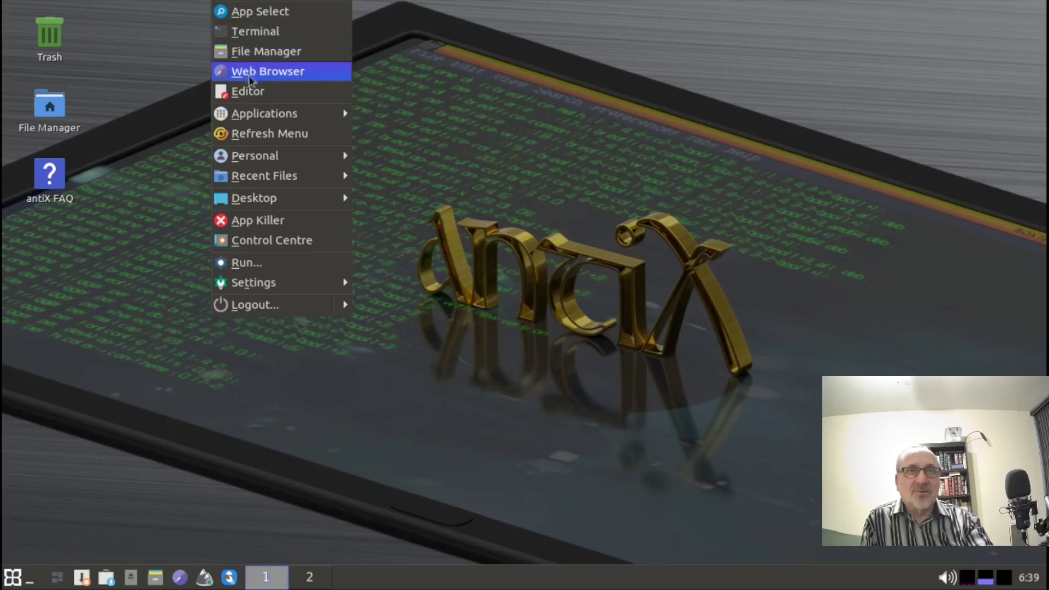
mouse_move(254, 199)
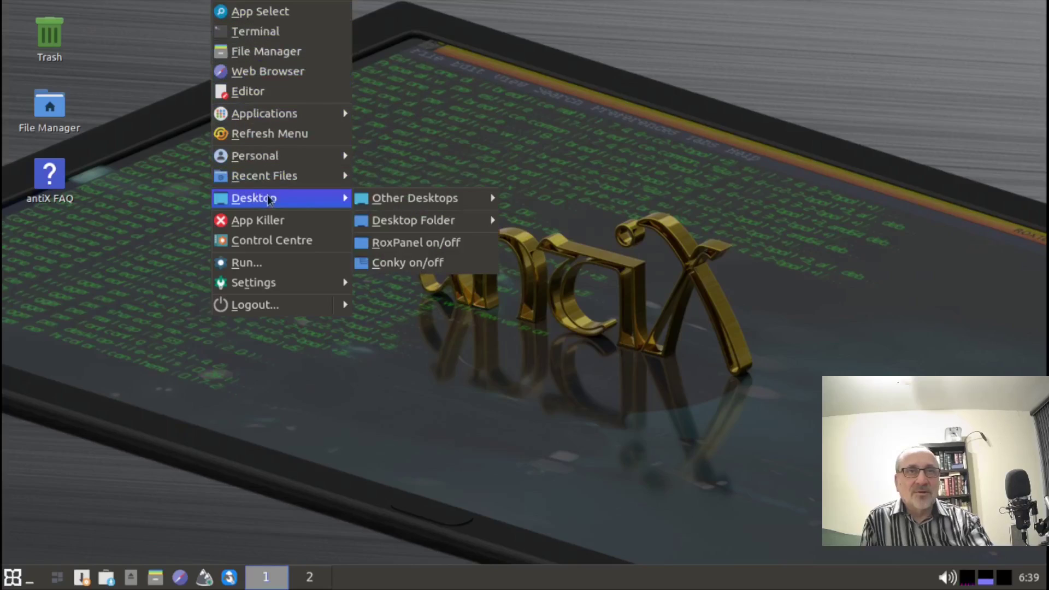
mouse_move(407, 200)
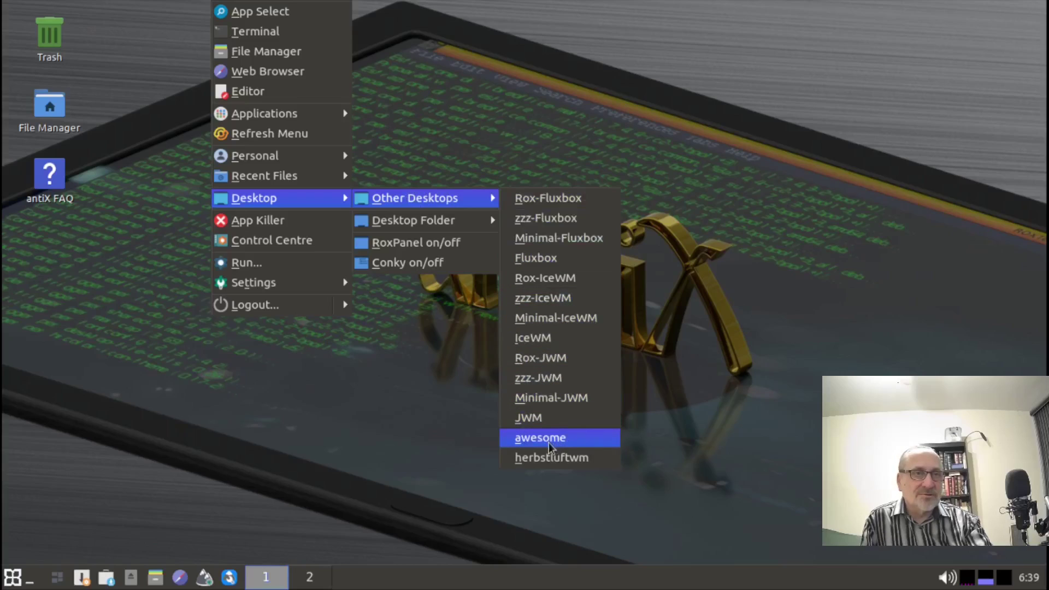
left_click(590, 438)
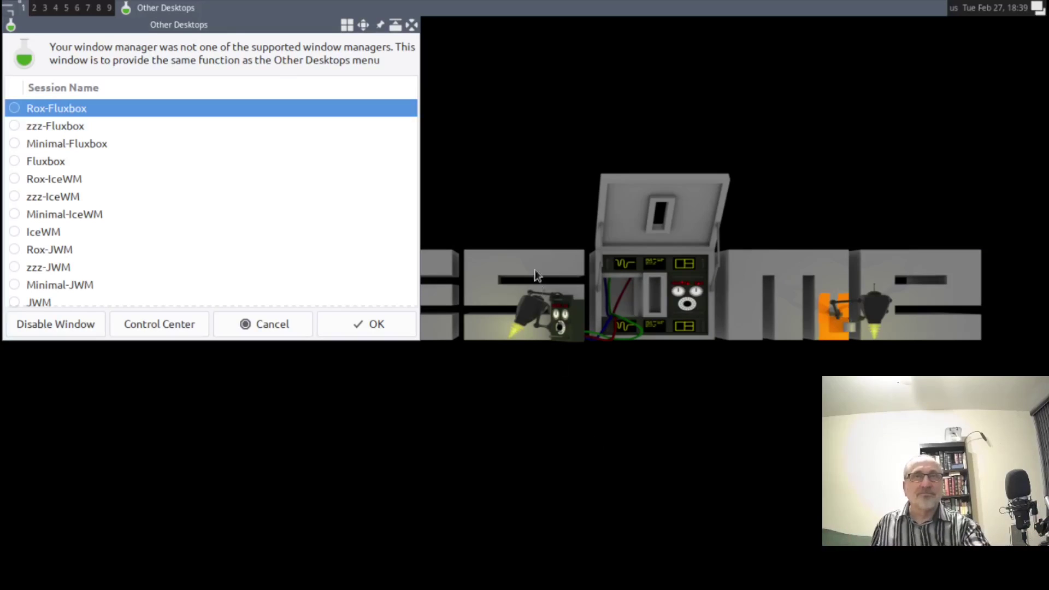
Close the Other Desktops window and change the current workspace to the next window layout.
left_click(412, 25)
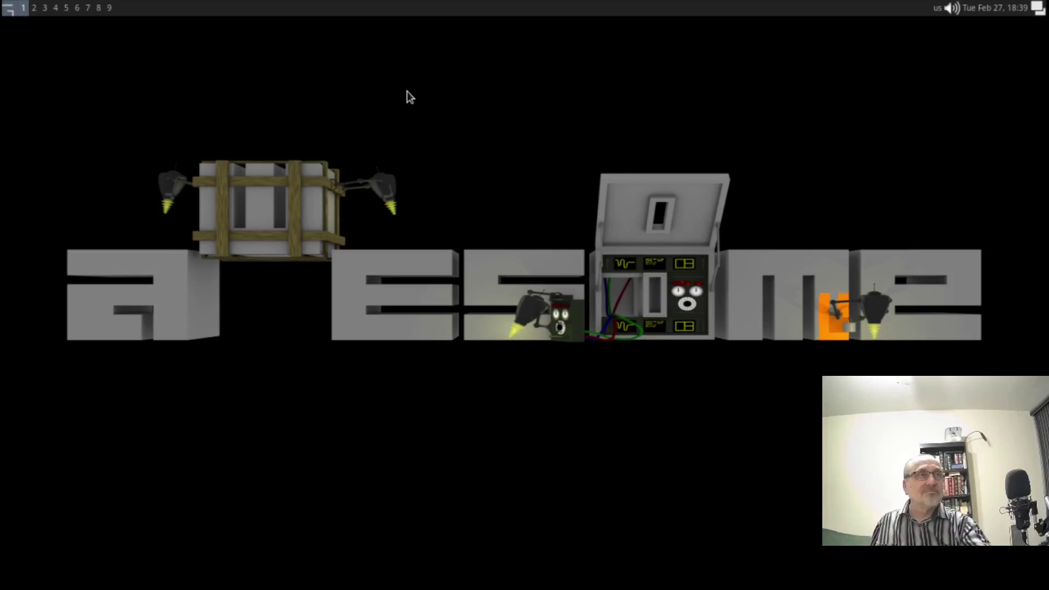
left_click(1039, 8)
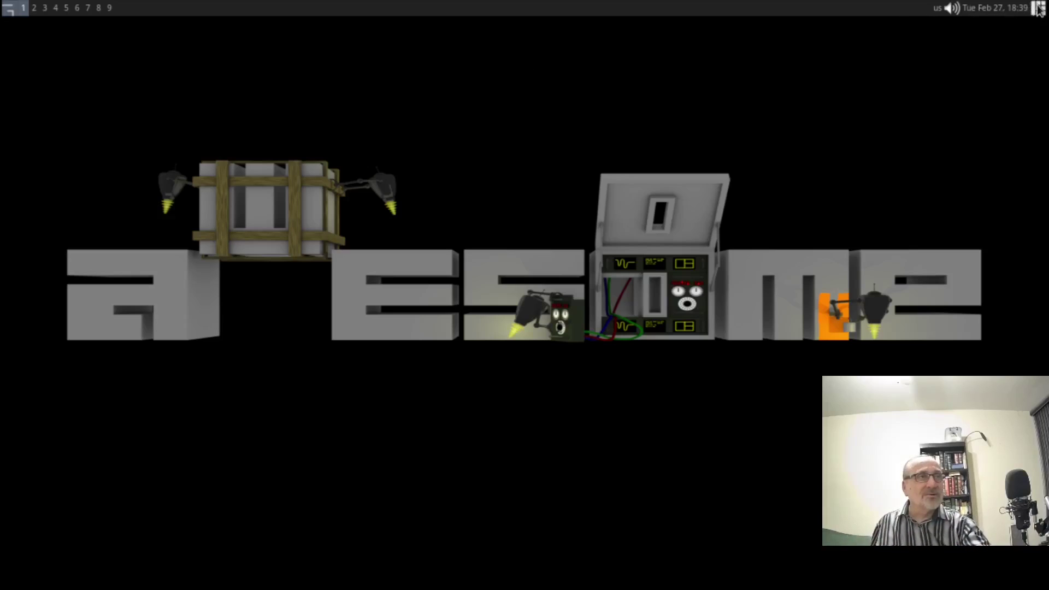
left_click(952, 10)
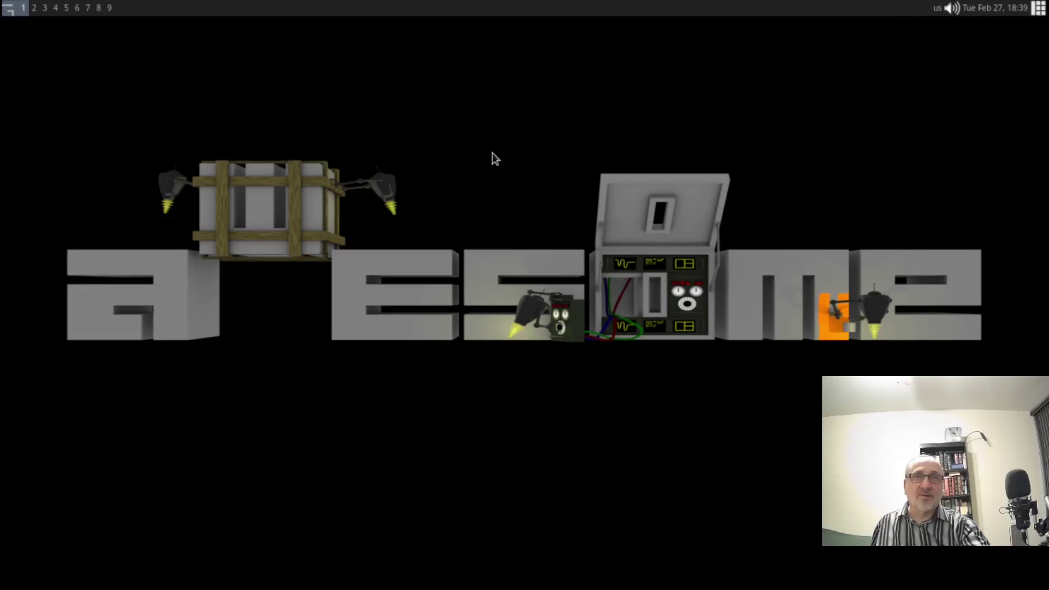
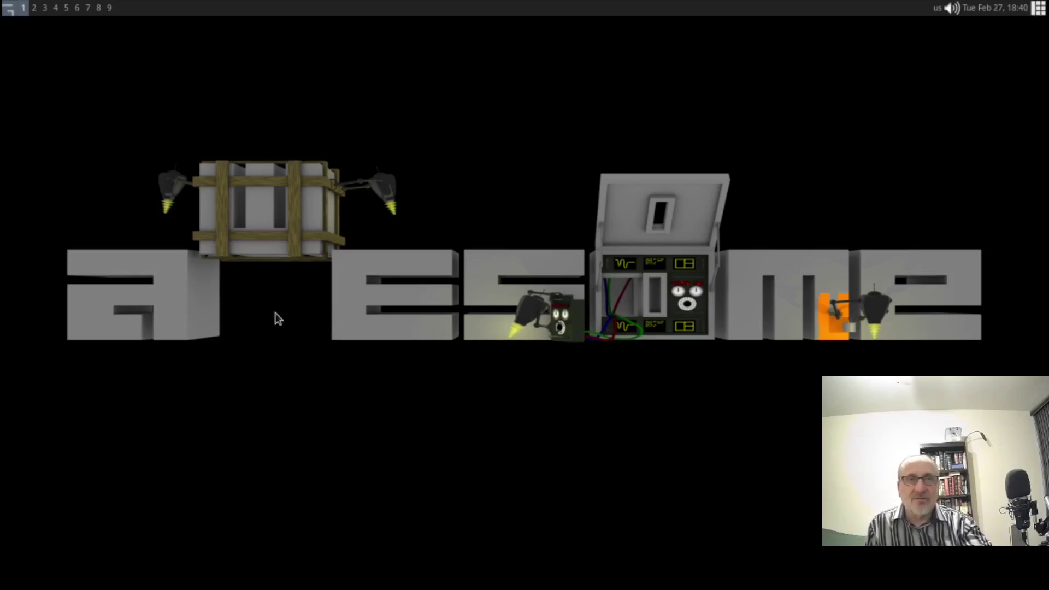
Examine the awesome desktop menu, including its awesome submenu and the Debian submenus for applications and games, and dismiss it.
right_click(271, 283)
mouse_move(280, 287)
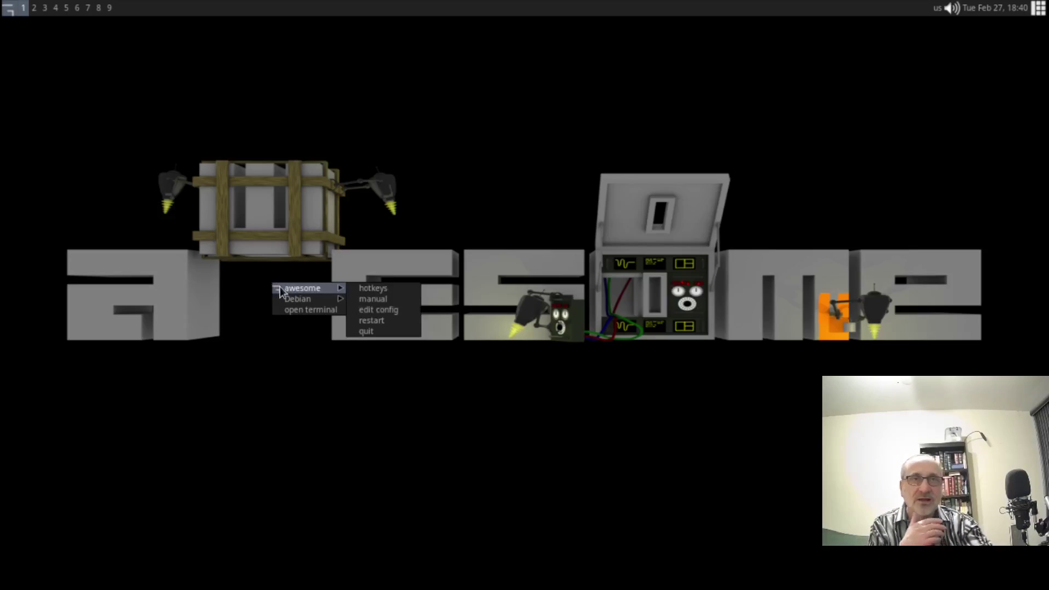
right_click(218, 368)
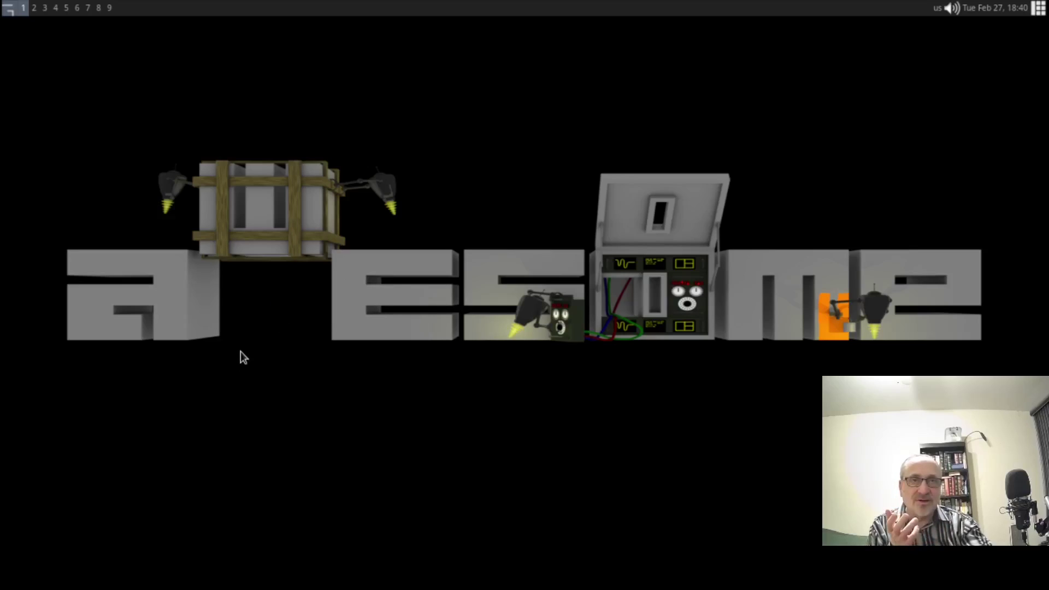
right_click(243, 357)
mouse_move(245, 366)
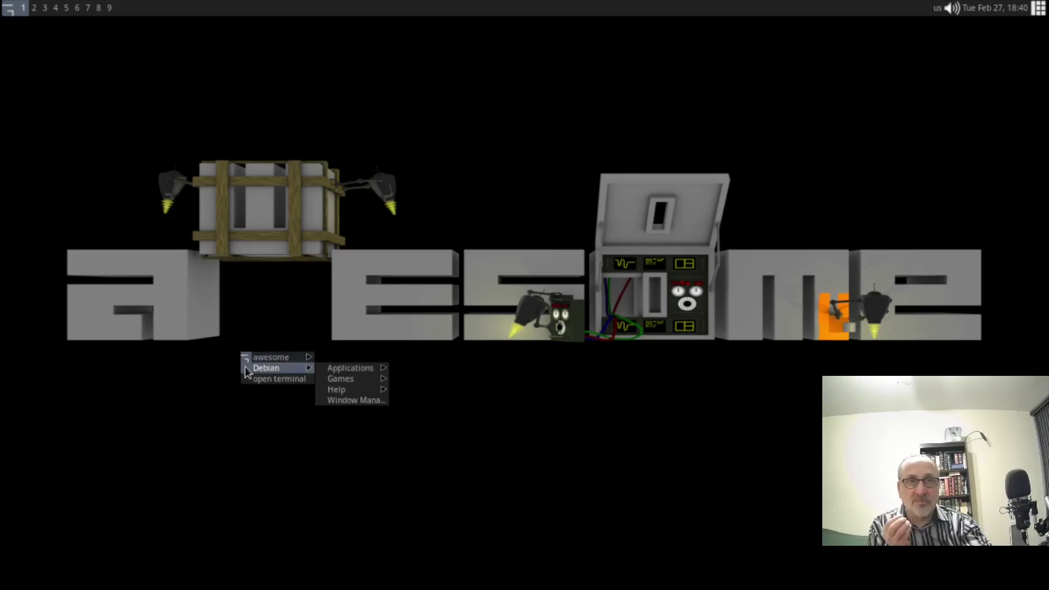
mouse_move(339, 364)
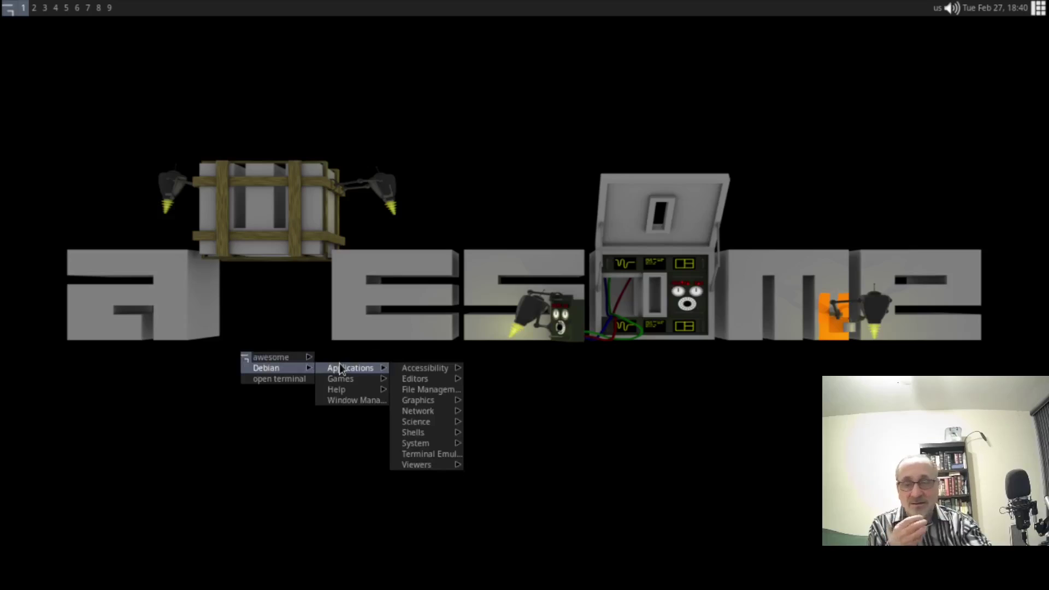
mouse_move(413, 414)
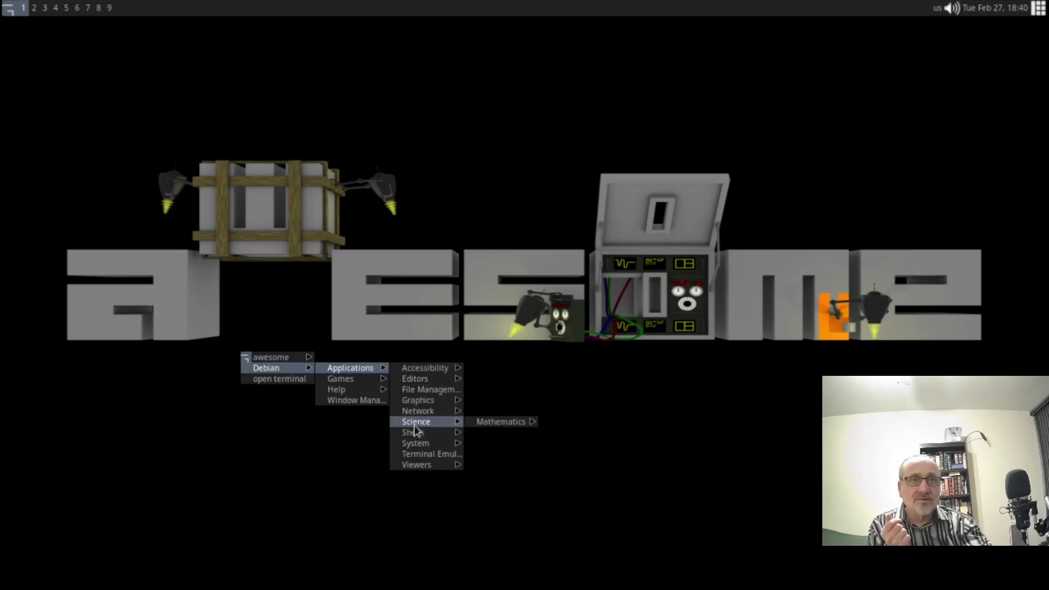
mouse_move(365, 384)
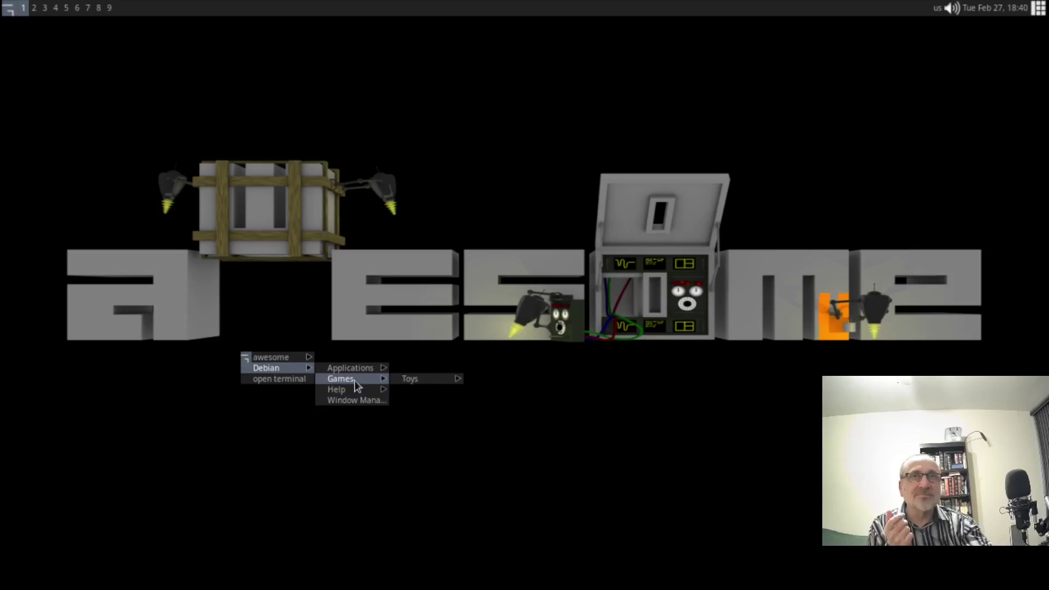
mouse_move(412, 378)
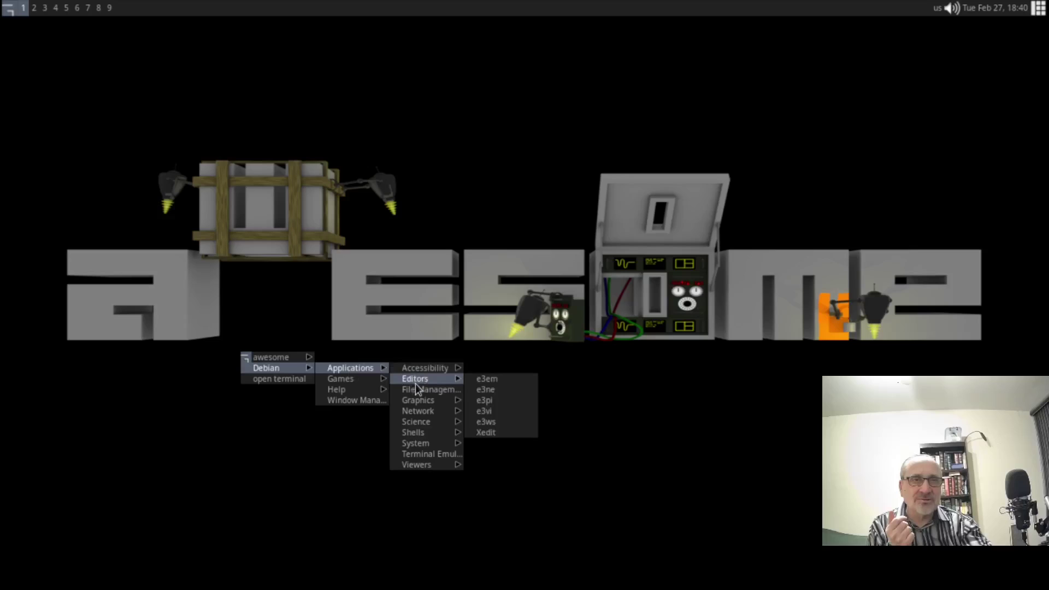
left_click(649, 431)
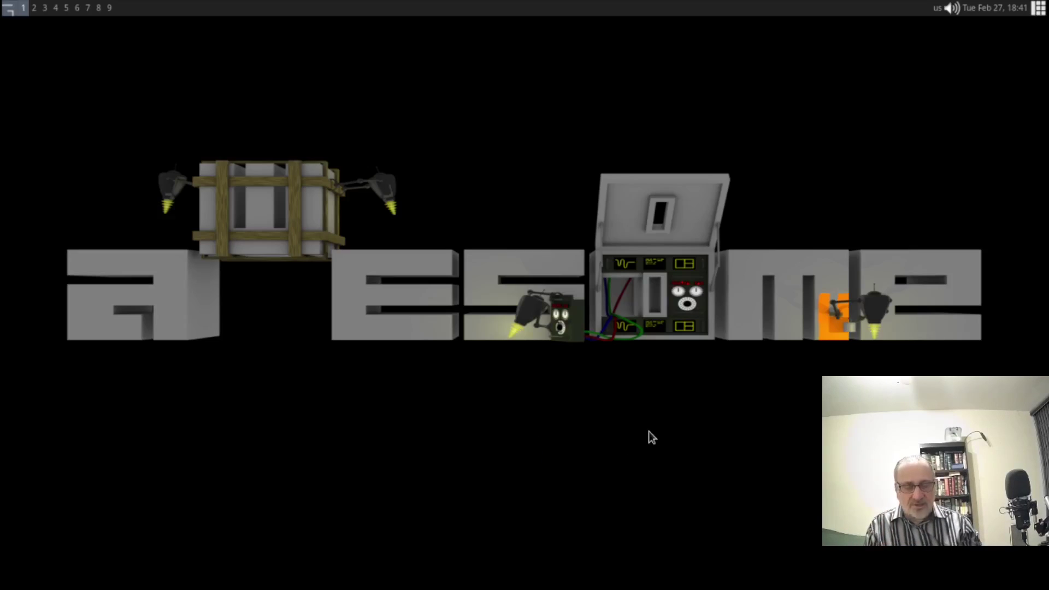
Launch LibreWolf from the application launcher with the search text "librew".
key("super+p")
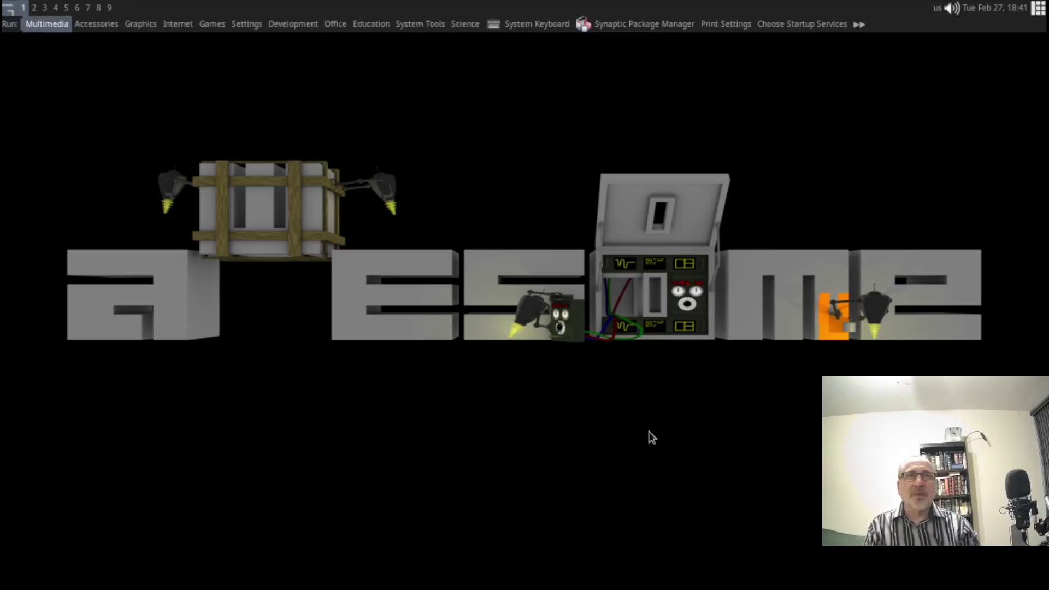
type("lib")
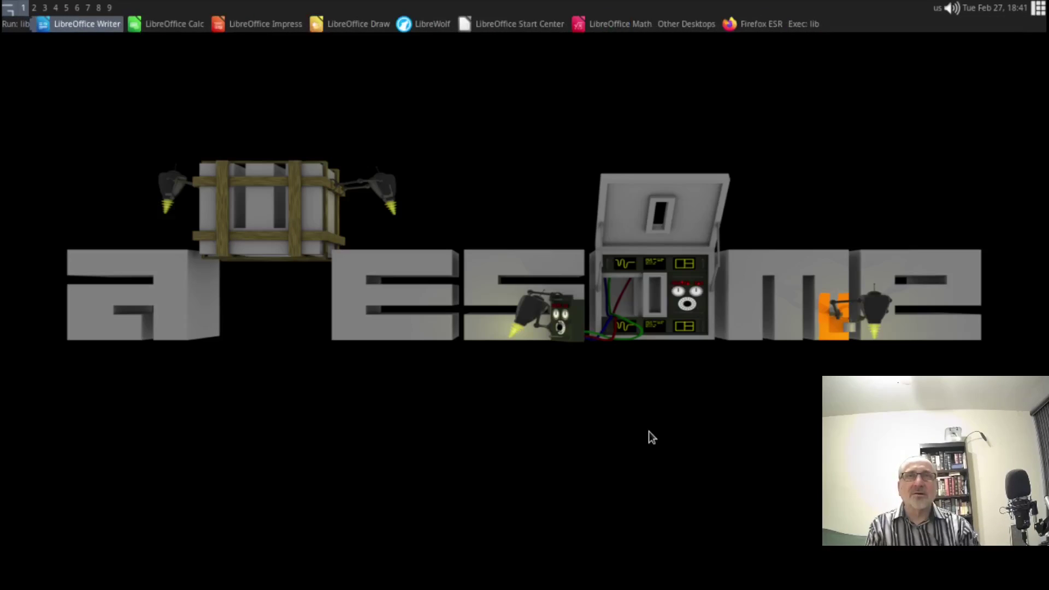
type("rew")
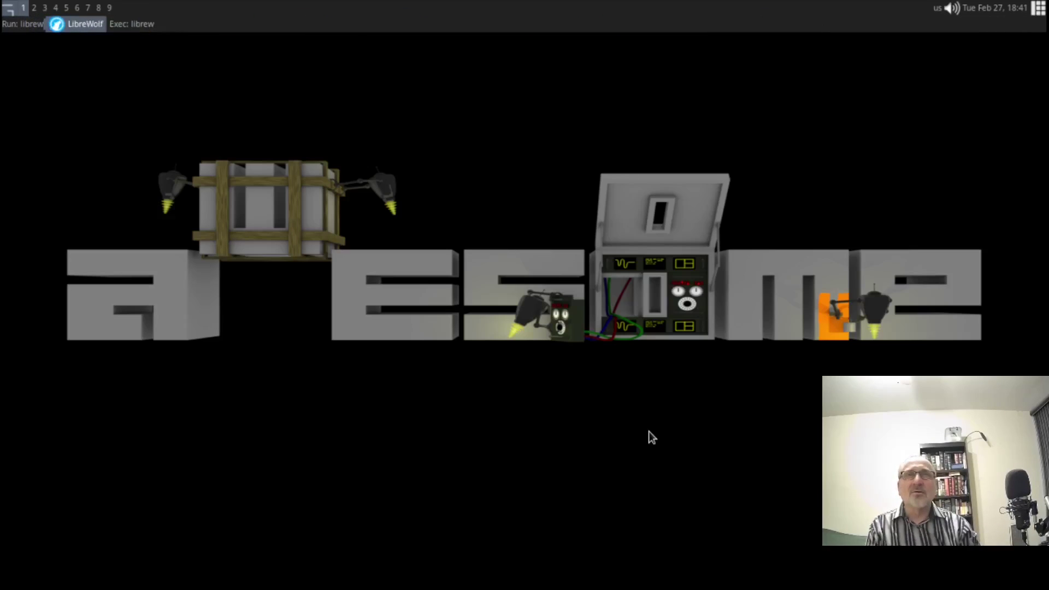
key("Return")
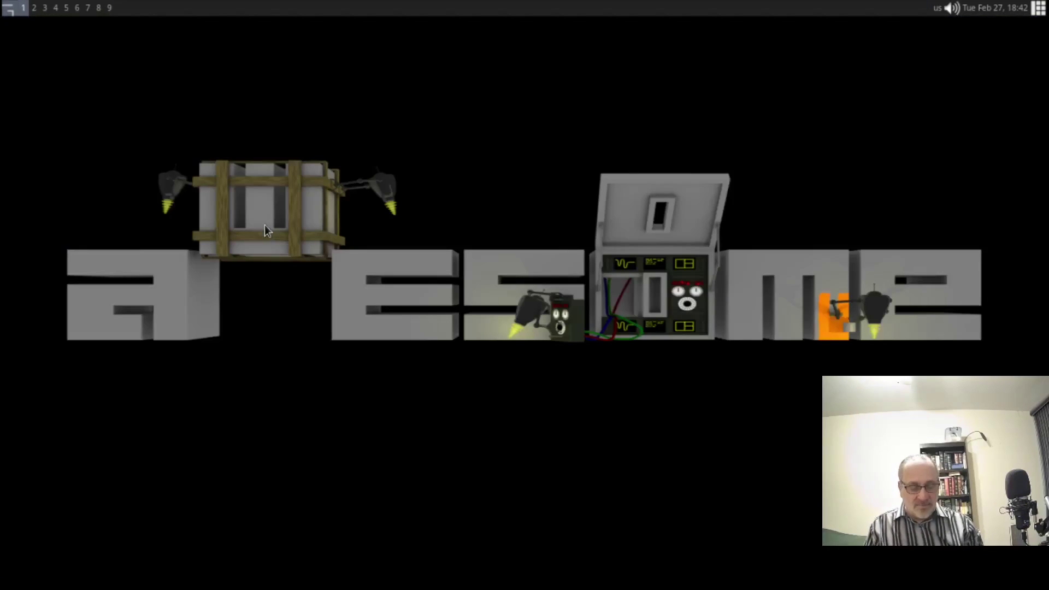
Check the system's resource usage with "htop" in a new terminal and close that terminal.
key("super+Return")
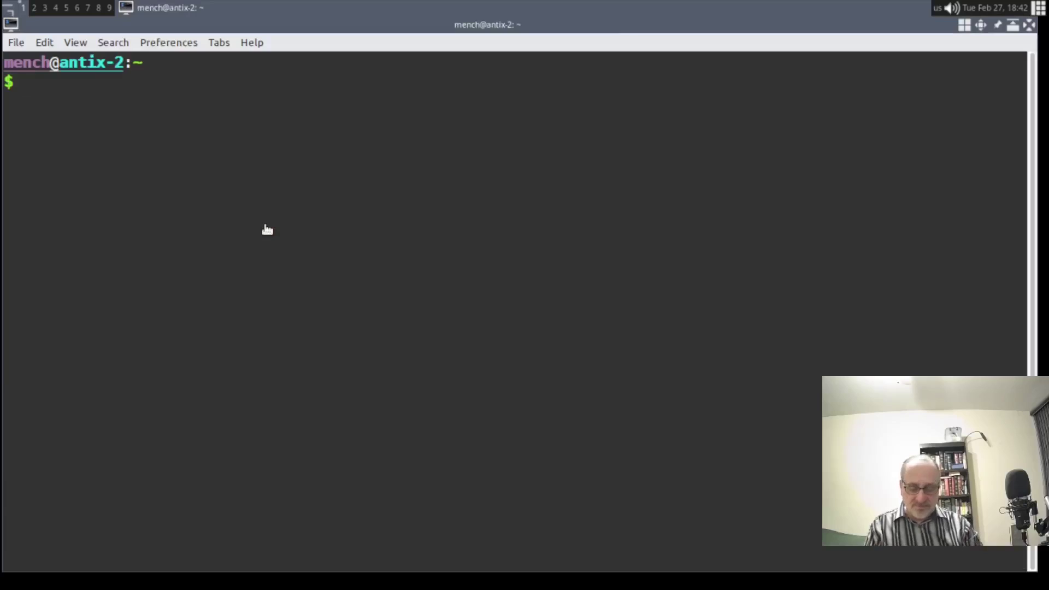
type("htop")
key("Return")
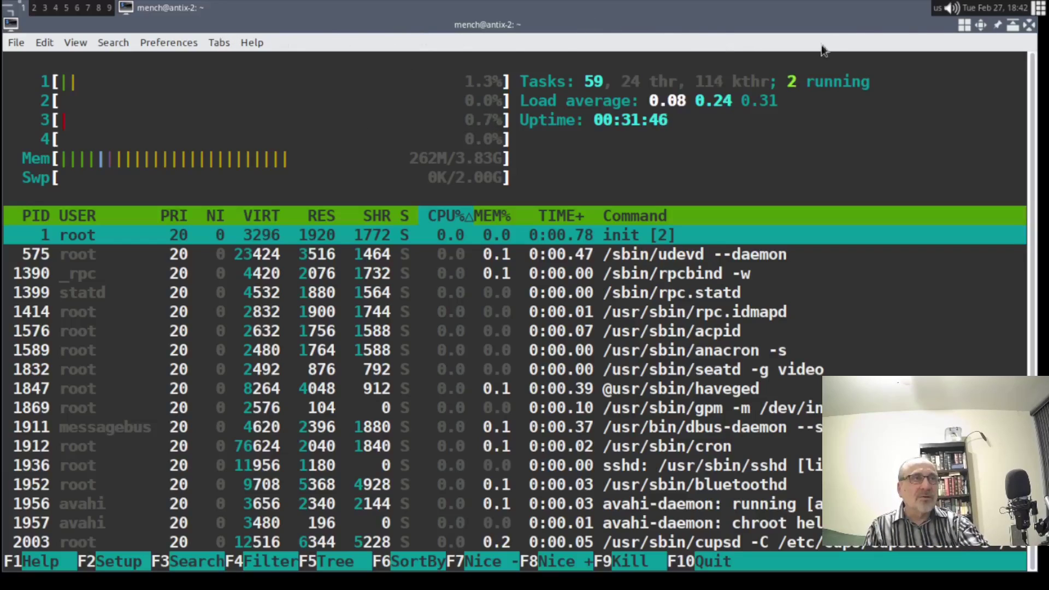
left_click(1028, 27)
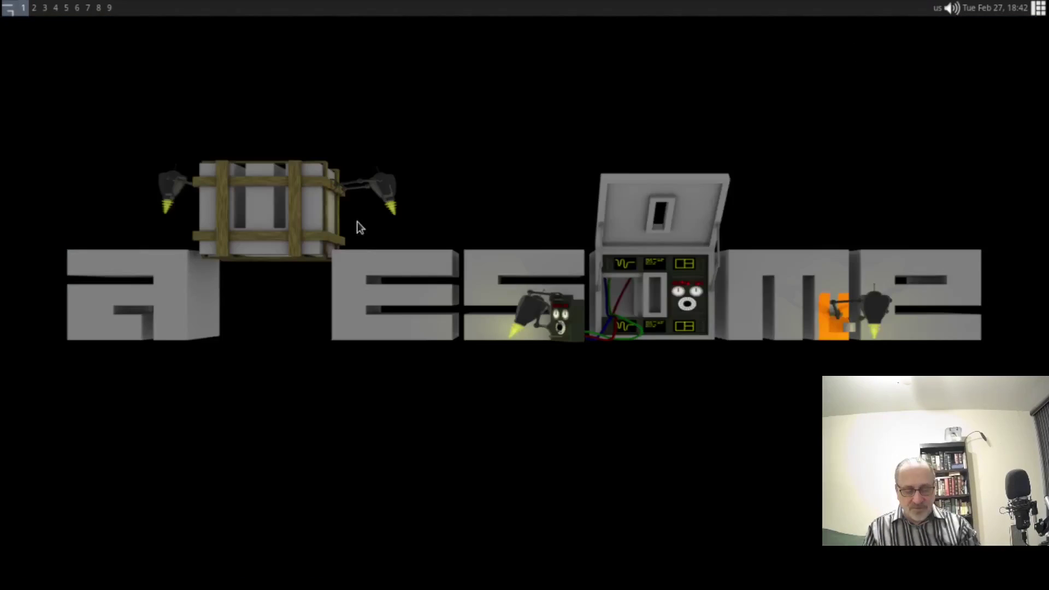
Search the application launcher for "xter" and open ROXTerm.
type("x")
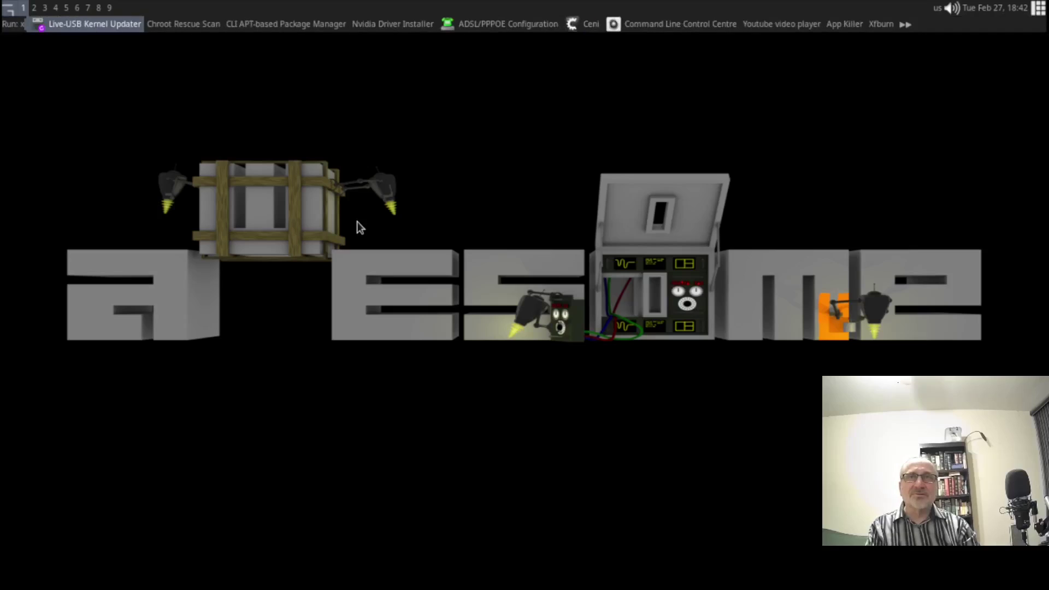
type("t")
key("BackSpace")
type("ter")
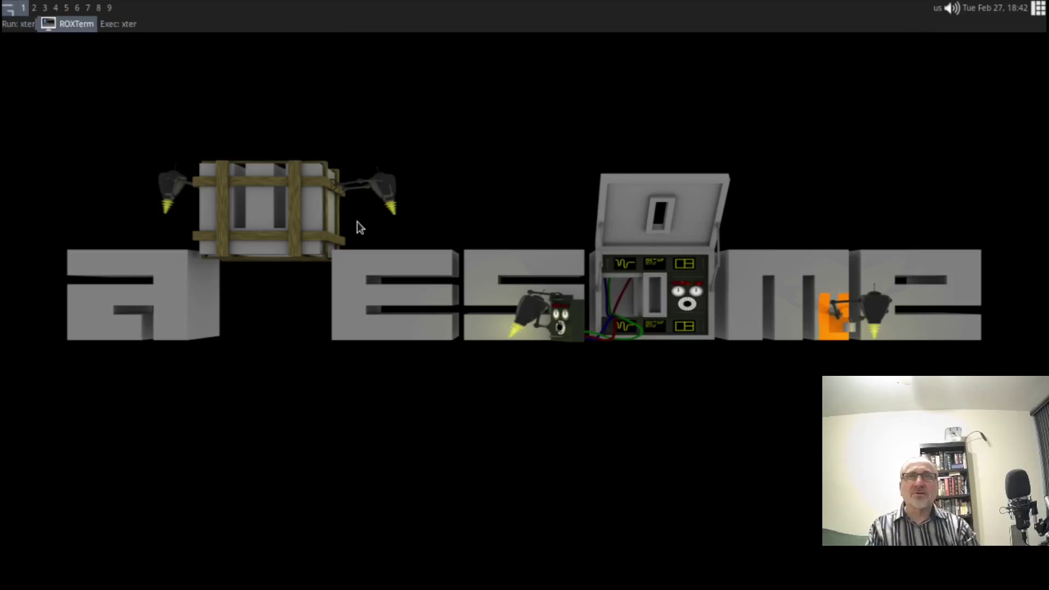
key("Return")
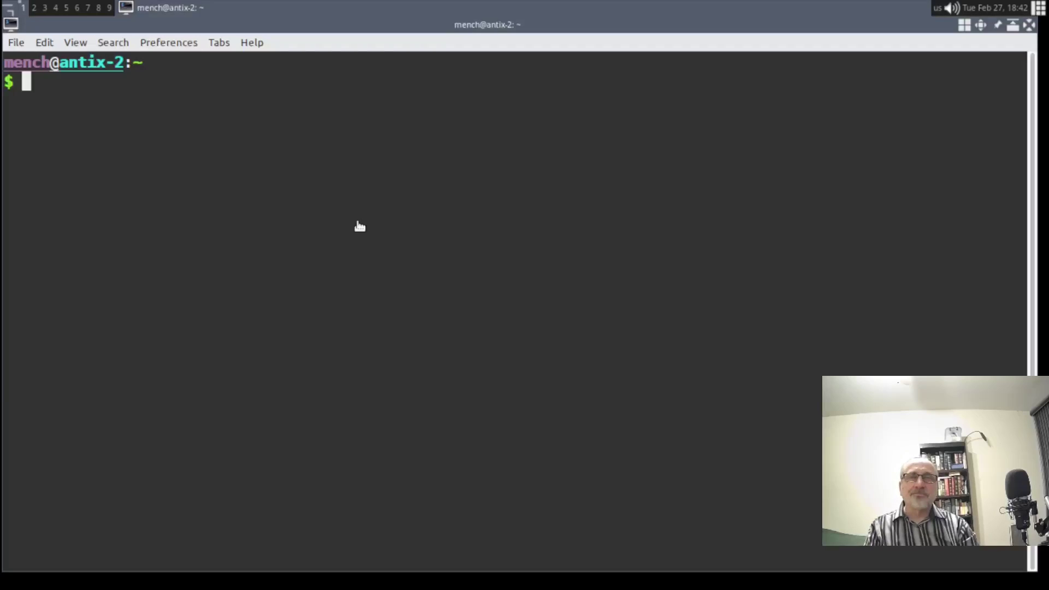
Install the xterm package with "sudo apt install xterm".
type("sudo apt i")
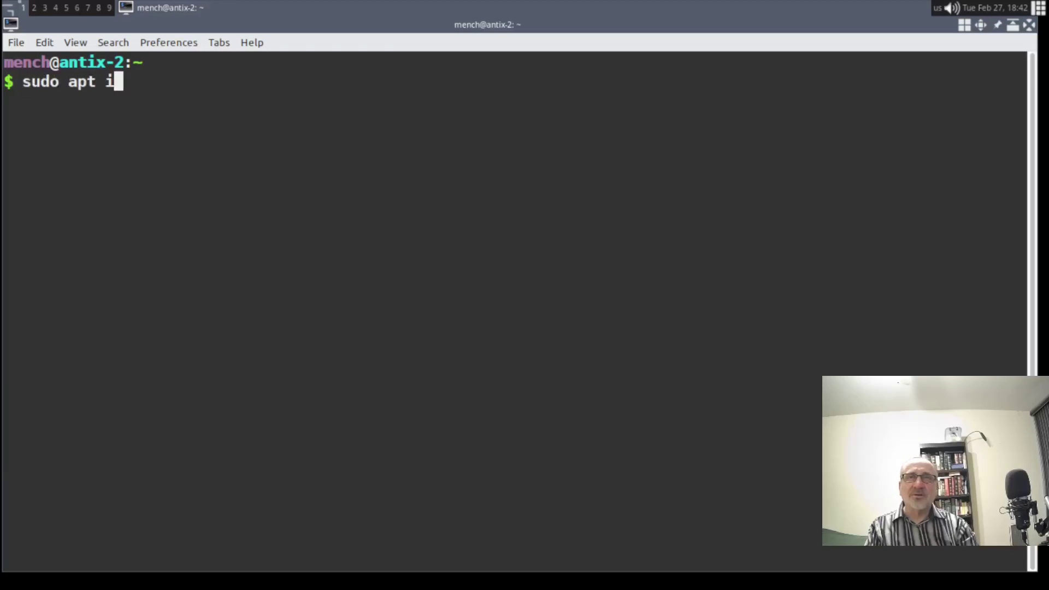
type("nstall xterm")
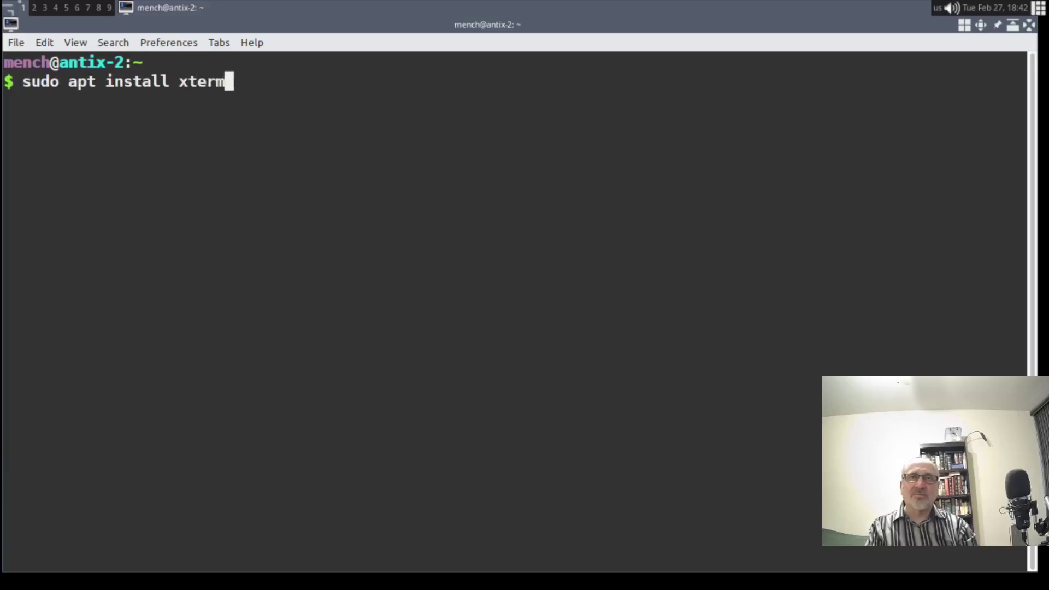
key("Return")
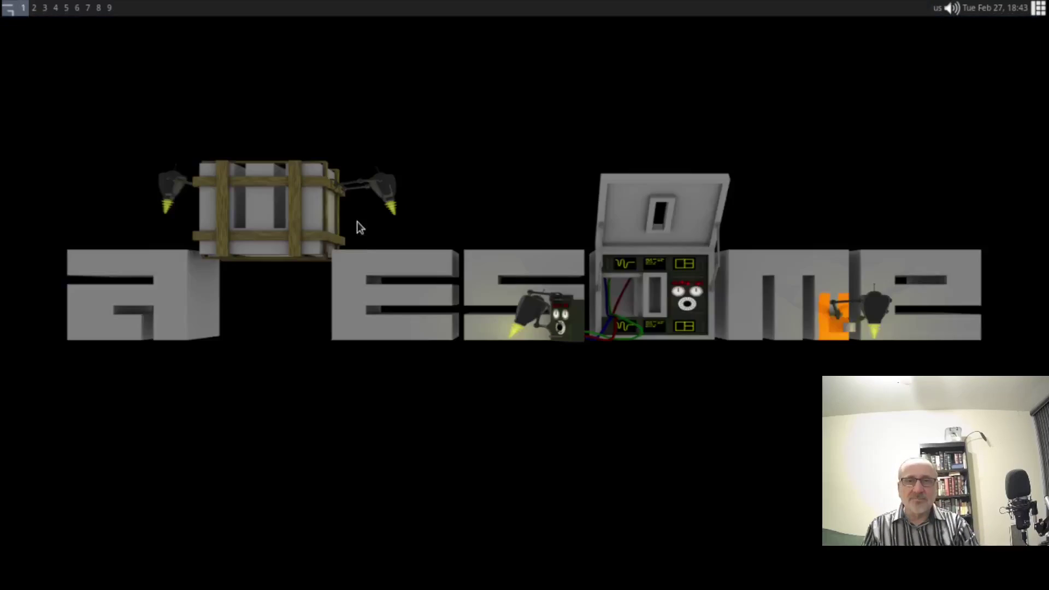
Look for the XTerm entry in the application launcher with the search text "xter".
key("super+p")
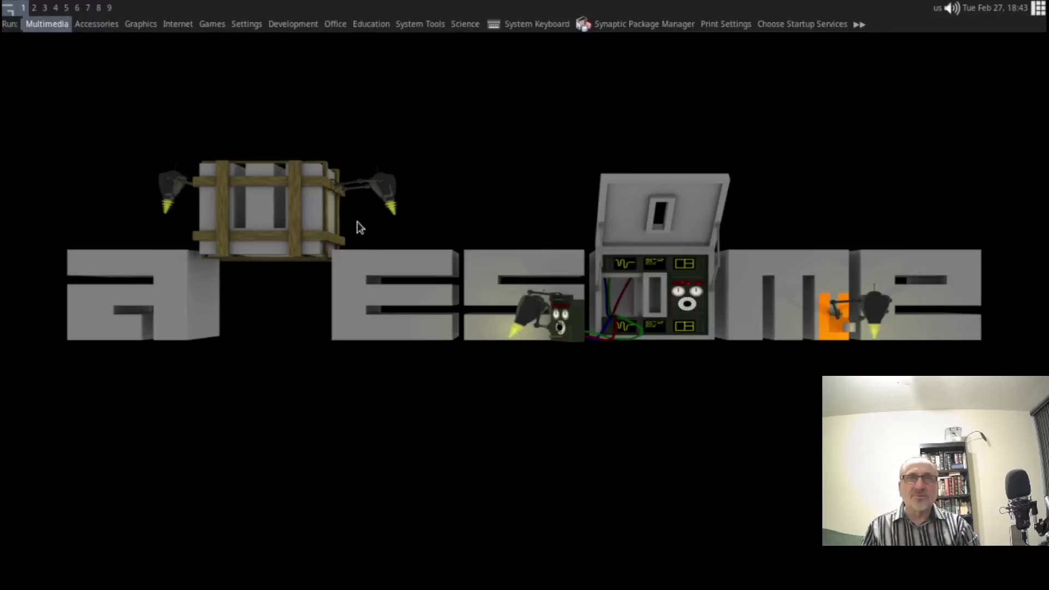
type("xter")
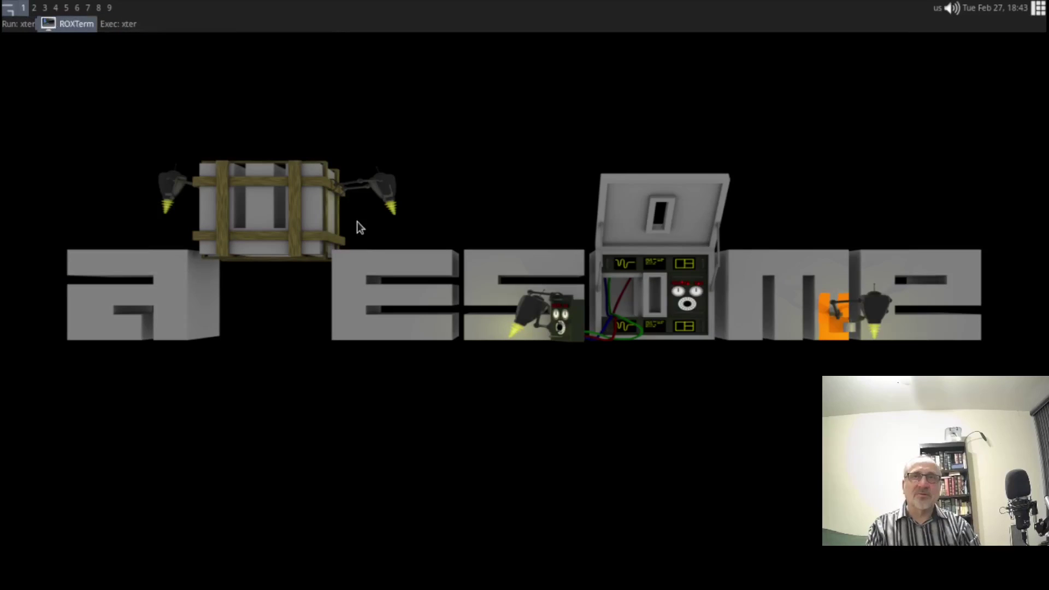
key("Return")
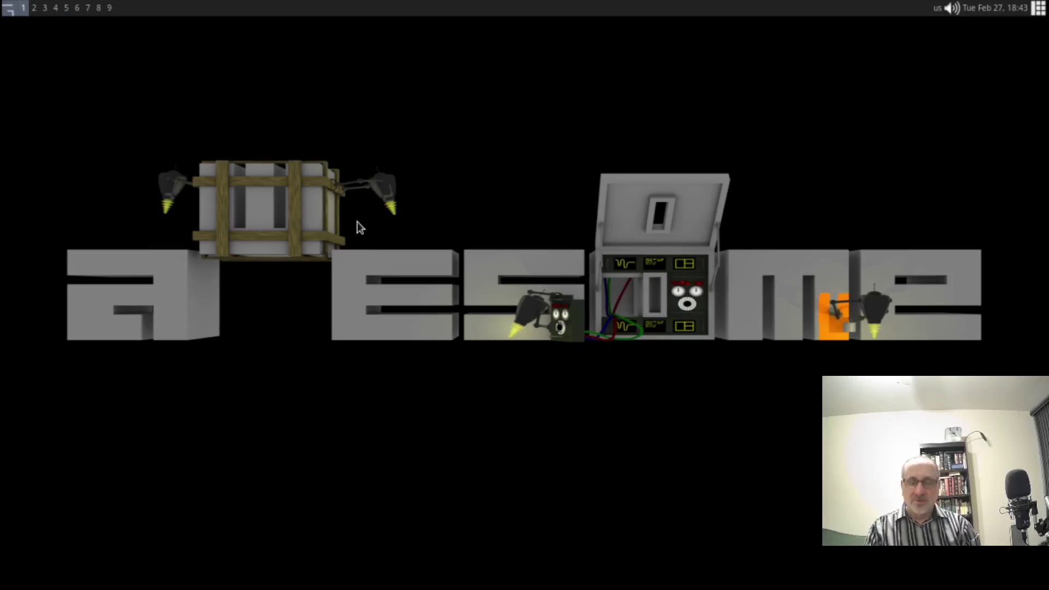
Restart the awesome window manager to reload its application list.
right_click(275, 277)
mouse_move(307, 281)
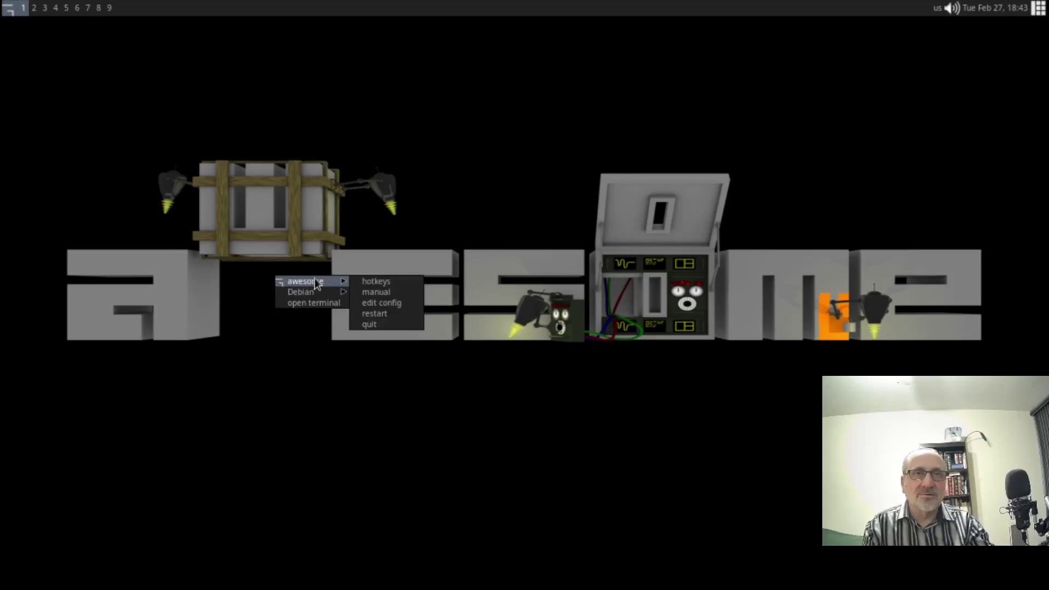
left_click(396, 313)
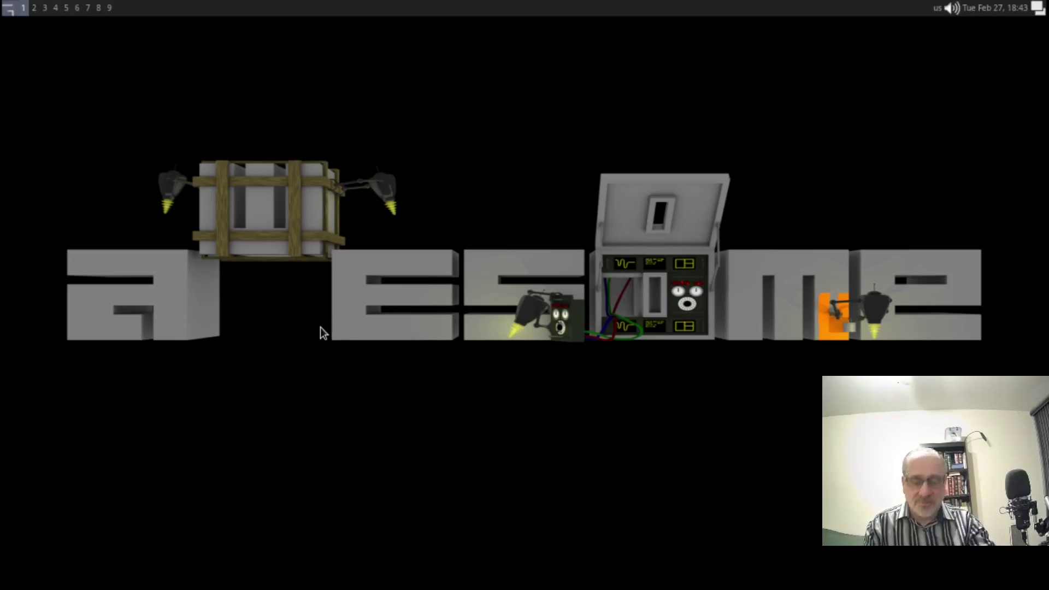
Launch XTerm from the application launcher with the search text "xter".
key("super+p")
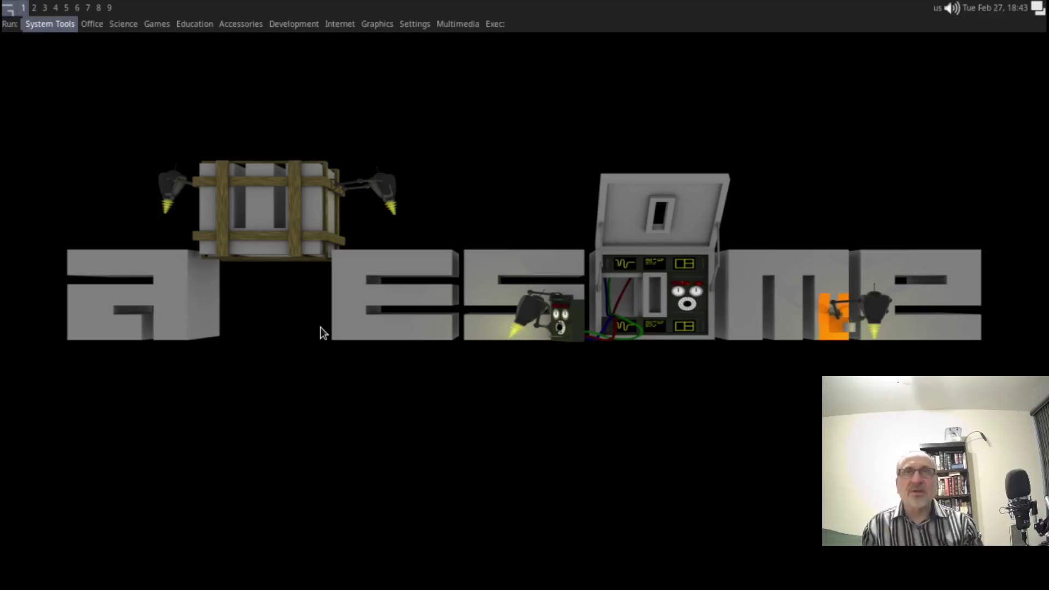
type("xter")
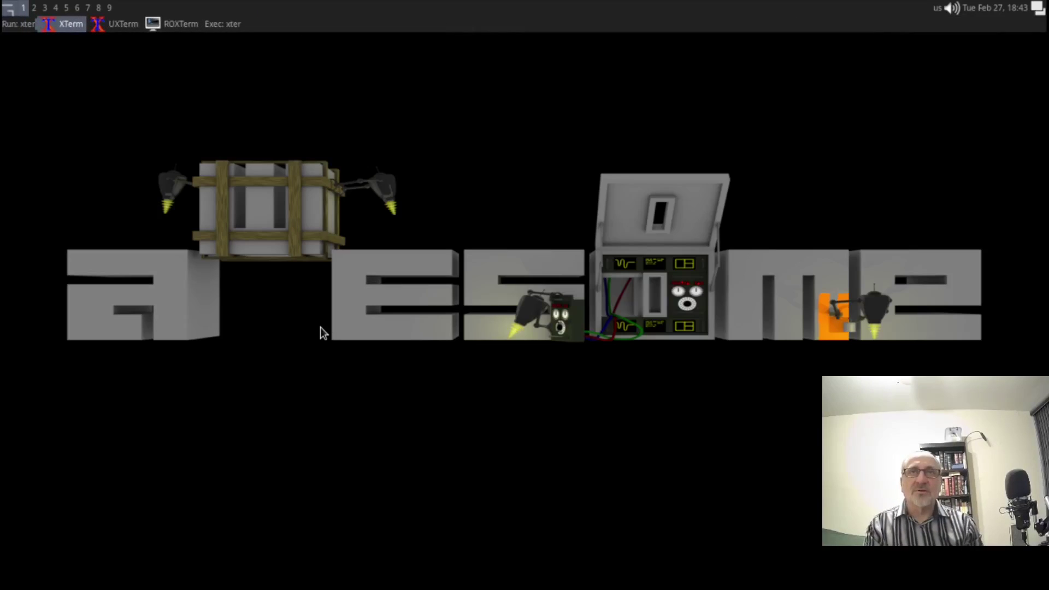
key("Return")
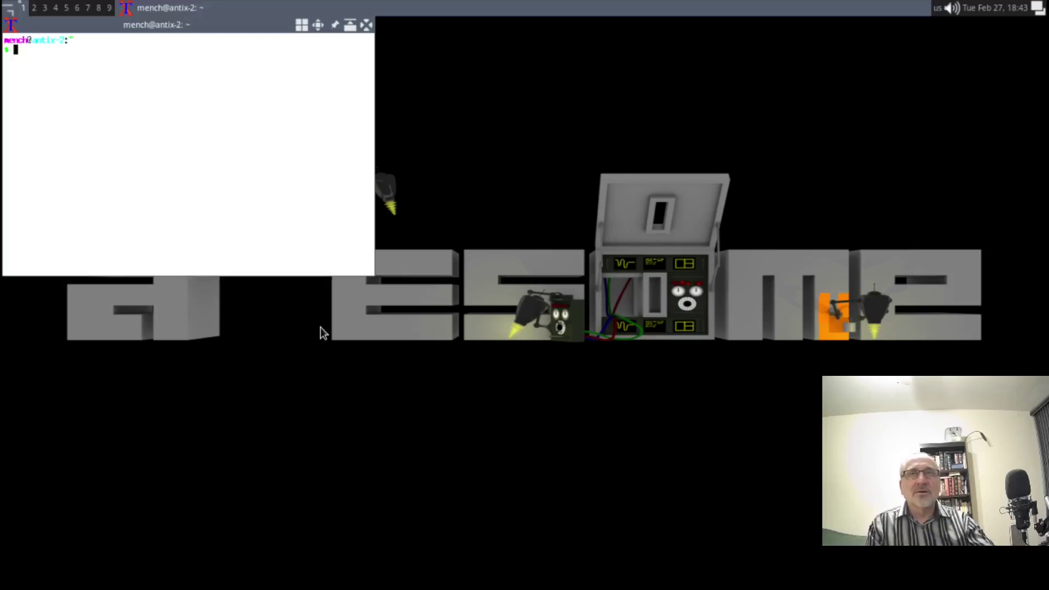
Change the workspace from the floating to the grid layout so XTerm fills the screen, and run "htop" in it.
key("alt+F10")
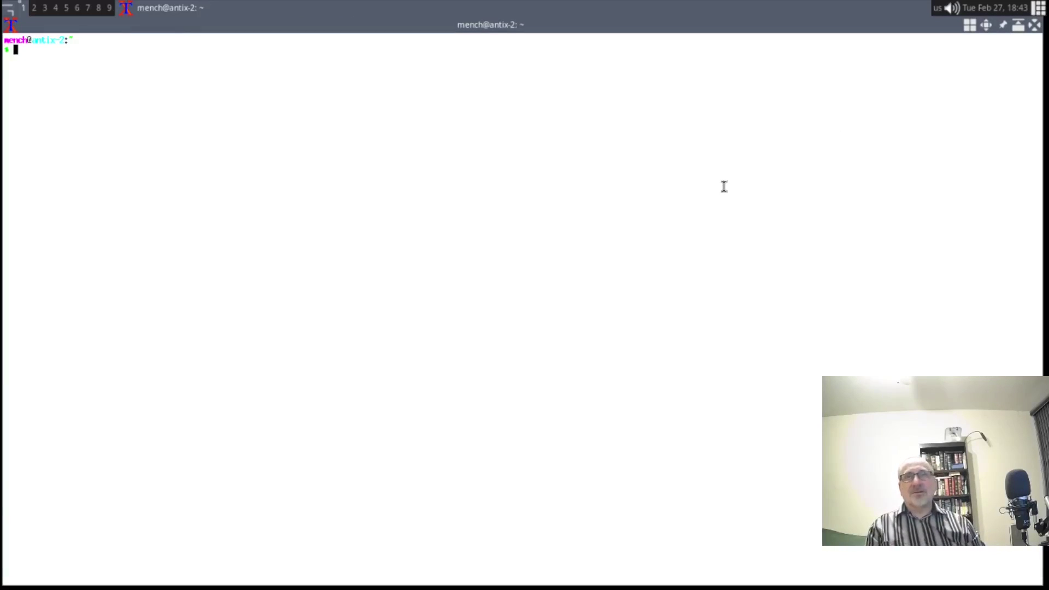
type("htop")
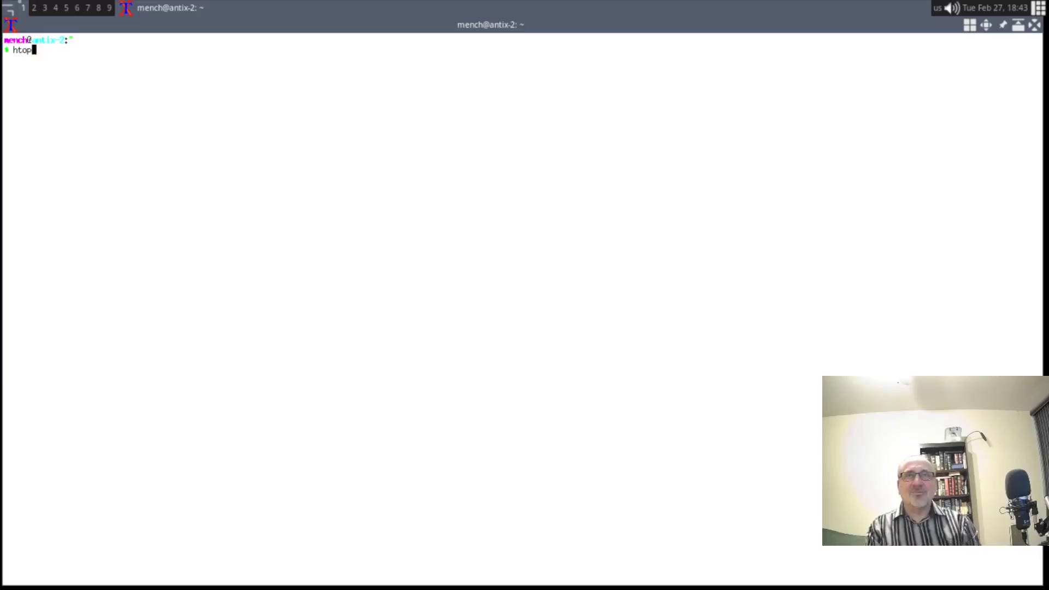
key("Return")
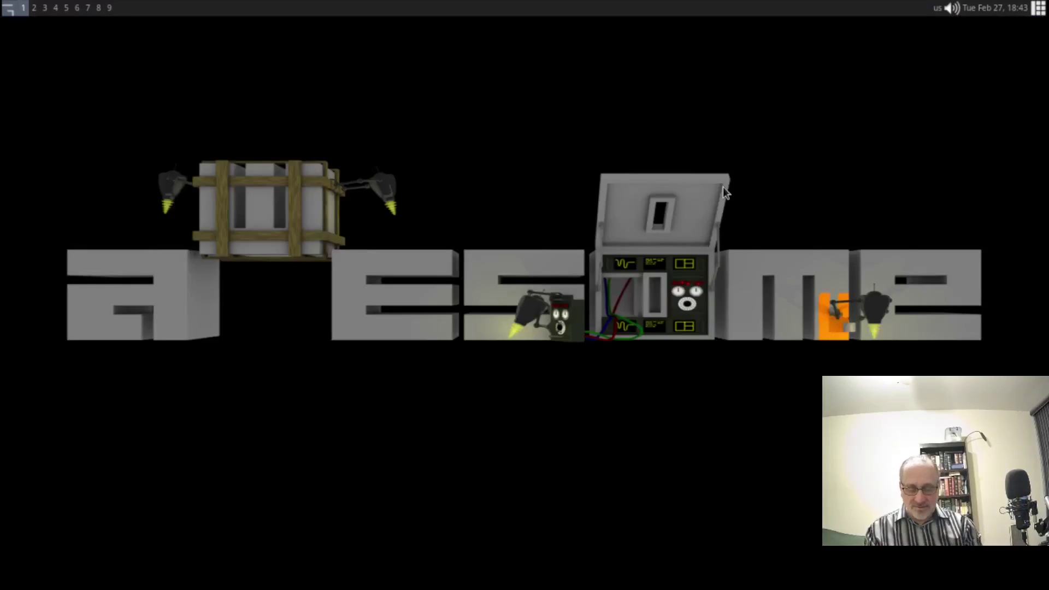
Open the default terminal, check resource usage again with "htop", and quit the monitor.
key("super+Return")
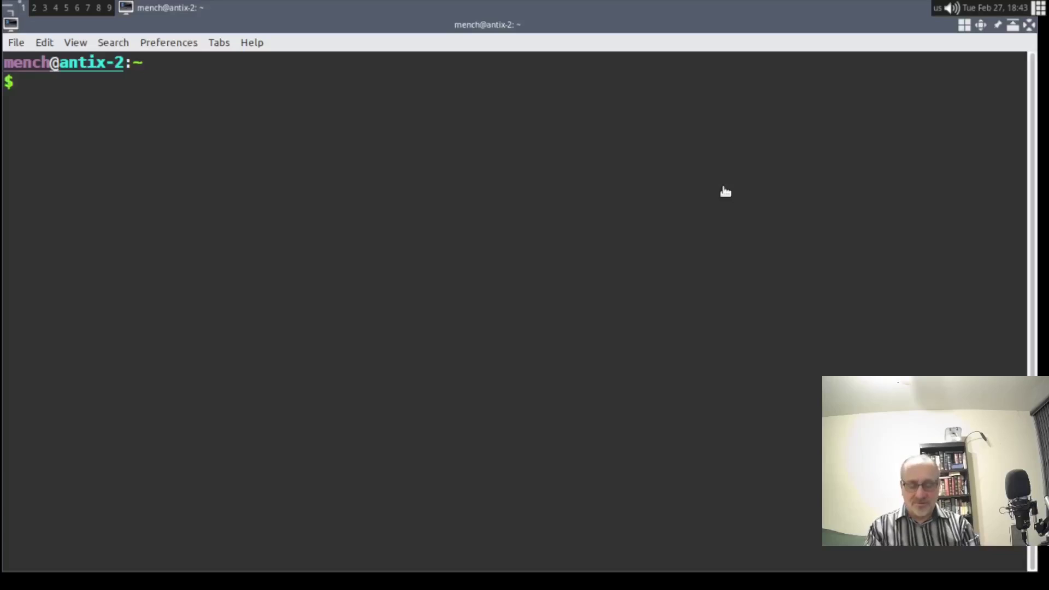
type("htop")
key("Return")
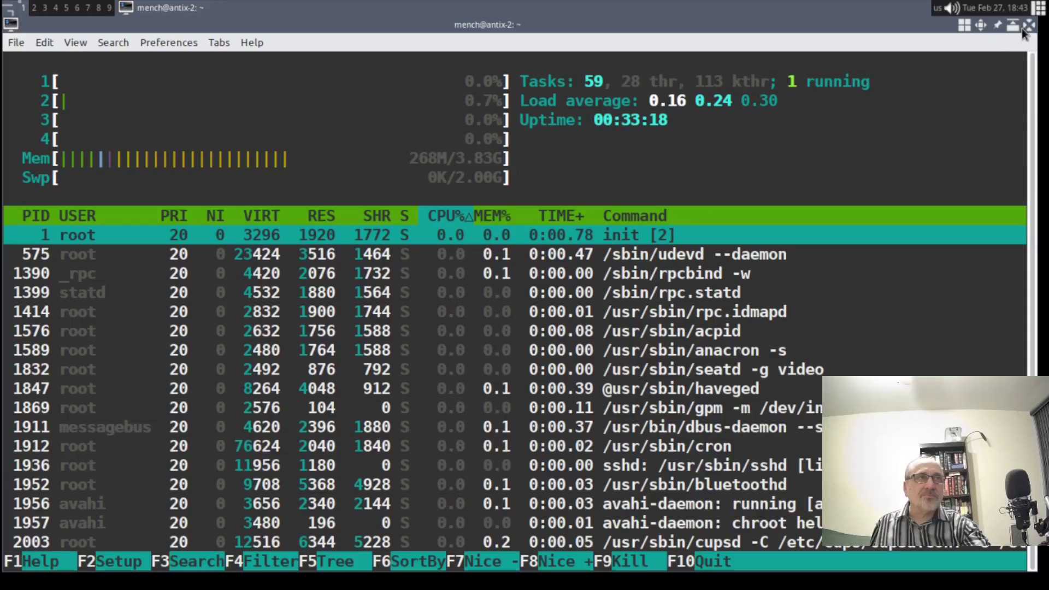
key("q")
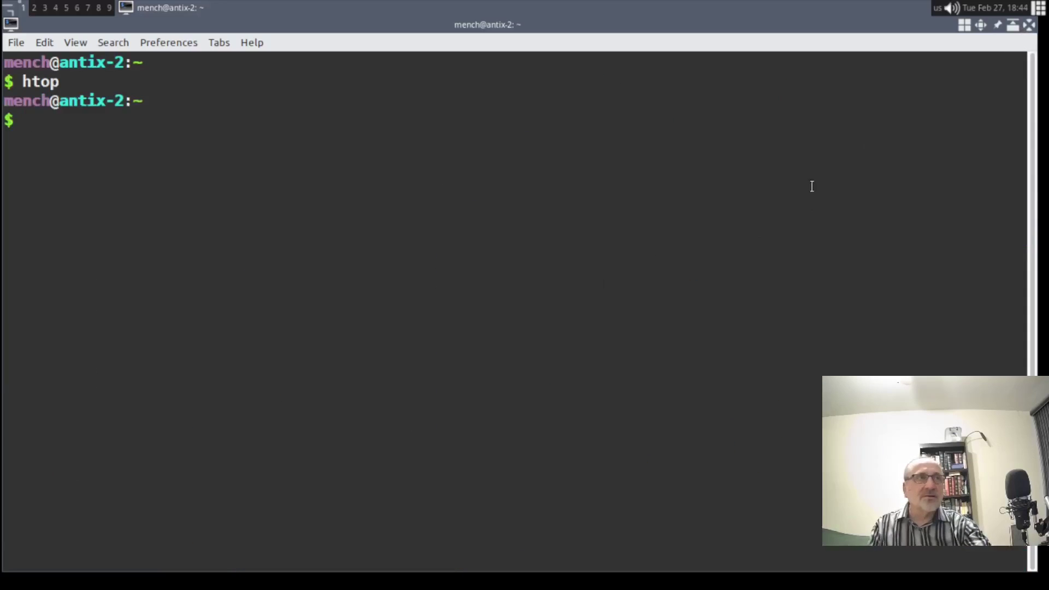
Close the terminal and switch the desktop session to zzz-IceWM with the Other Desktops chooser.
key("ctrl+d")
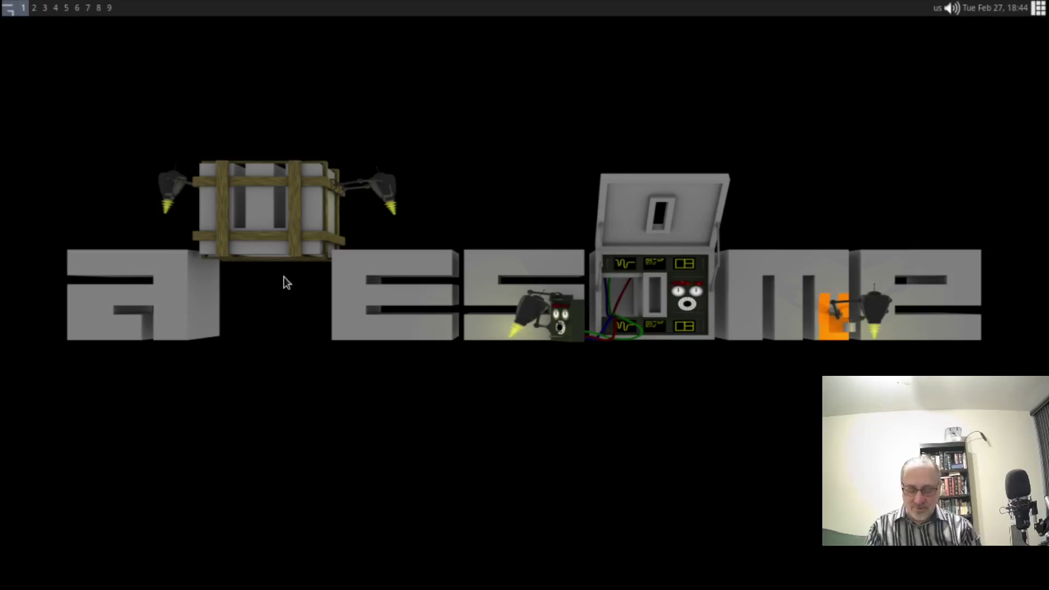
key("super+p")
type("other")
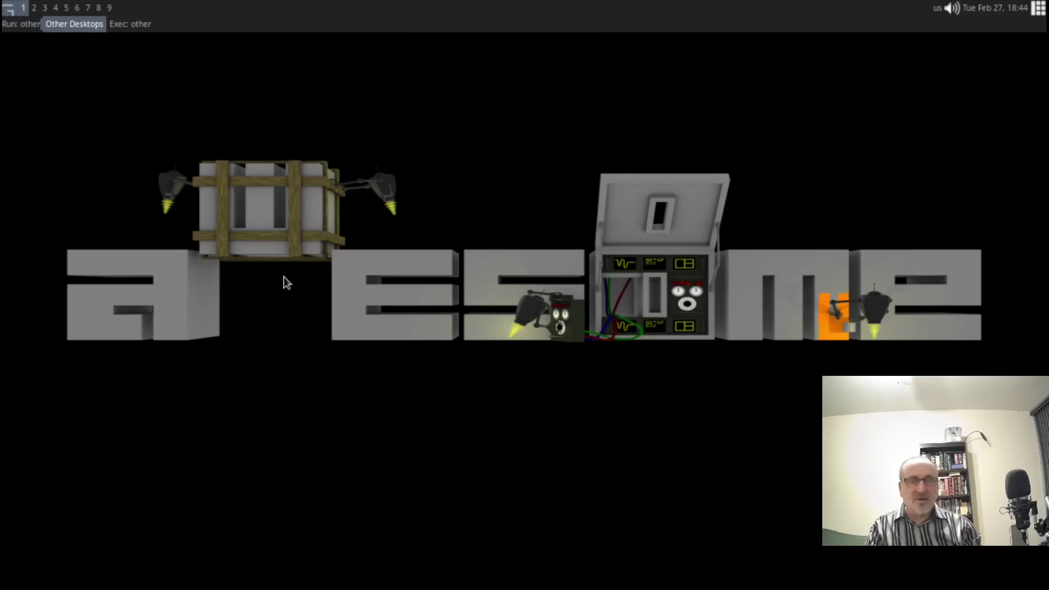
key("Return")
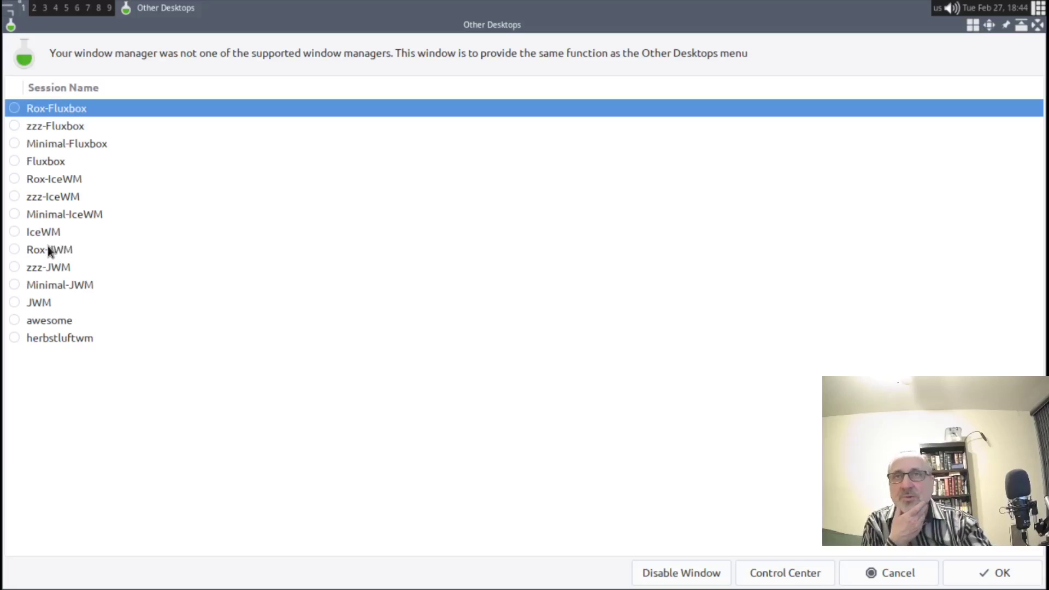
left_click(22, 198)
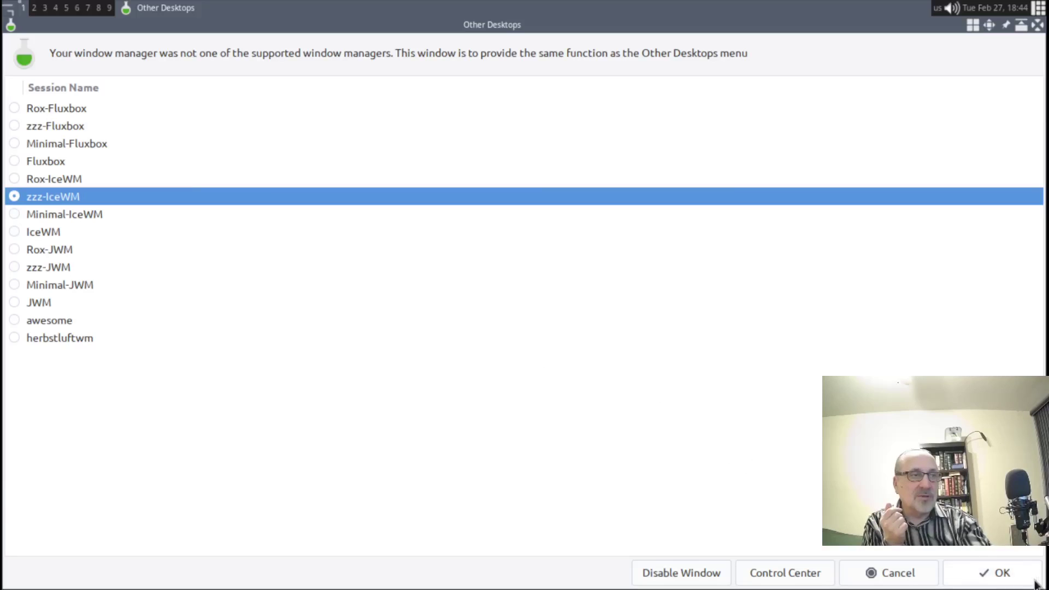
left_click(1015, 577)
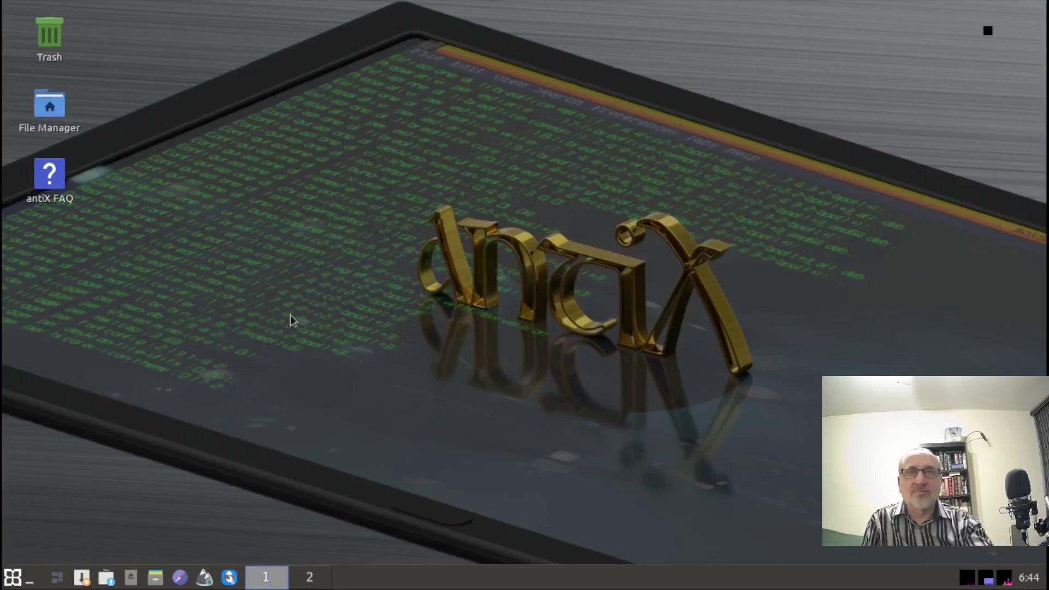
right_click(250, 278)
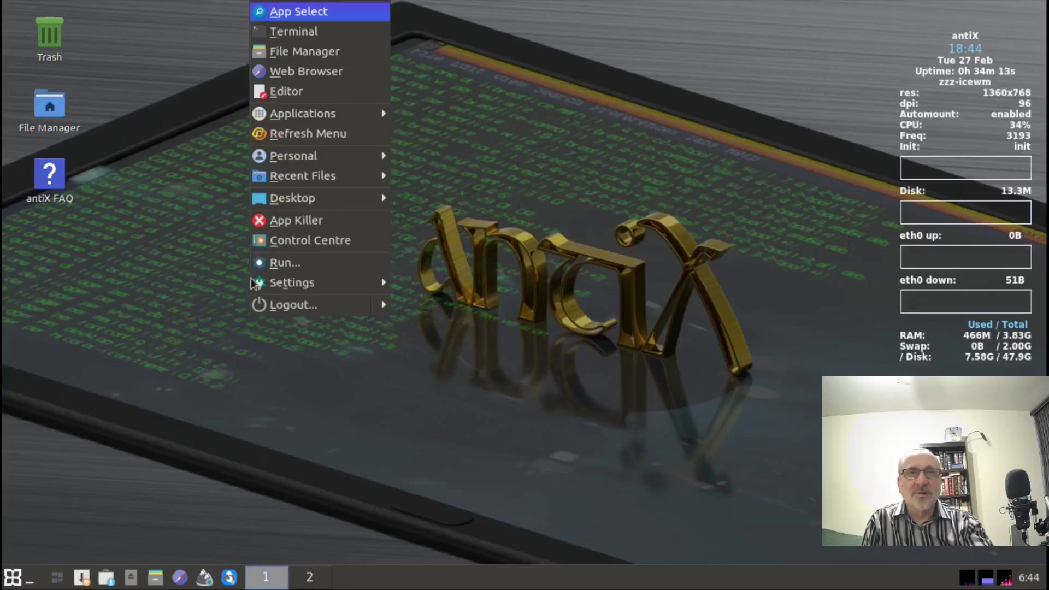
left_click(301, 384)
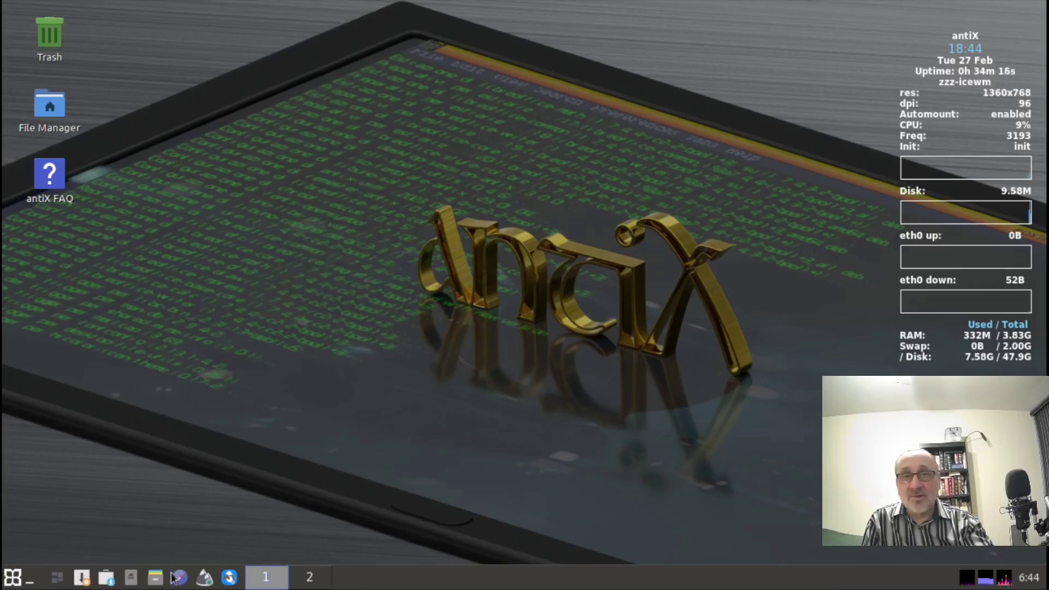
left_click(13, 579)
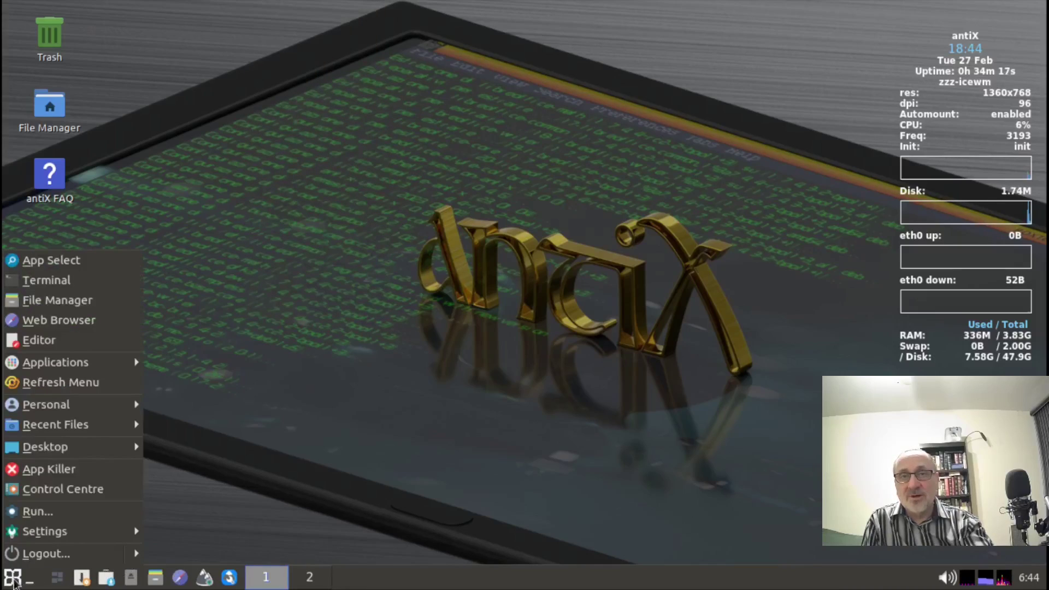
left_click(83, 280)
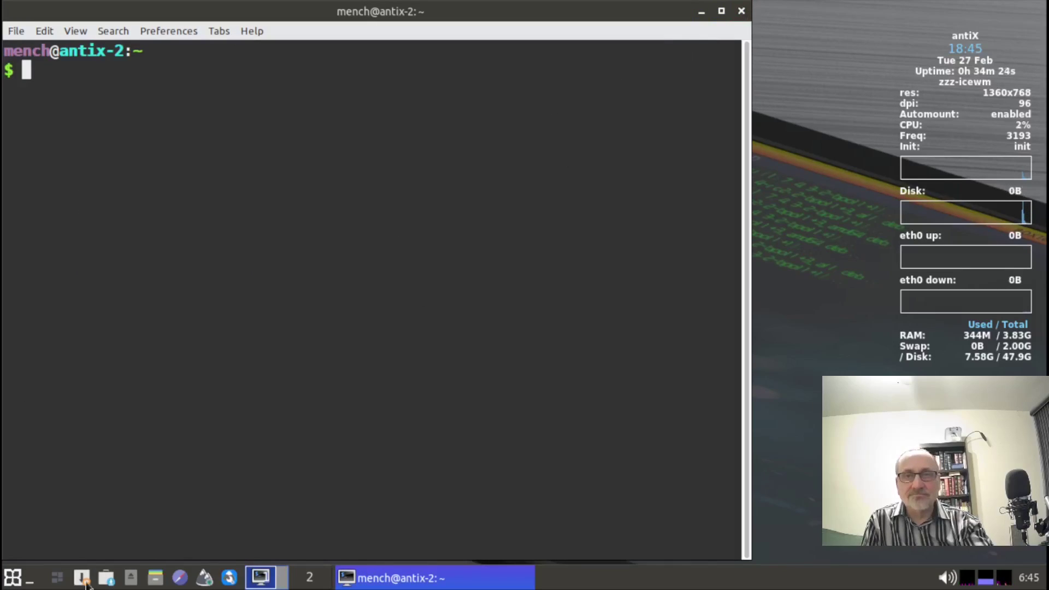
left_click(741, 11)
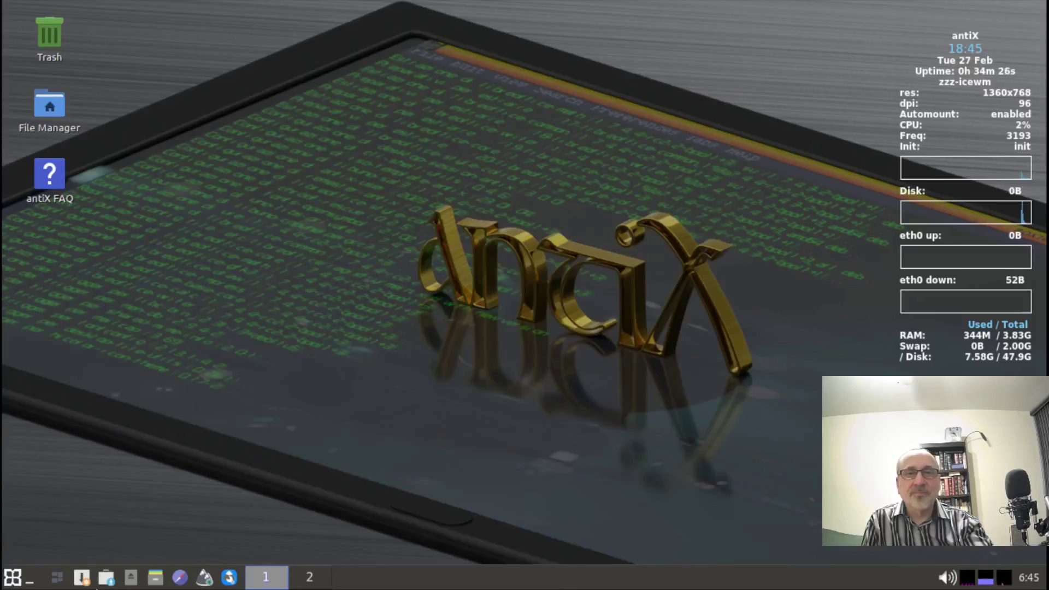
Install the Cinnamon-Full desktop environment with the Package Installer and close the installer when it finishes.
left_click(107, 578)
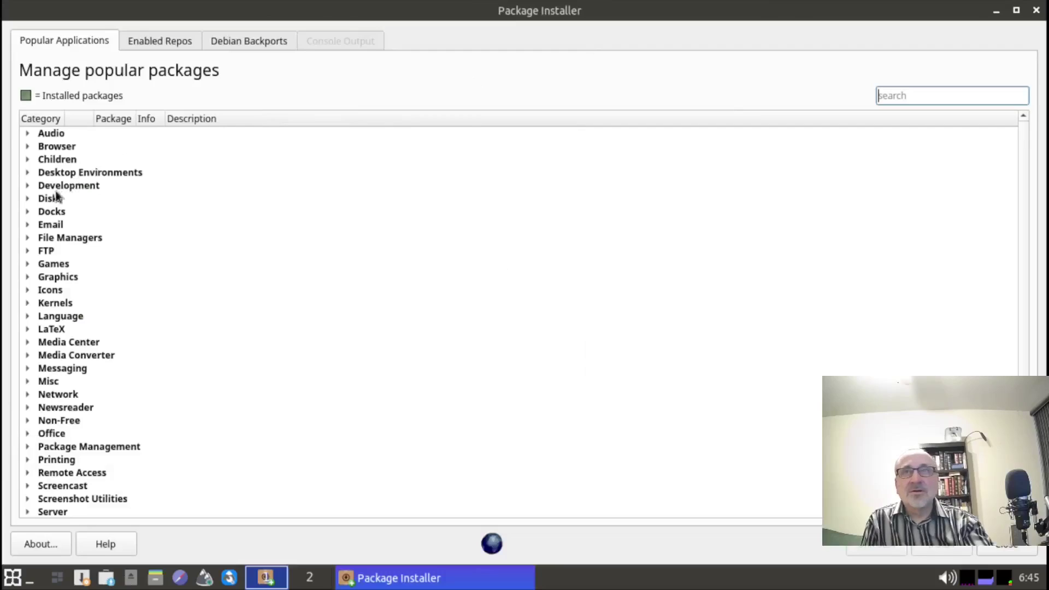
left_click(28, 173)
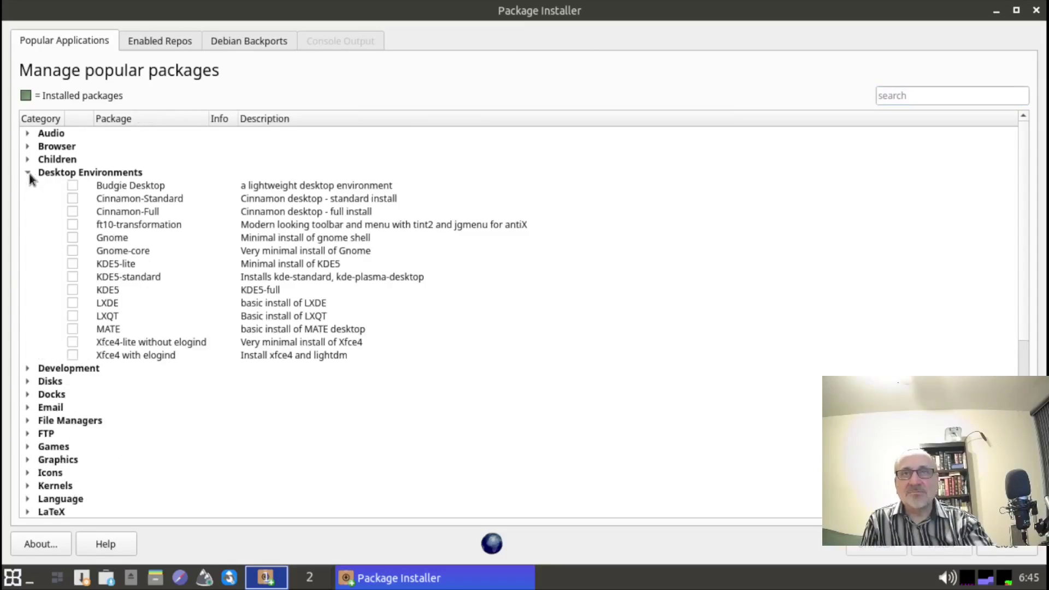
left_click(73, 213)
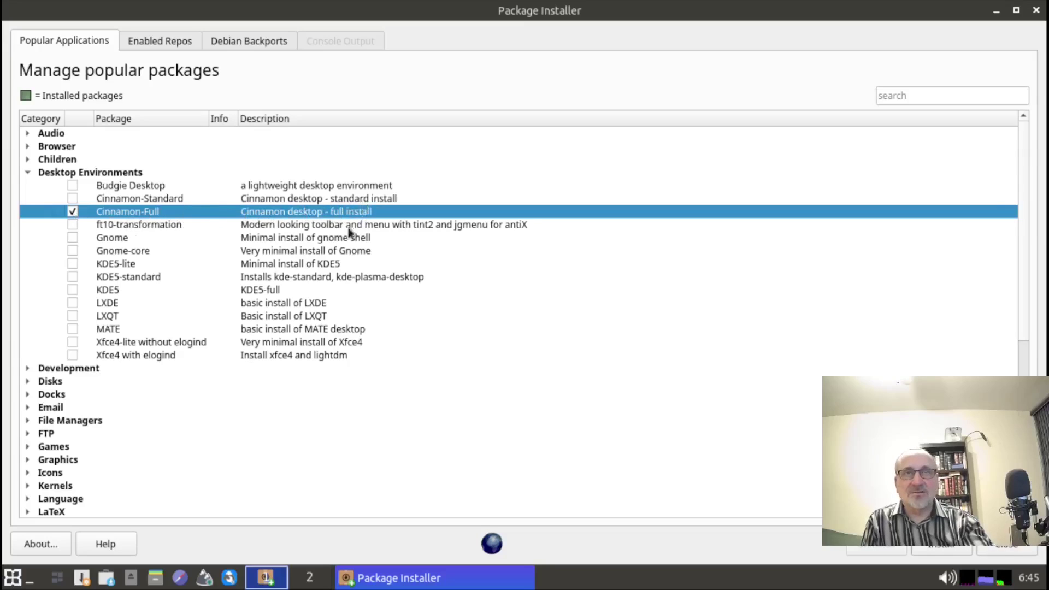
left_click(947, 546)
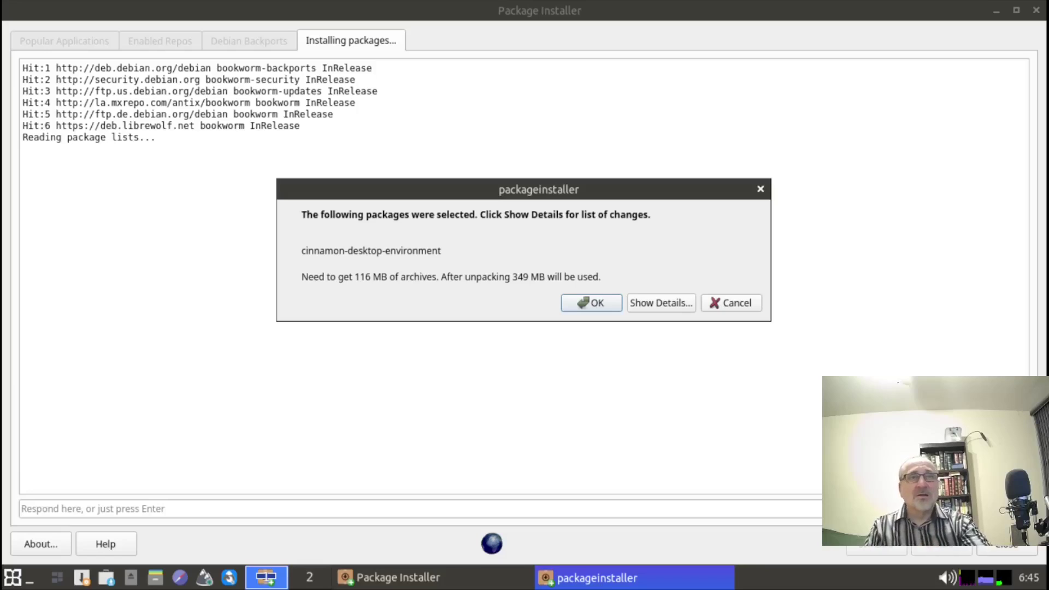
left_click(589, 304)
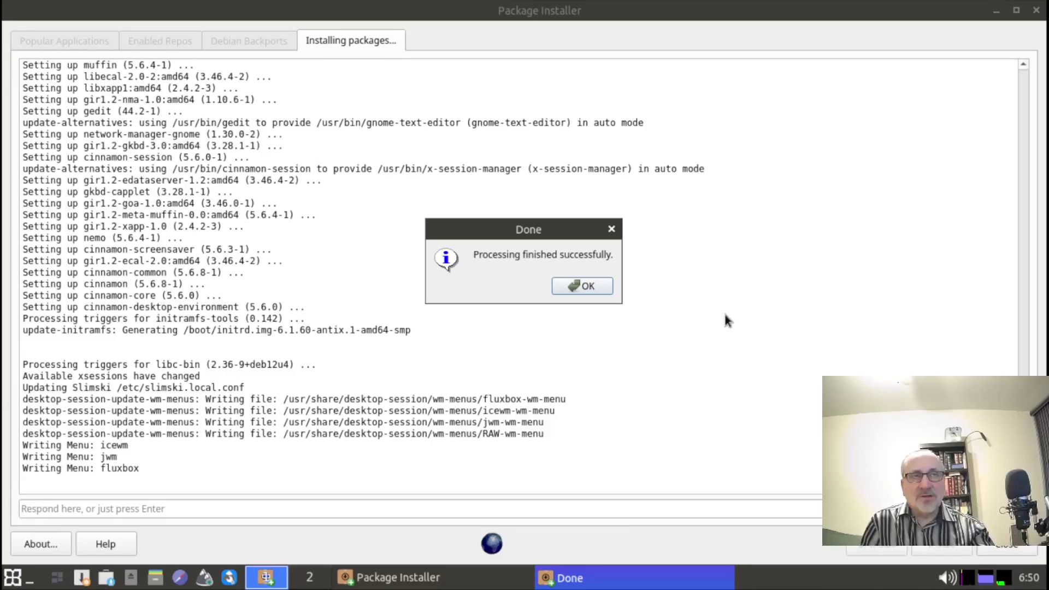
left_click(586, 283)
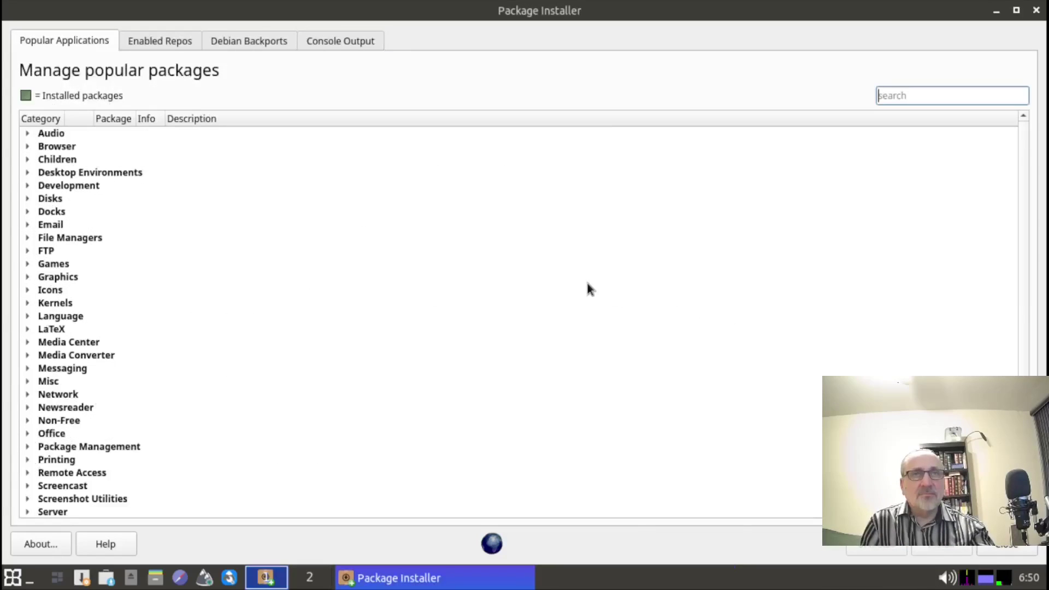
left_click(1036, 11)
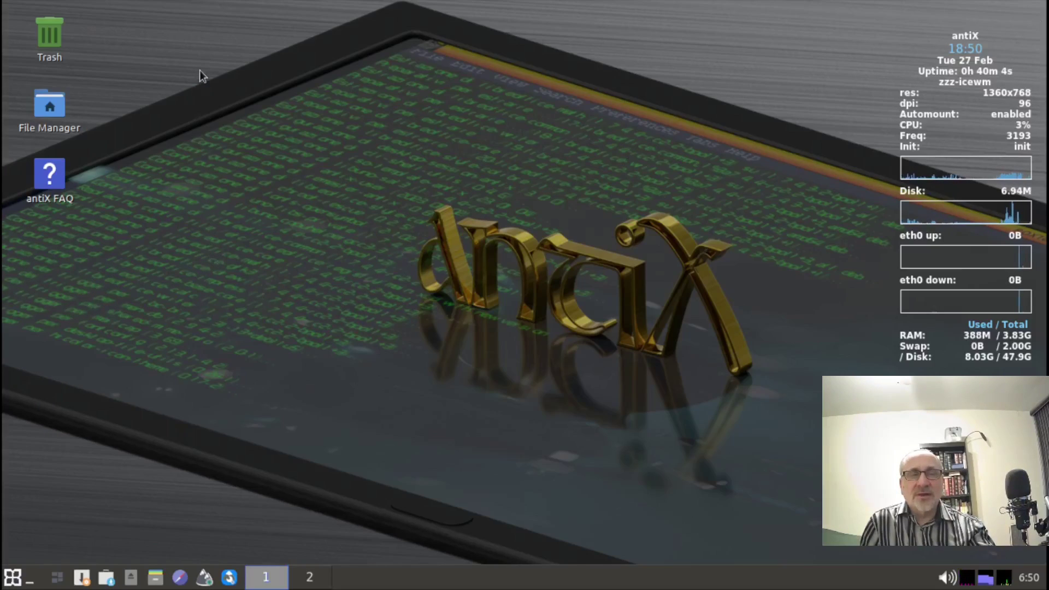
Switch the desktop session to Cinnamon and dismiss the Other Desktops chooser without selecting another session.
right_click(201, 26)
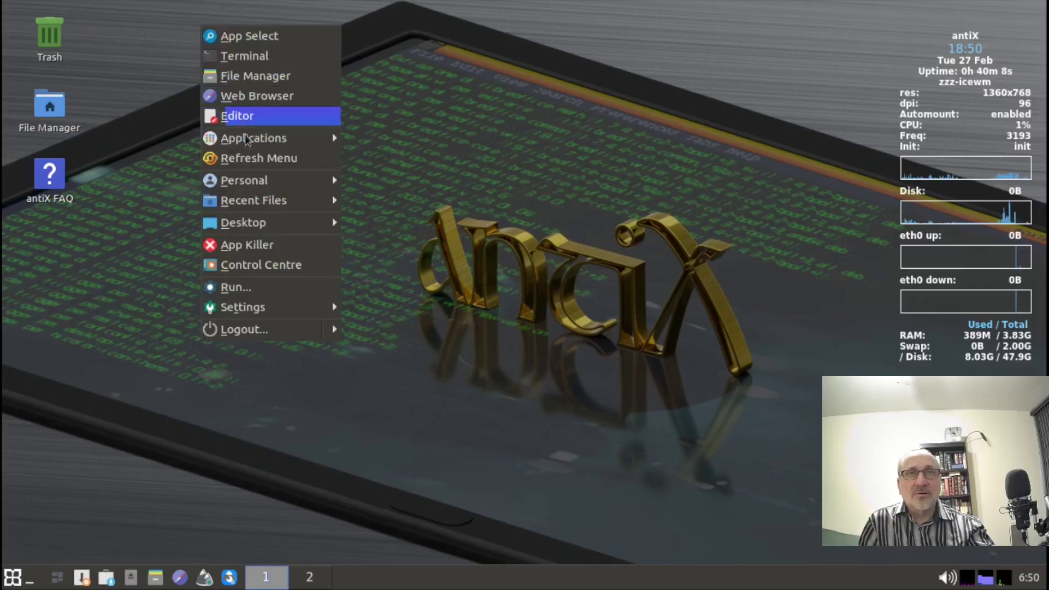
mouse_move(246, 223)
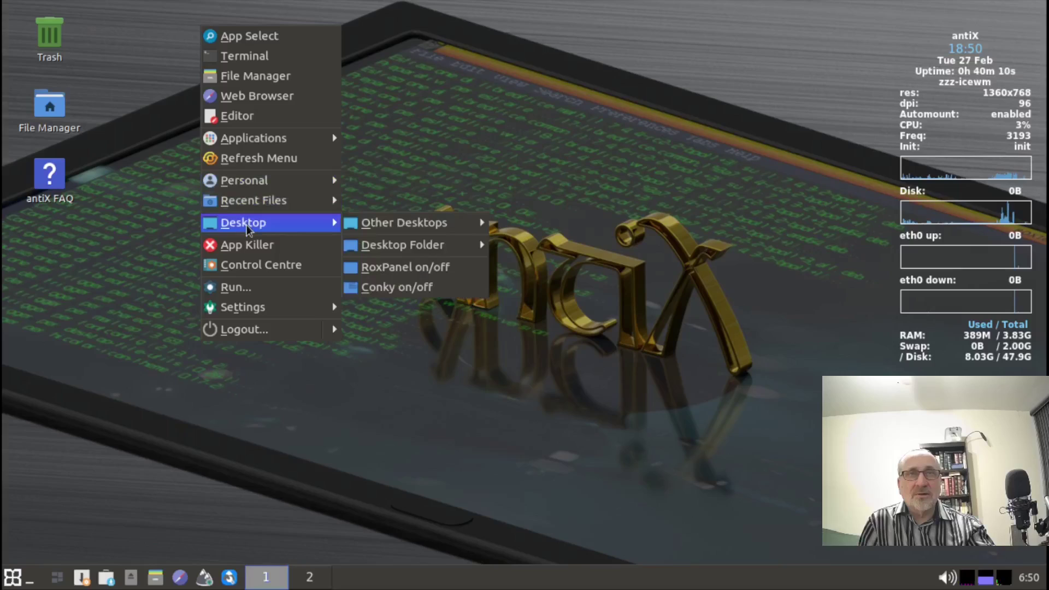
mouse_move(401, 221)
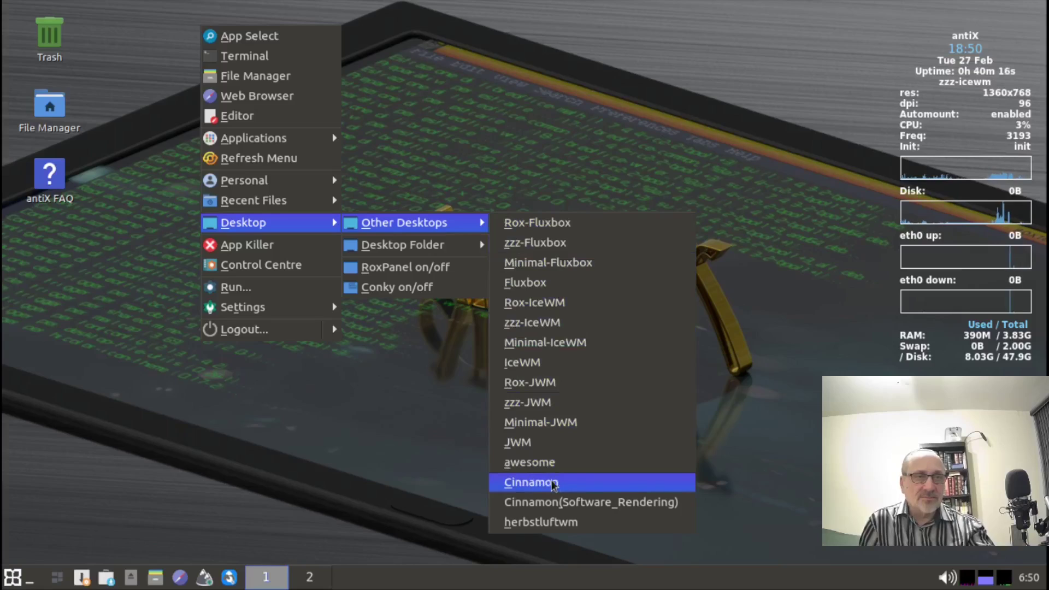
left_click(585, 481)
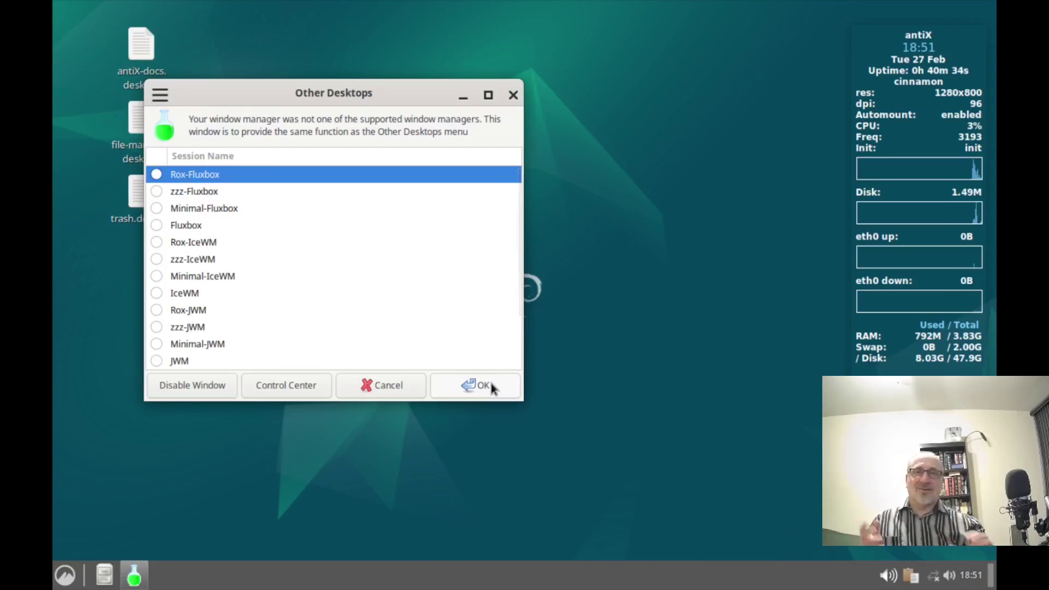
left_click(490, 386)
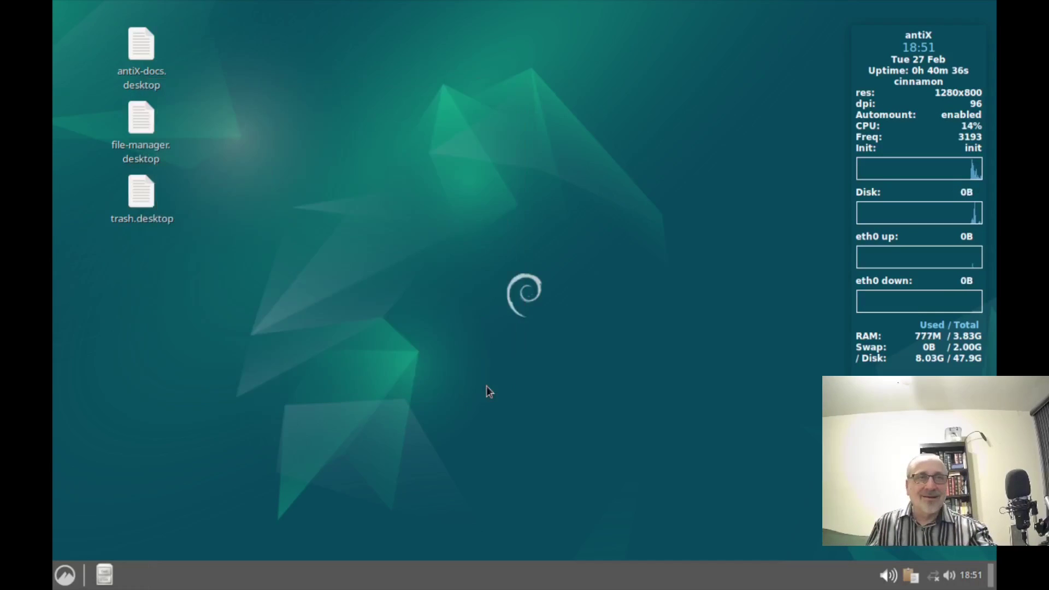
Open the Display settings with the search text "disp", set the resolution to 1360 × 768 (16:9), keep the new configuration and close the window.
left_click(66, 575)
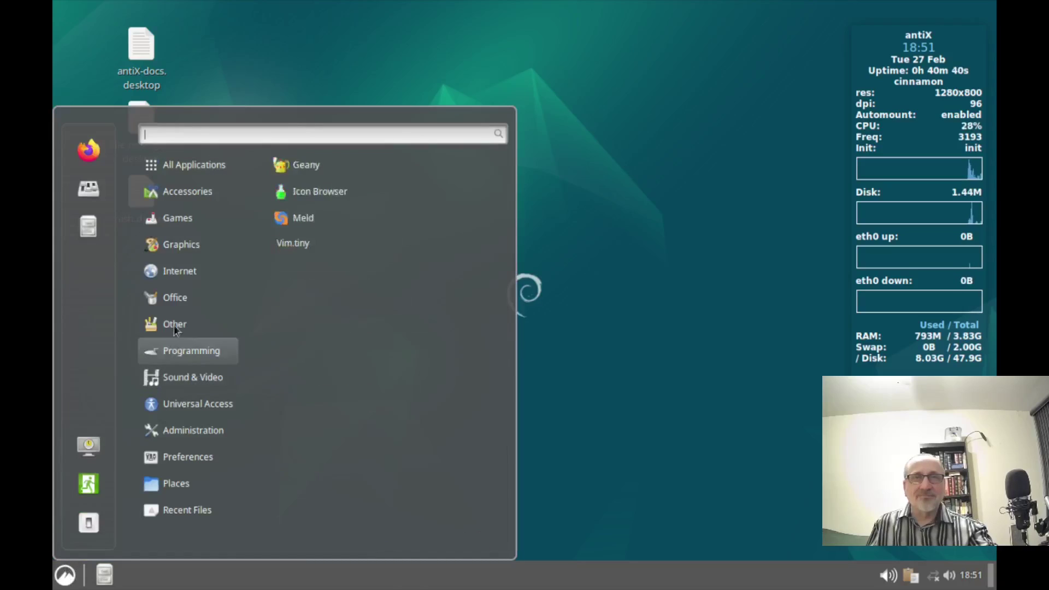
mouse_move(185, 230)
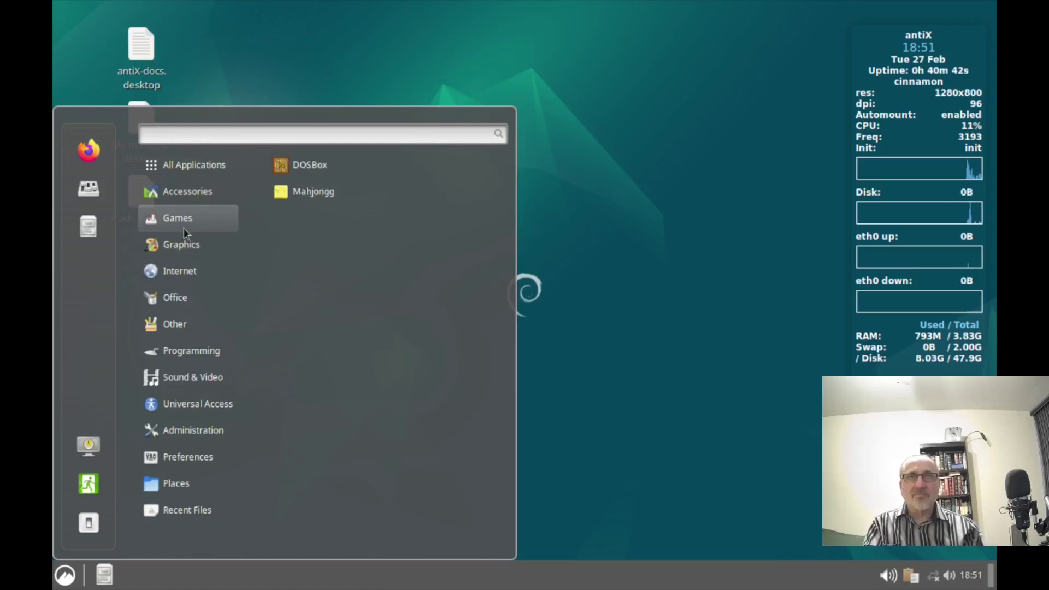
type("disp")
key("Return")
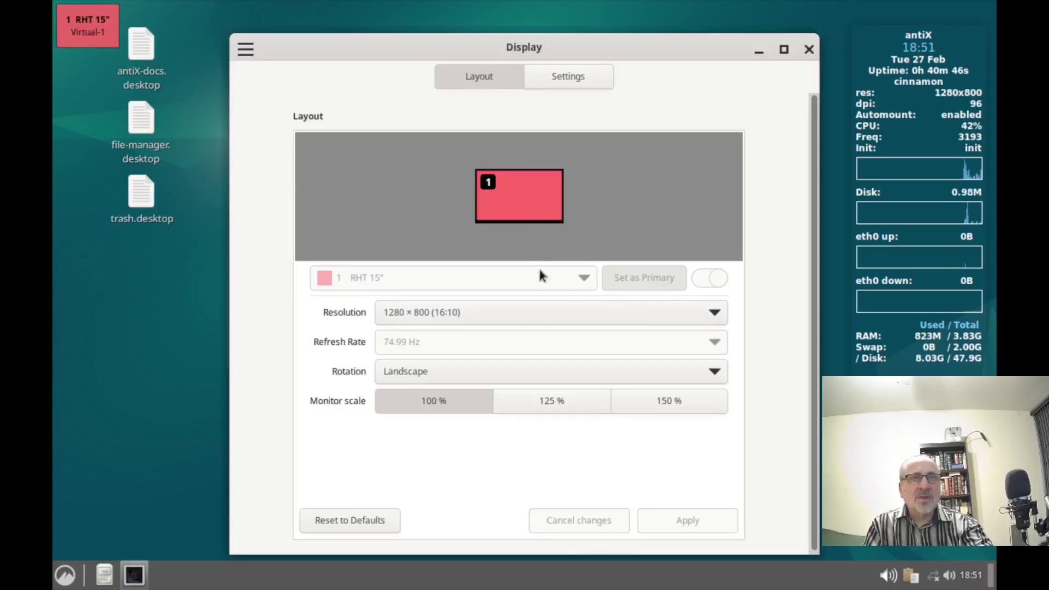
left_click(708, 317)
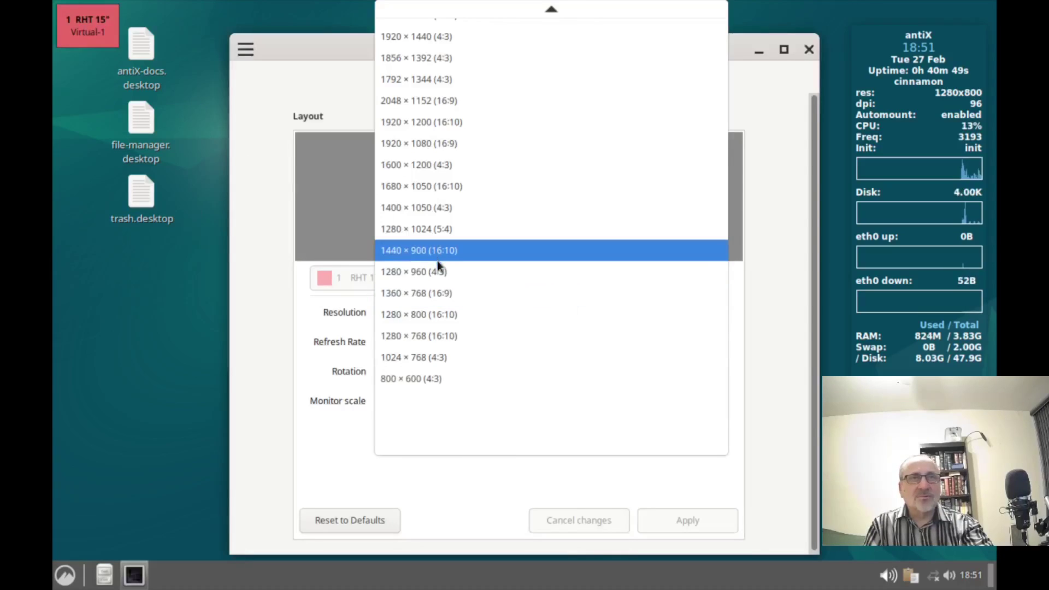
left_click(466, 296)
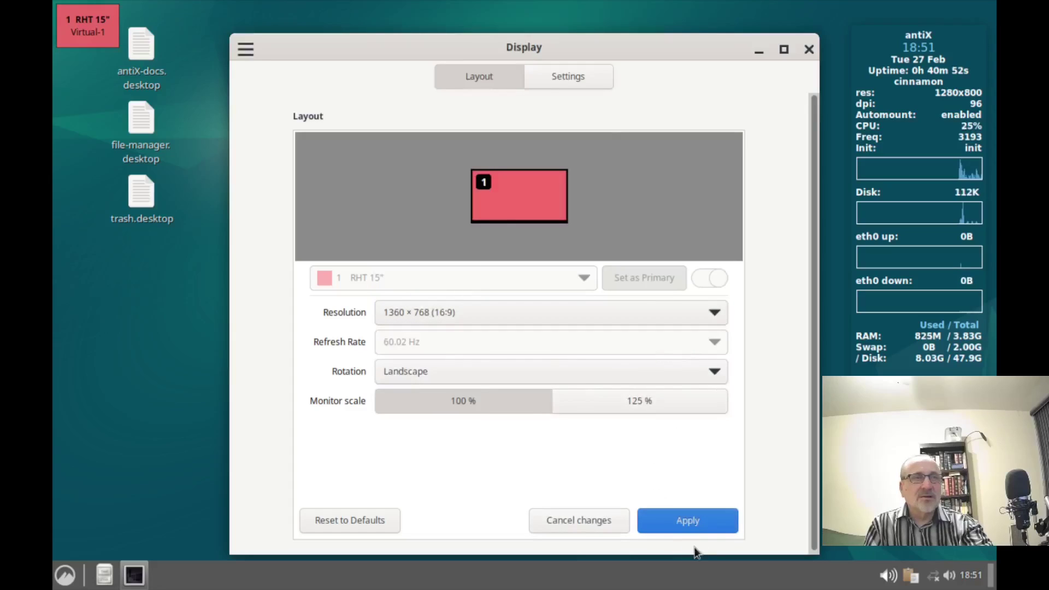
left_click(696, 523)
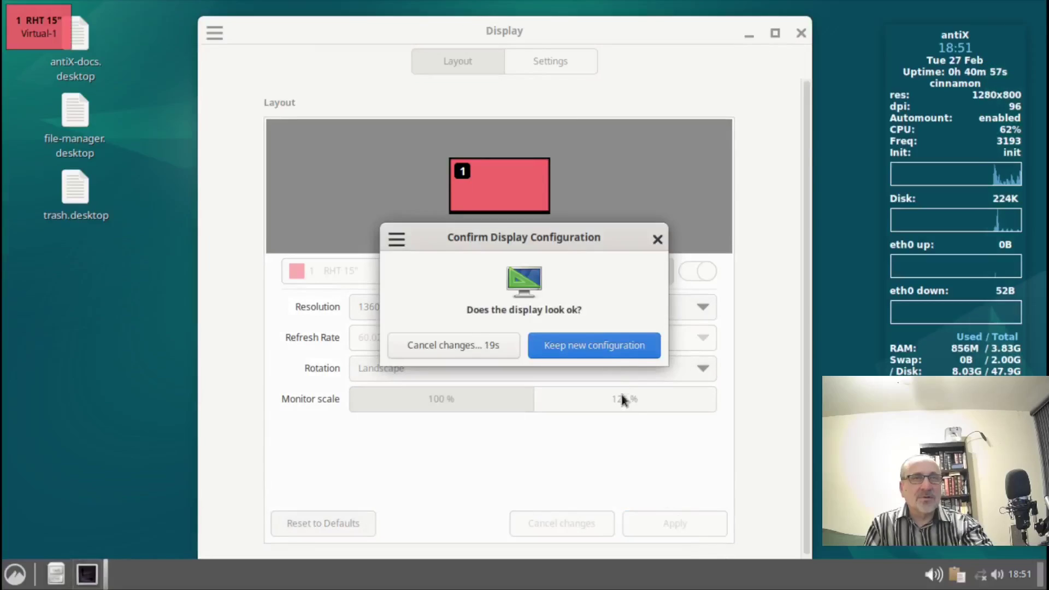
left_click(598, 349)
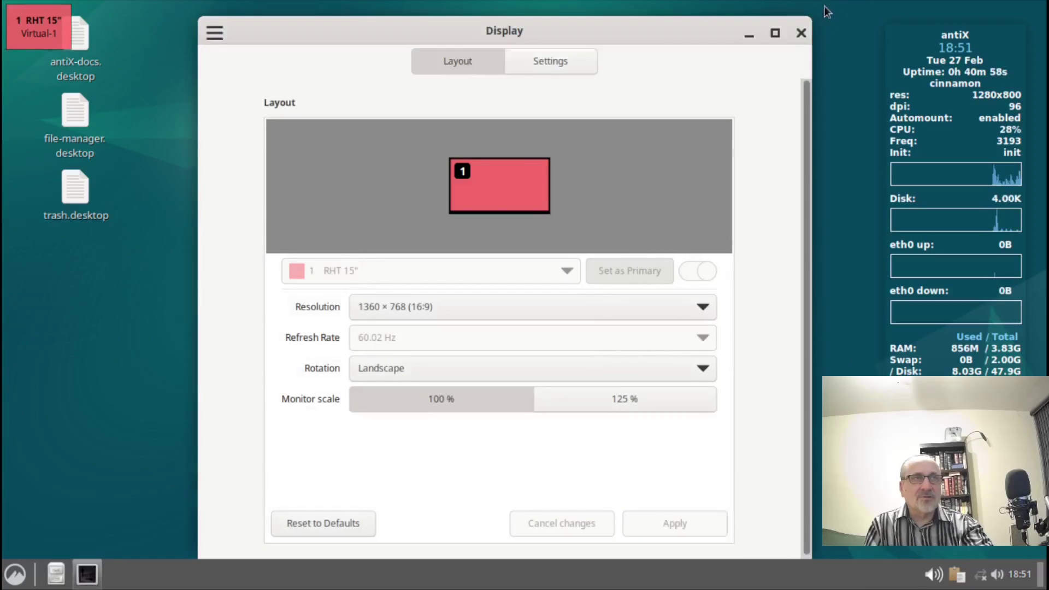
left_click(799, 35)
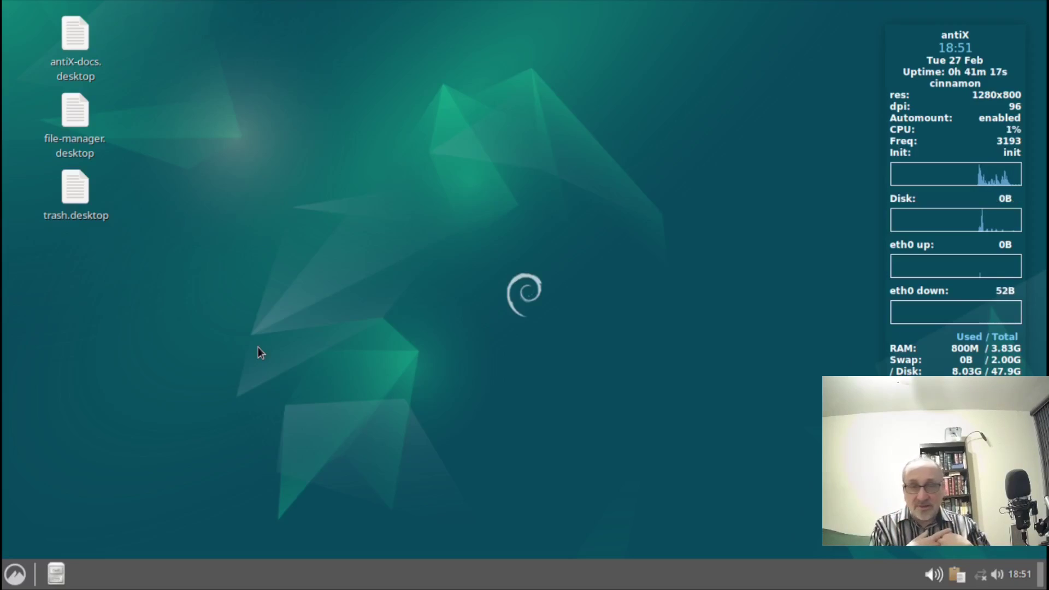
left_click(15, 574)
mouse_move(147, 369)
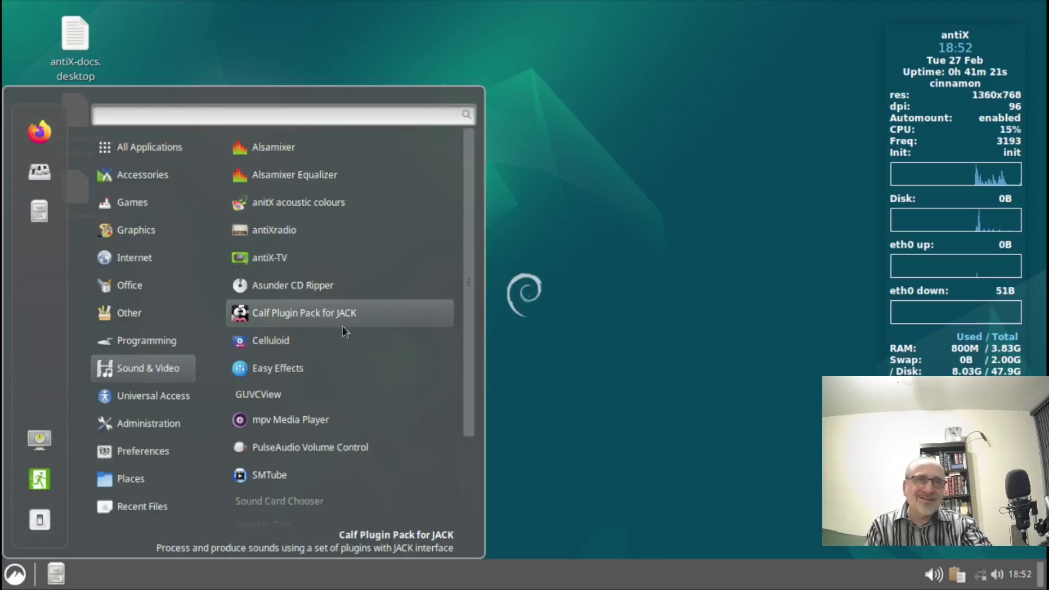
left_click(645, 366)
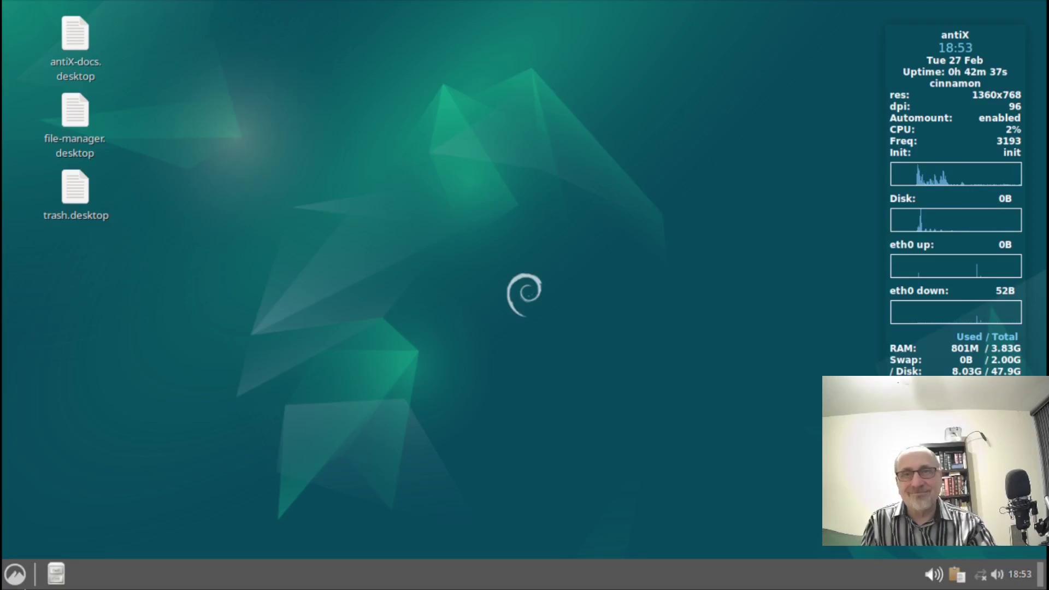
Launch LibreOffice Calc from the Office applications.
left_click(15, 574)
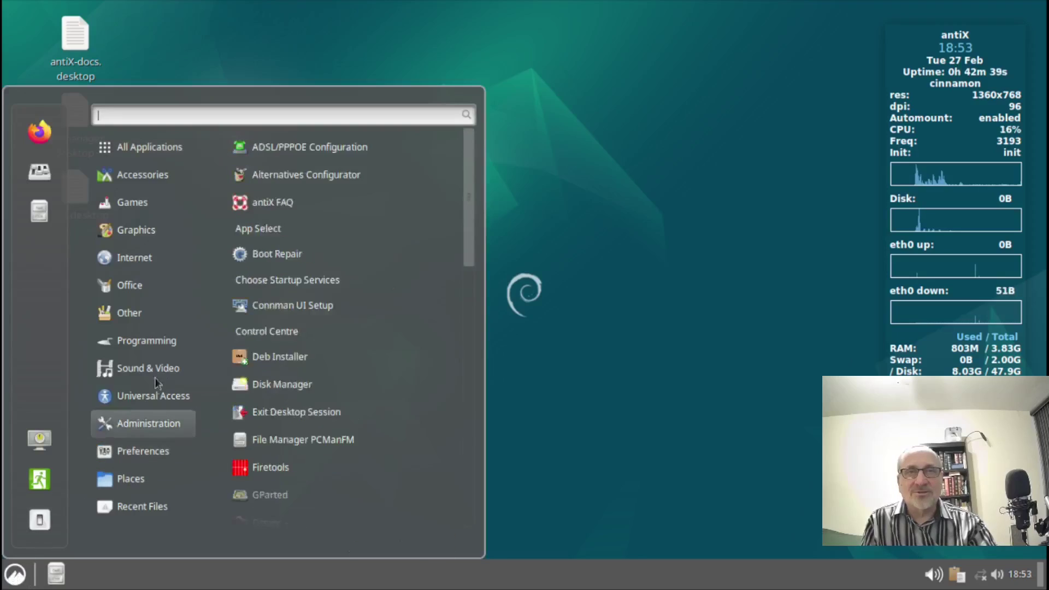
mouse_move(146, 290)
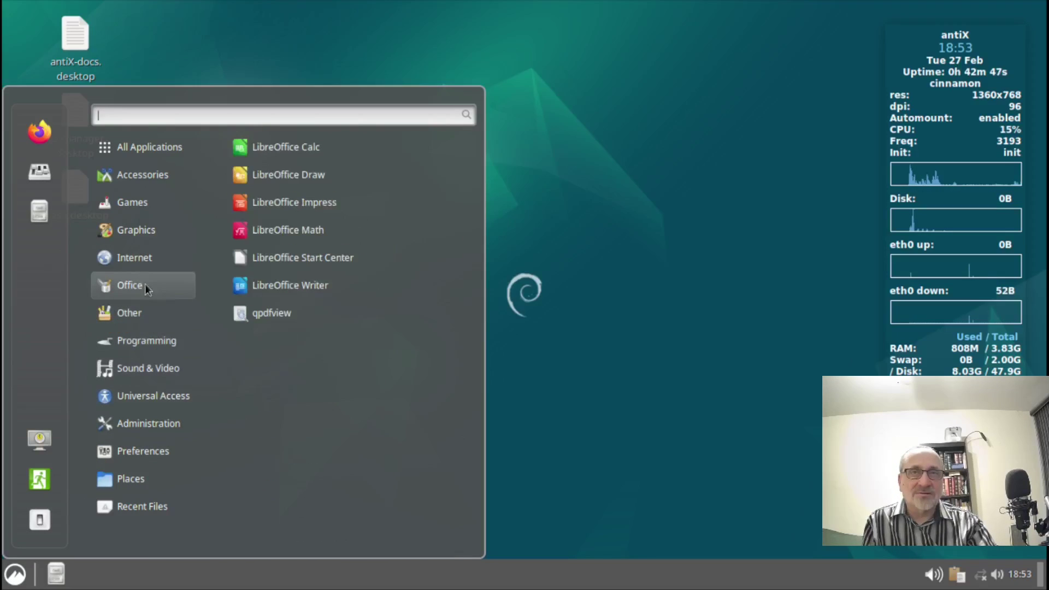
left_click(337, 149)
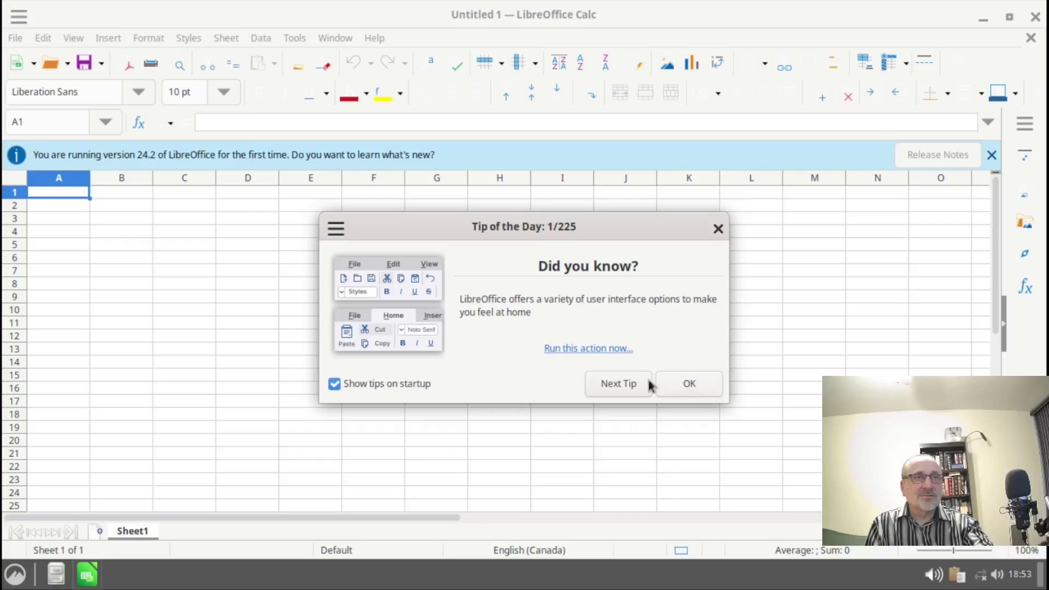
Turn off startup tips, dismiss the Tip of the Day and release-notes notice, and close LibreOffice Calc after viewing the blank sheet.
left_click(399, 389)
left_click(673, 393)
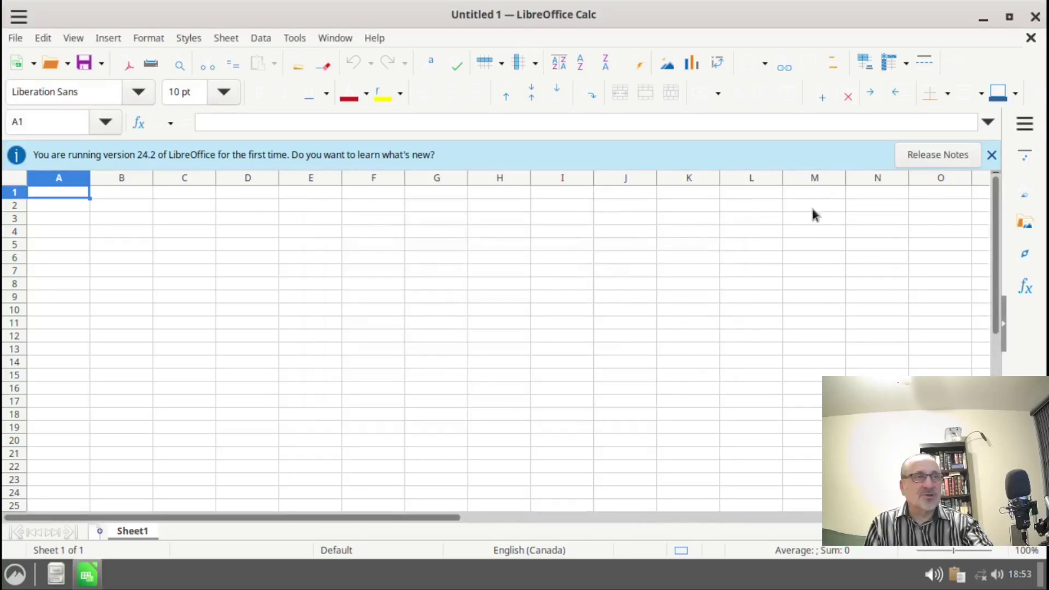
scroll(542, 277, "down", 6)
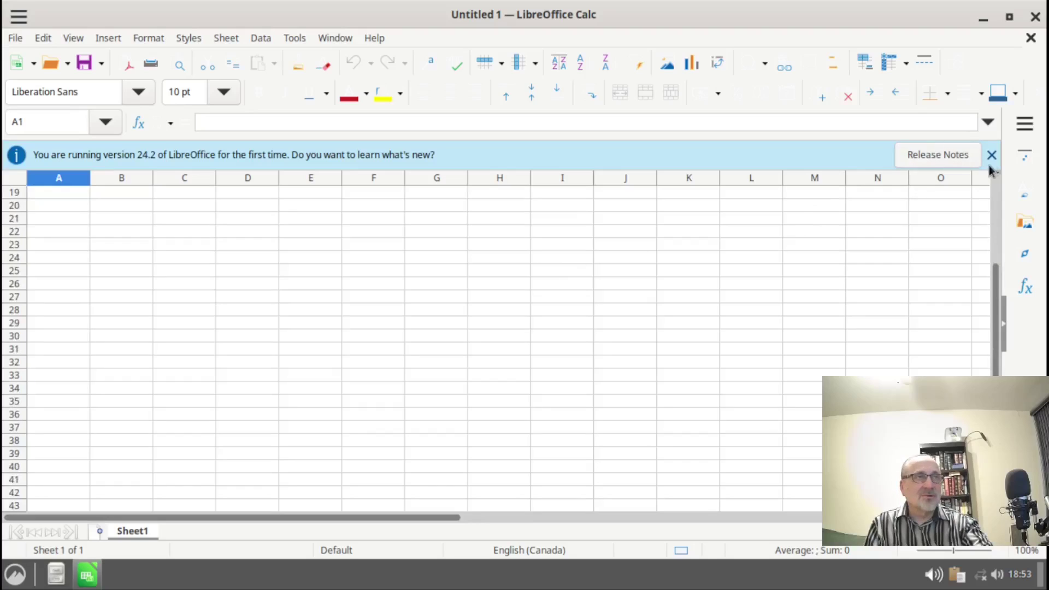
left_click(991, 155)
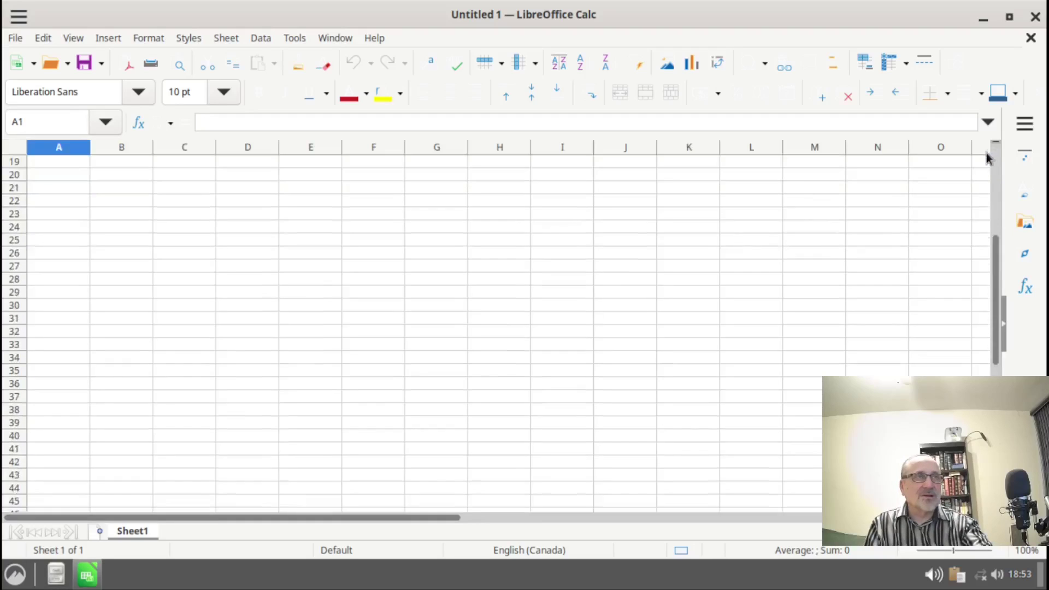
scroll(584, 266, "up", 6)
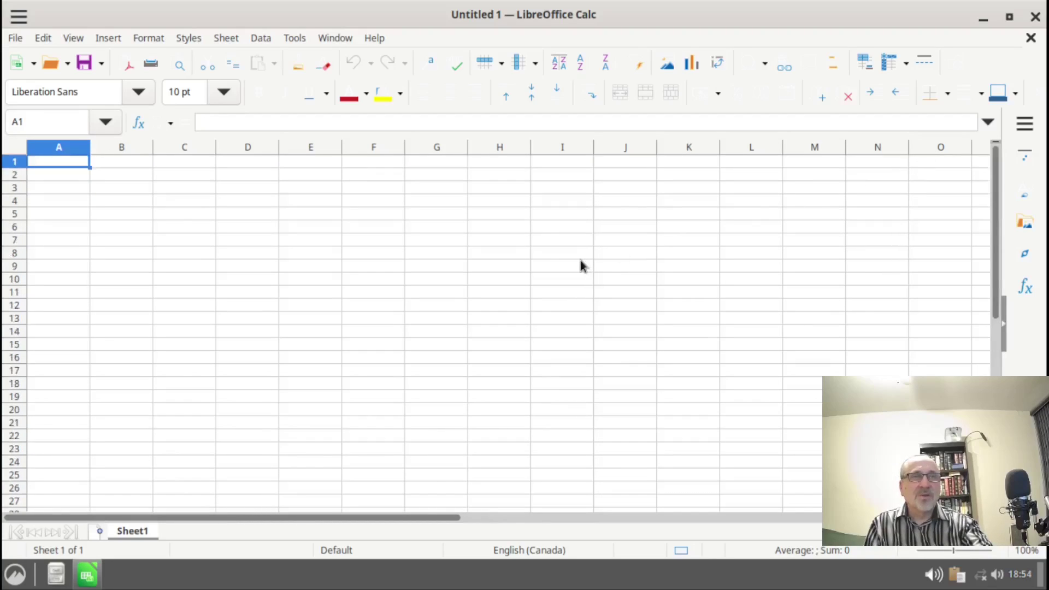
left_click(1032, 16)
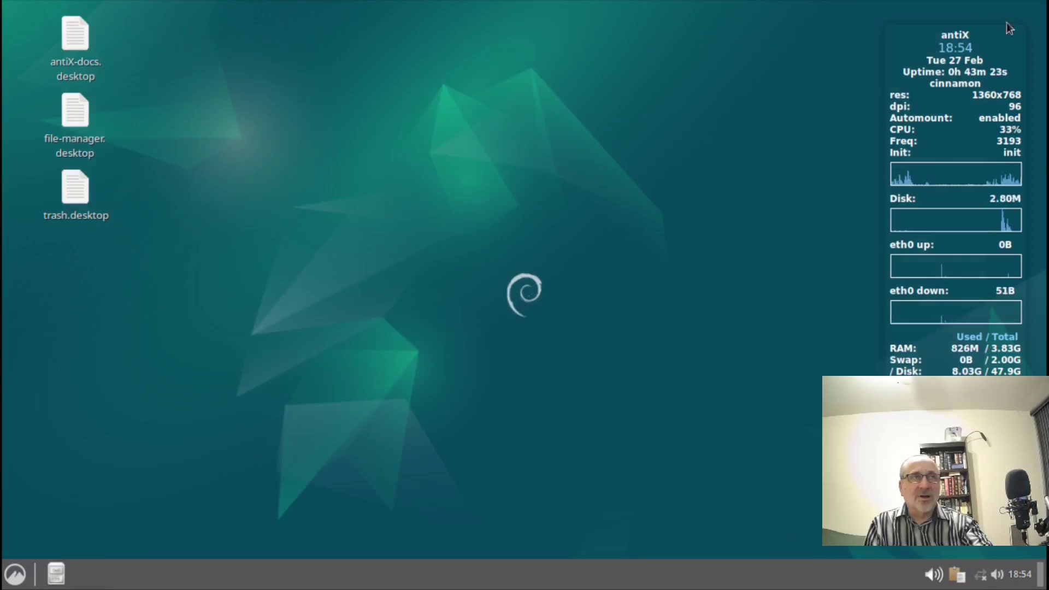
Launch LibreWolf from the Internet applications, maximize its window and close it again.
left_click(3, 572)
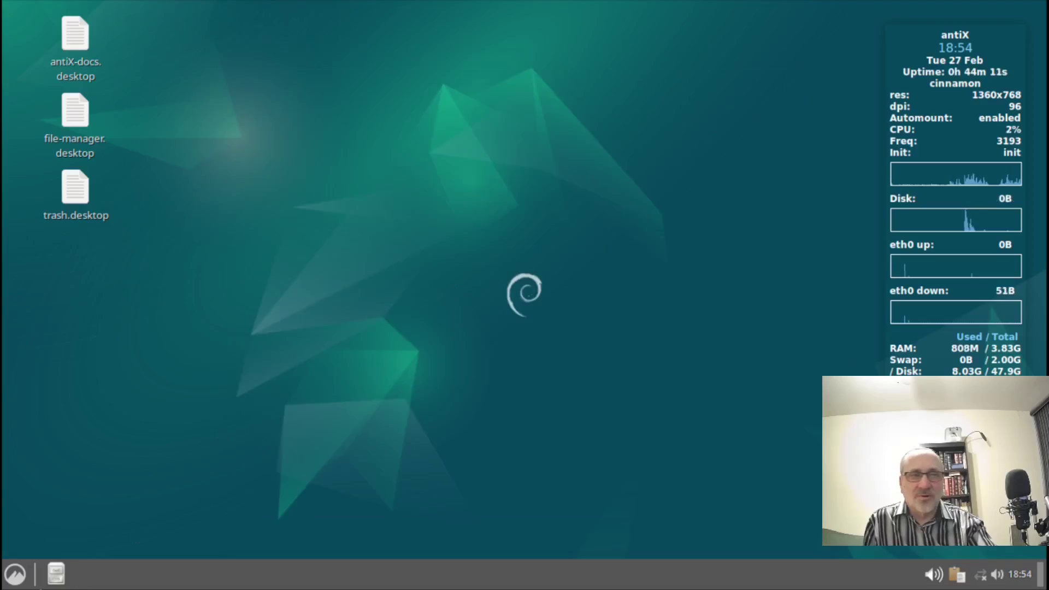
left_click(7, 575)
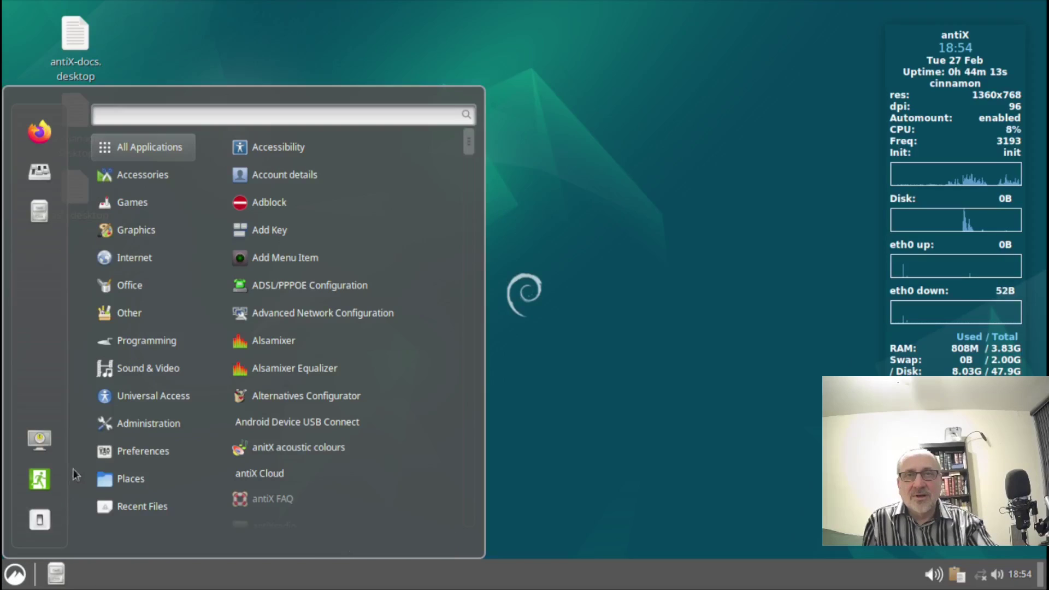
mouse_move(140, 254)
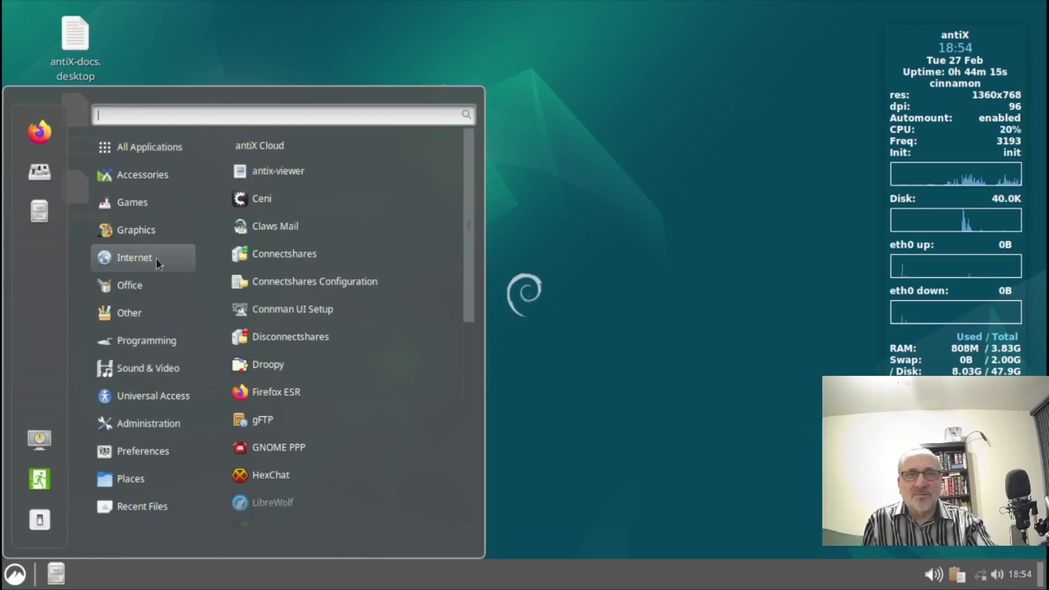
left_click(290, 505)
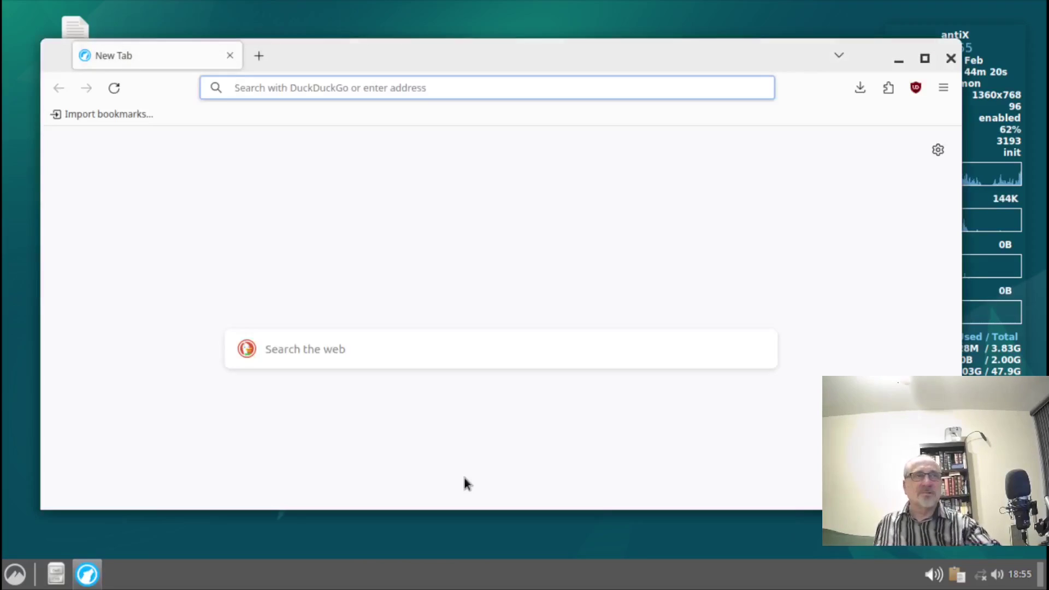
left_click(924, 58)
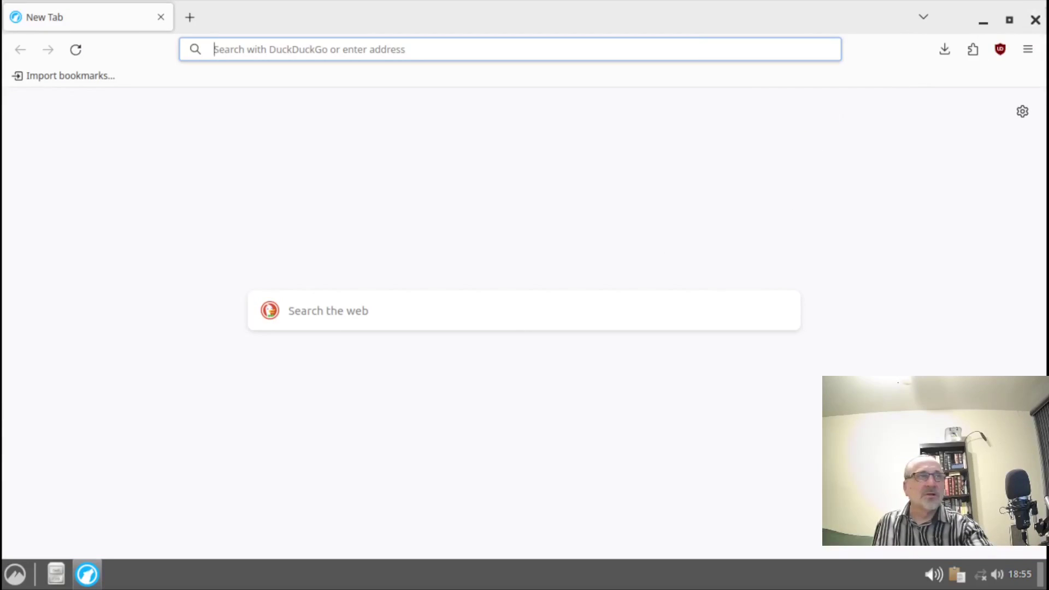
left_click(1035, 16)
key("super")
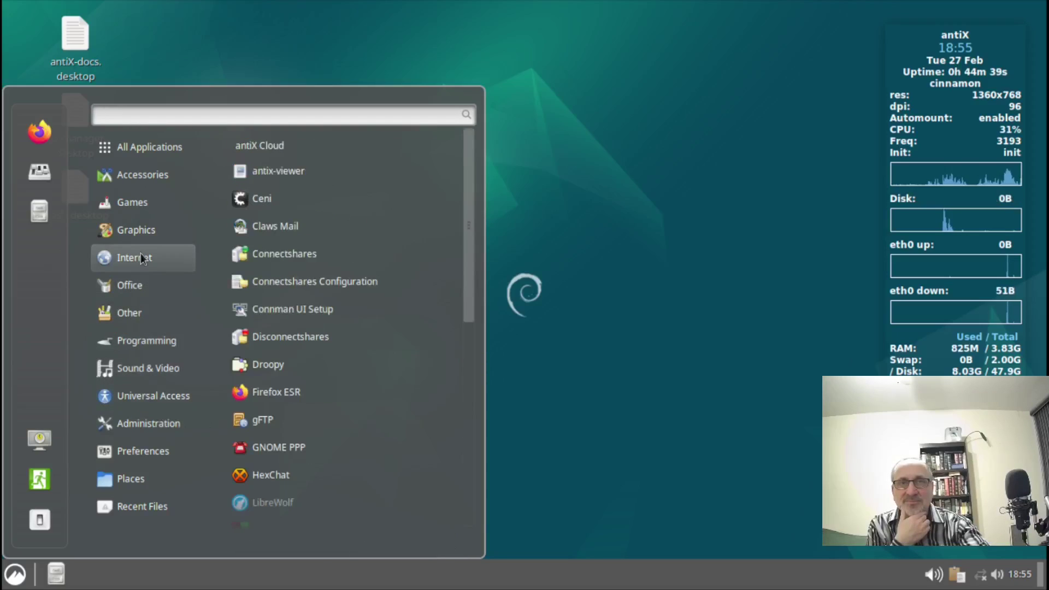
mouse_move(140, 298)
left_click(621, 452)
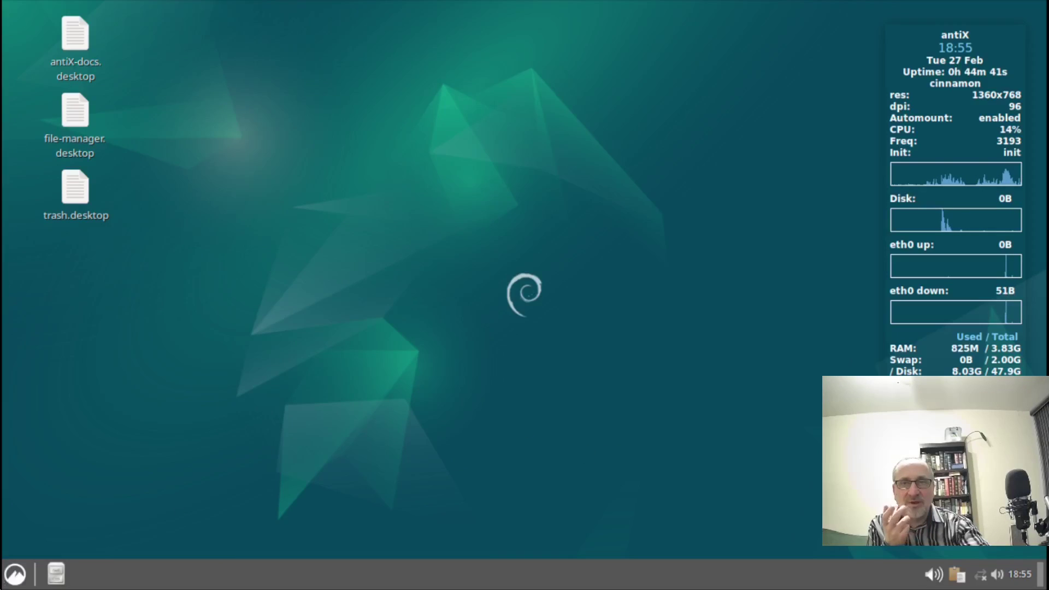
left_click(15, 581)
mouse_move(152, 310)
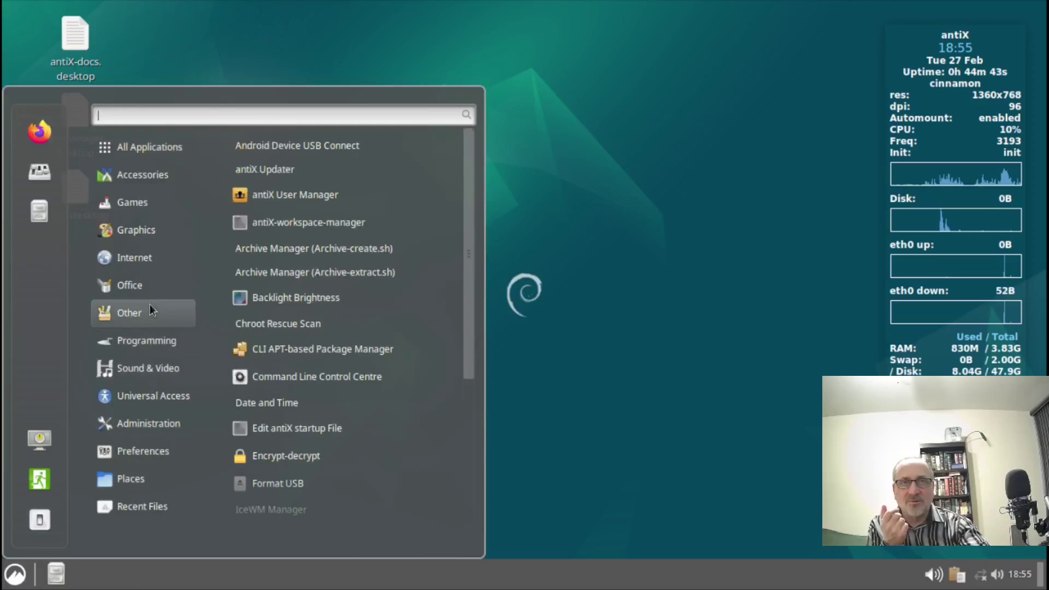
mouse_move(153, 284)
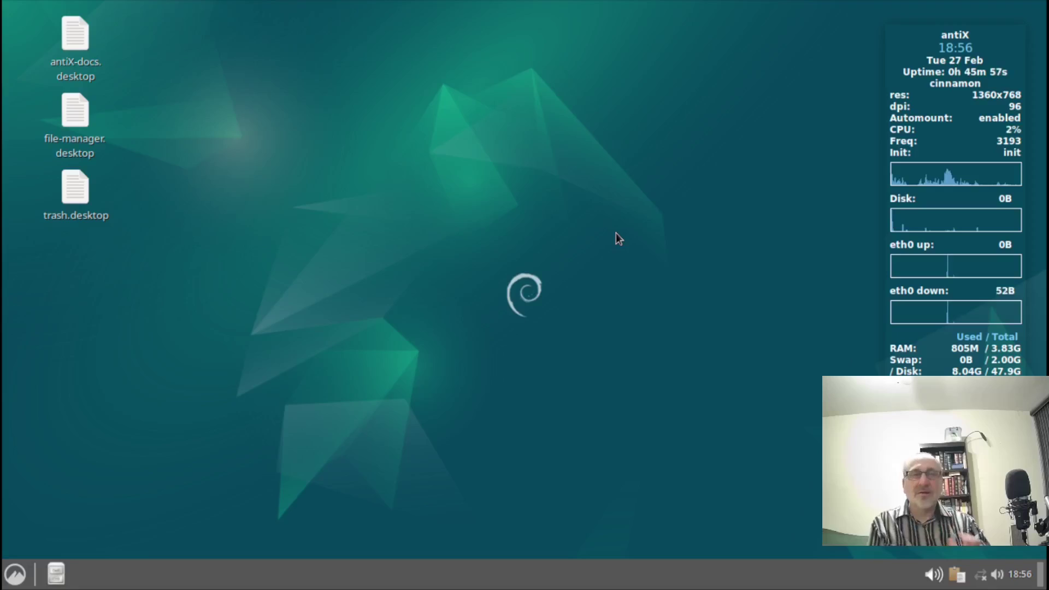
right_click(212, 229)
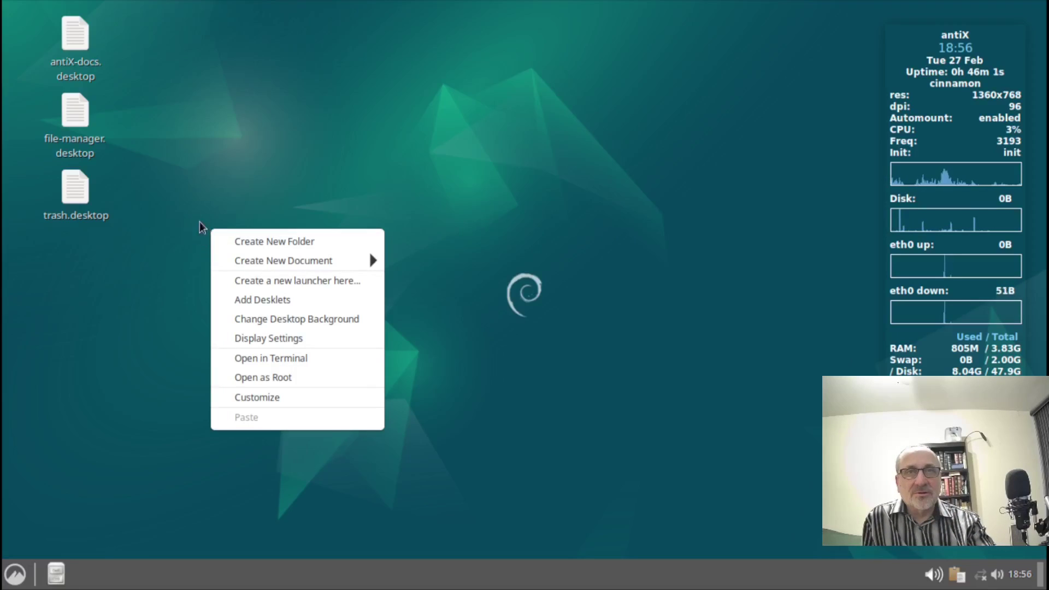
left_click(222, 155)
Open Other Desktops with the search text "other", choose the zzz-IceWM session and confirm the switch.
left_click(8, 583)
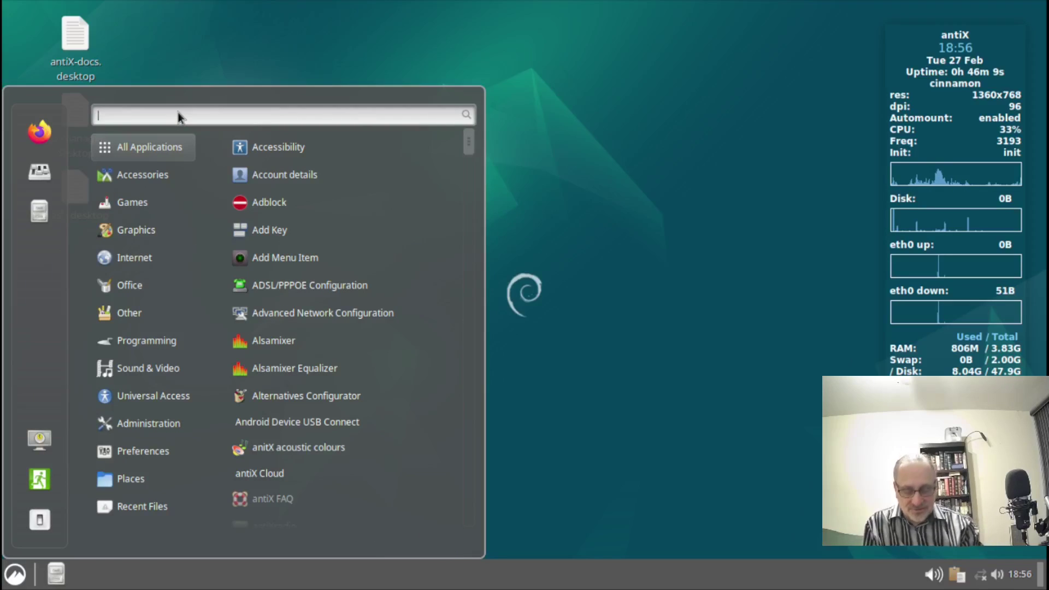
type("other")
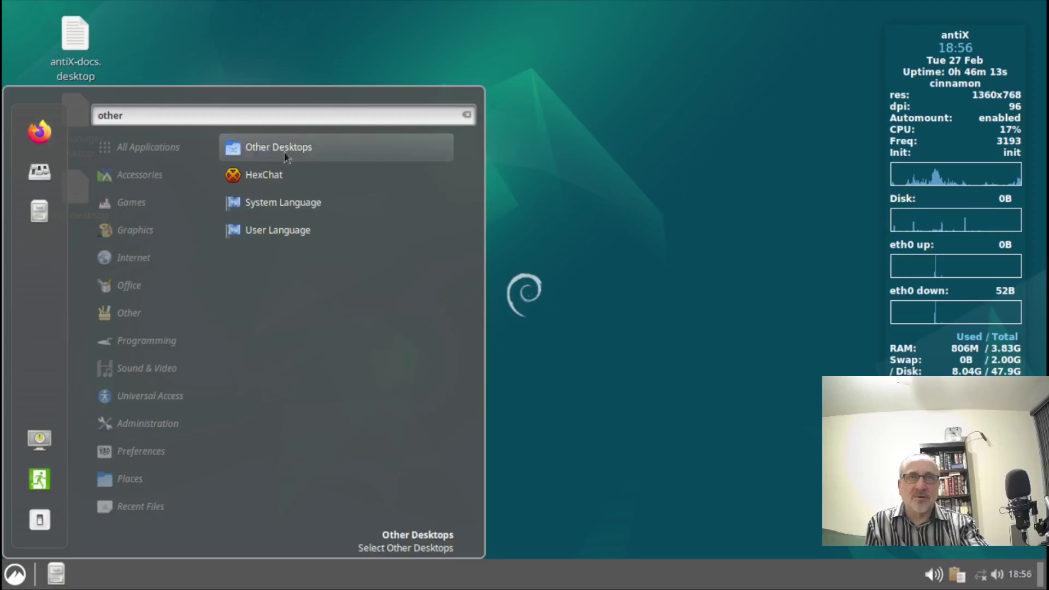
left_click(332, 148)
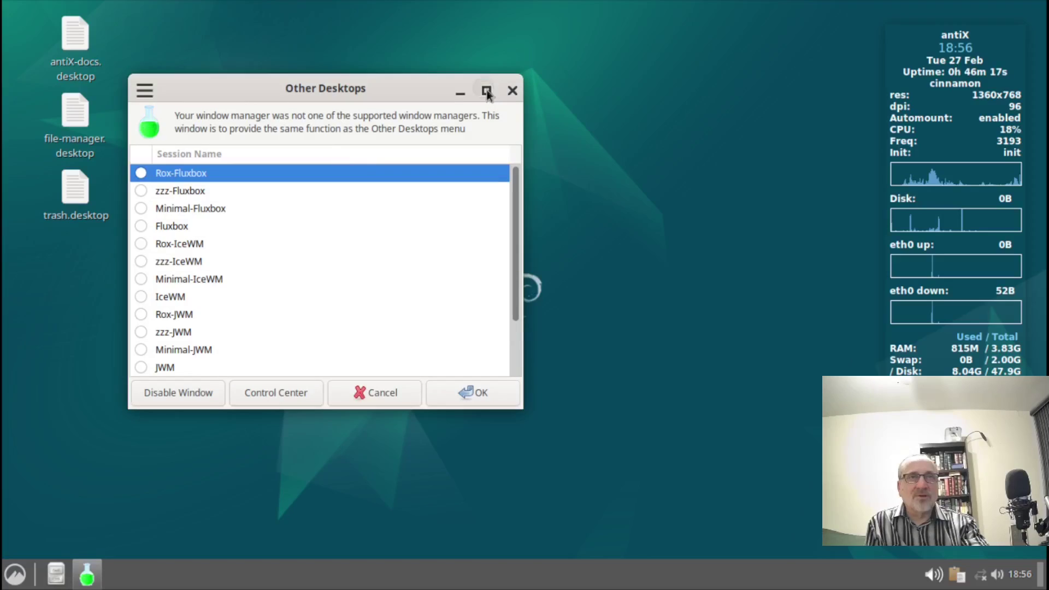
left_click(487, 91)
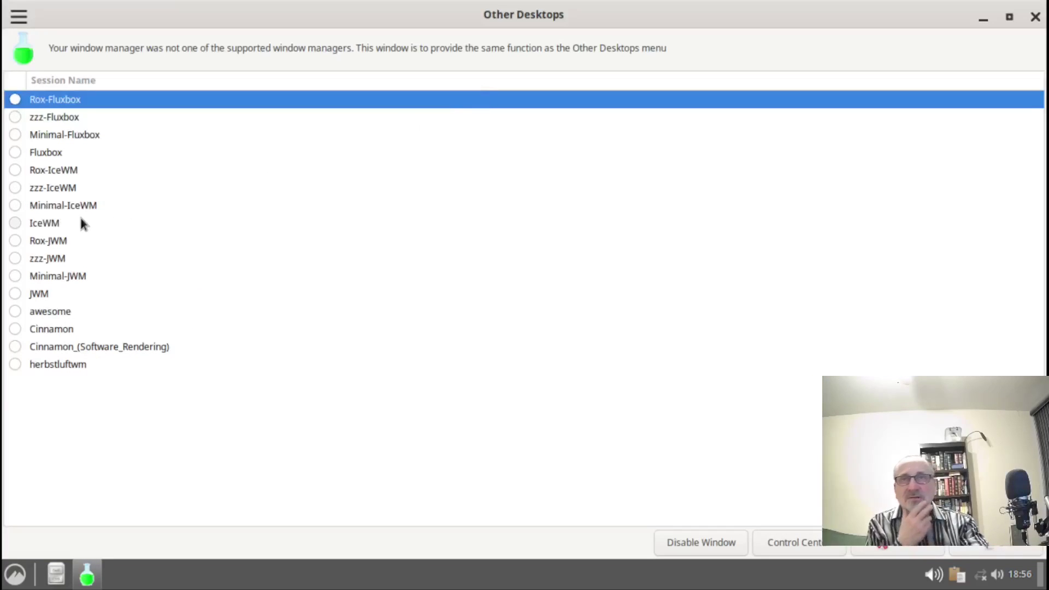
left_click(45, 223)
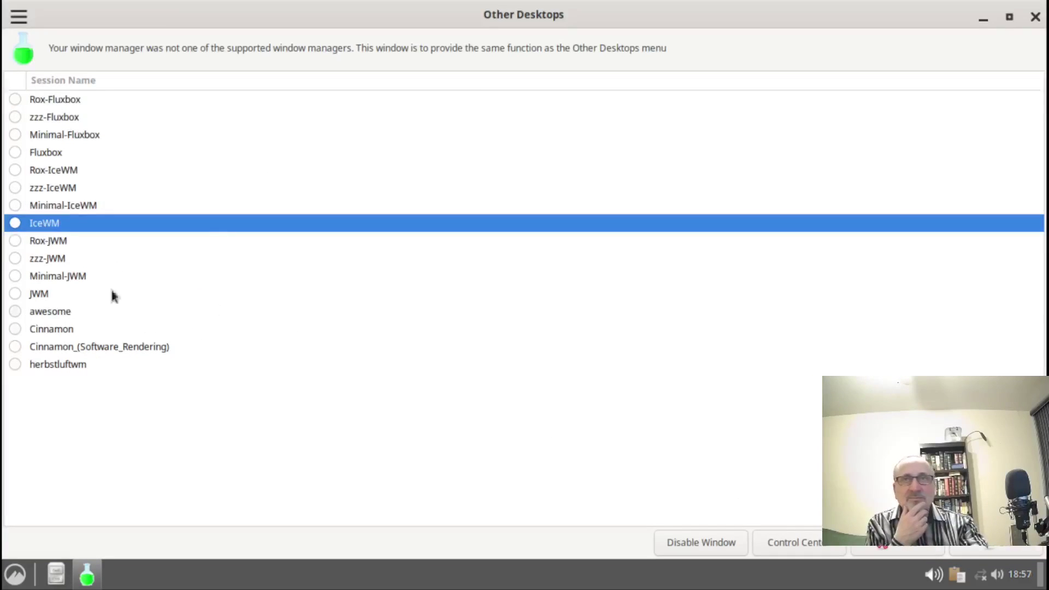
left_click(15, 187)
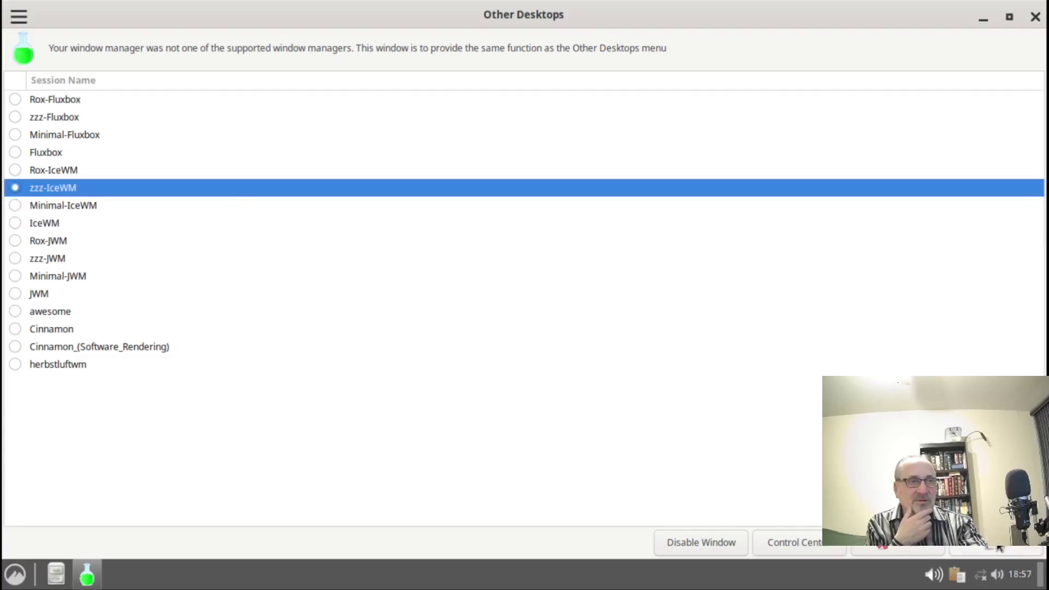
left_click(999, 548)
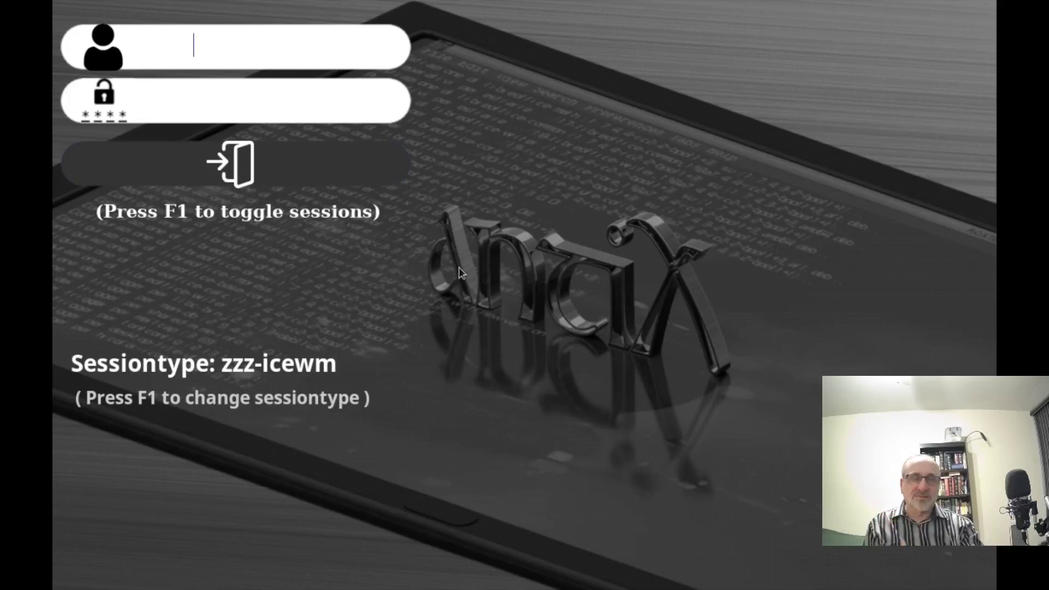
Log in to the zzz-icewm session with the account's user name and password.
type("menh")
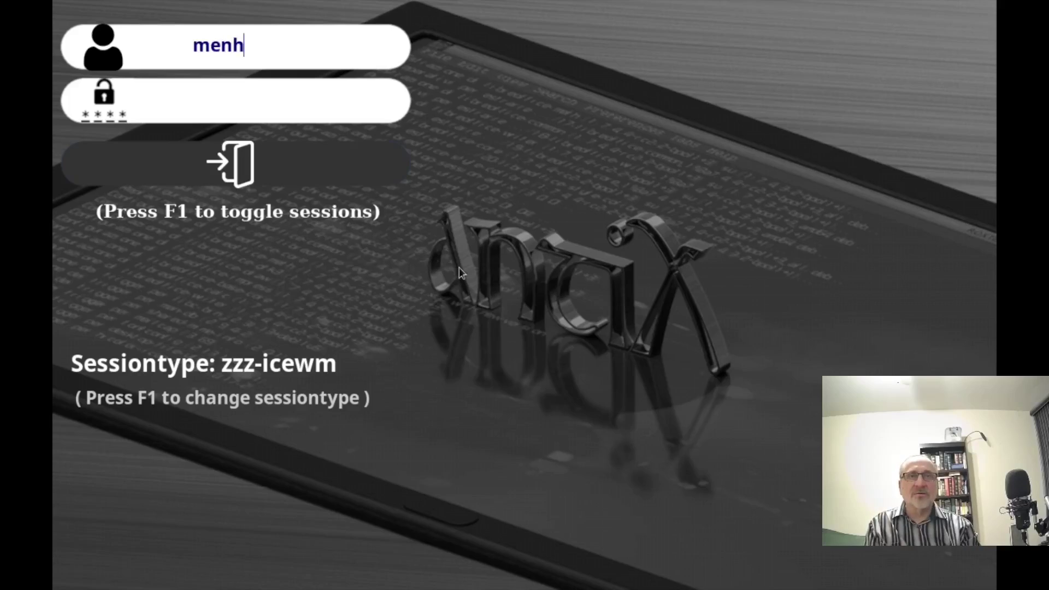
key("BackSpace")
type("ch")
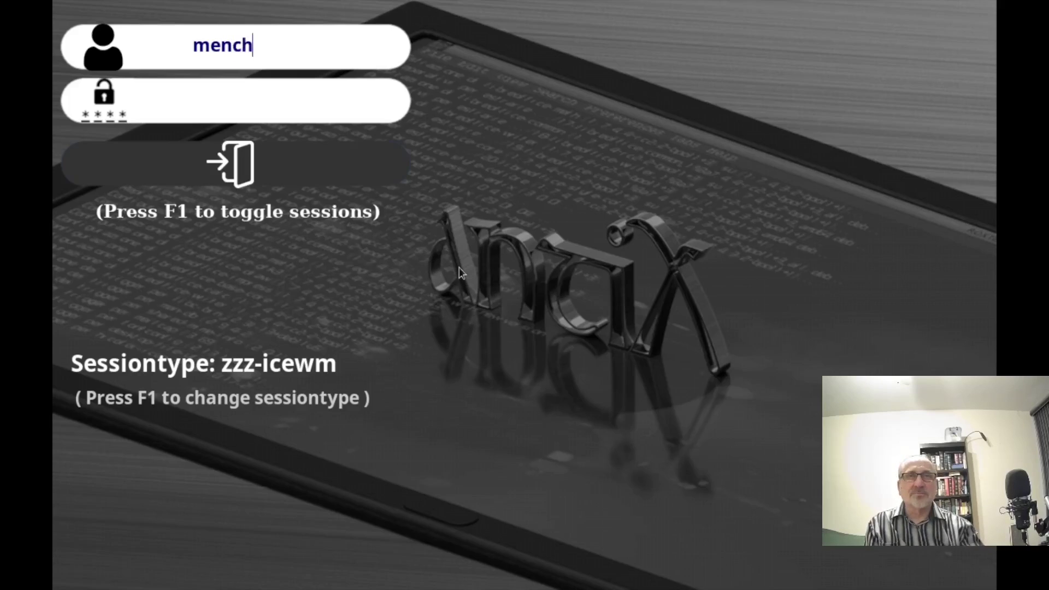
key("Return")
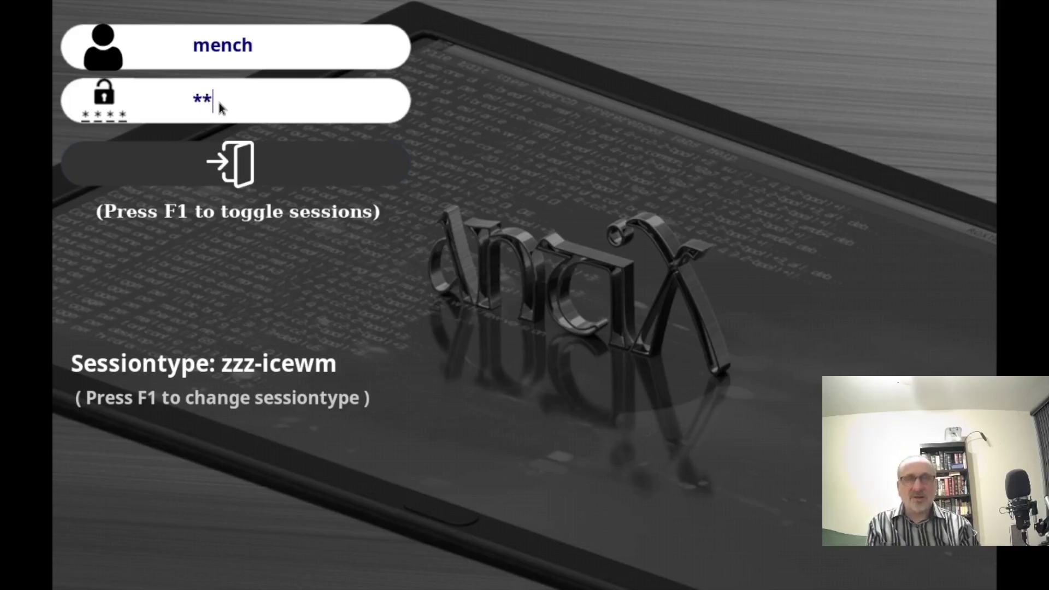
key("Return")
Set the screen resolution from a terminal with "xrandr -s 1360x768" and close the terminal.
key("super")
left_click(113, 294)
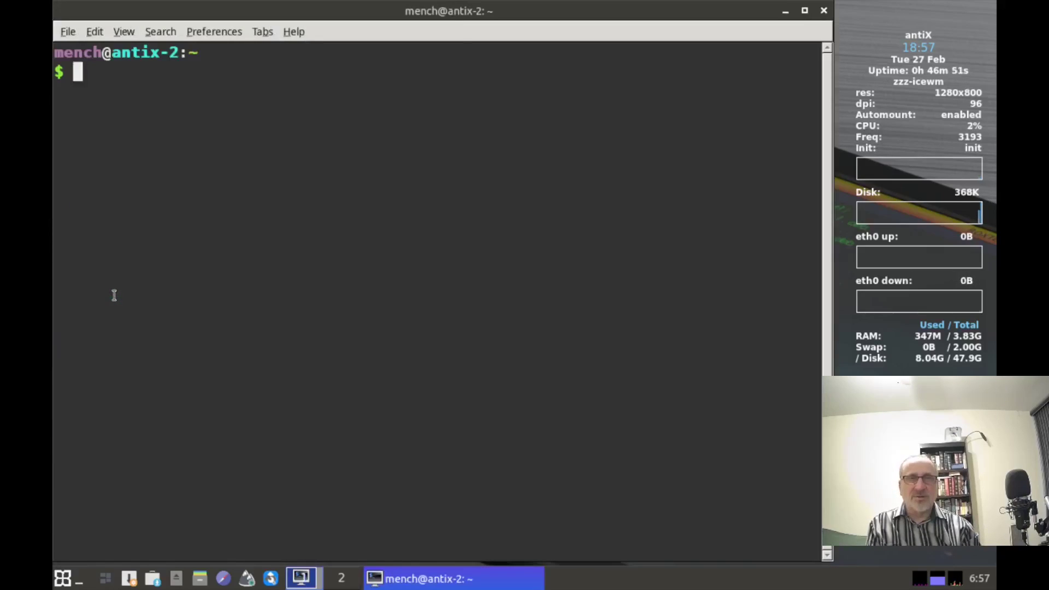
type("xran")
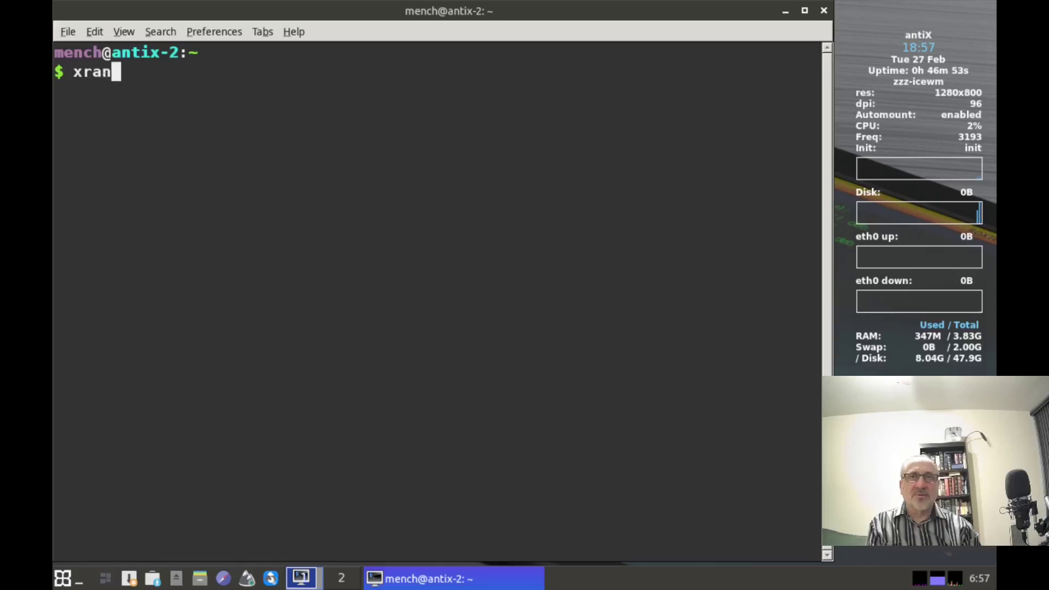
type("dr -s ")
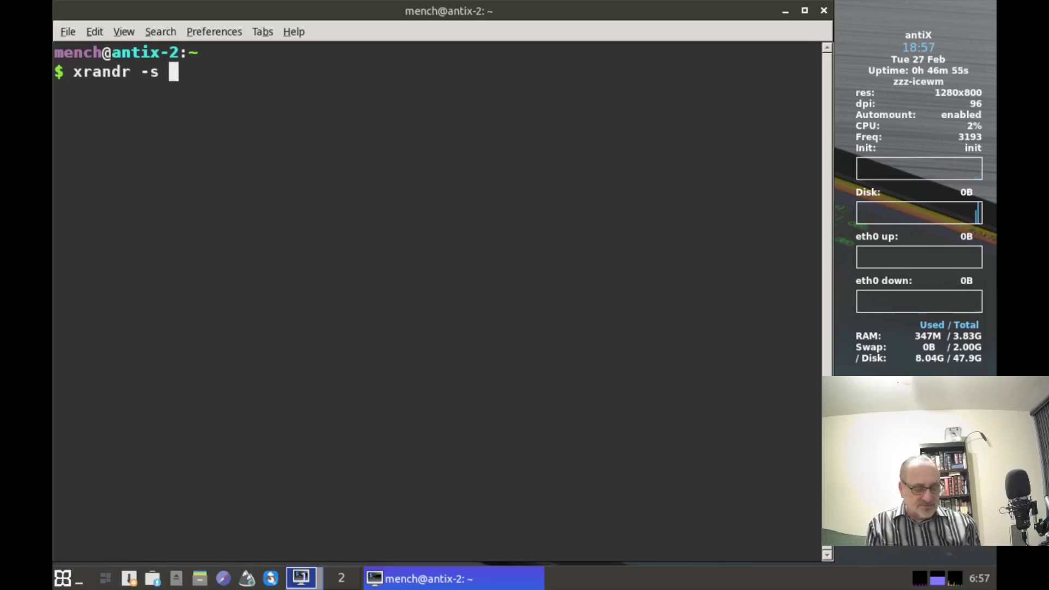
type("1360")
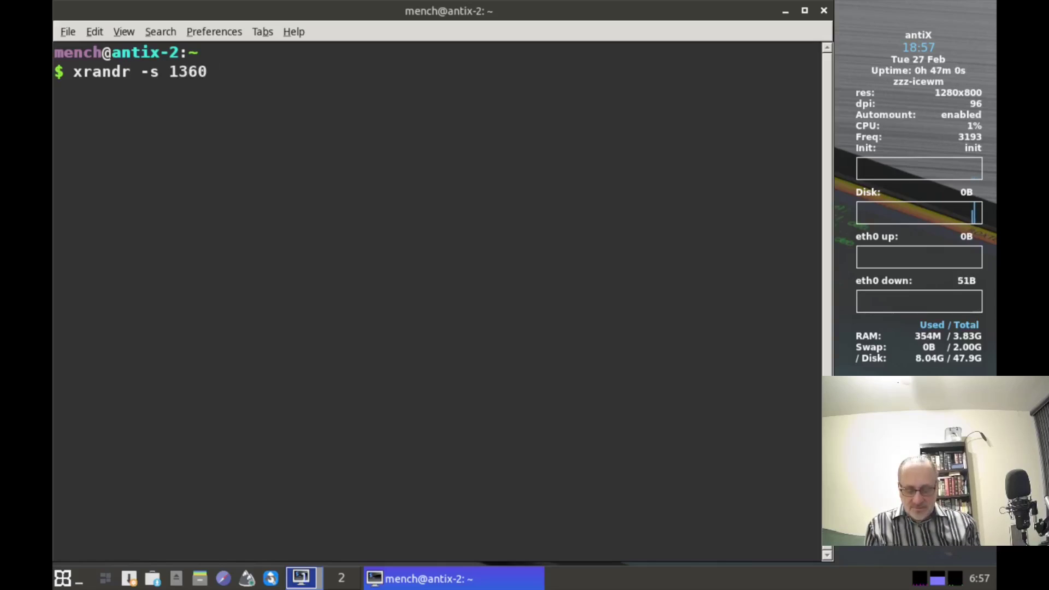
type("x768")
key("Return")
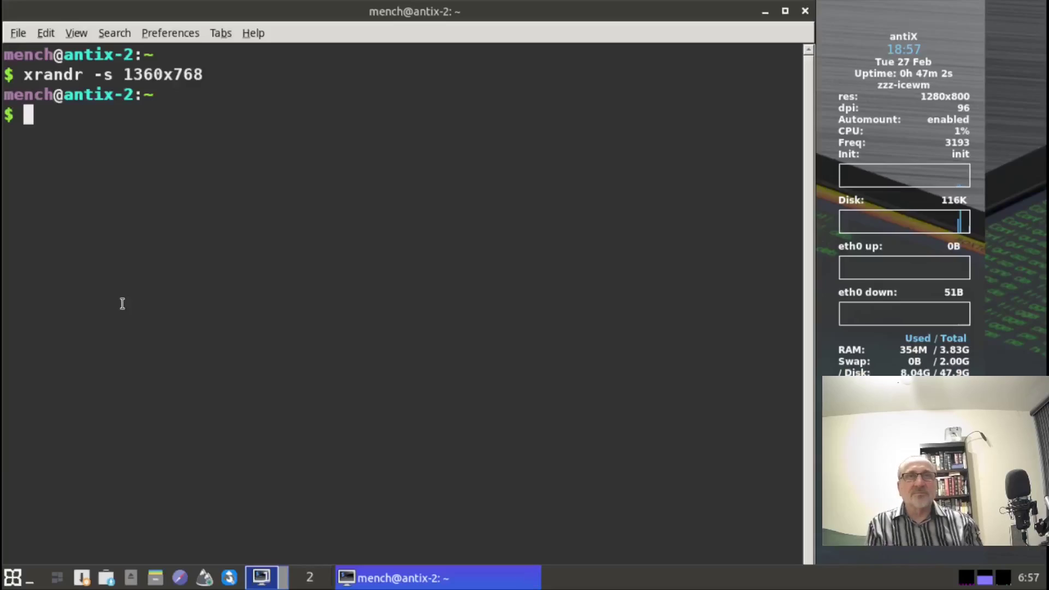
left_click(801, 8)
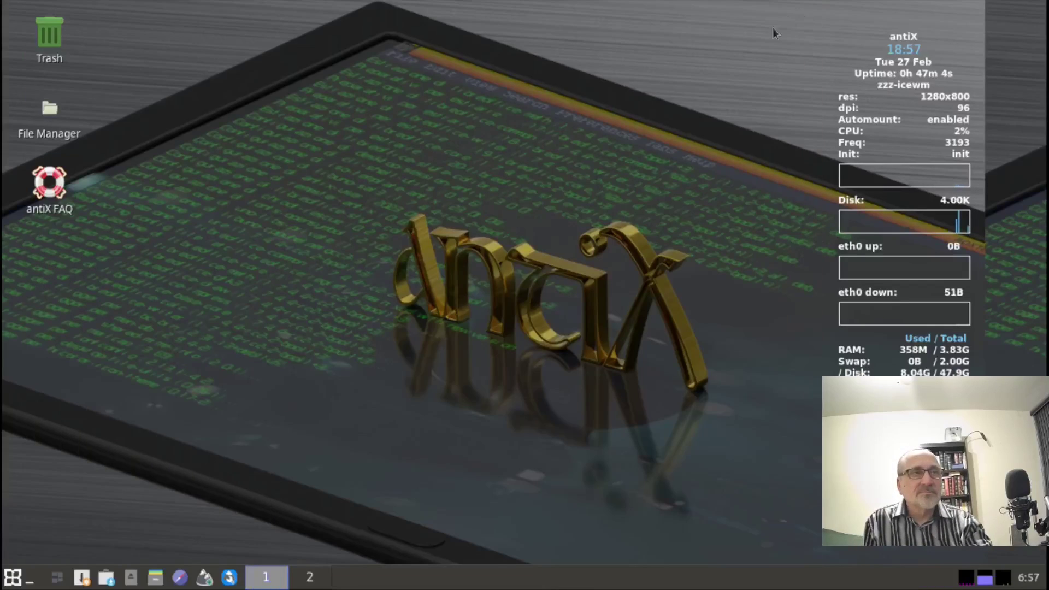
Restart the zzz-icewm session through the Exit Session dialog.
right_click(242, 227)
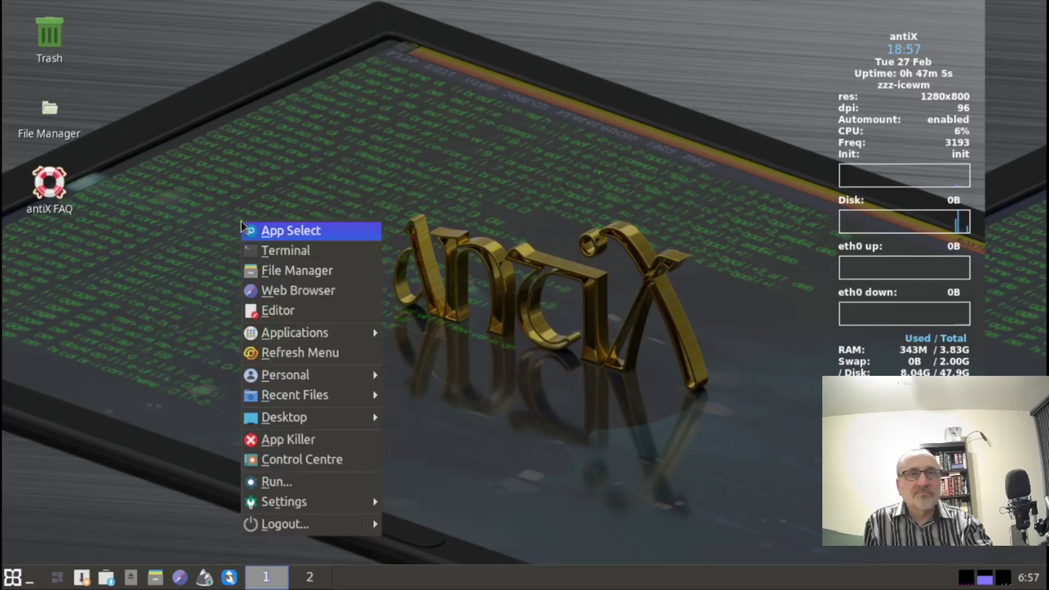
left_click(288, 525)
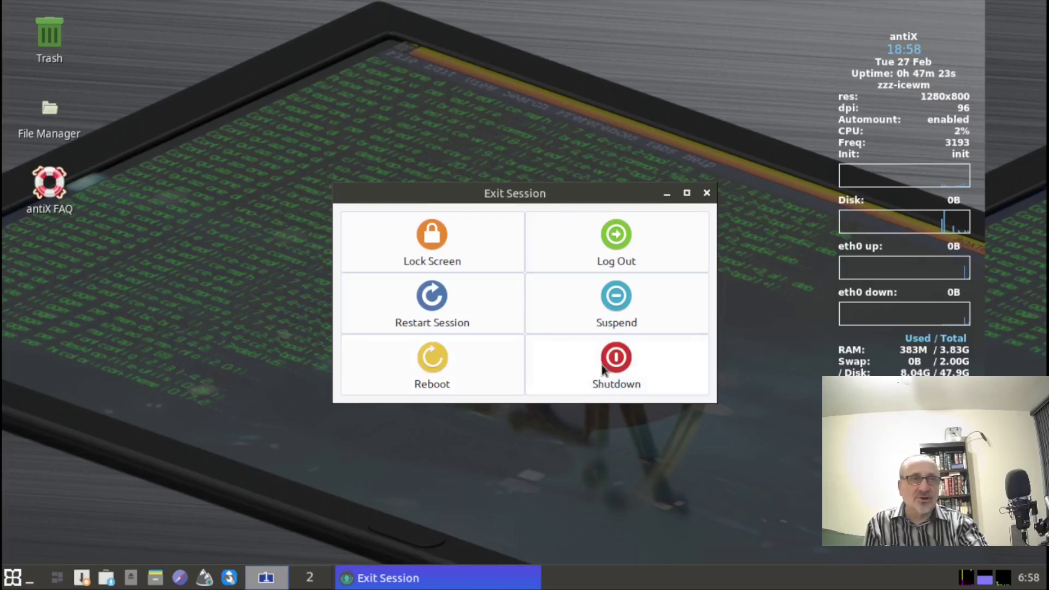
left_click(428, 300)
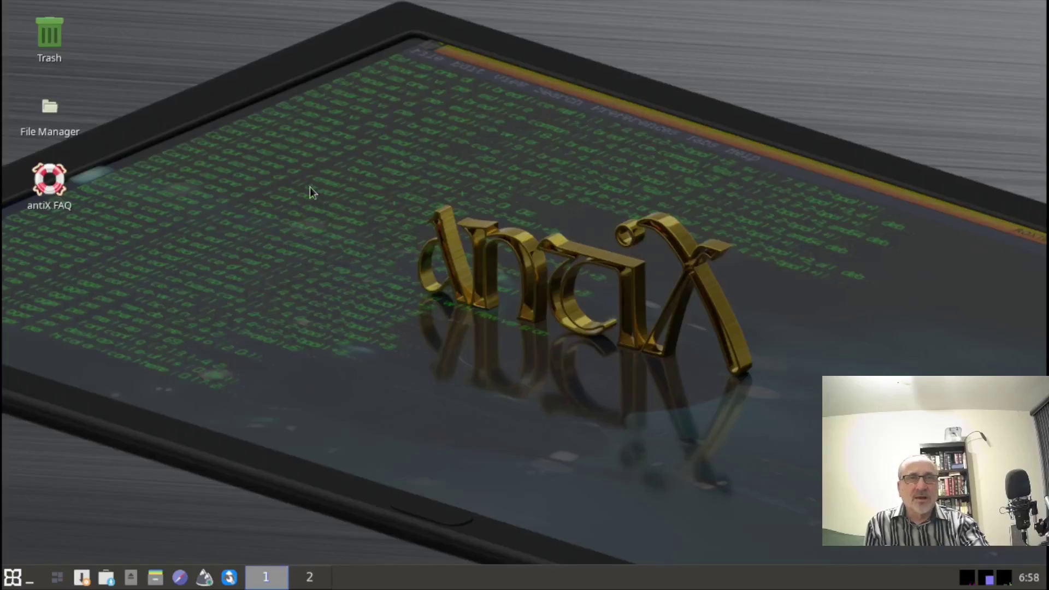
Switch the session from zzz-IceWM to the Fluxbox desktop.
right_click(309, 187)
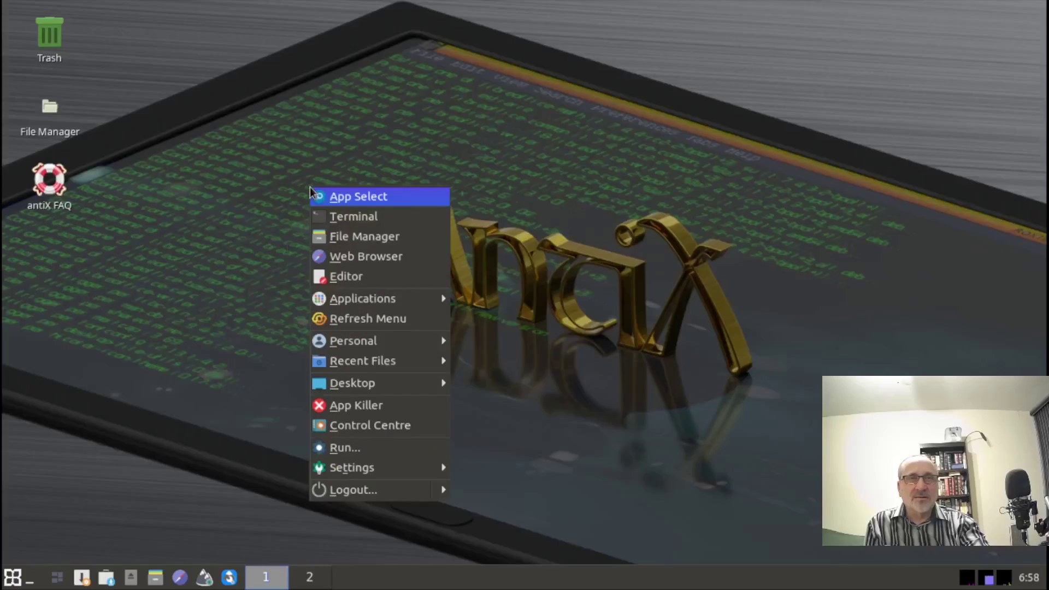
mouse_move(365, 383)
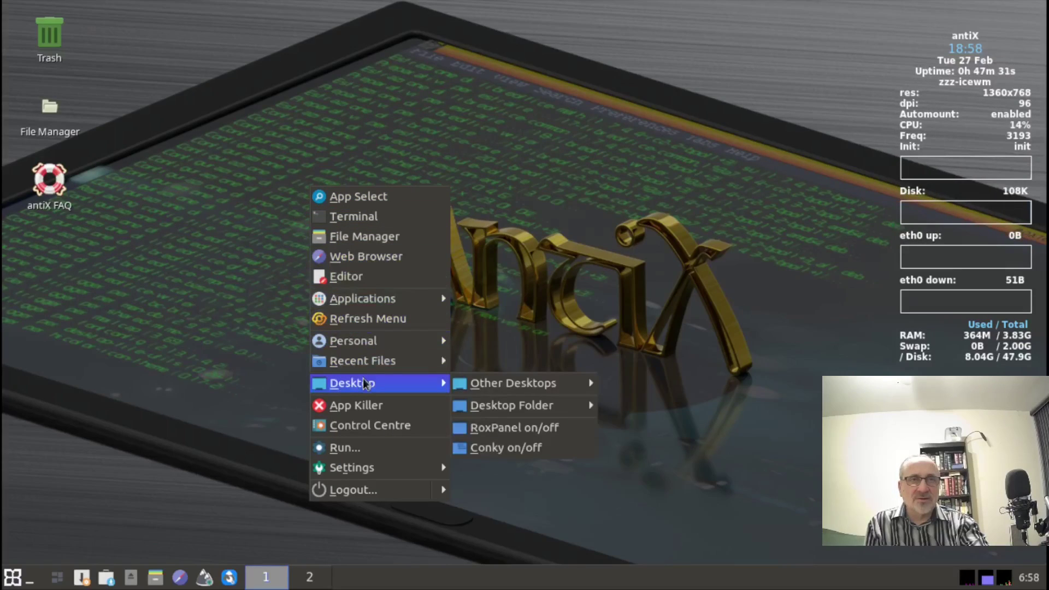
mouse_move(487, 384)
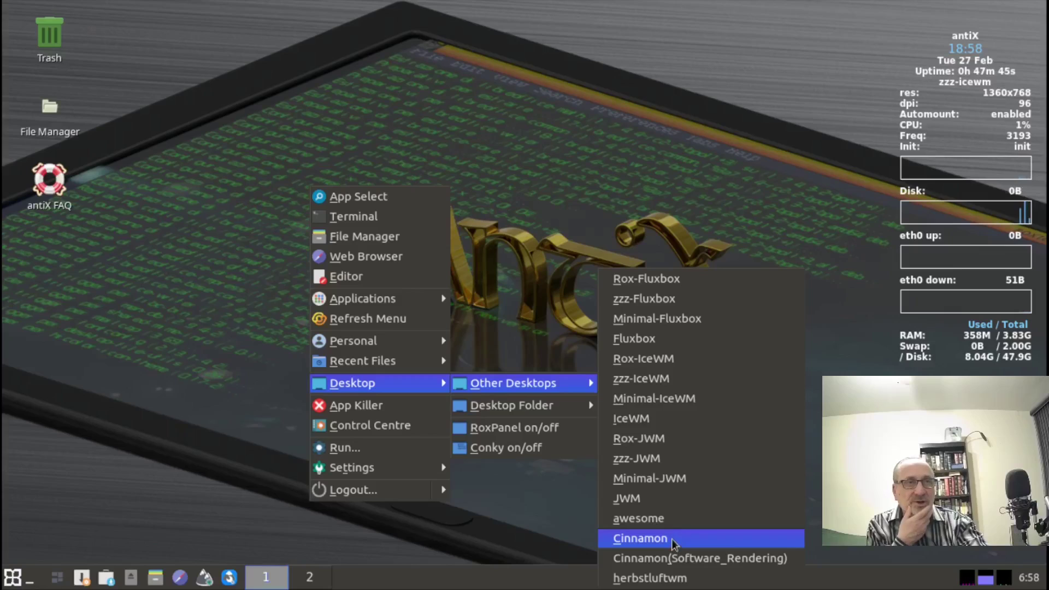
left_click(662, 340)
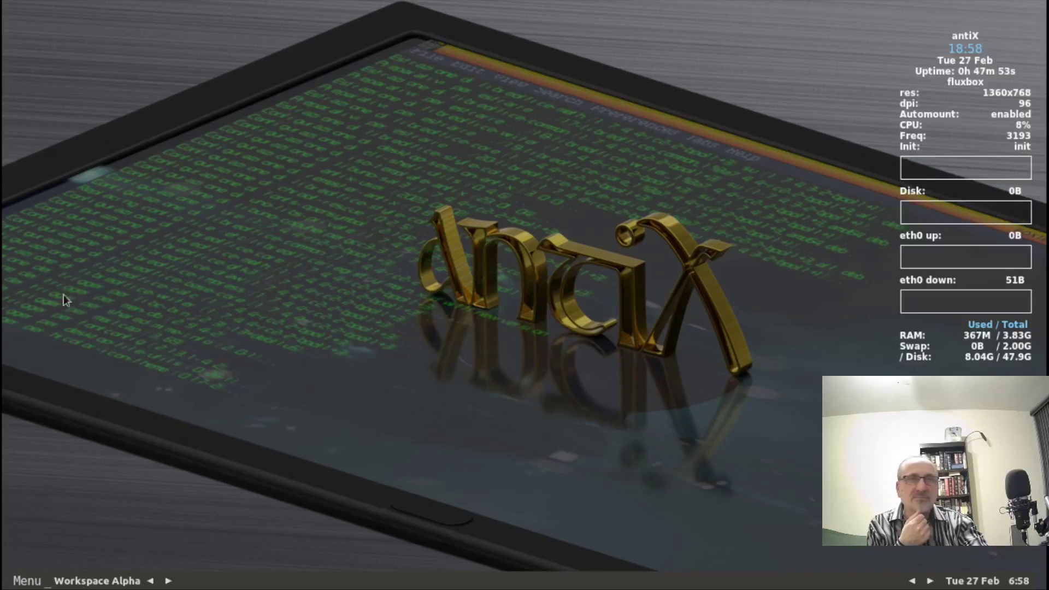
Open a terminal from the Fluxbox desktop menu and close it again.
right_click(163, 213)
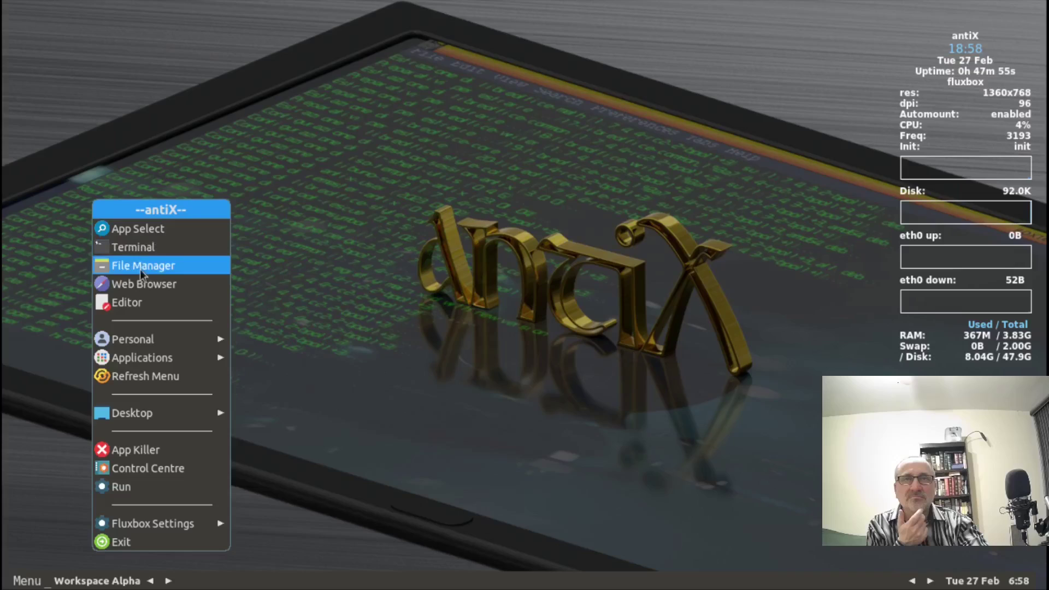
mouse_move(131, 414)
left_click(157, 244)
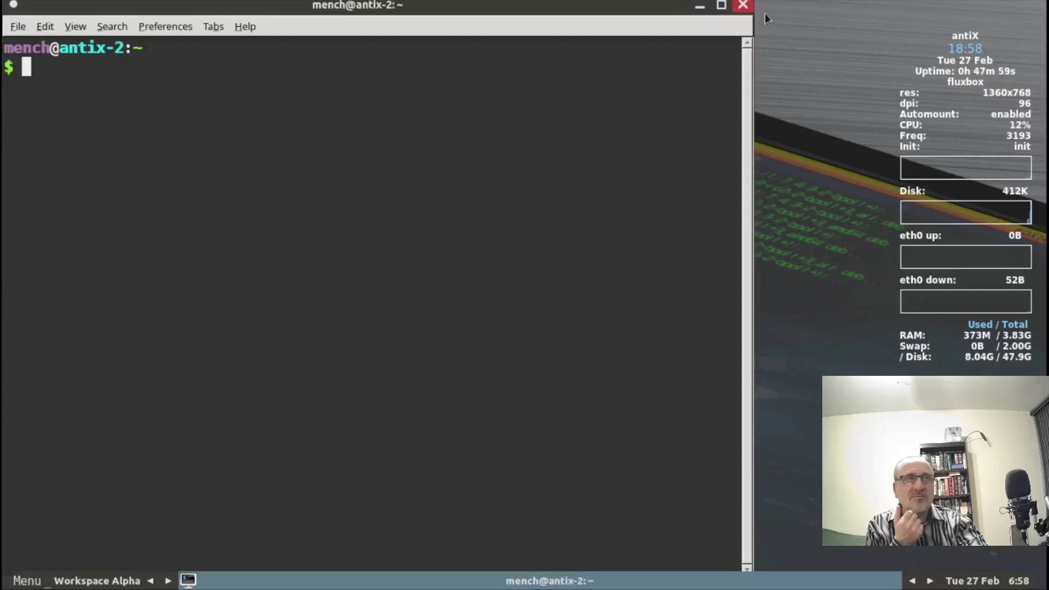
left_click(744, 5)
Switch the session to the JWM desktop.
right_click(217, 155)
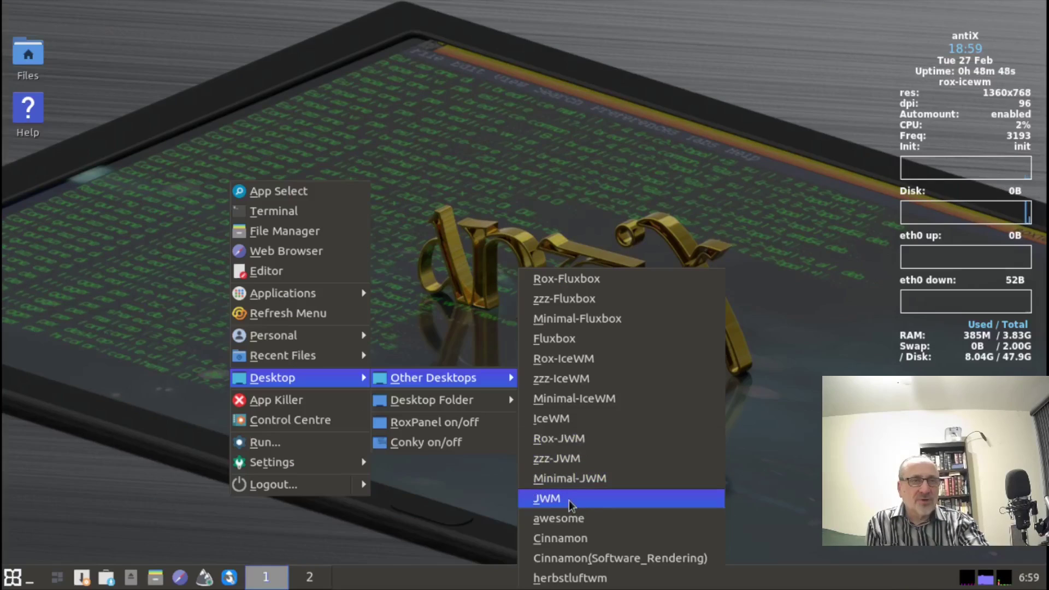
left_click(561, 500)
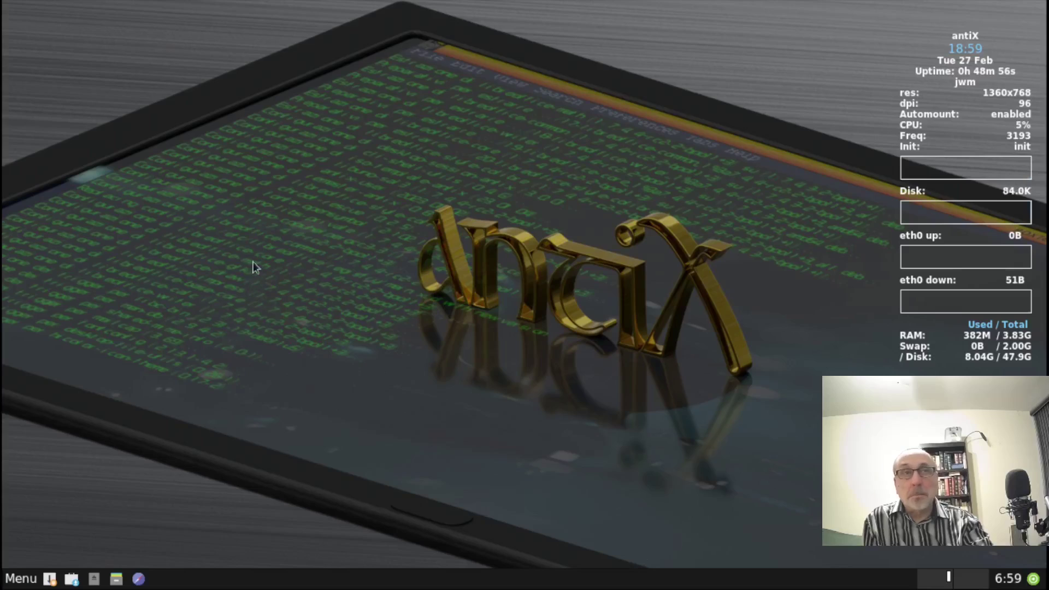
Launch XTerm through App Select with the filter "xterm", view its window maximized and close it.
right_click(206, 273)
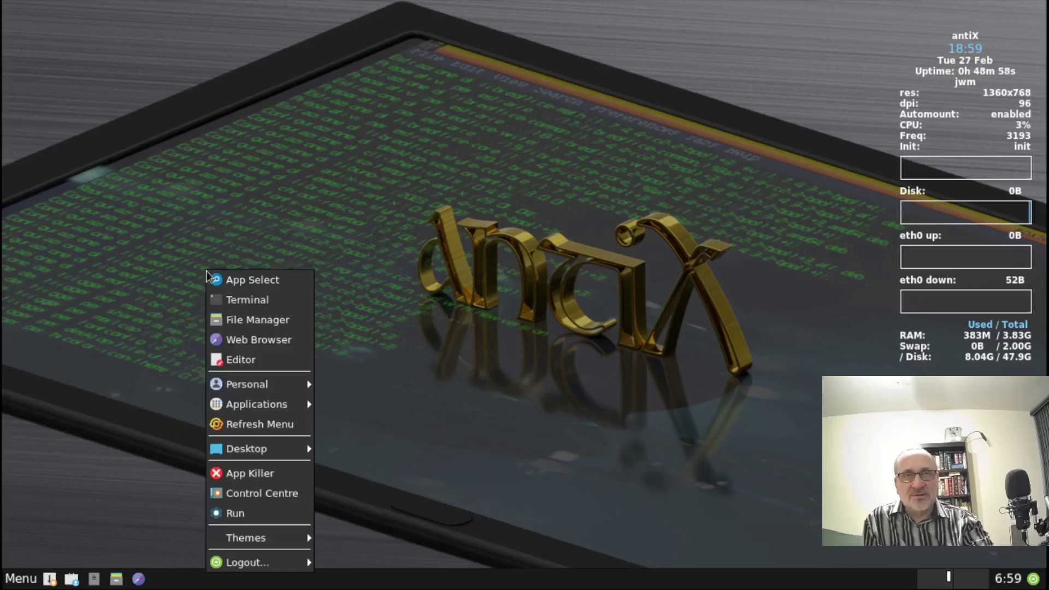
left_click(249, 281)
type("xterm")
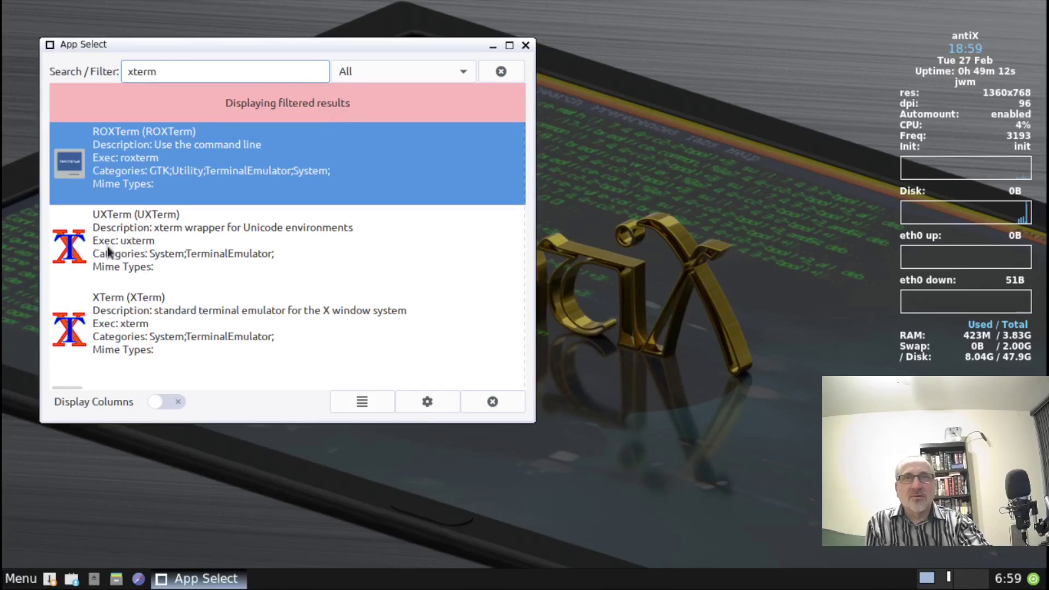
left_click(115, 328)
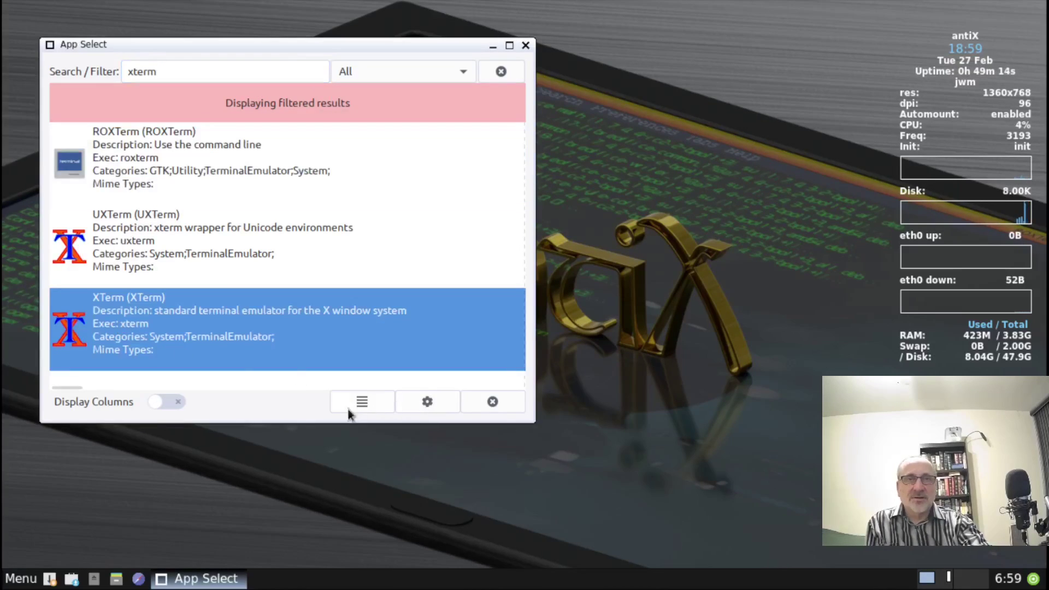
left_click(492, 405)
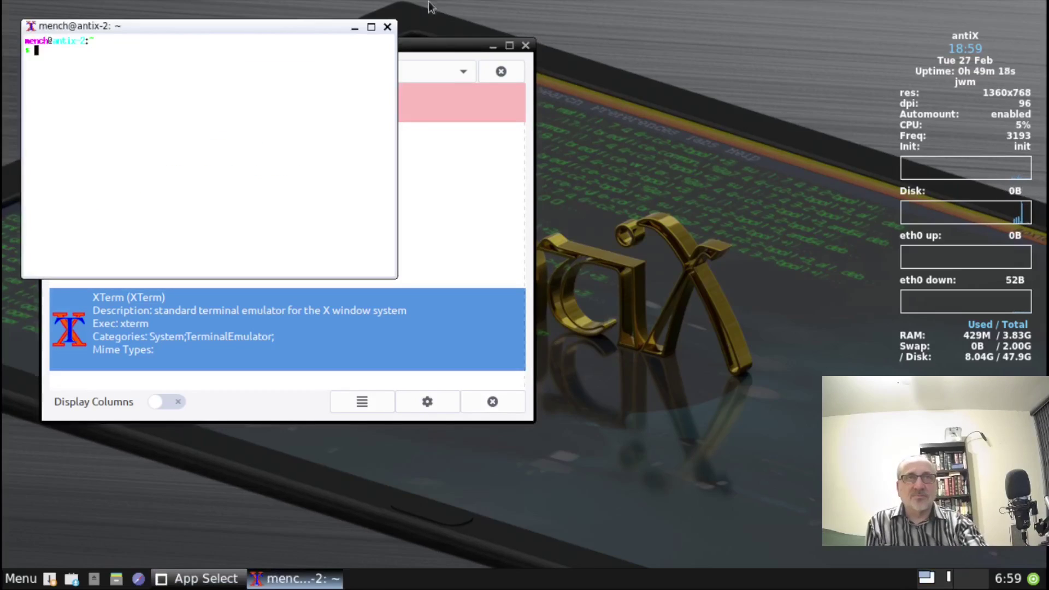
left_click(371, 28)
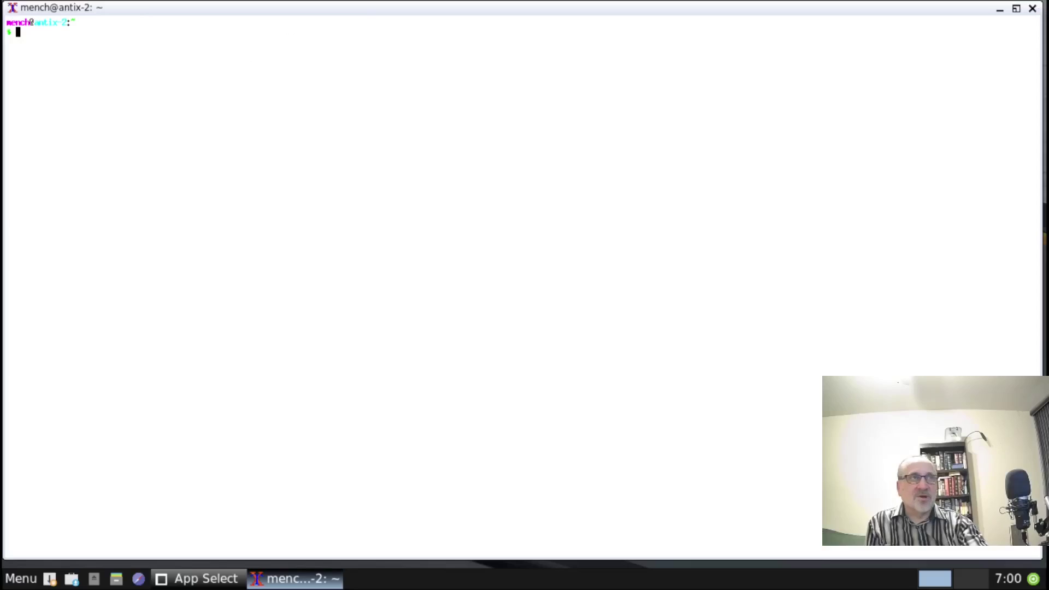
left_click(1033, 8)
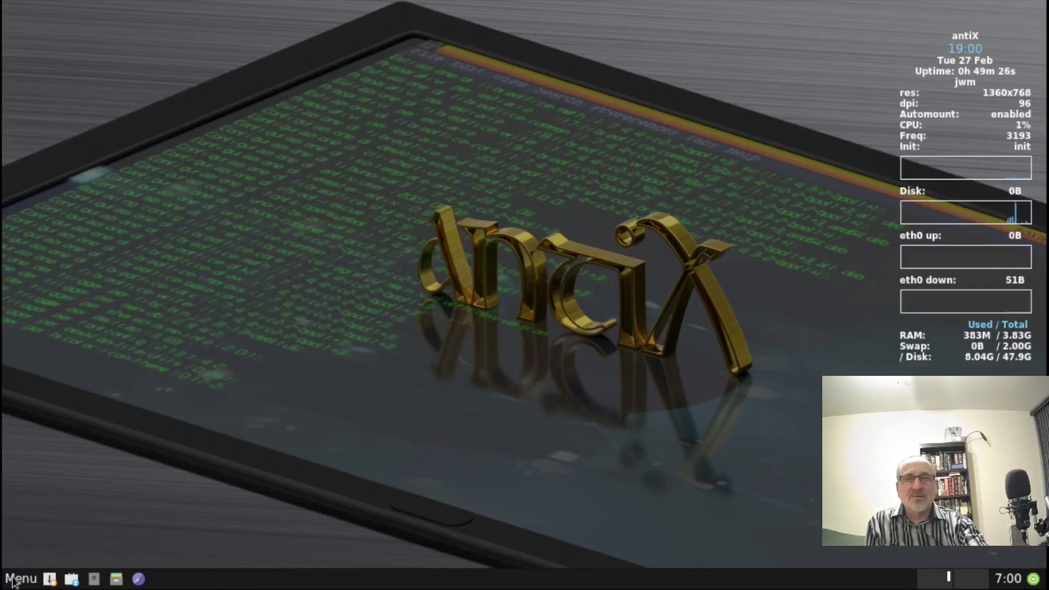
Launch LibreWolf through App Select with the filter "librewo", view it maximized, and close the browser and App Select.
right_click(296, 253)
left_click(327, 261)
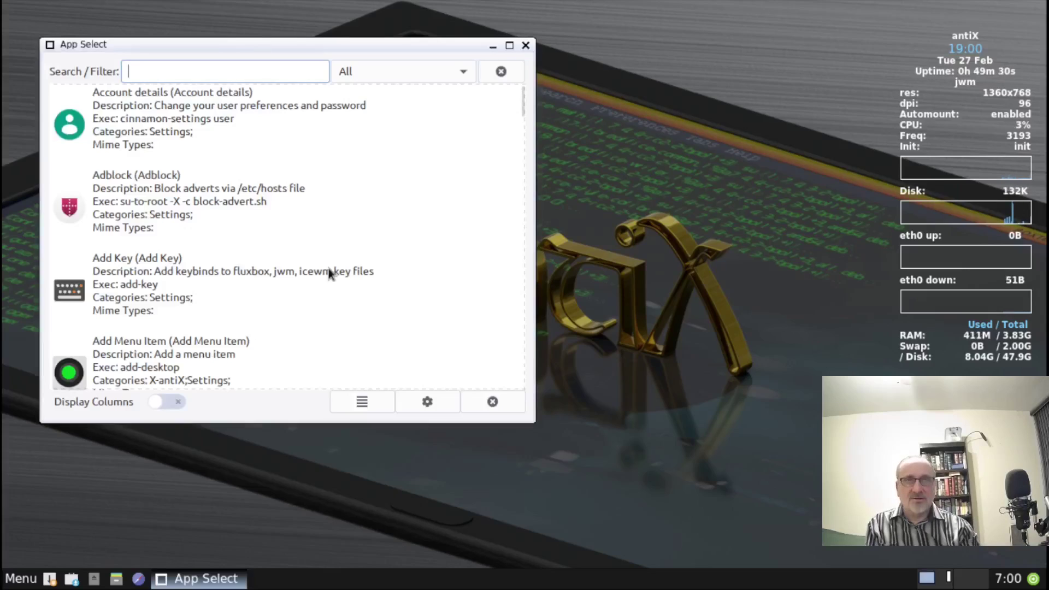
type("librewo")
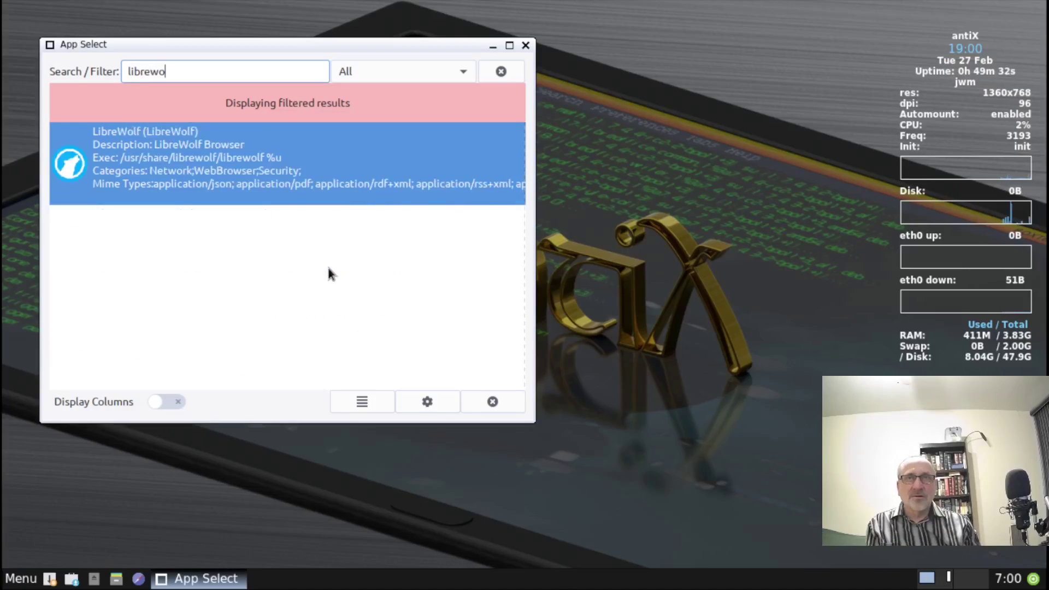
left_click(196, 162)
double_click(196, 159)
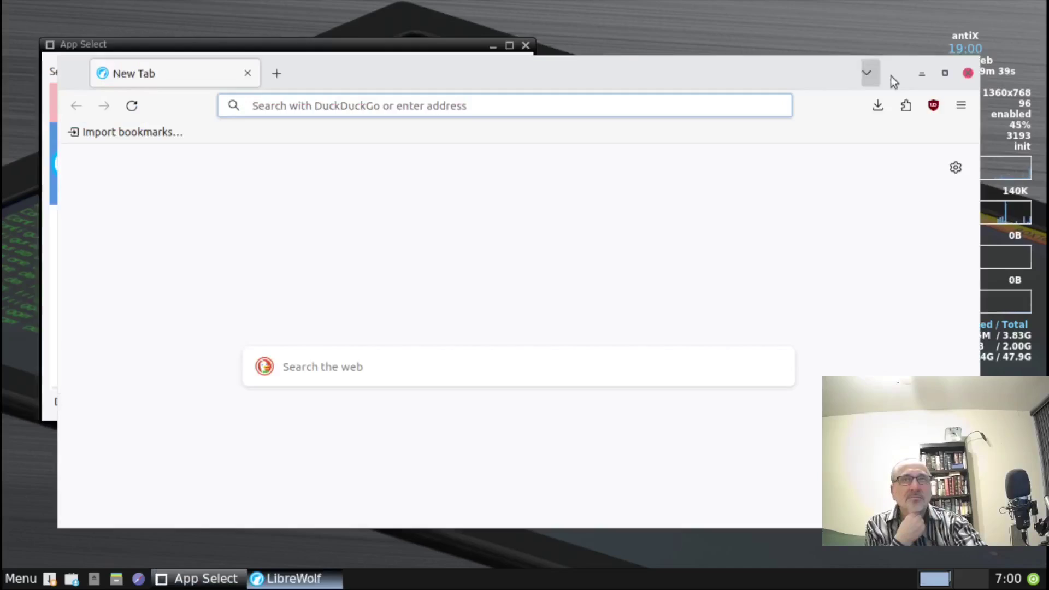
left_click(944, 73)
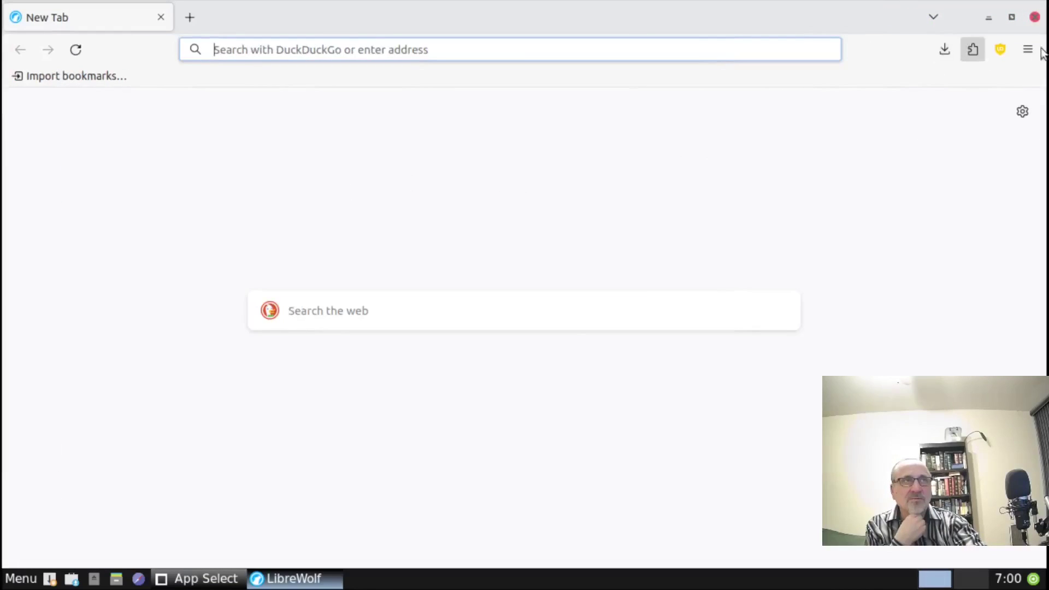
left_click(1035, 21)
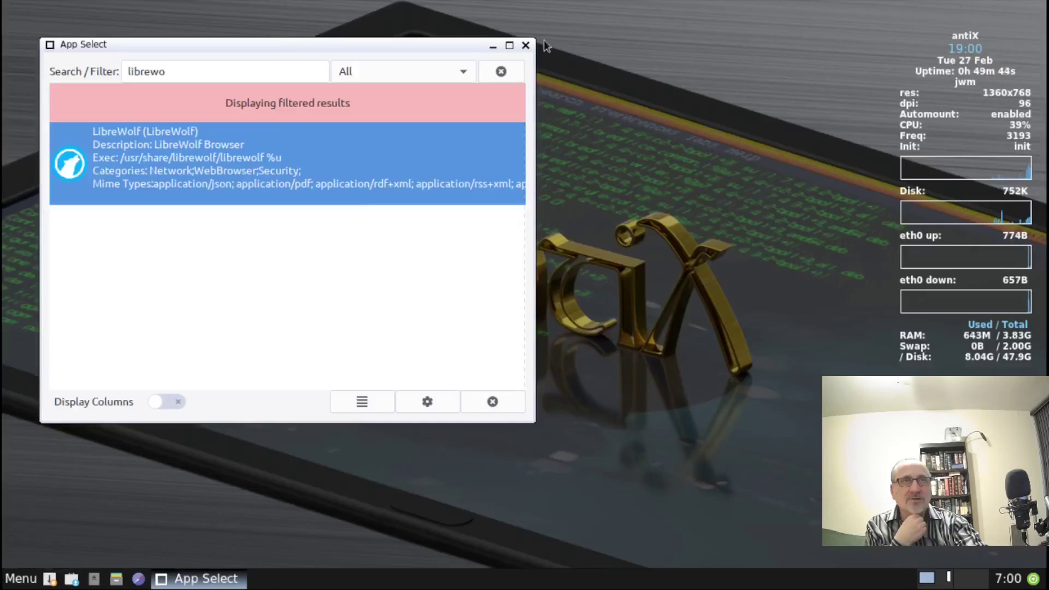
left_click(526, 46)
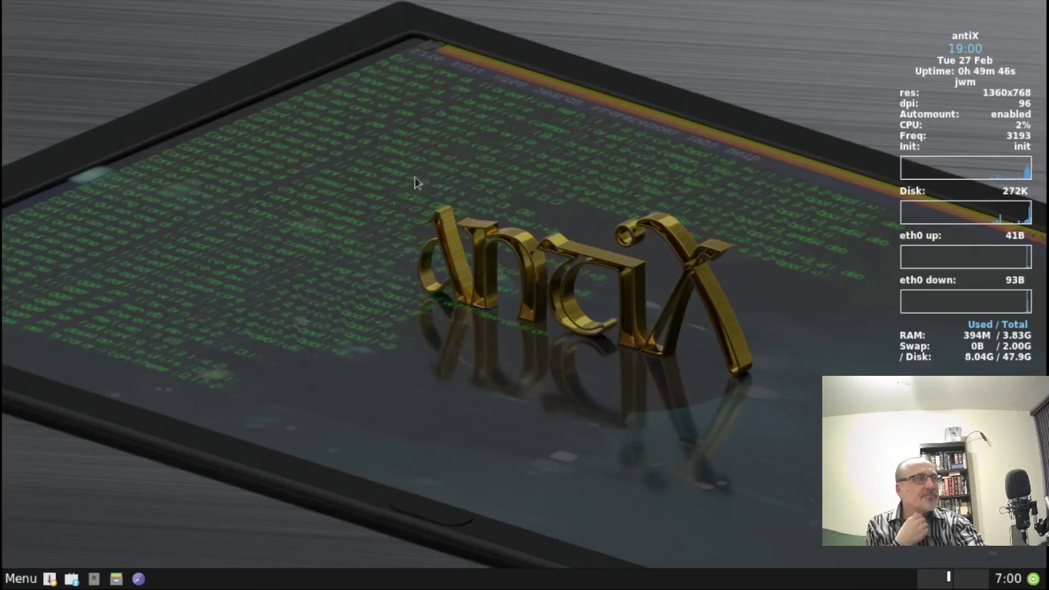
Browse the JWM application categories, including Accessories and Multimedia, to examine the installed programs.
right_click(206, 201)
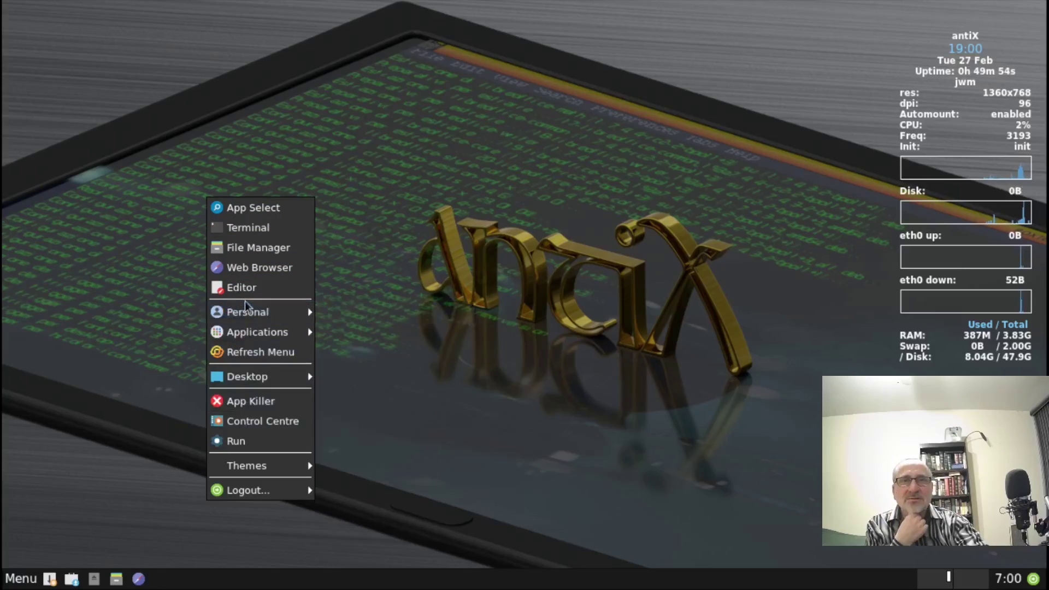
mouse_move(245, 333)
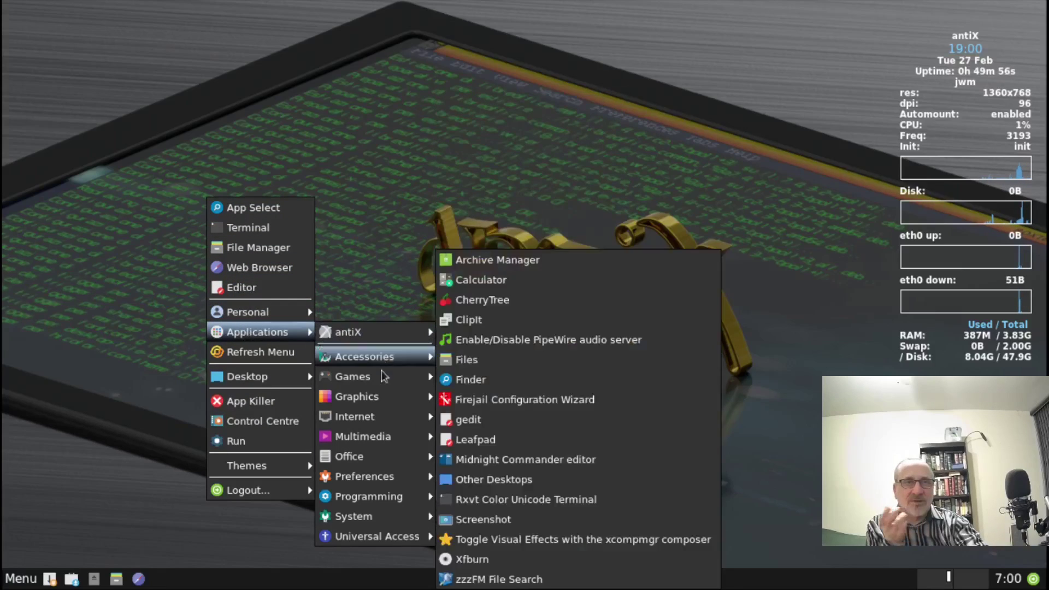
mouse_move(375, 418)
mouse_move(382, 437)
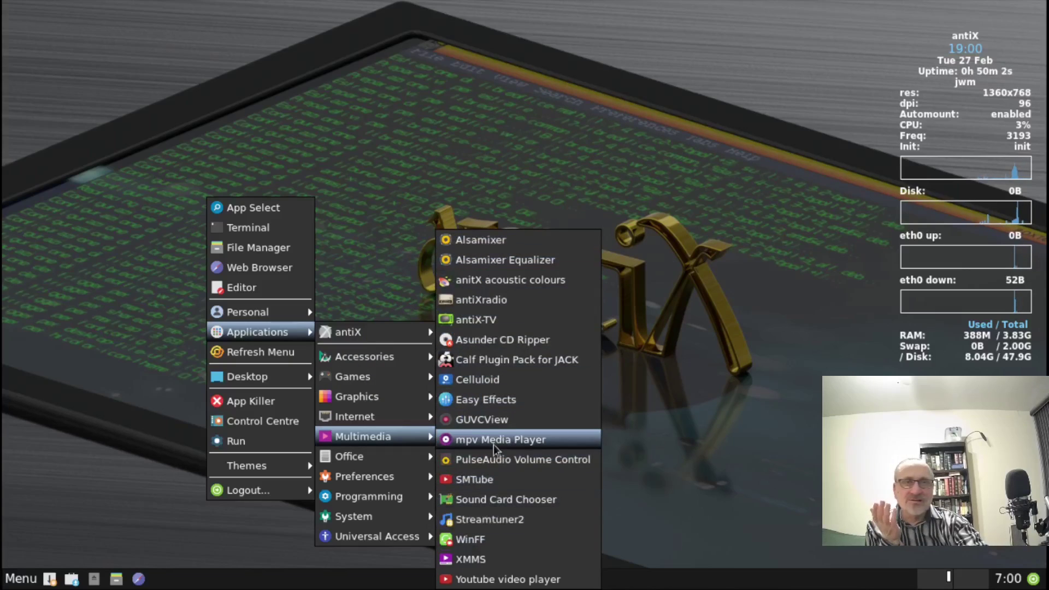
mouse_move(372, 458)
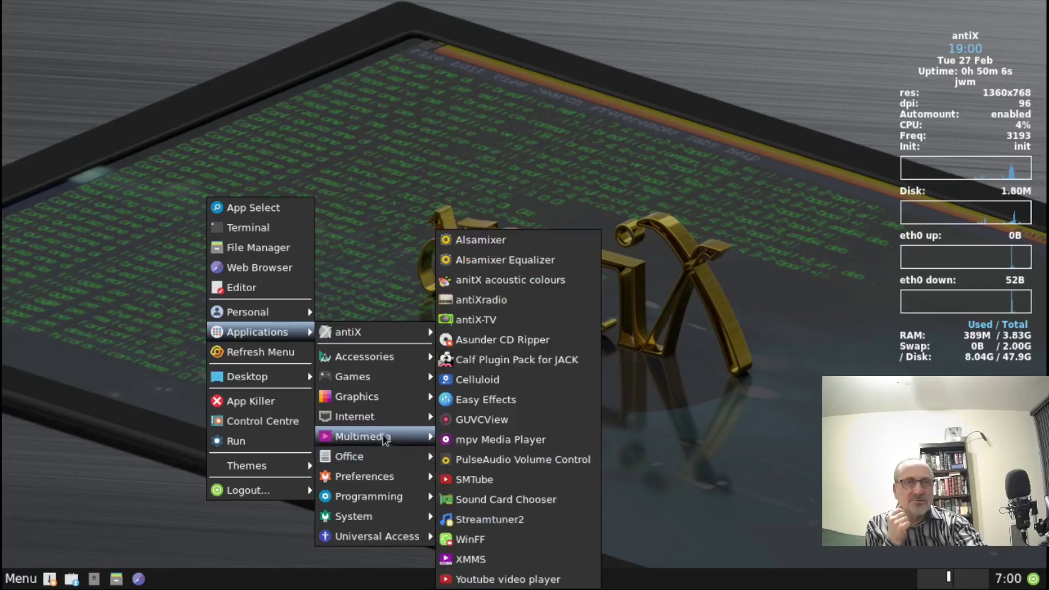
mouse_move(382, 397)
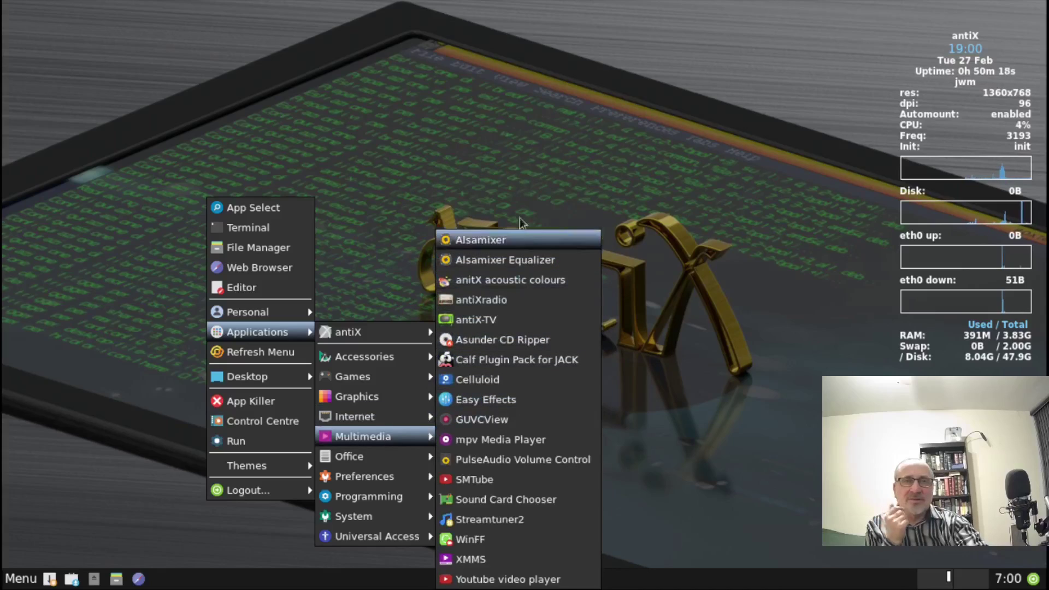
left_click(508, 121)
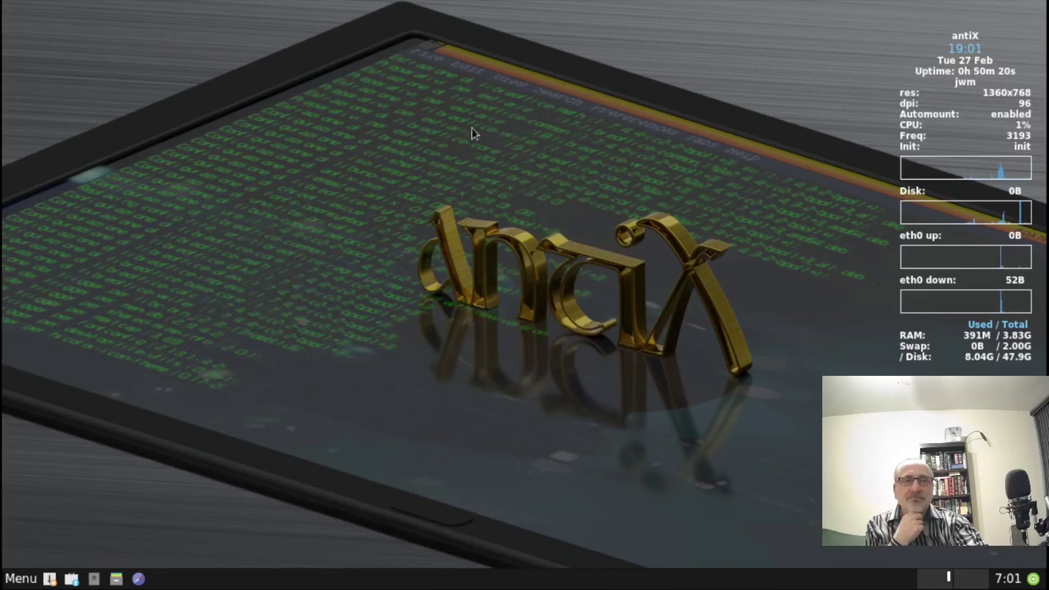
Switch the session from JWM to the zzz-IceWM desktop.
right_click(320, 147)
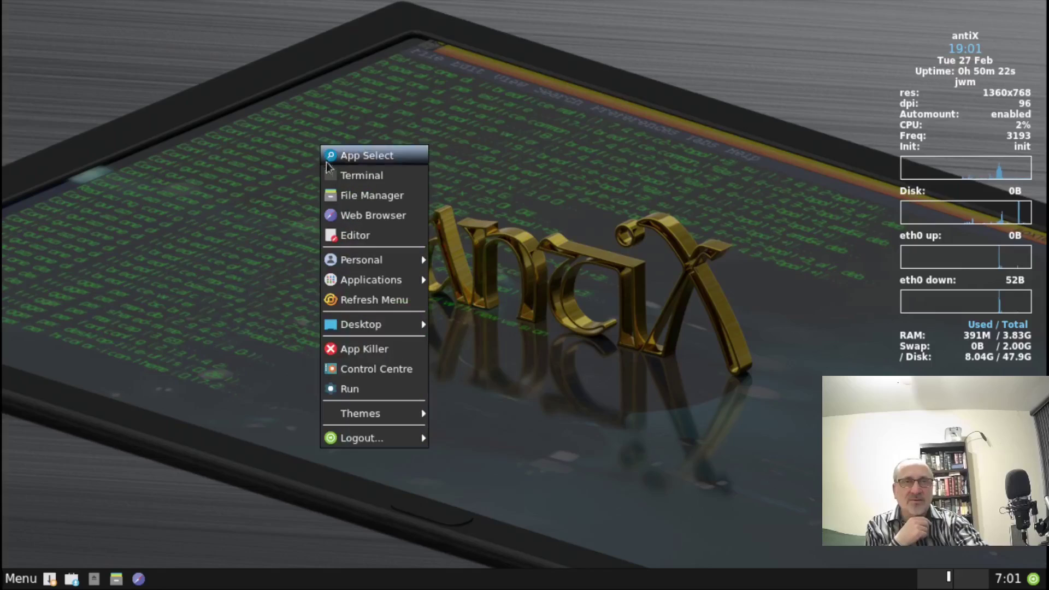
mouse_move(342, 289)
mouse_move(361, 324)
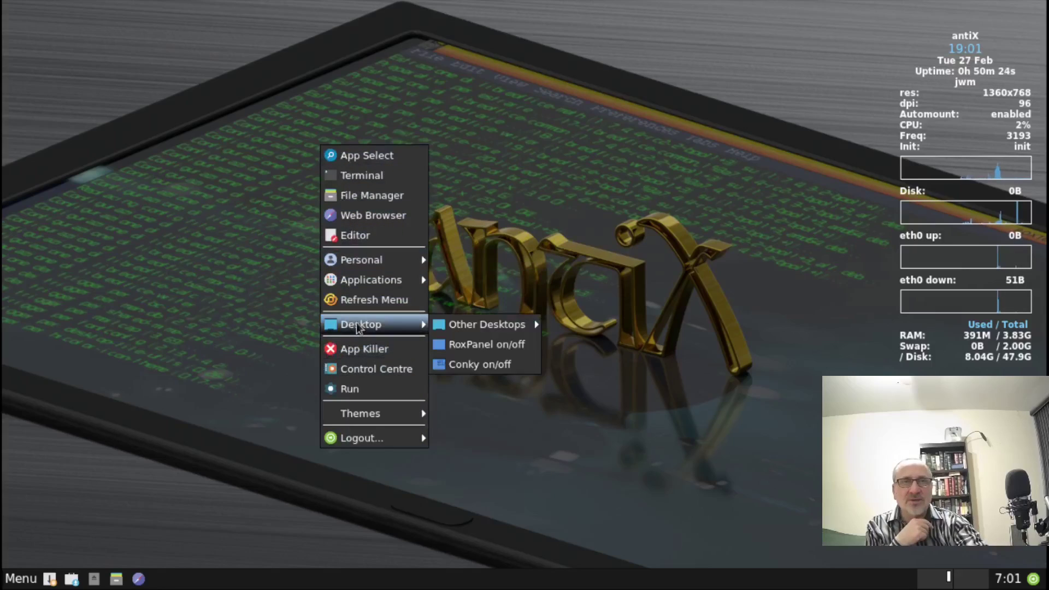
mouse_move(483, 325)
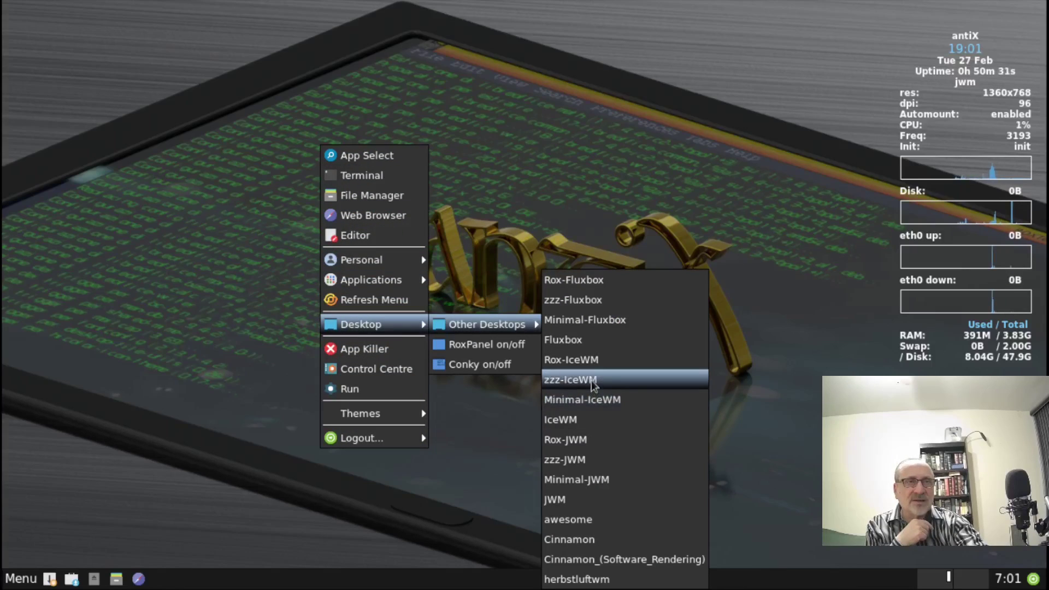
left_click(620, 384)
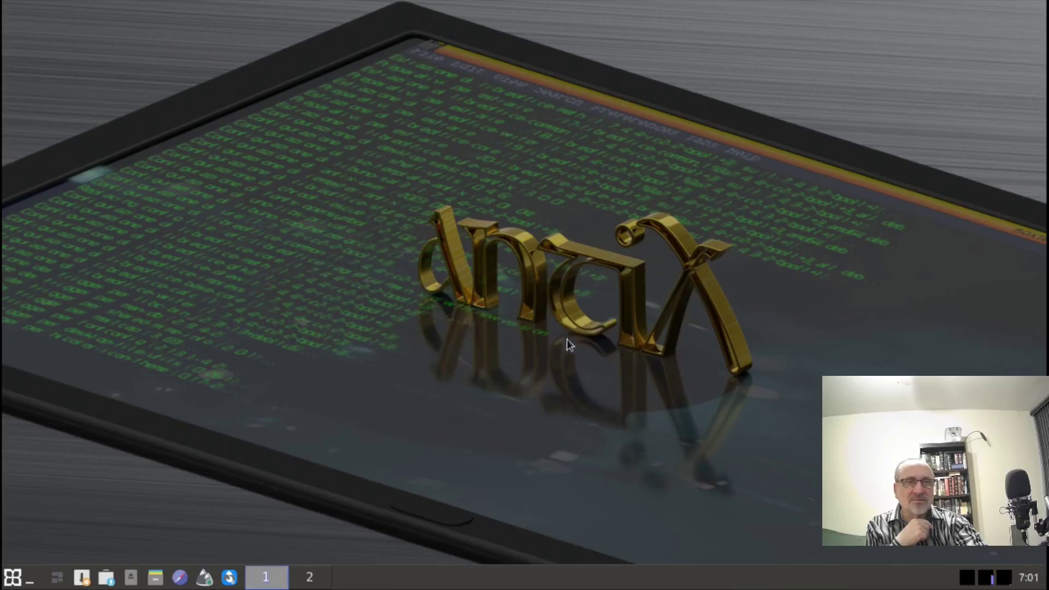